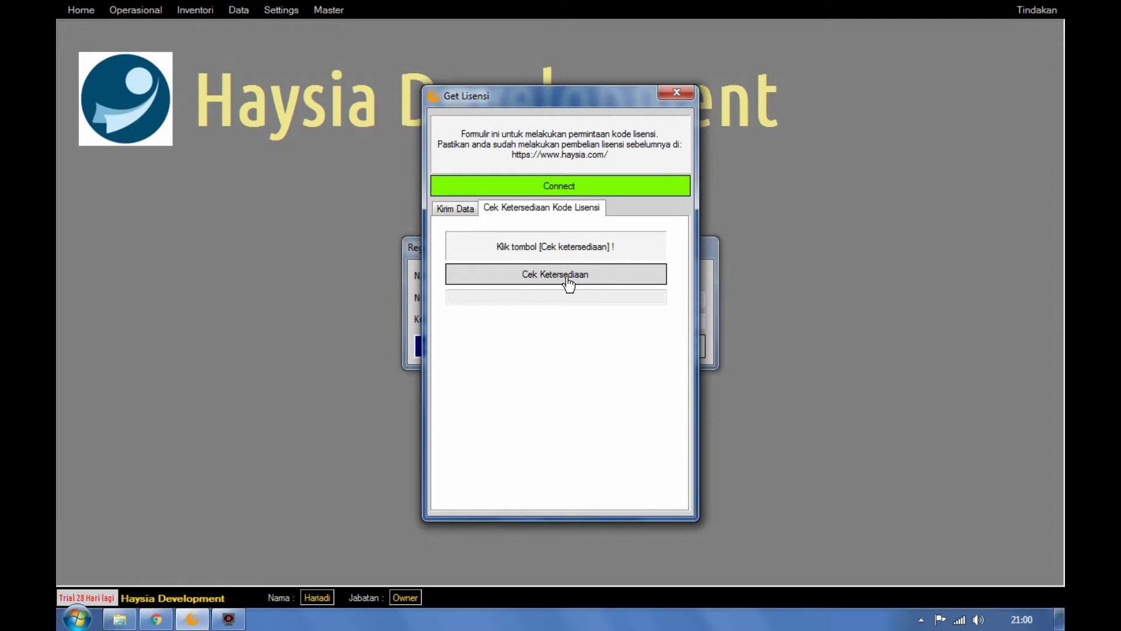
- Check the licence code's availability, transfer the retrieved licence code to the Registrasi form and register the software
left_click(568, 279)
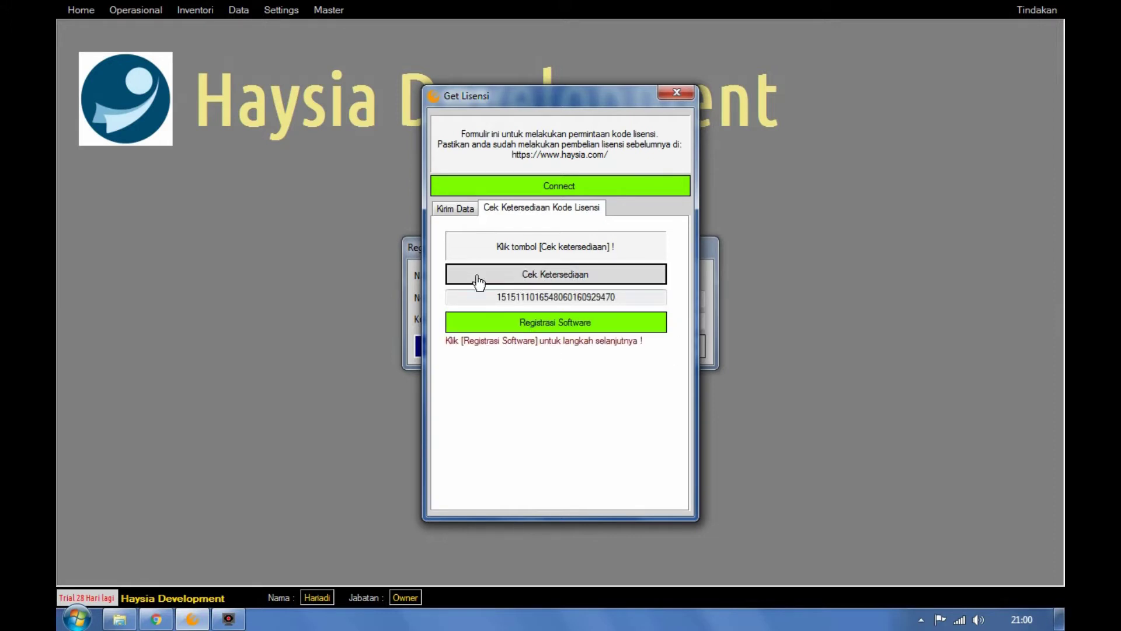
left_click(566, 326)
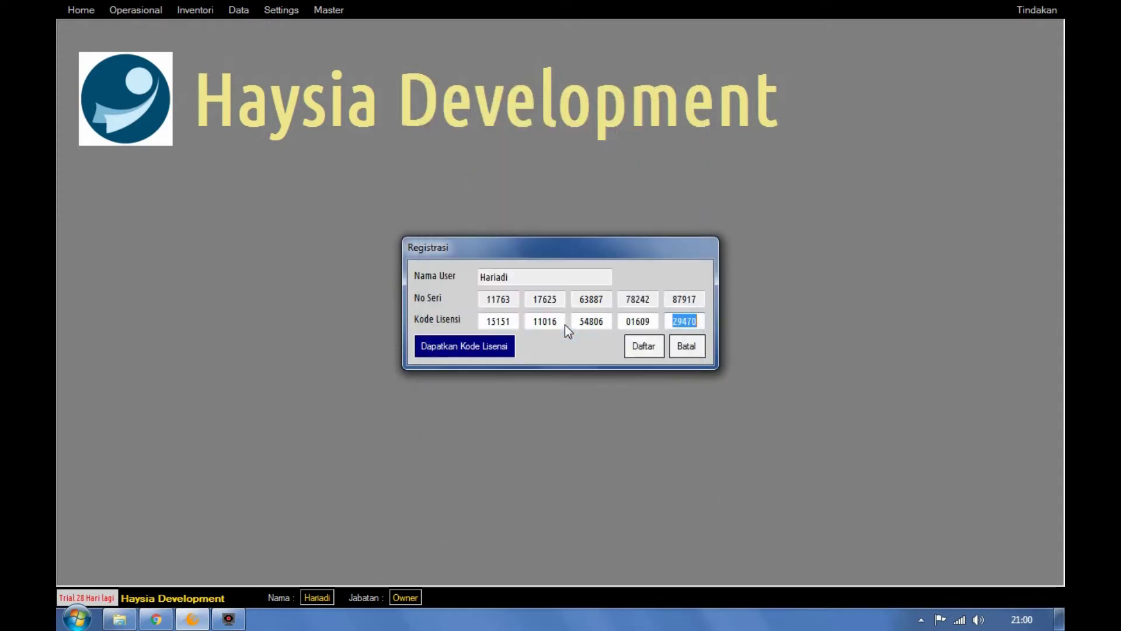
left_click(642, 346)
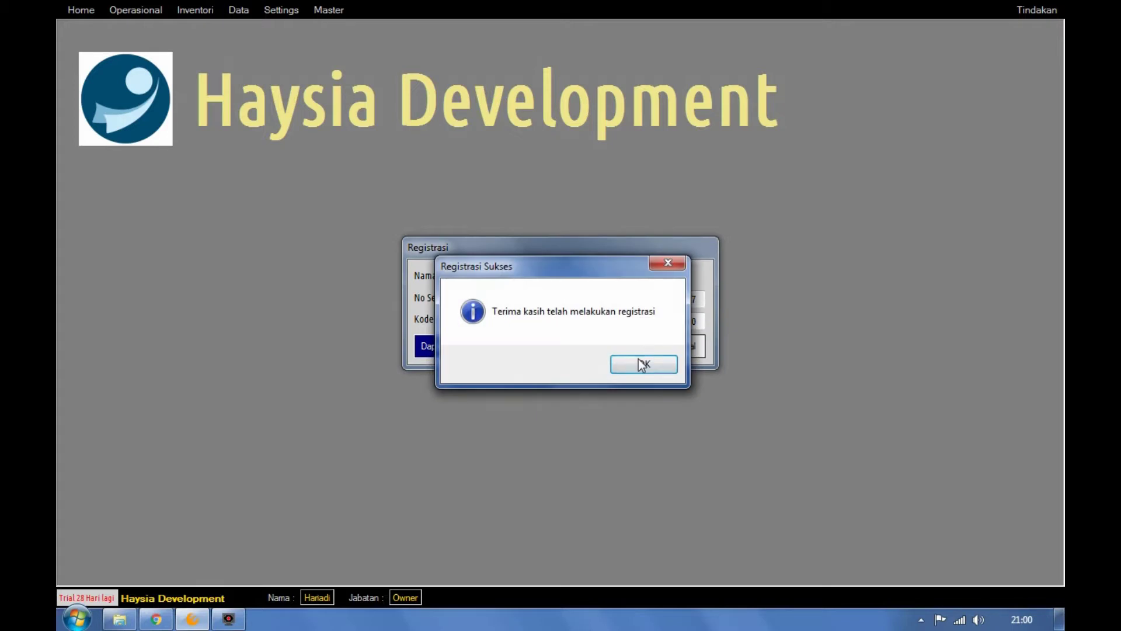
left_click(640, 361)
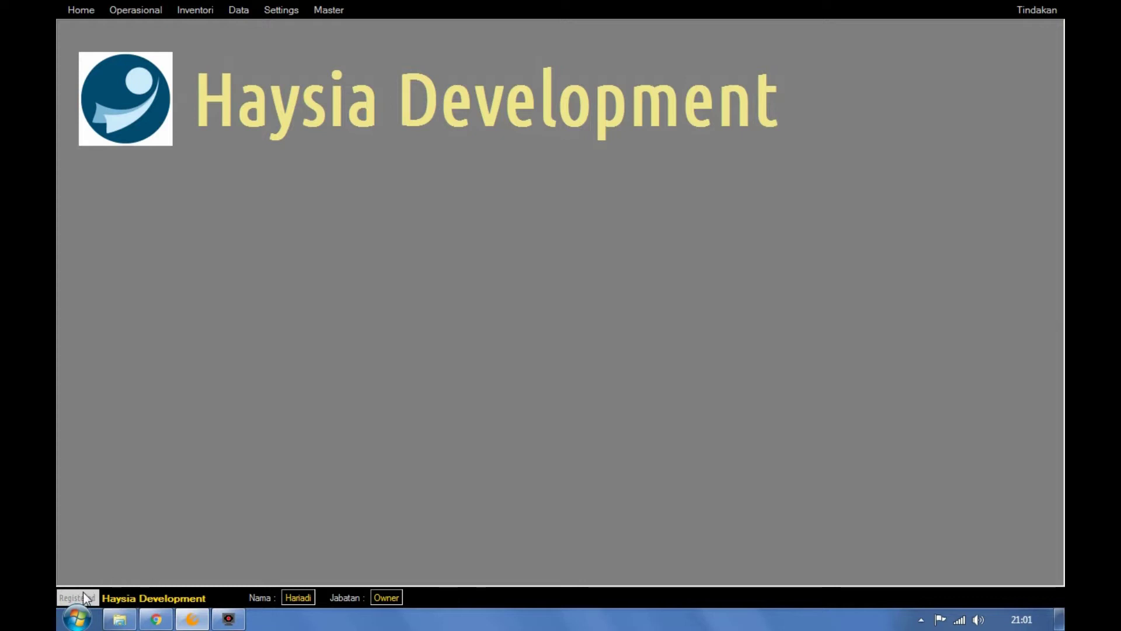
- View the customer list, the supplier list and the available Kas options
left_click(287, 8)
mouse_move(247, 7)
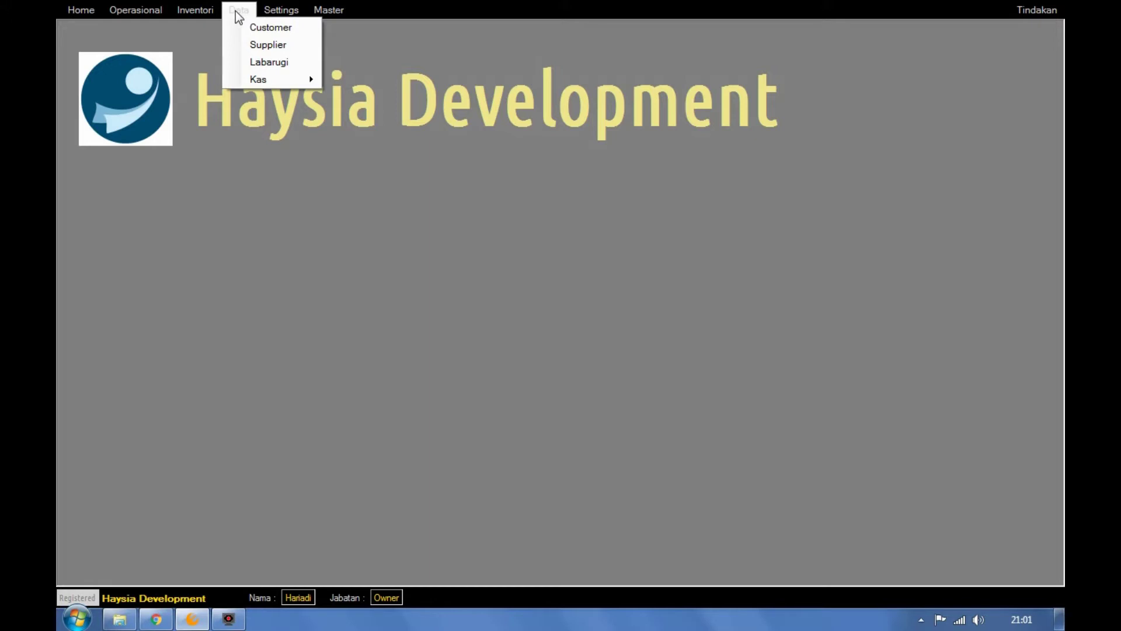
left_click(251, 27)
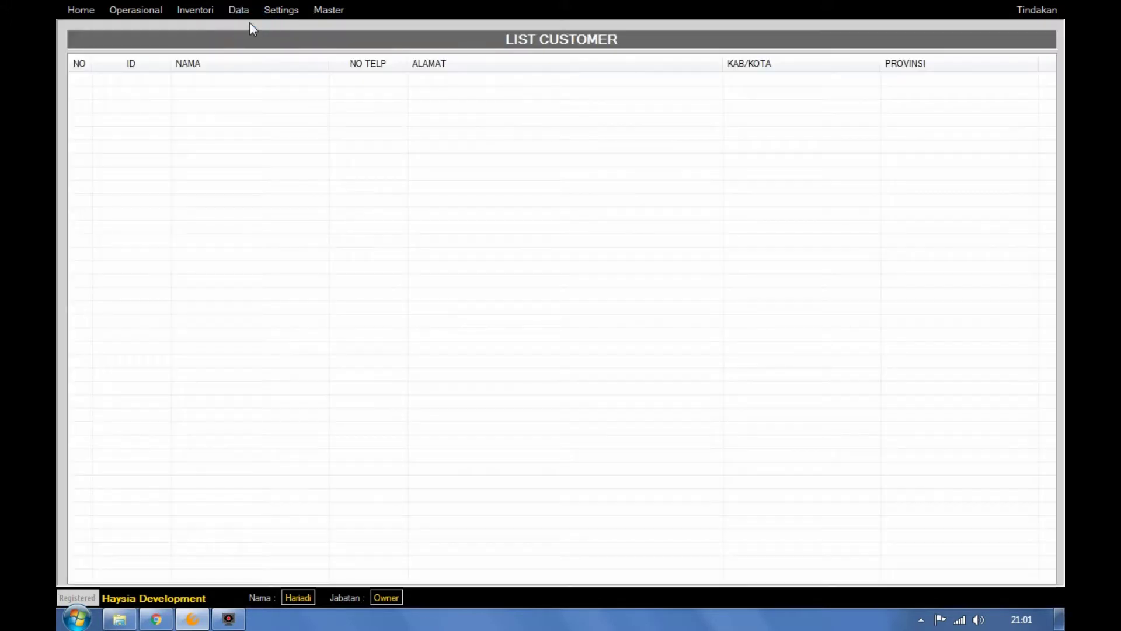
left_click(242, 10)
left_click(261, 44)
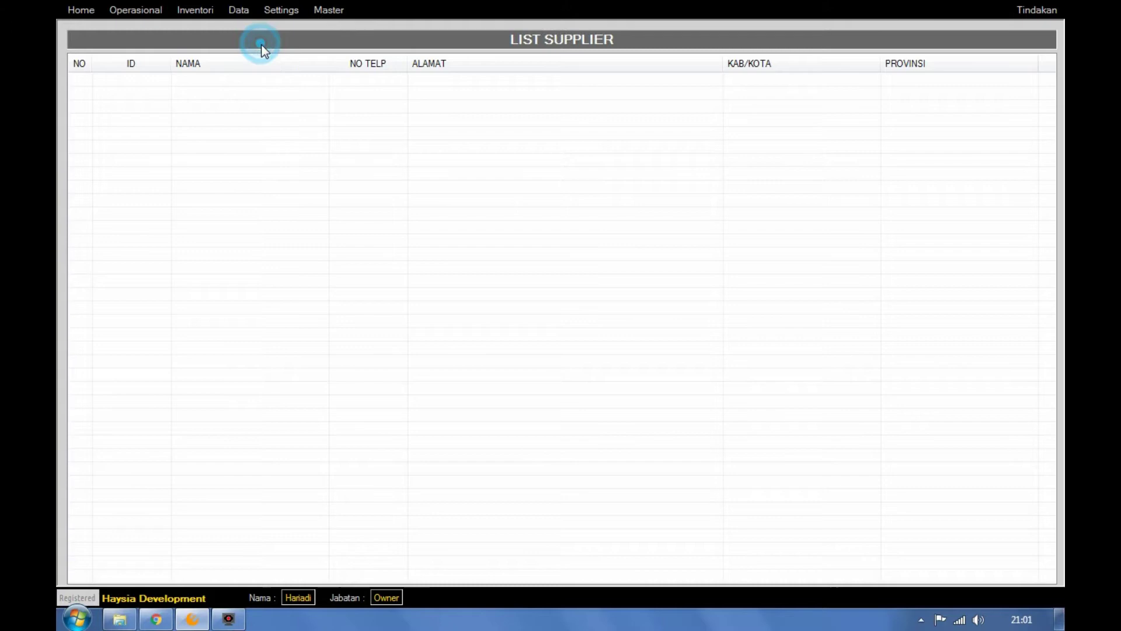
left_click(243, 10)
mouse_move(316, 78)
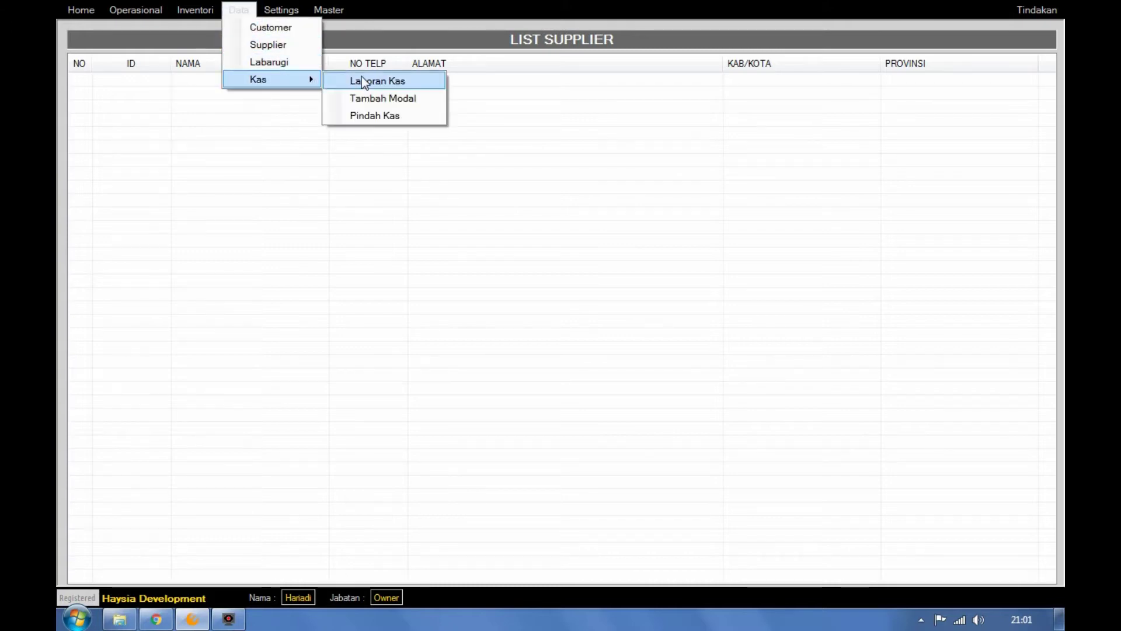
- Add a customer named Haysia with a phone number to the customer list and save the record
left_click(255, 26)
right_click(415, 111)
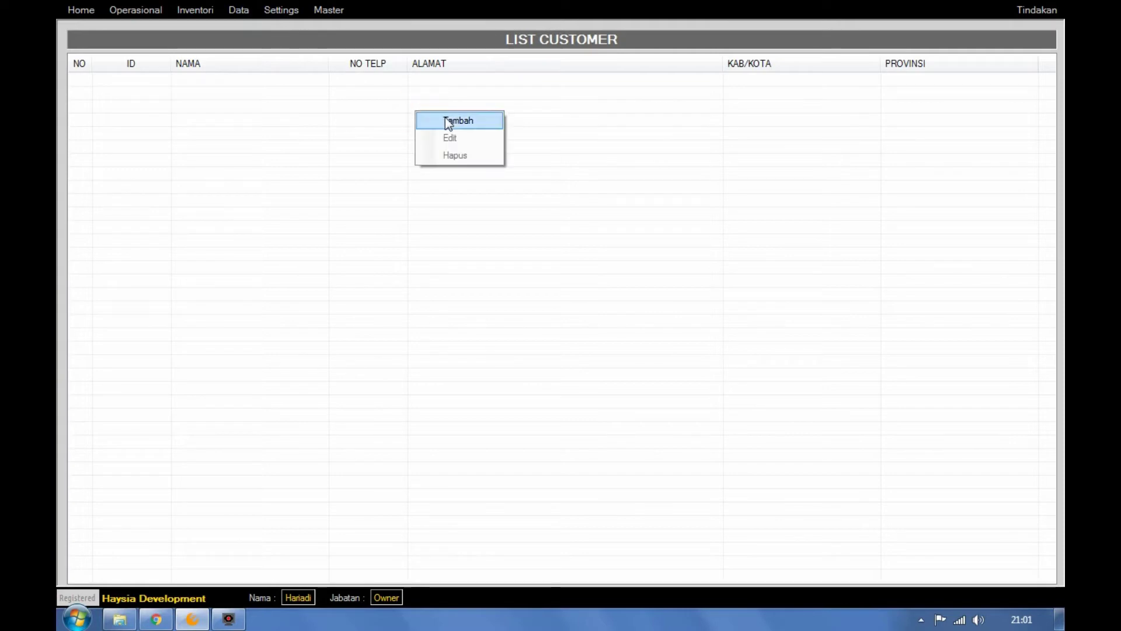
left_click(447, 120)
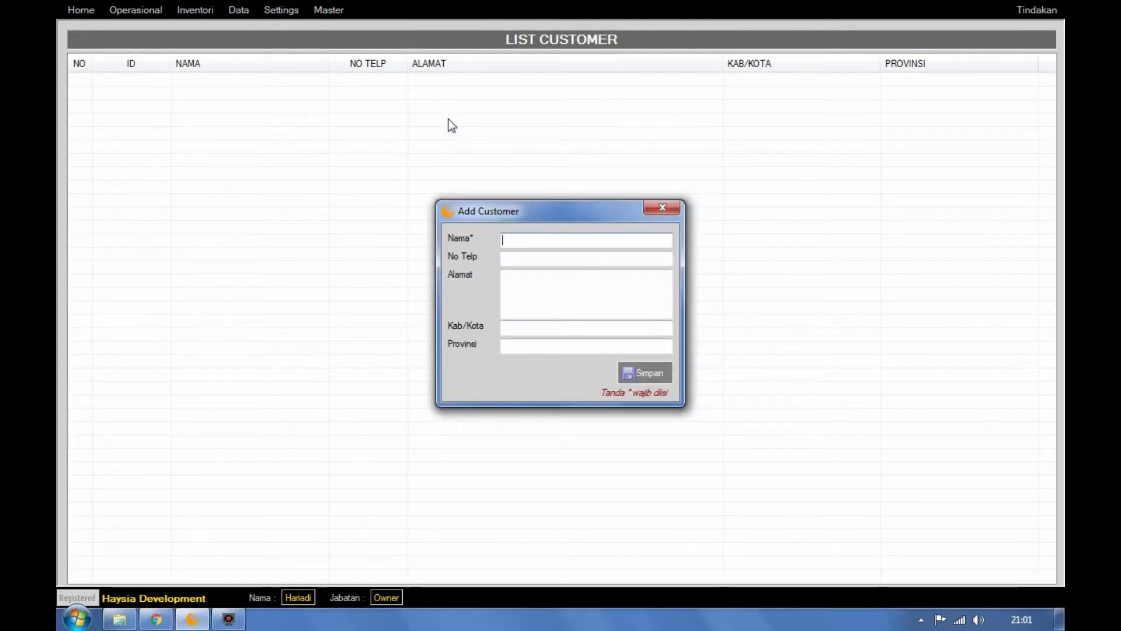
type("Haysia")
left_click(586, 258)
type("989898")
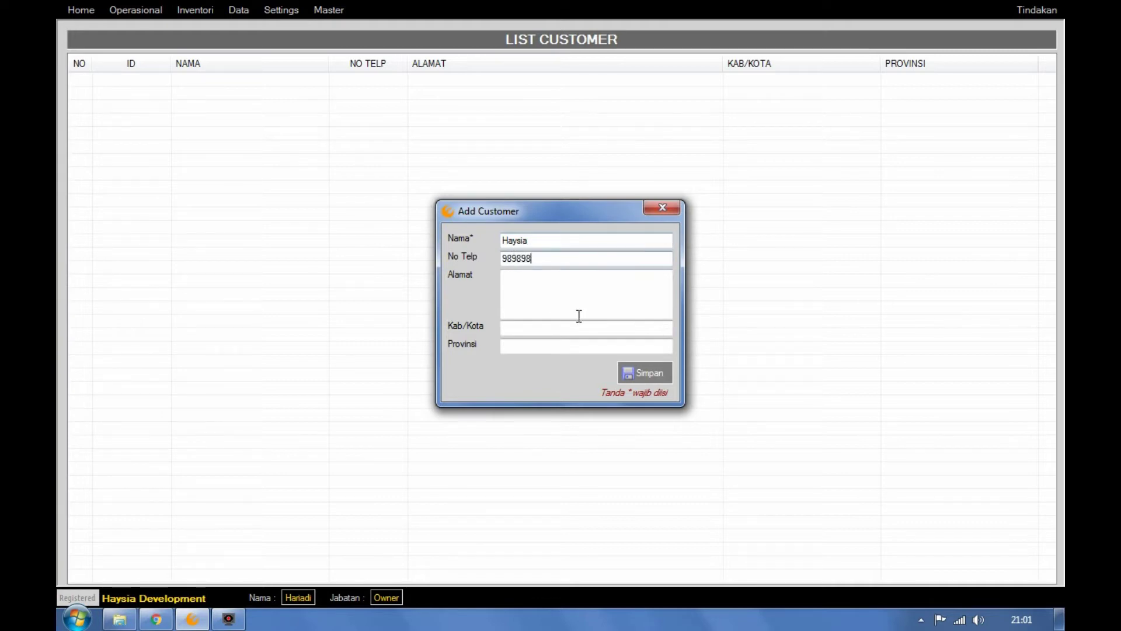
left_click(646, 377)
left_click(629, 365)
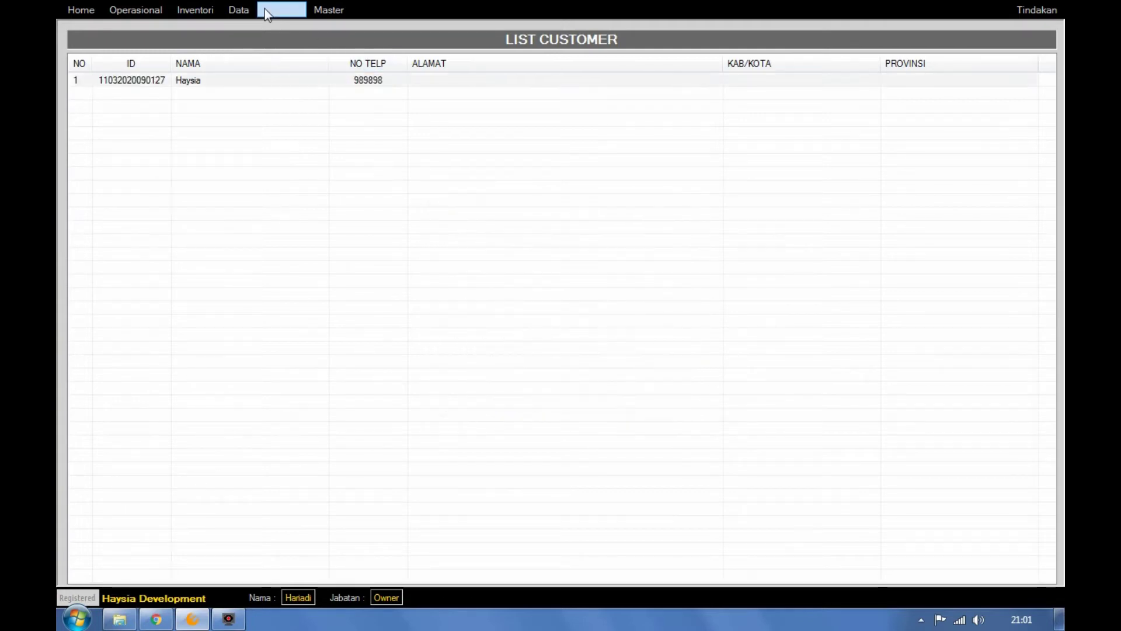
- Add a supplier named Haysia with a phone number to the supplier list and save the record
left_click(238, 10)
left_click(262, 44)
right_click(469, 188)
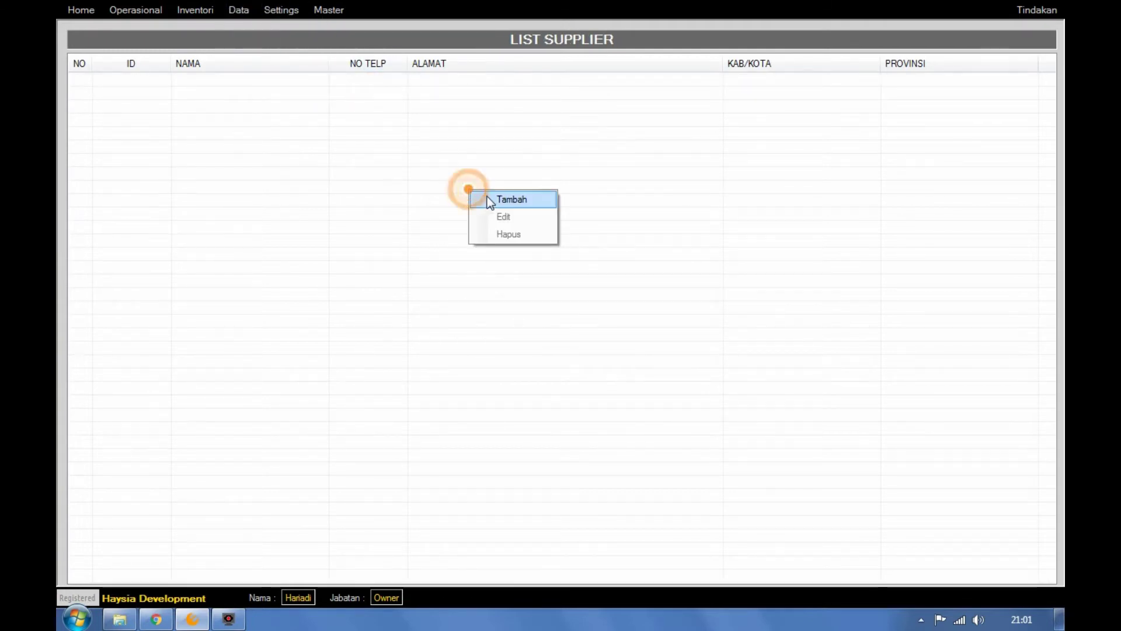
left_click(488, 197)
type("Haysia")
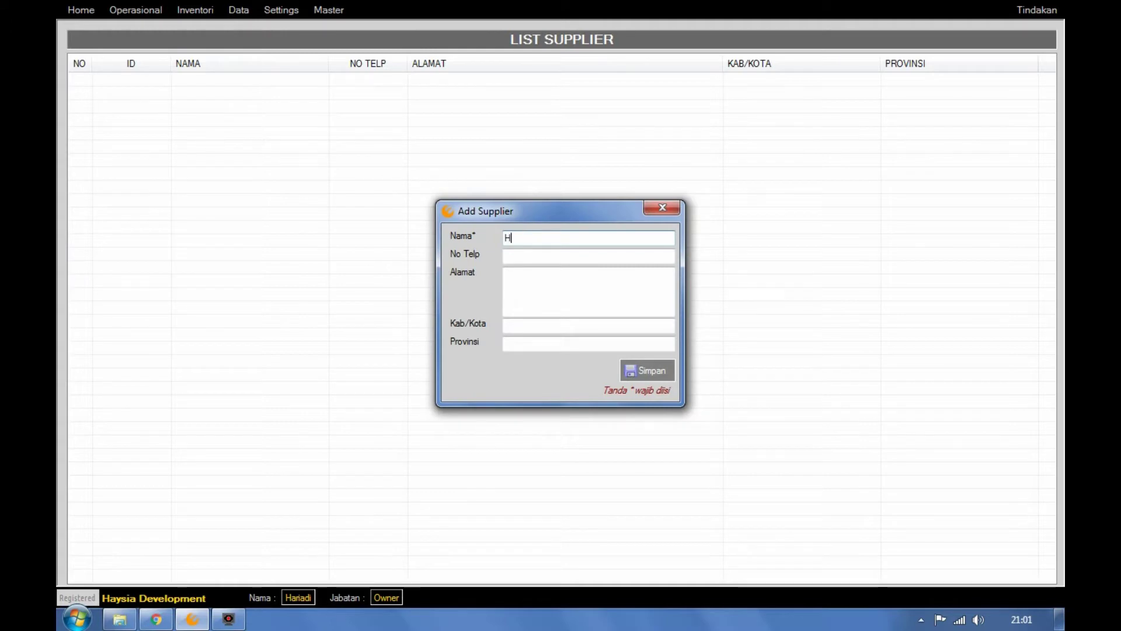
left_click(580, 250)
type("11212")
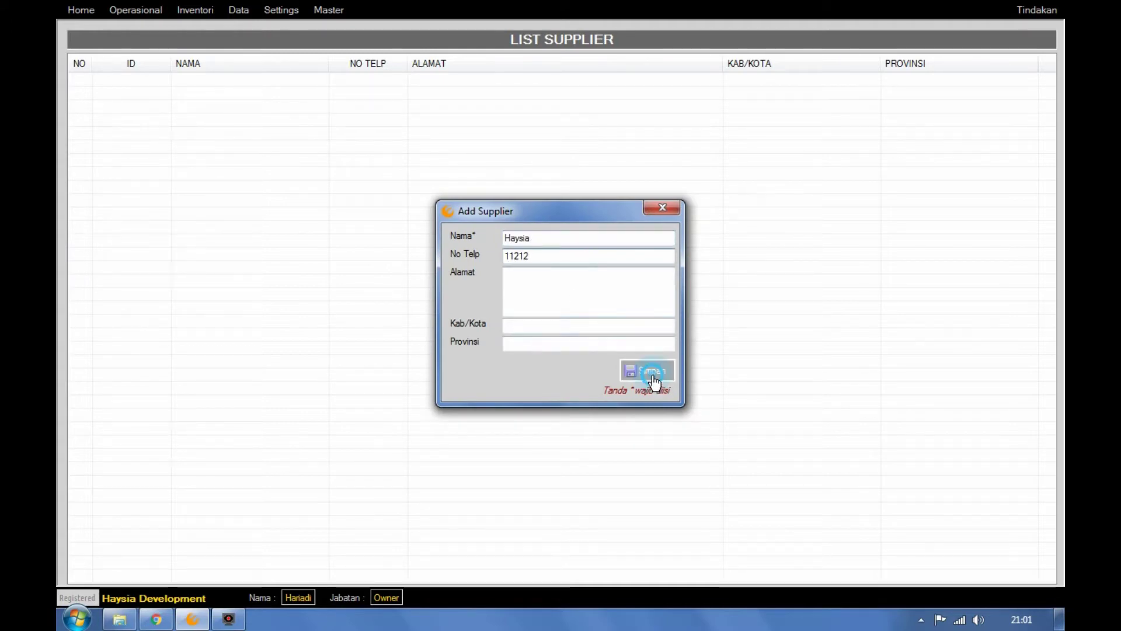
left_click(650, 373)
left_click(629, 372)
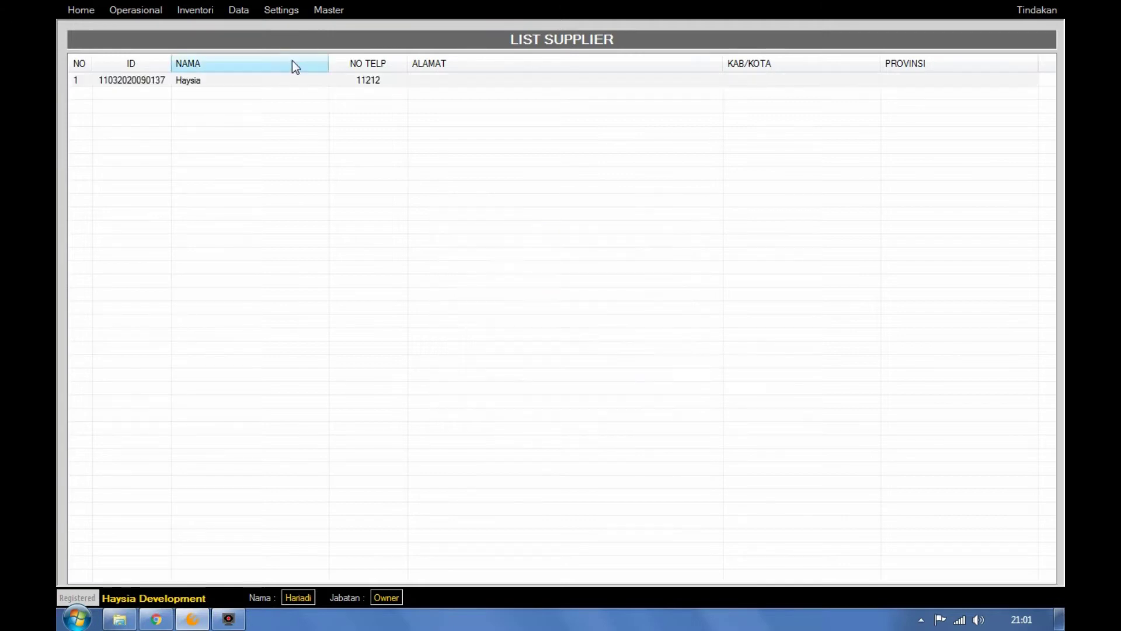
- Open the Laporan Kas report and review the BNI, BRI, MANDIRI and TUNAI cash account rows
left_click(241, 11)
mouse_move(275, 79)
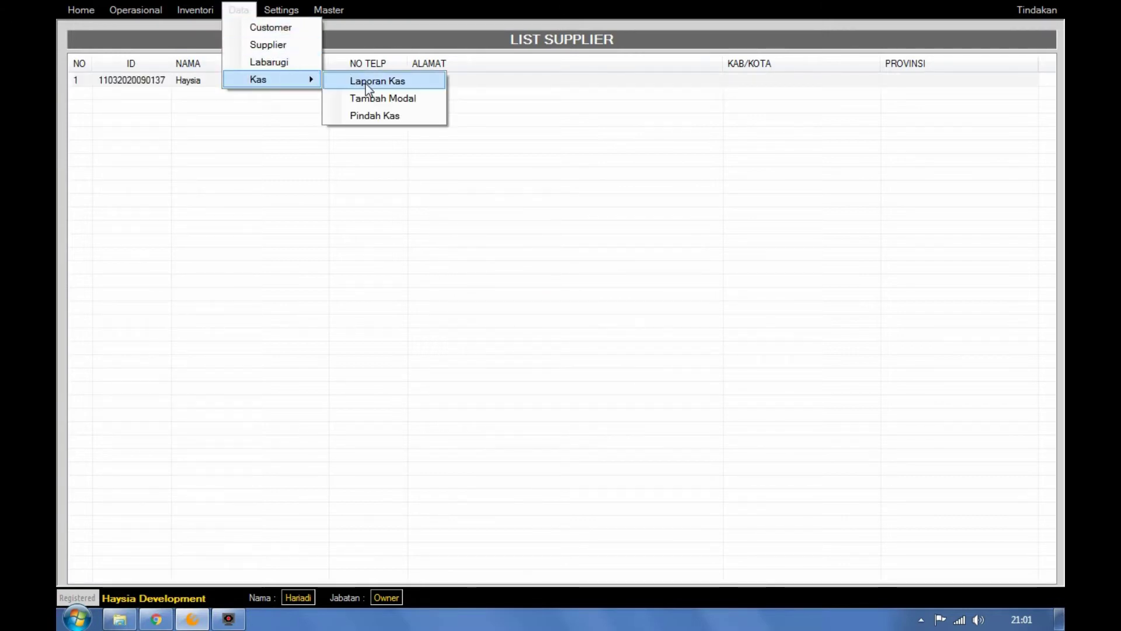
left_click(386, 83)
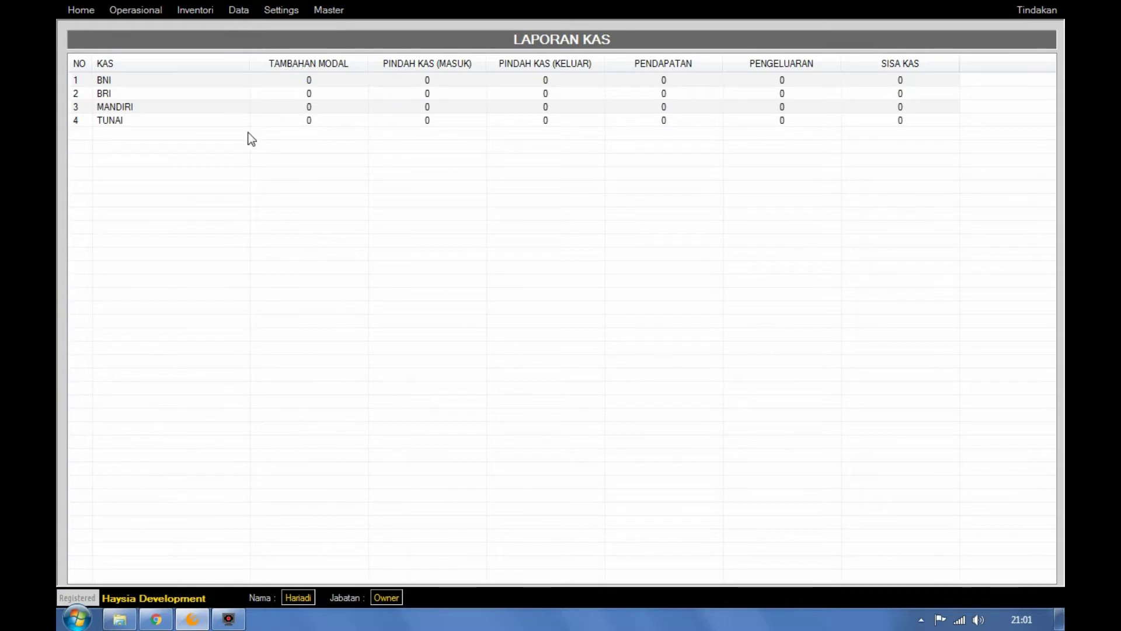
left_click(464, 152)
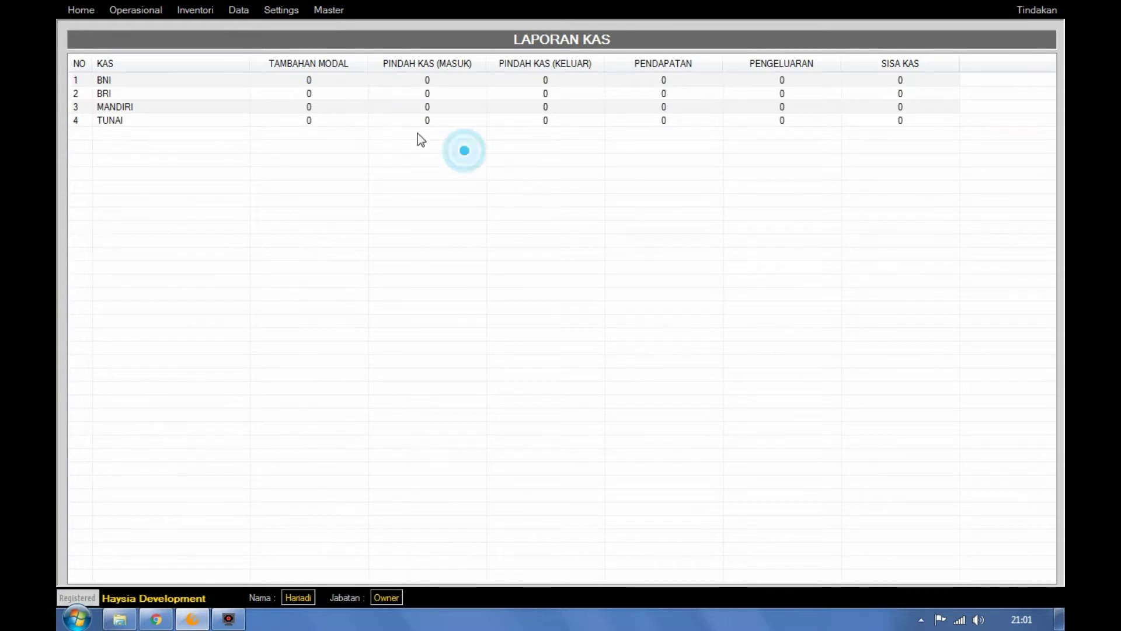
left_click(138, 81)
left_click(139, 94)
left_click(145, 107)
left_click(148, 120)
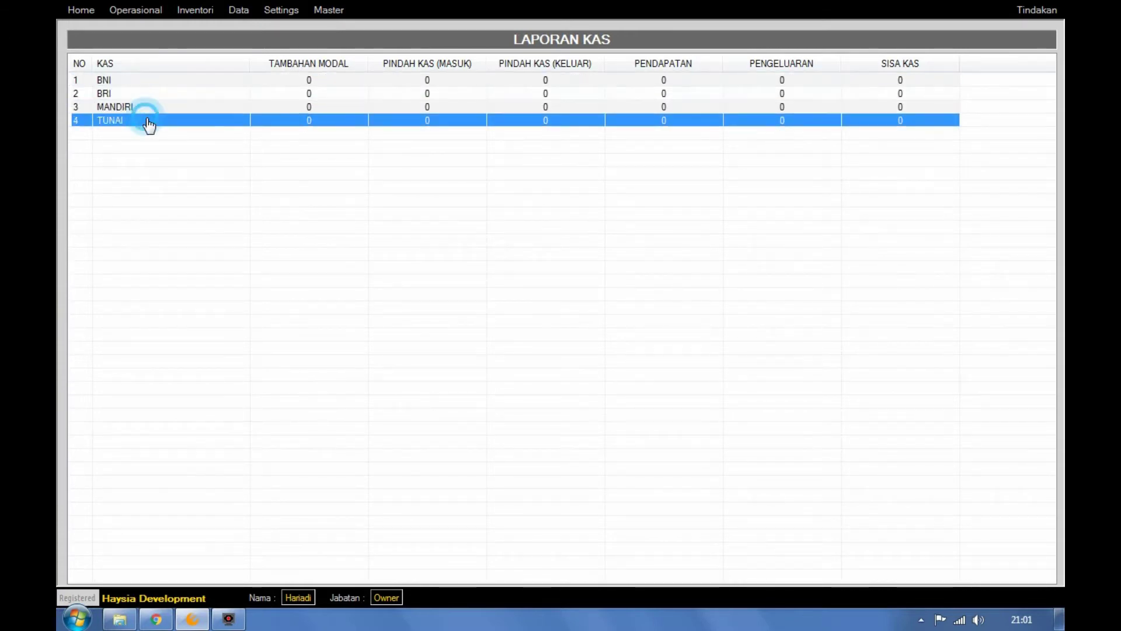
left_click(141, 141)
left_click(137, 121)
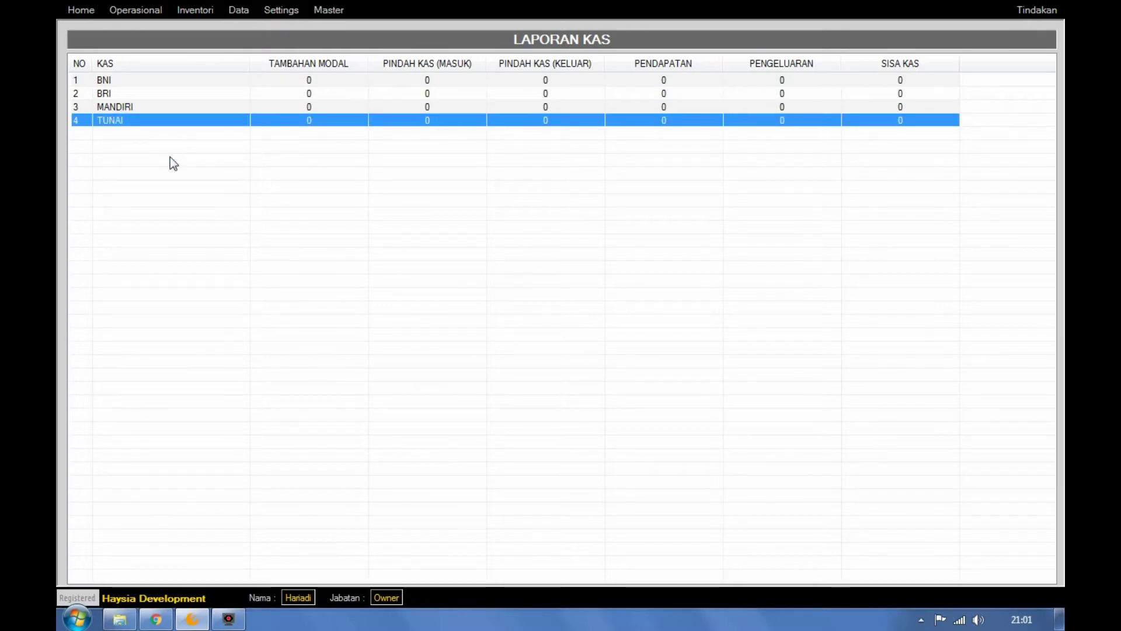
left_click(150, 106)
left_click(165, 93)
left_click(167, 80)
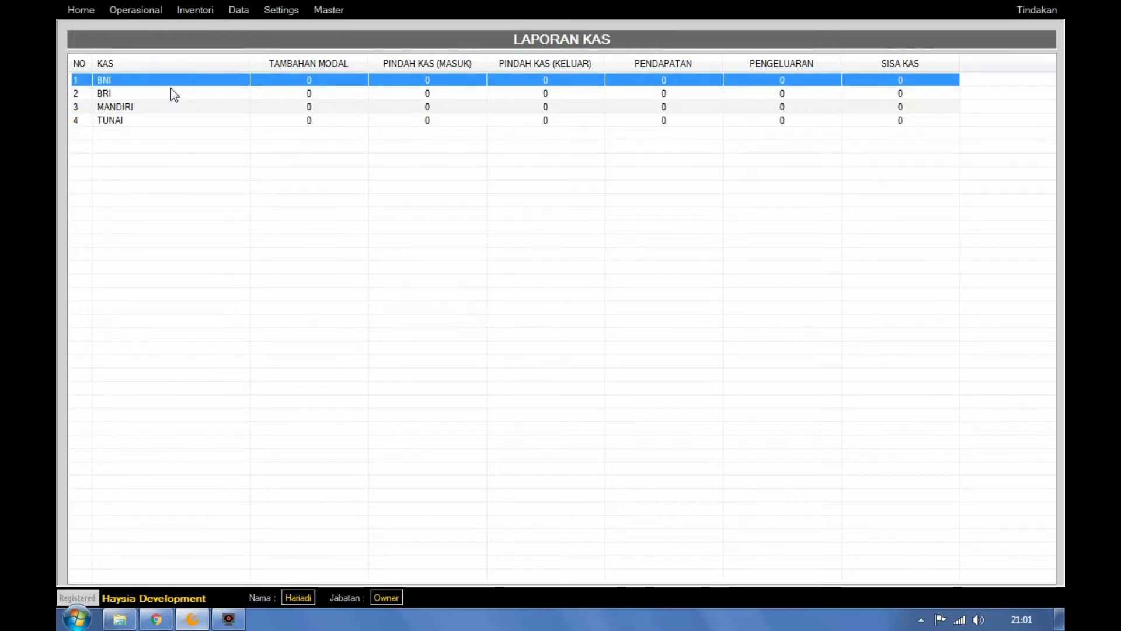
left_click(172, 94)
left_click(178, 107)
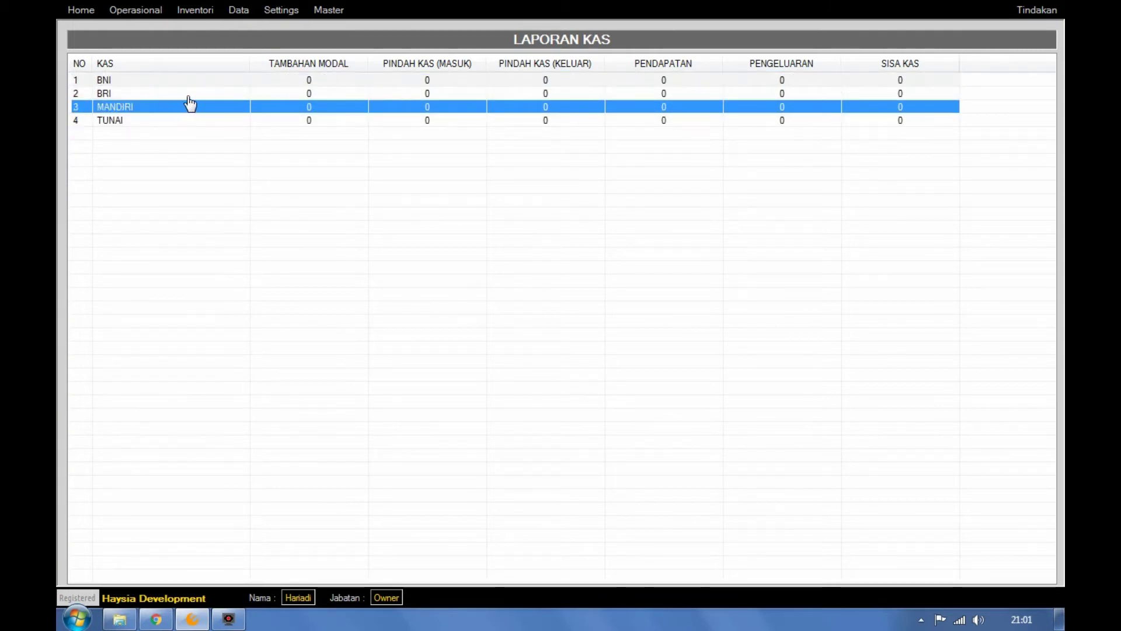
left_click(191, 94)
left_click(201, 80)
right_click(416, 99)
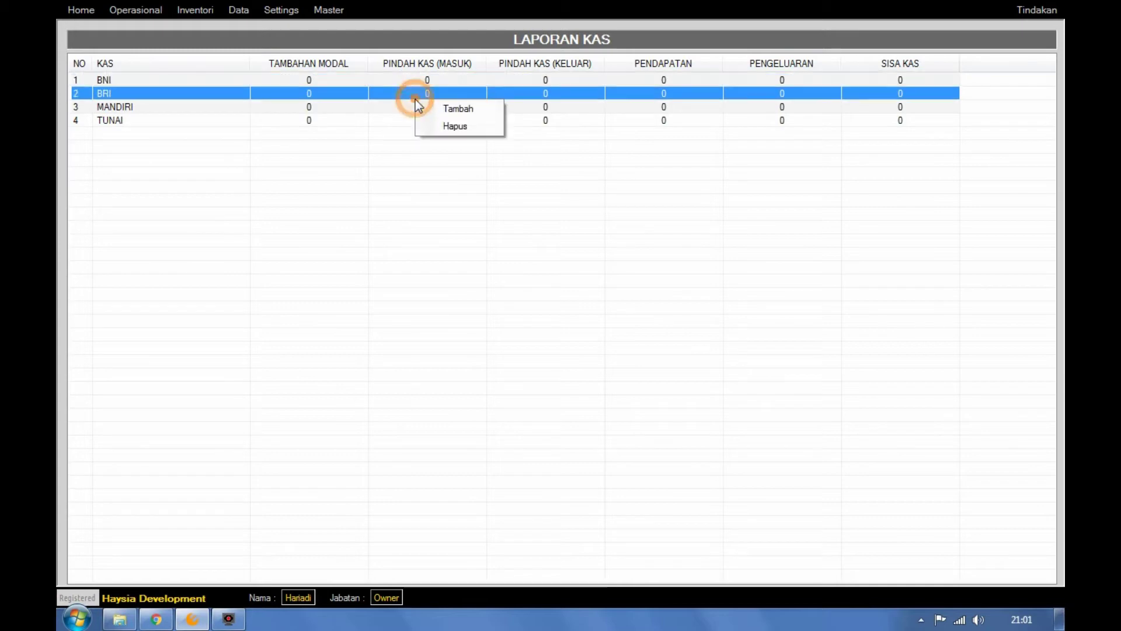
left_click(458, 111)
left_click(643, 269)
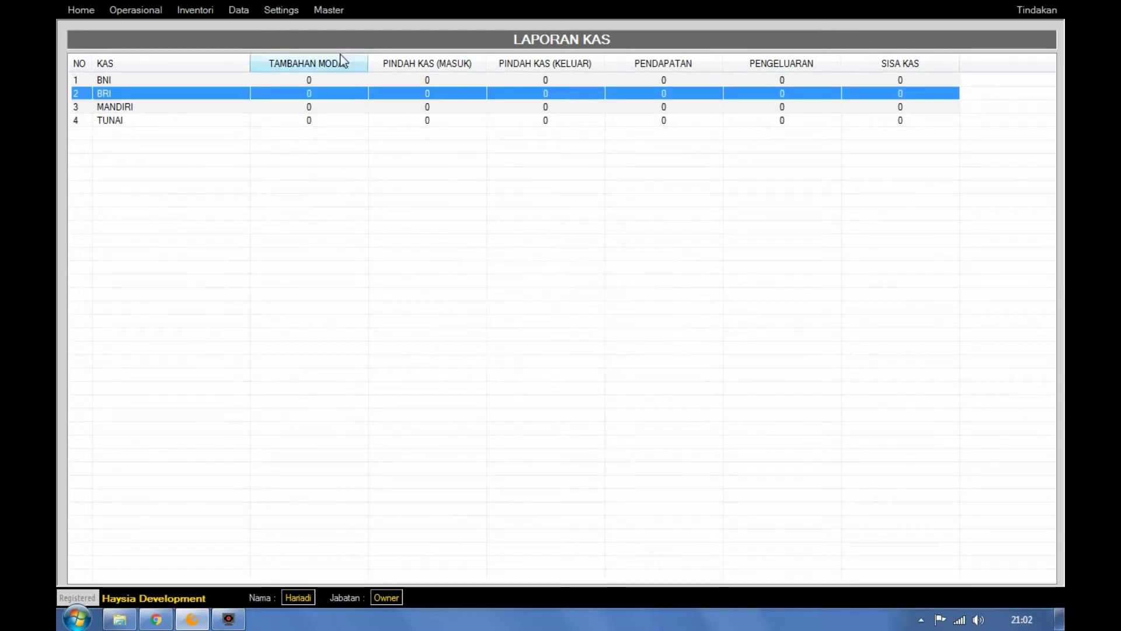
- Open the inventory's Bahan / Item list
left_click(234, 10)
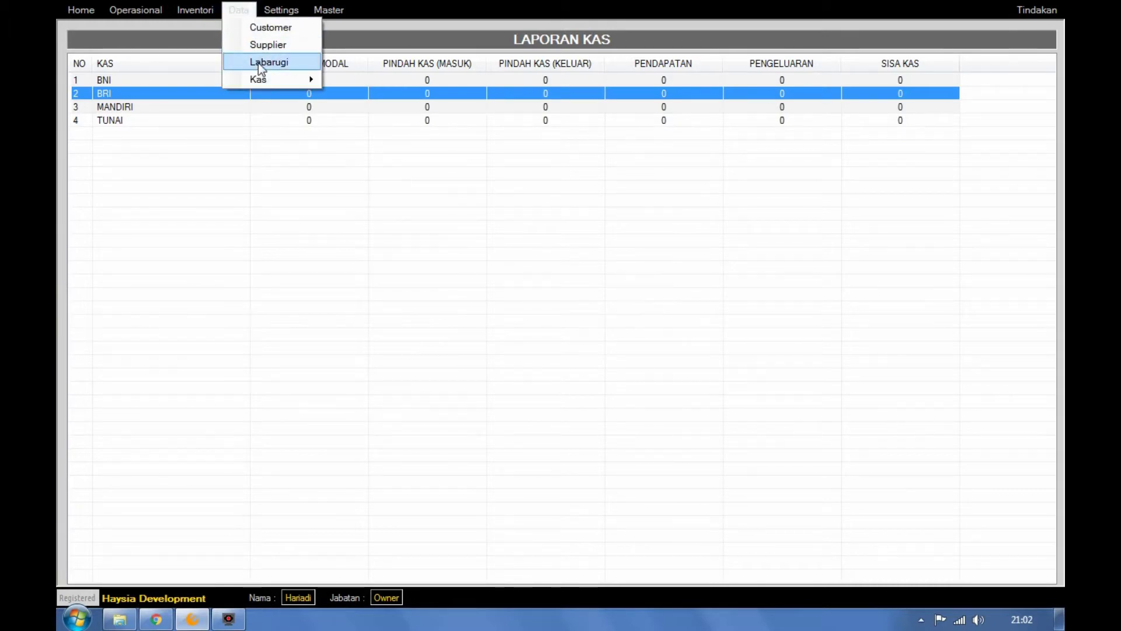
mouse_move(202, 15)
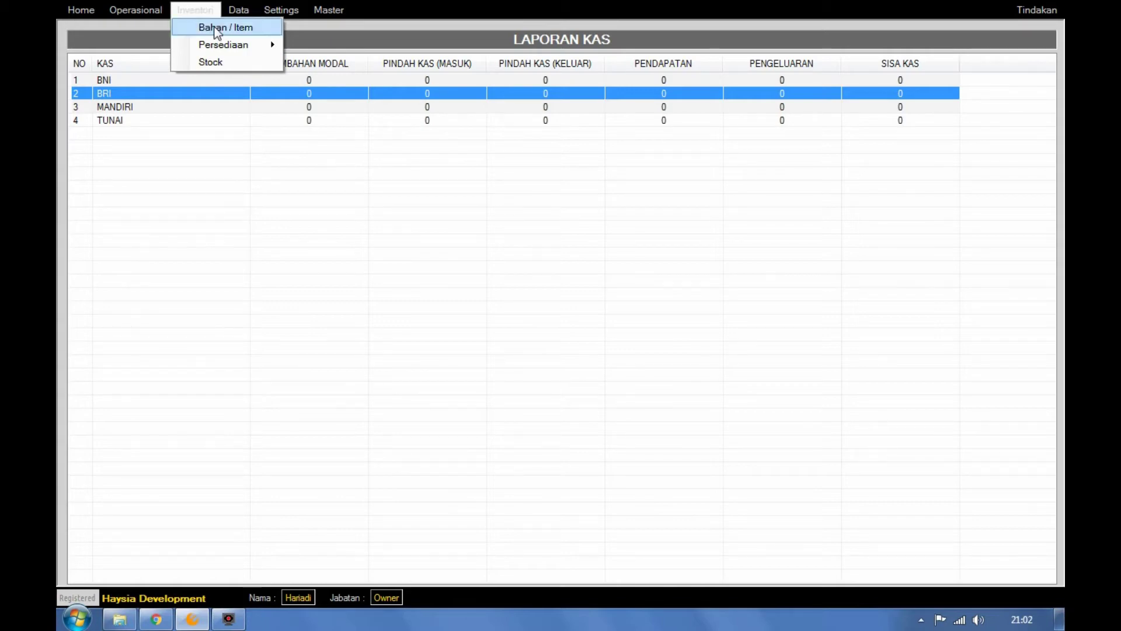
left_click(215, 30)
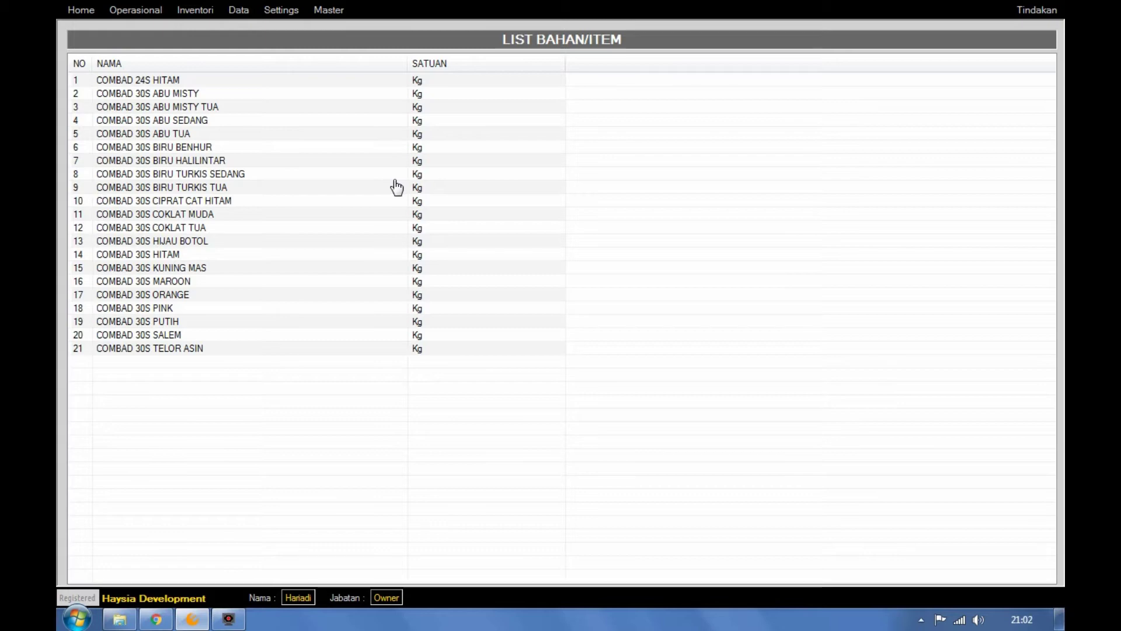
- Inspect the edit form of the material COMBAD 30S COKLAT MUDA and its Satuan choices, and close it without changes
right_click(434, 183)
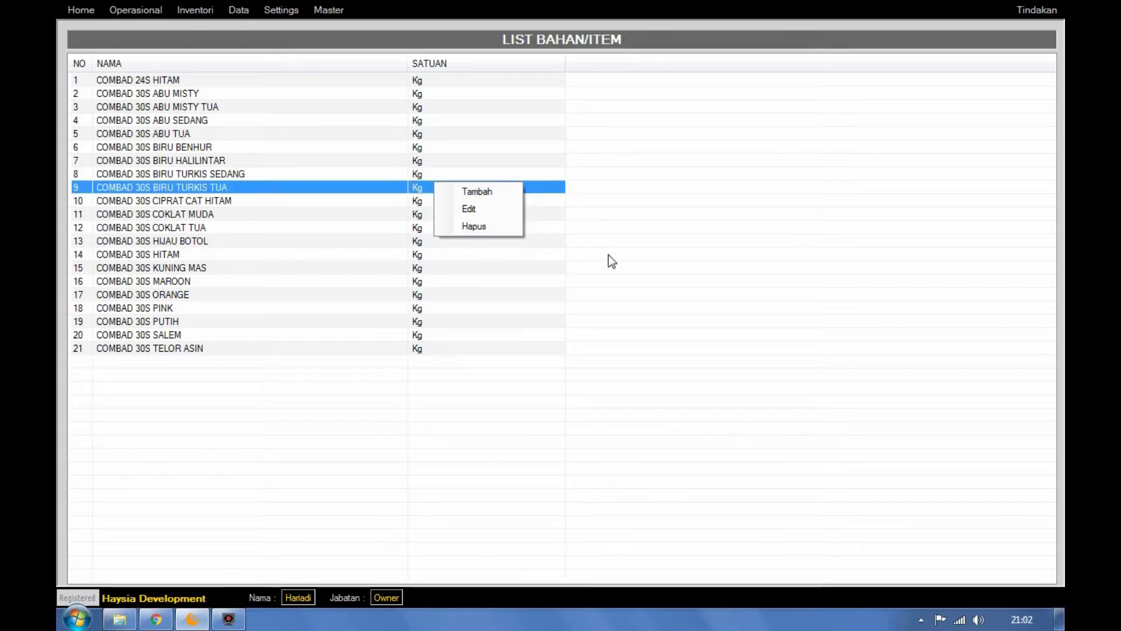
right_click(634, 218)
right_click(337, 211)
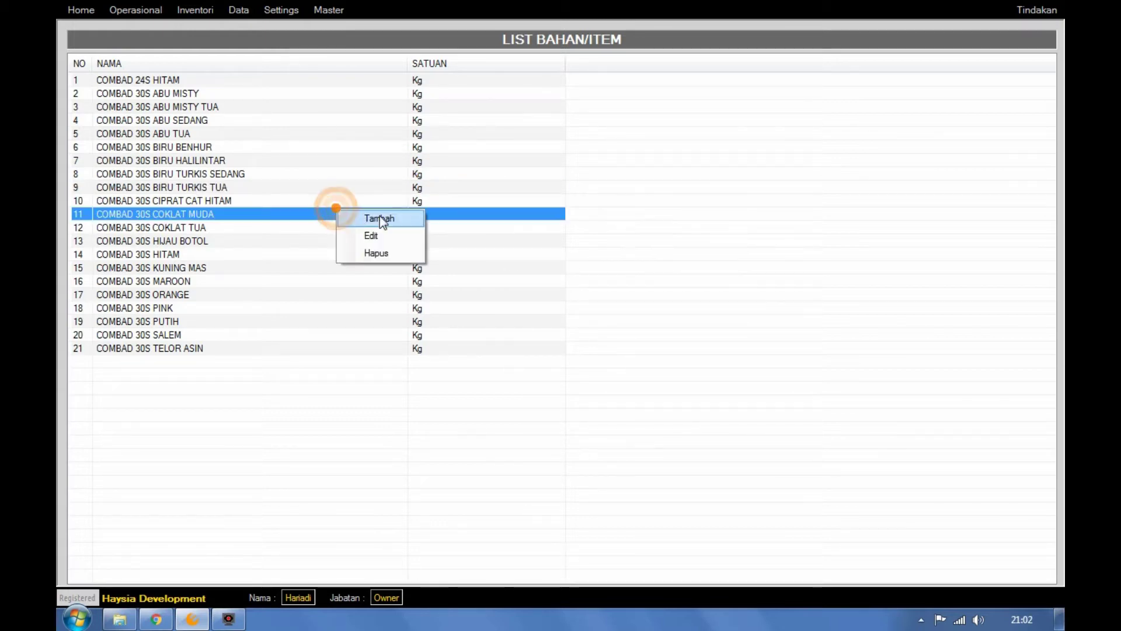
left_click(396, 231)
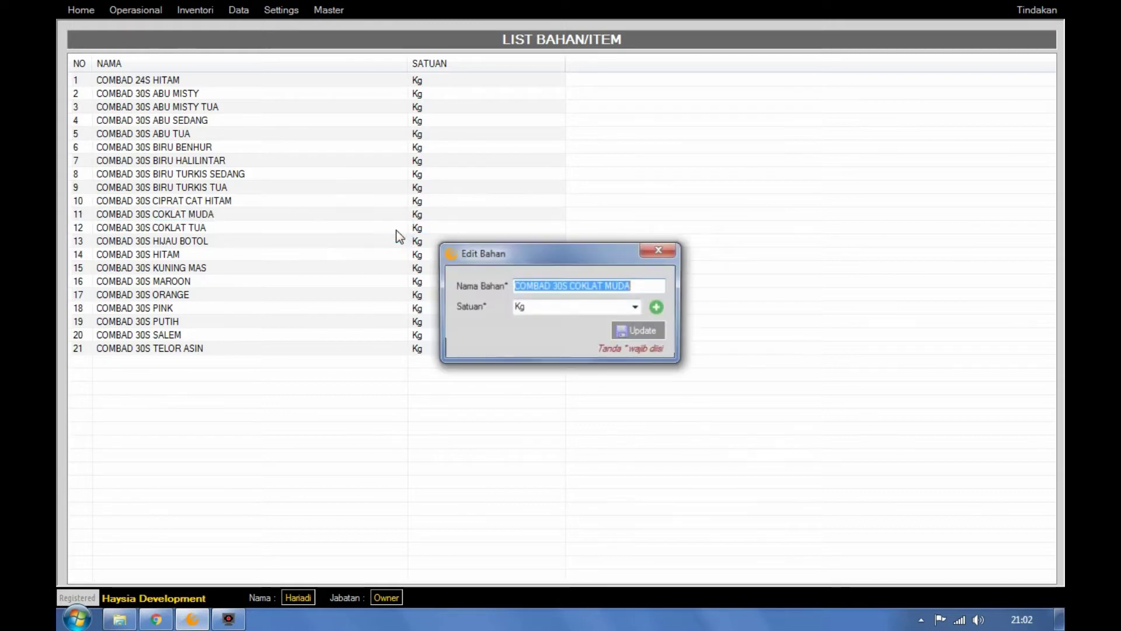
left_click(636, 307)
left_click(636, 307)
left_click(660, 251)
- Start a new material record named Bahan 1 with the Satuan set to Kg
right_click(322, 253)
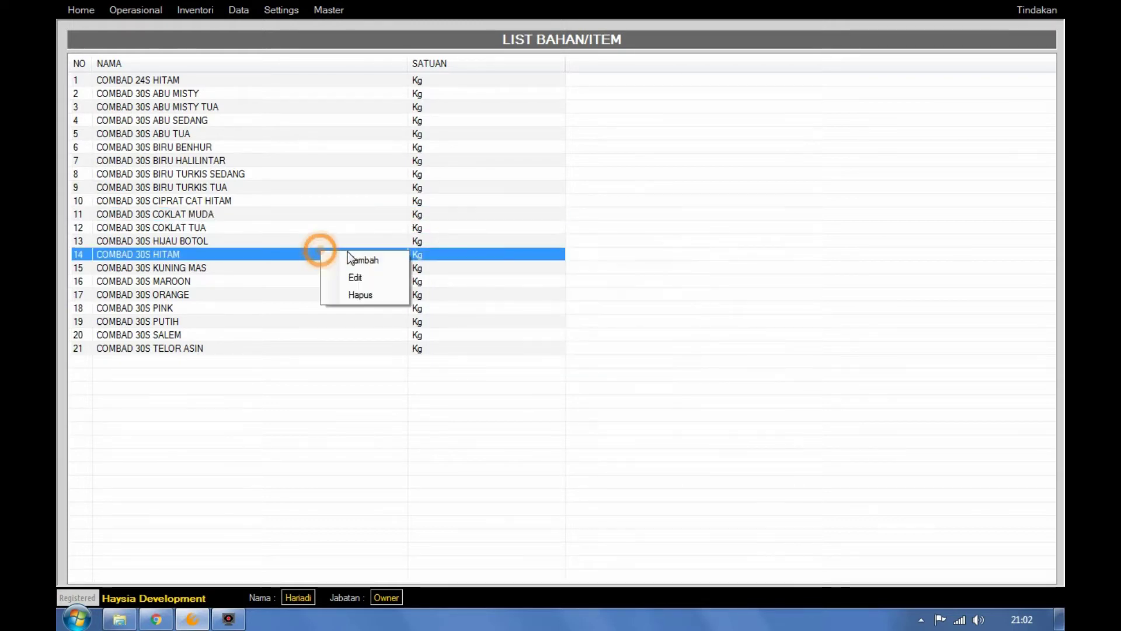
right_click(419, 336)
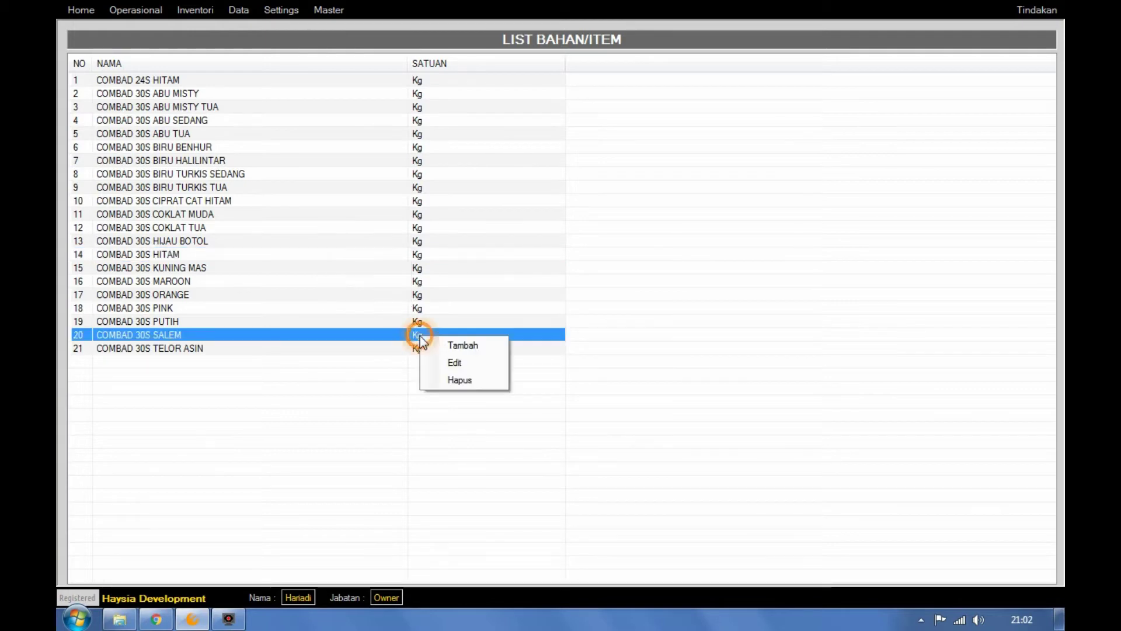
left_click(458, 346)
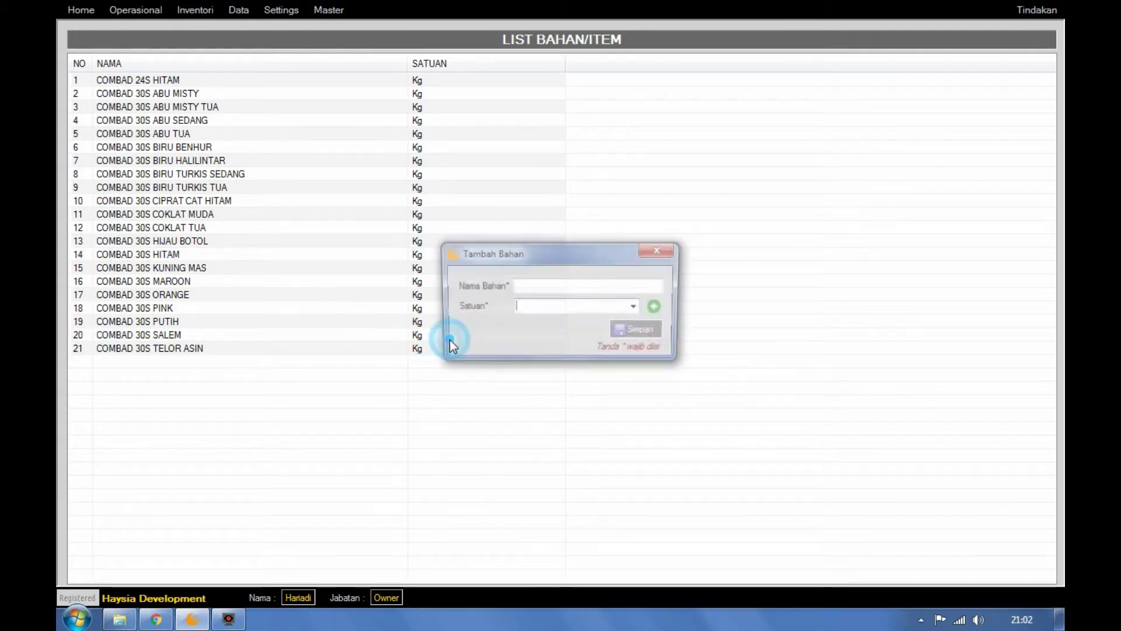
left_click(635, 307)
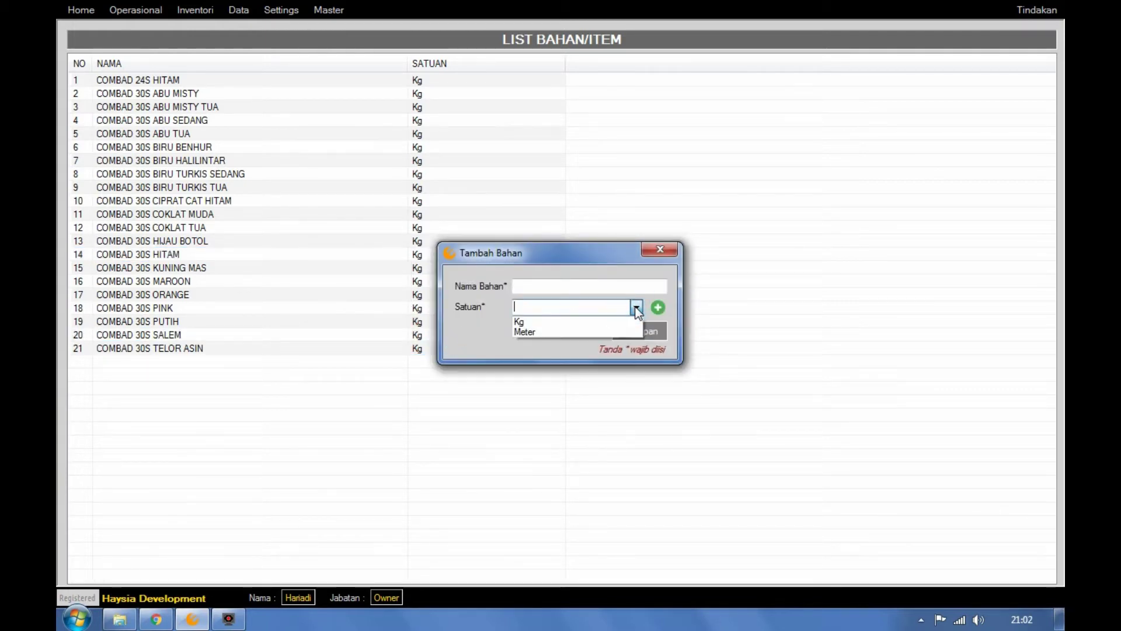
left_click(614, 323)
left_click(581, 285)
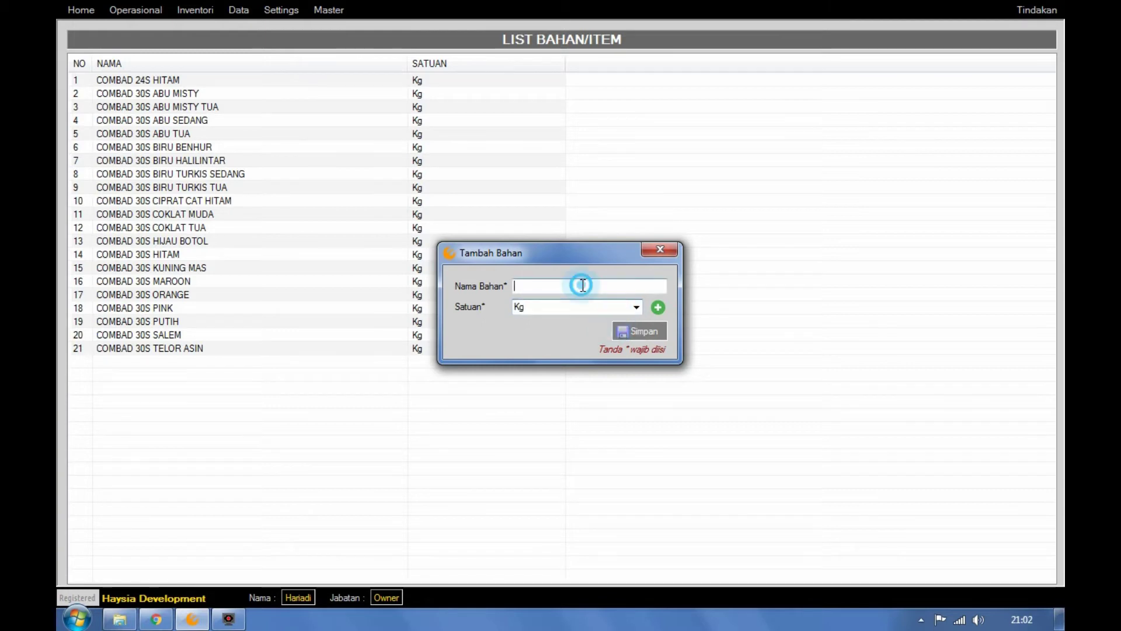
type("Bahan 1")
left_click(636, 308)
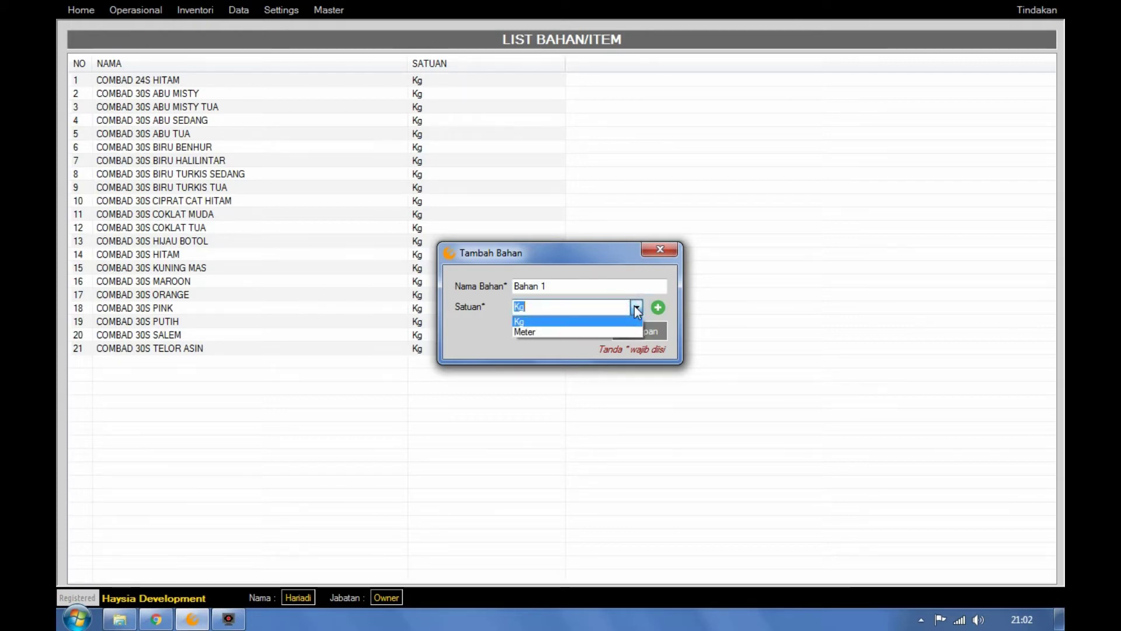
left_click(636, 309)
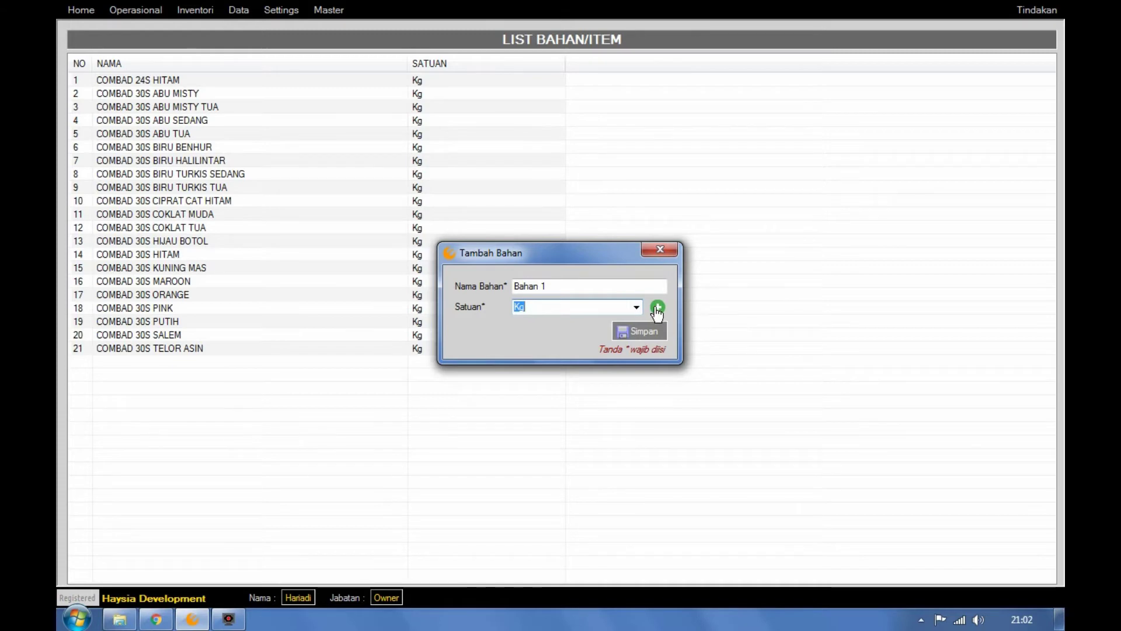
- Add a unit named Satuan 1 to the unit list and check for it in the new material's Satuan choices
left_click(658, 308)
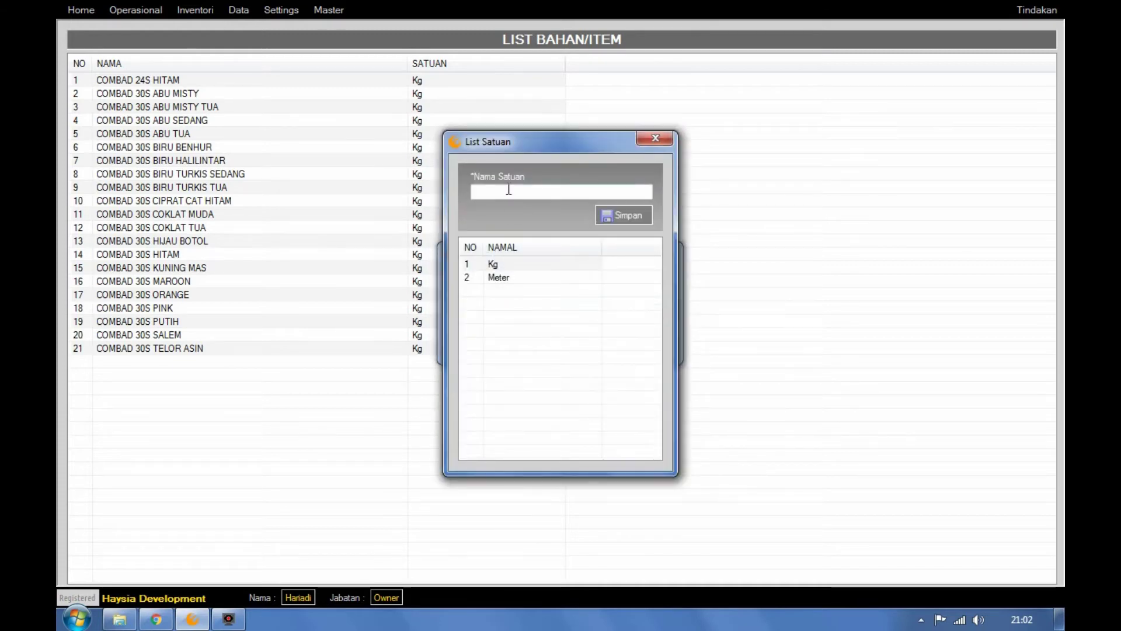
left_click(508, 191)
type("Satuan")
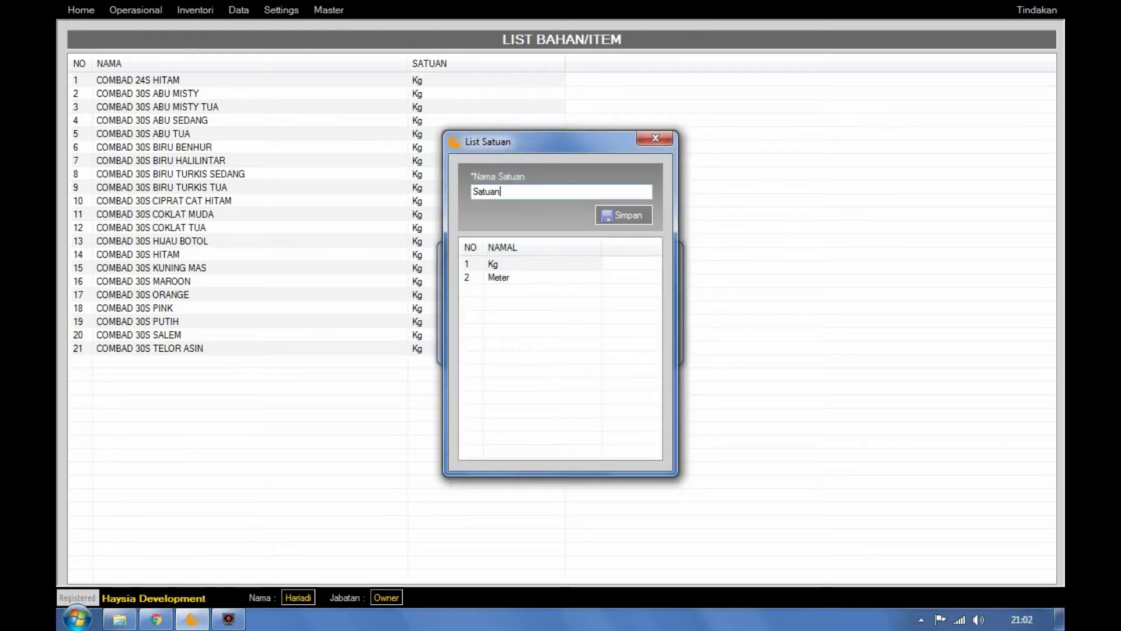
type(" 1")
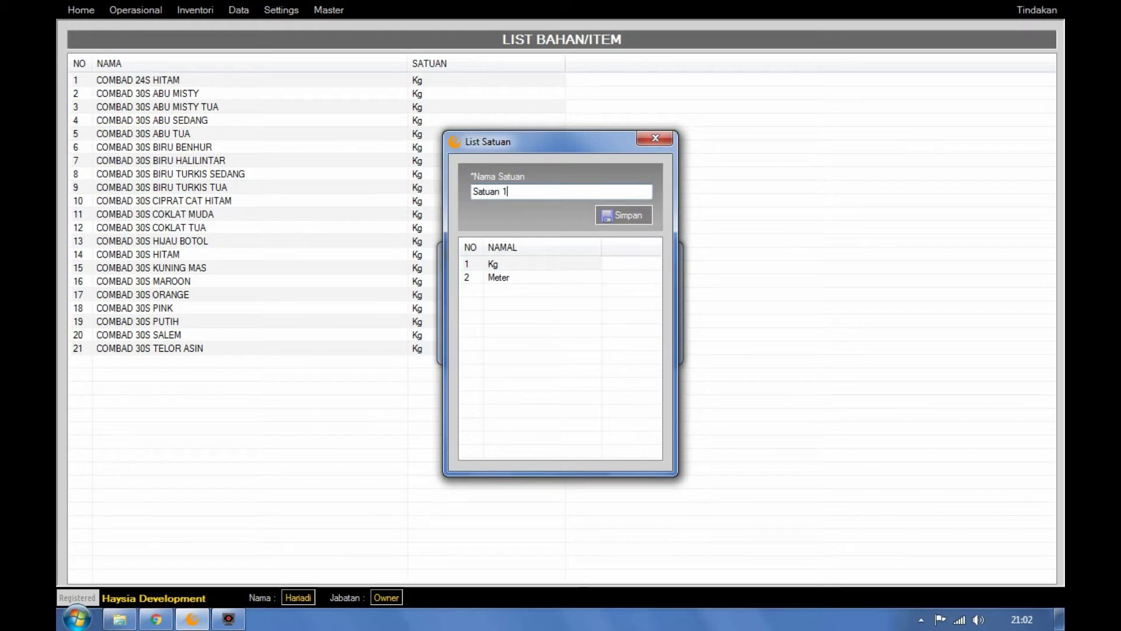
left_click(634, 215)
left_click(611, 363)
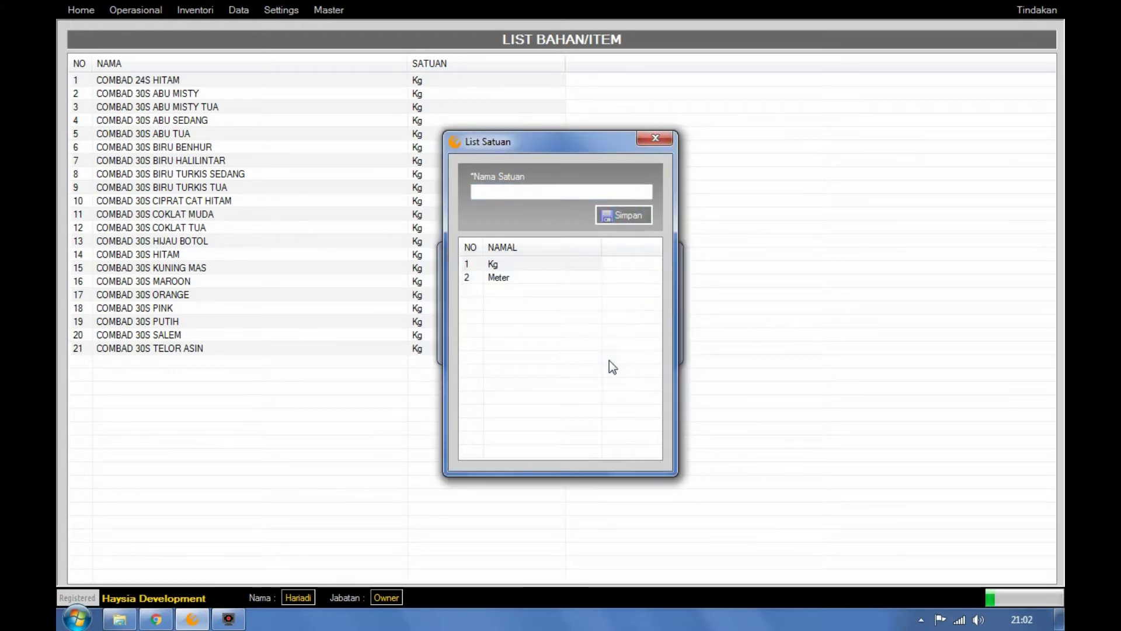
left_click(506, 292)
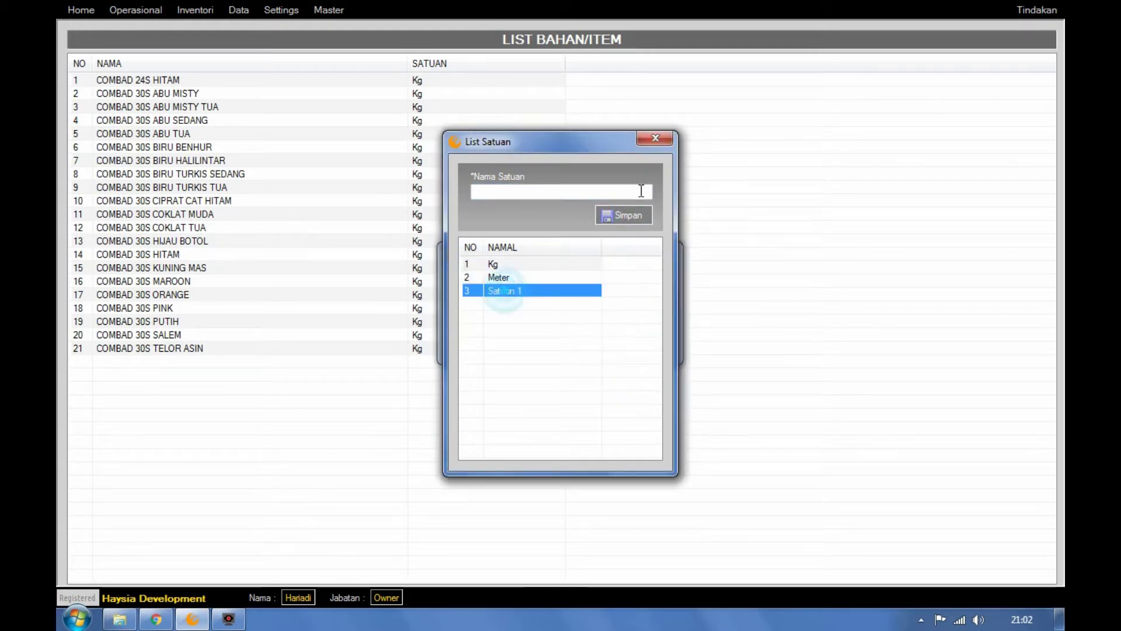
left_click(665, 138)
left_click(637, 308)
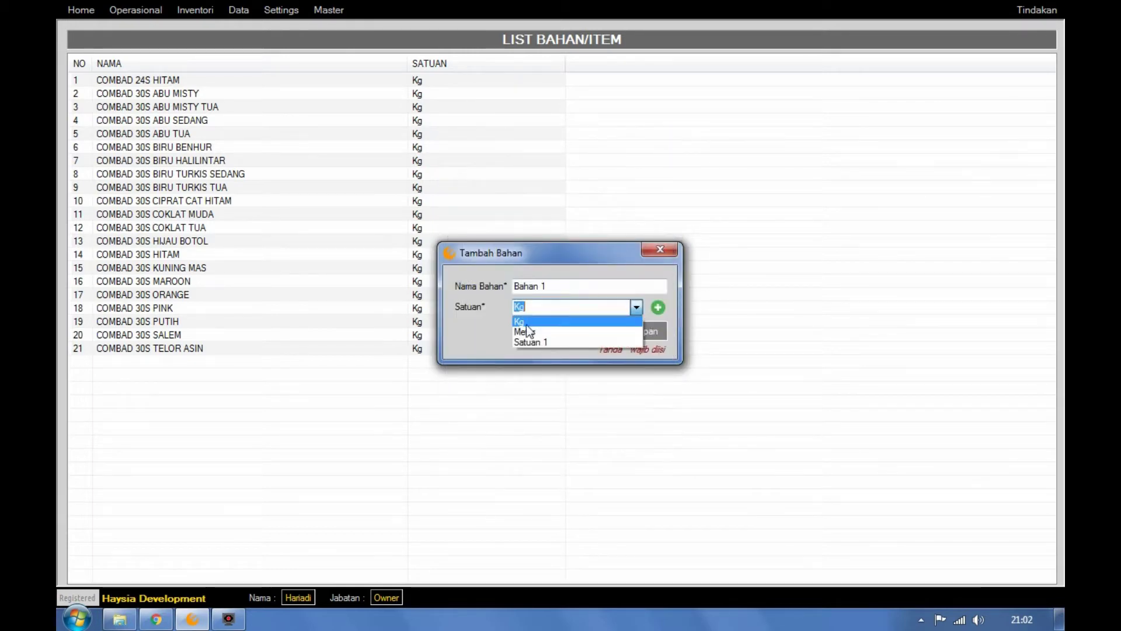
left_click(637, 308)
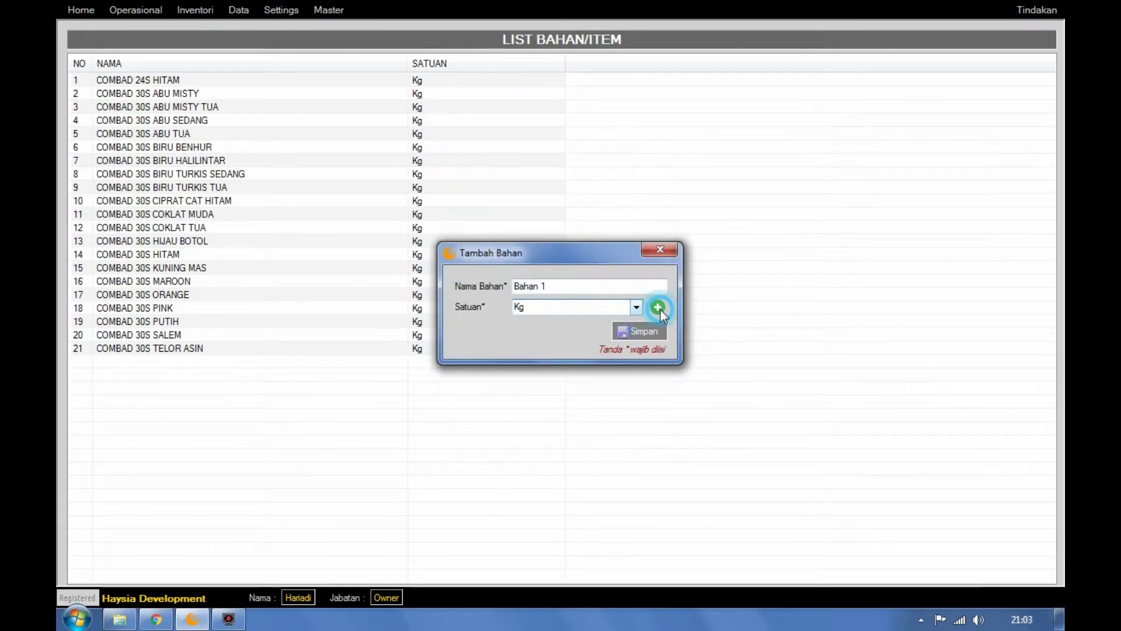
- Delete the unit Satuan 1 from the unit list and close the list
left_click(658, 308)
left_click(541, 293)
right_click(543, 295)
left_click(590, 303)
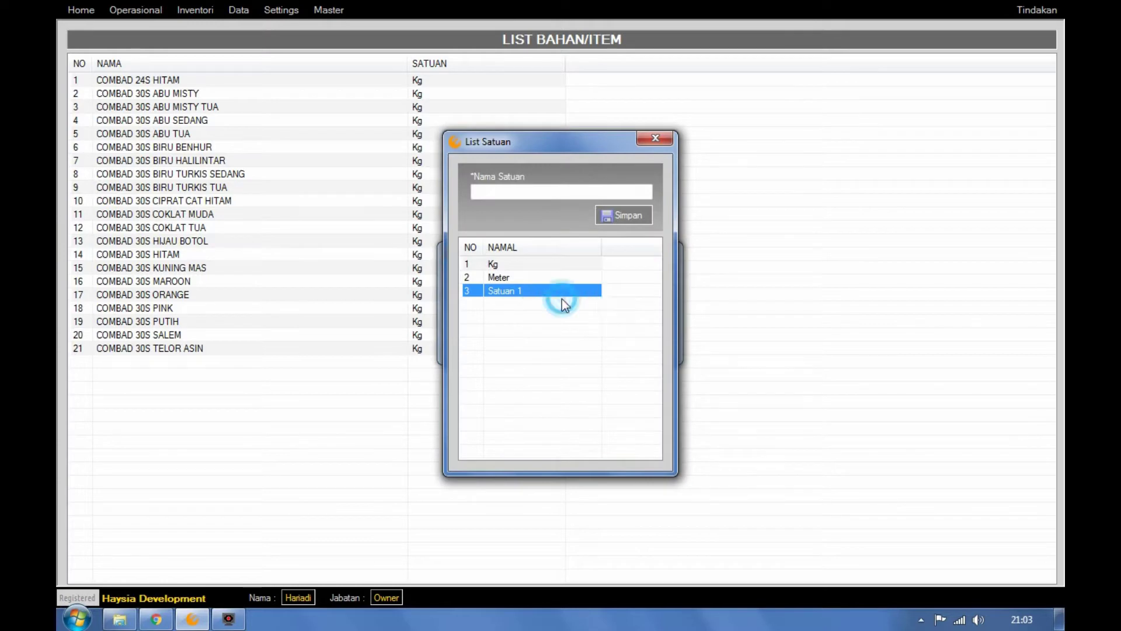
left_click(555, 362)
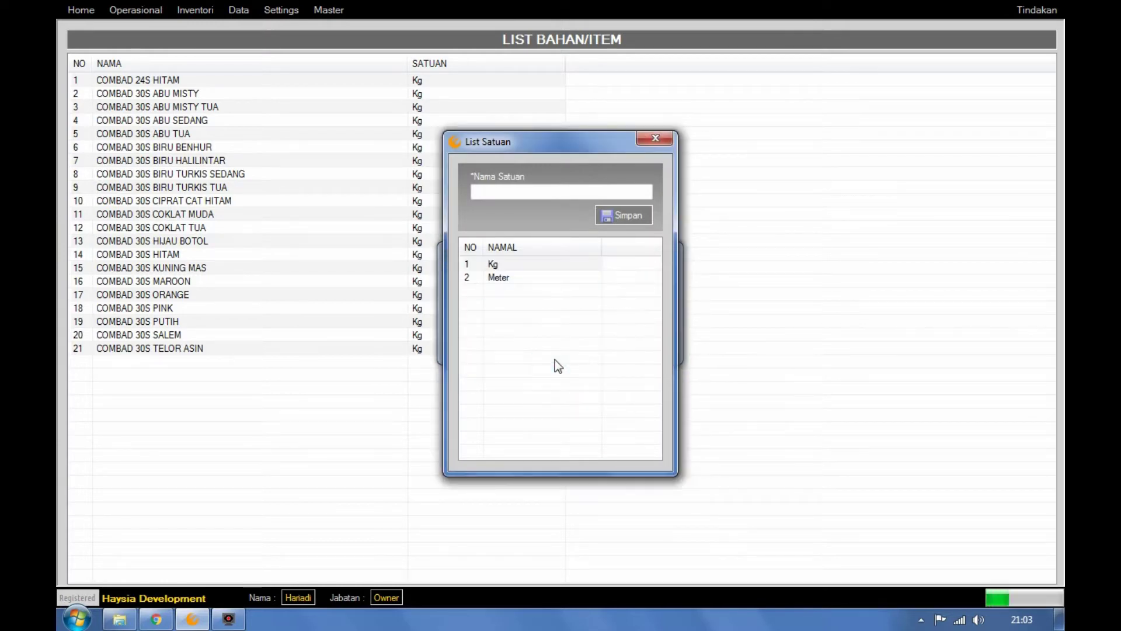
left_click(664, 138)
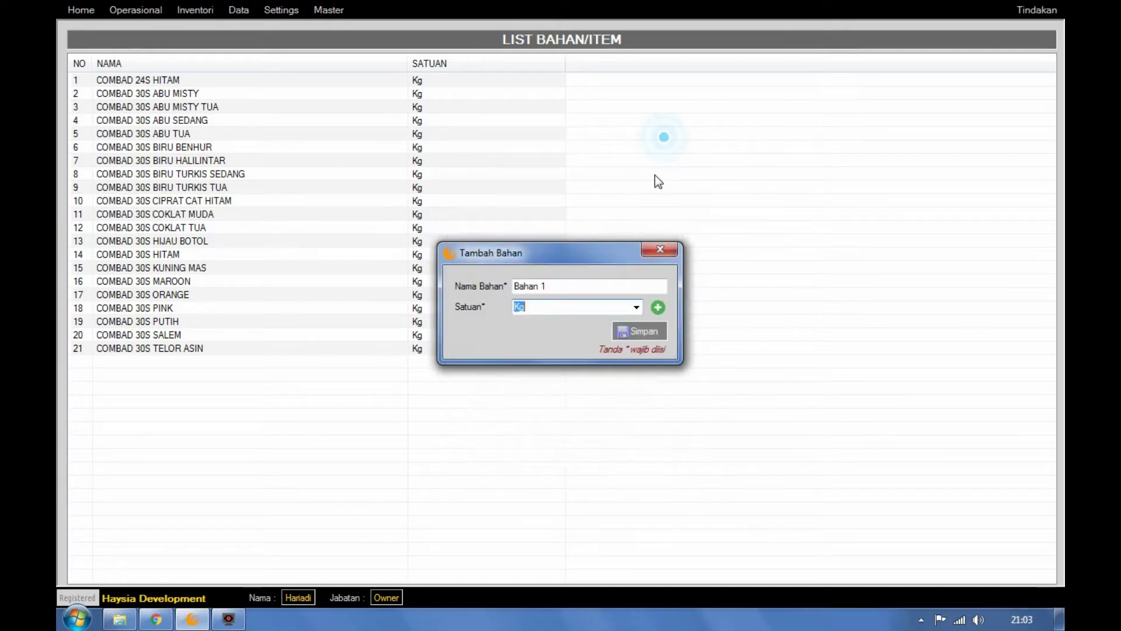
- Save the new material Bahan 1 with Kg as its unit
left_click(635, 308)
left_click(634, 307)
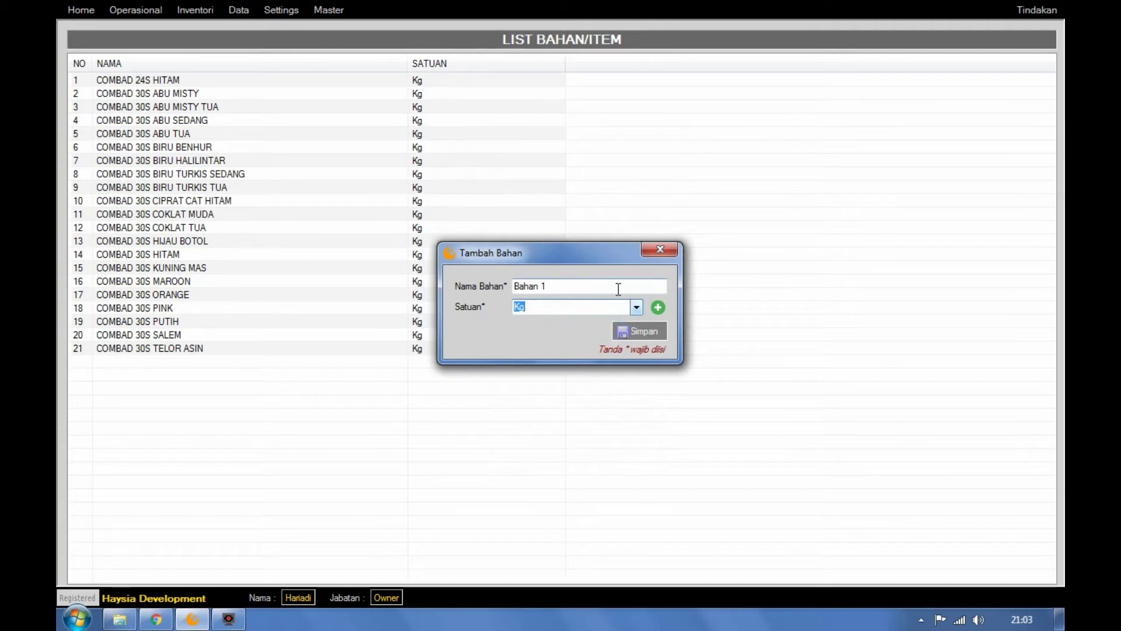
left_click(646, 341)
left_click(628, 363)
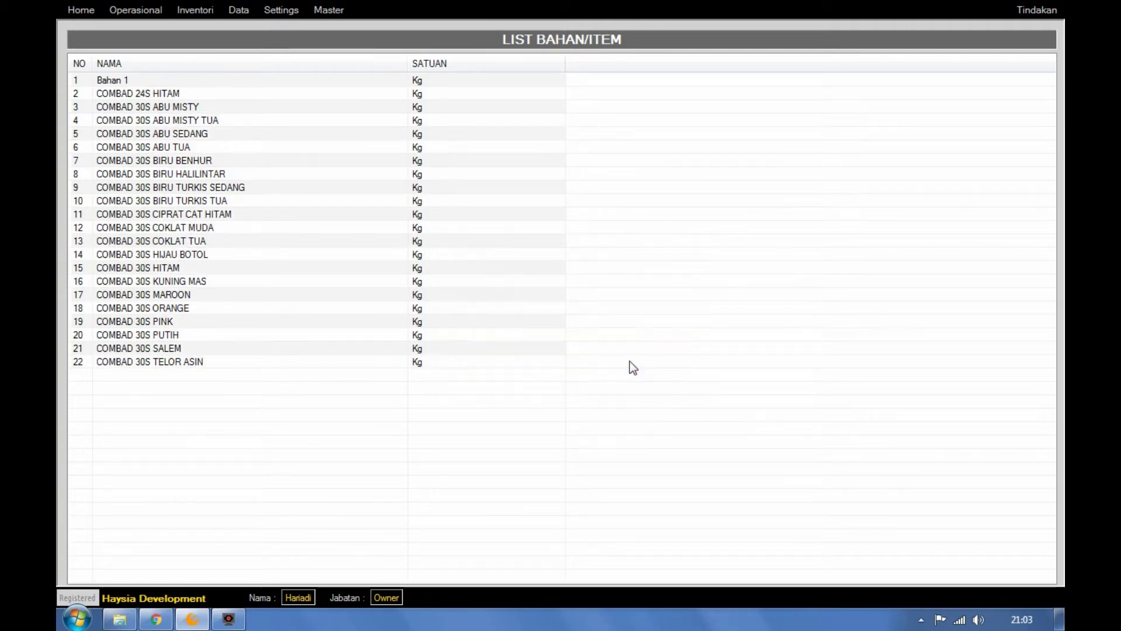
- Delete the material Bahan 1 from the Bahan/Item list
left_click(123, 80)
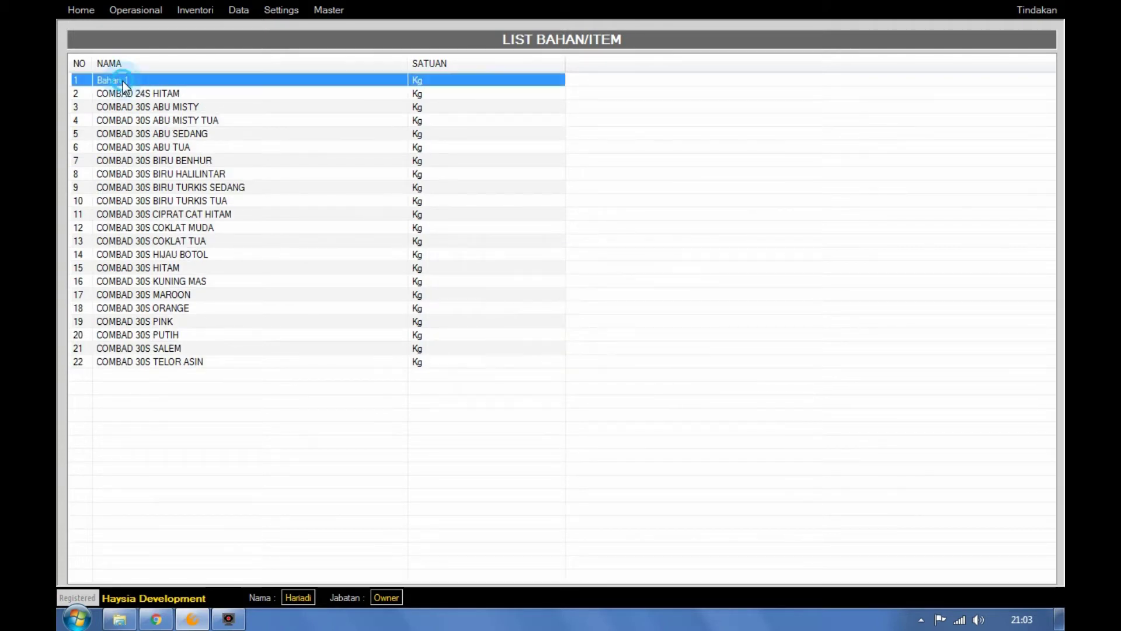
left_click(169, 80)
right_click(168, 82)
left_click(215, 121)
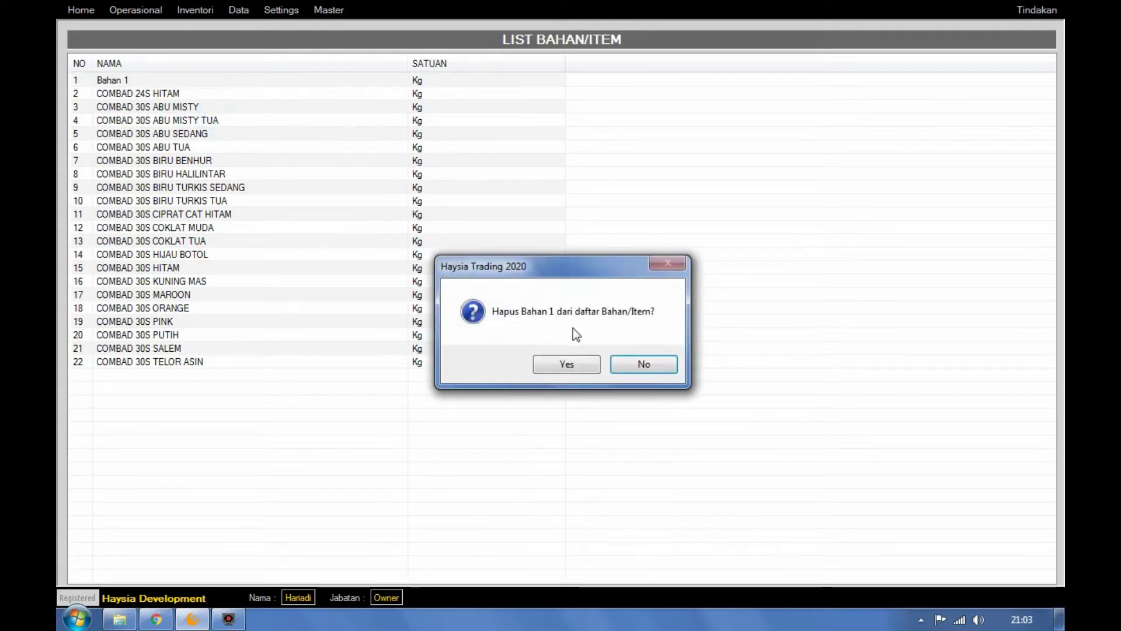
left_click(570, 364)
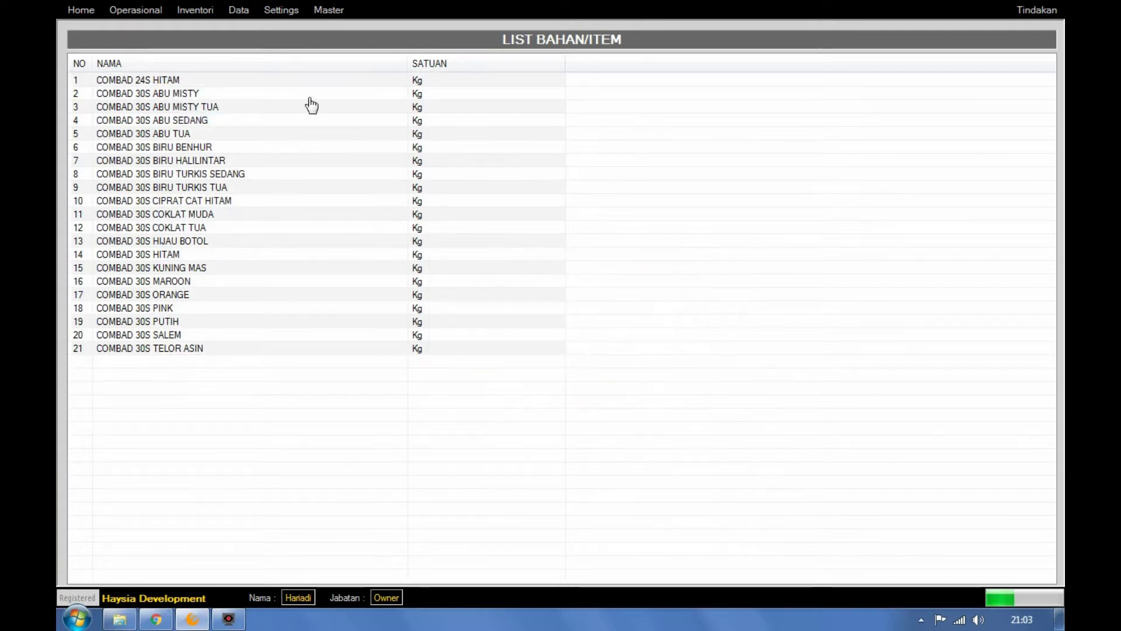
- Start a new Input Persediaan entry with supplier Haysia and No Nota 0001
left_click(194, 17)
mouse_move(240, 45)
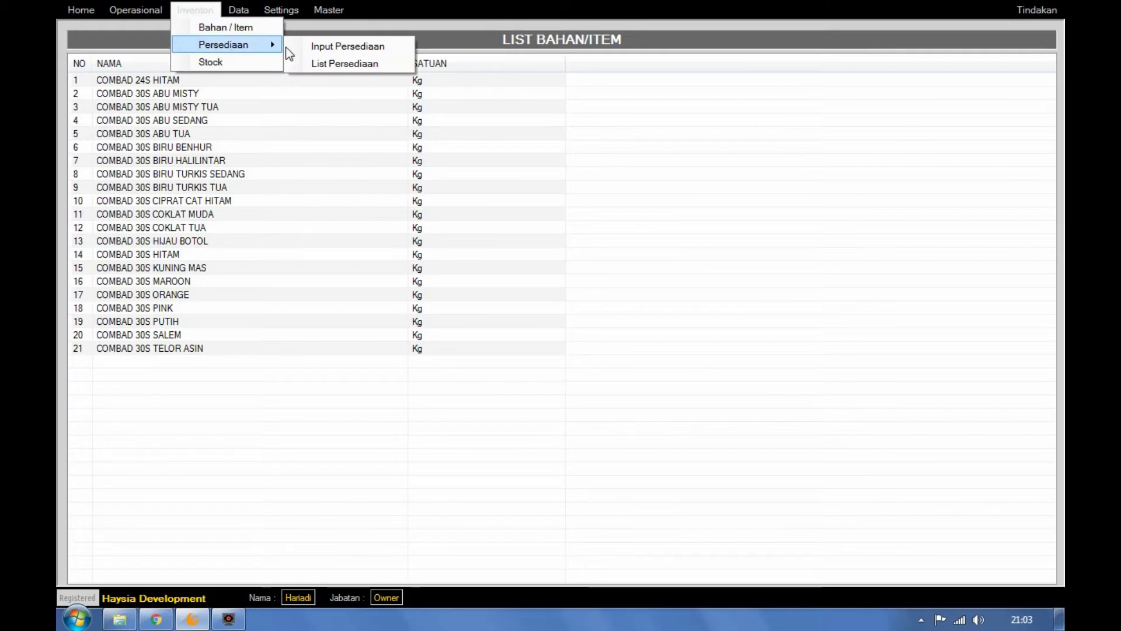
left_click(344, 49)
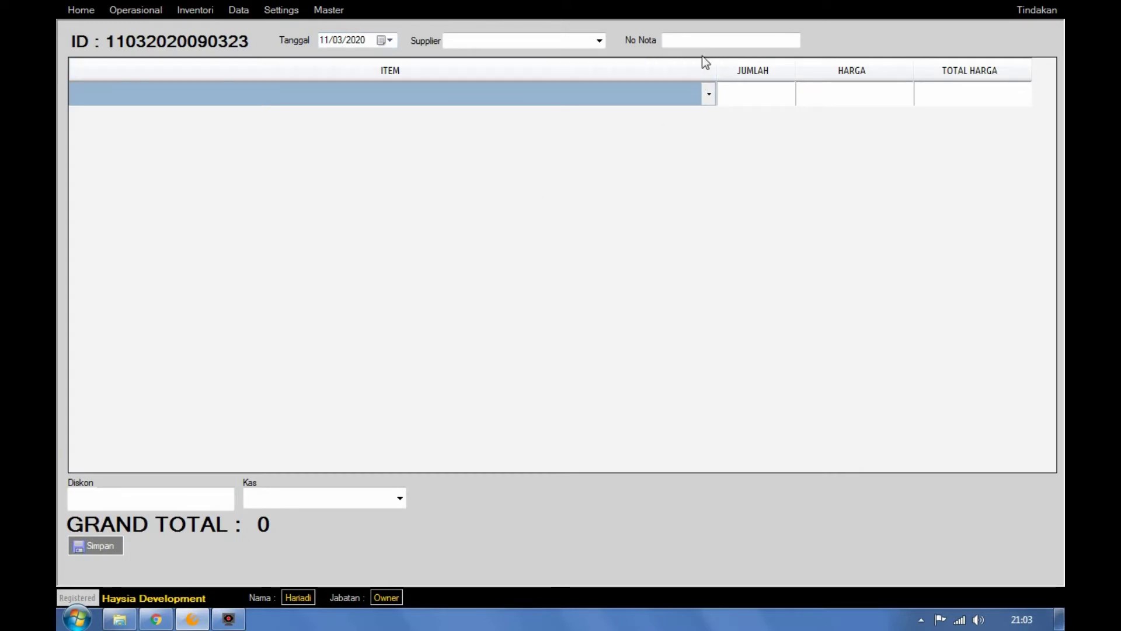
left_click(597, 41)
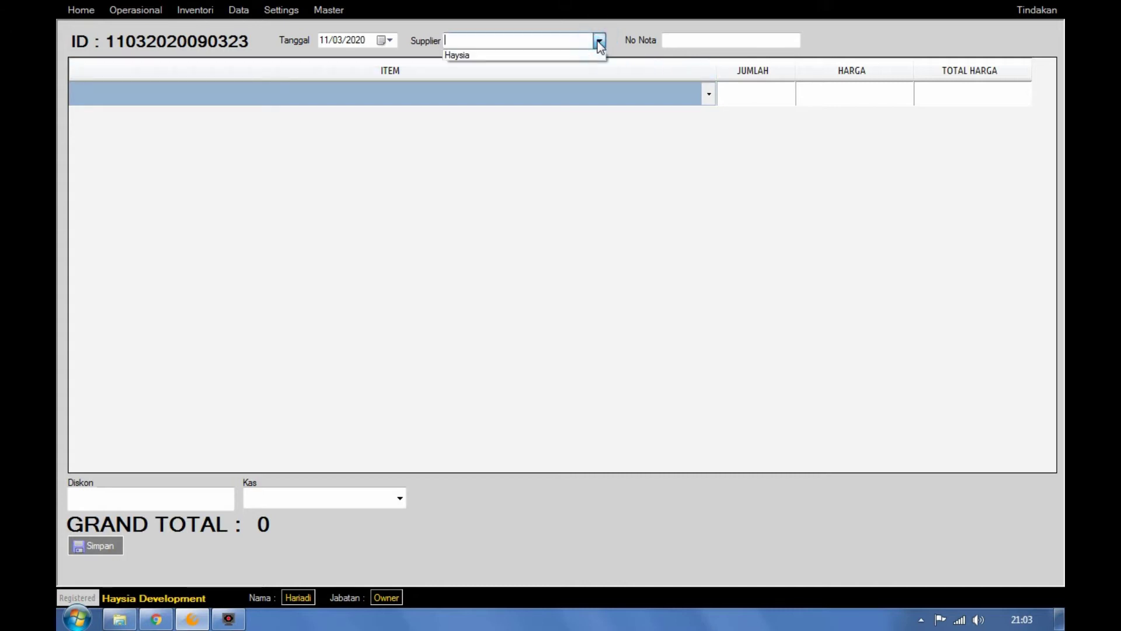
left_click(510, 55)
left_click(676, 41)
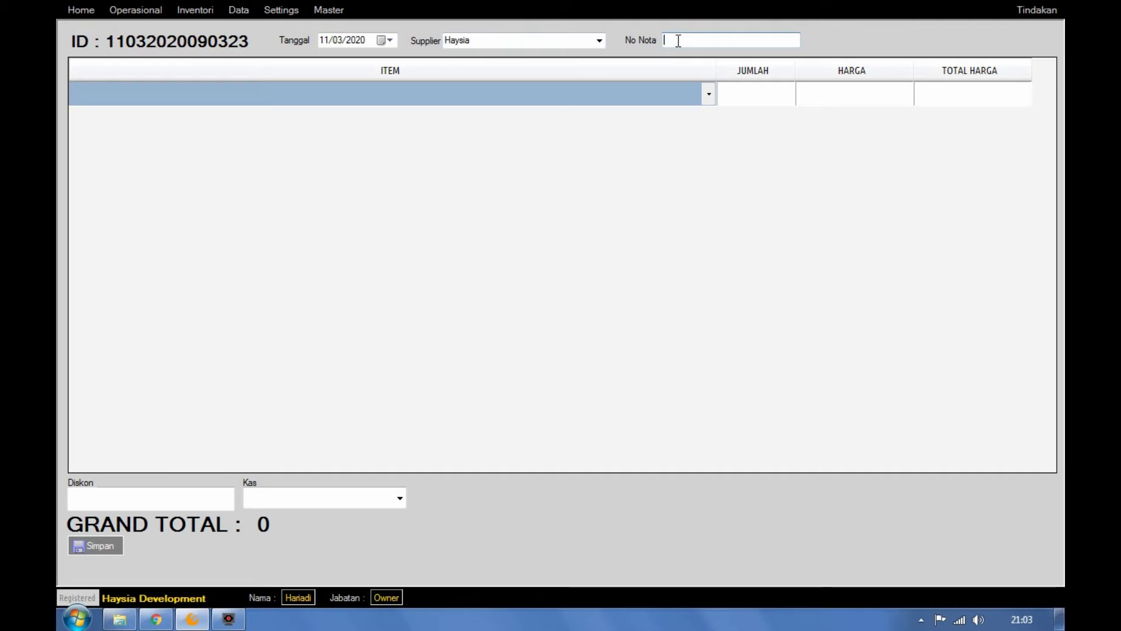
type("0001")
- Add COMBAD 24S HITAM as the first item line with a quantity of 10 and a price of 10.000
left_click(621, 99)
left_click(621, 99)
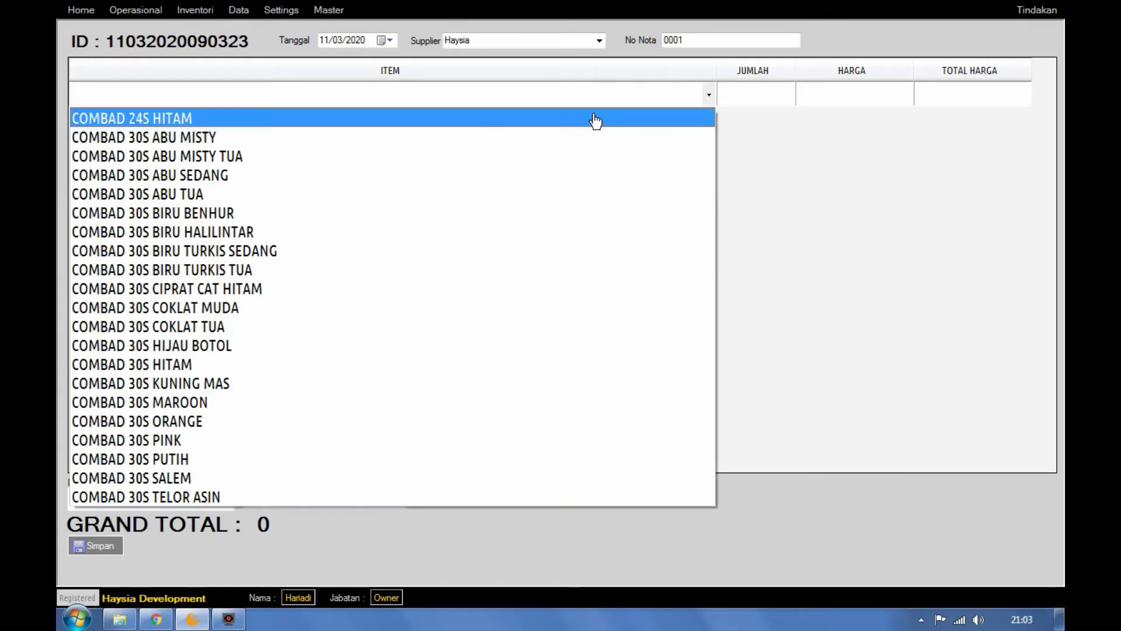
left_click(596, 121)
left_click(735, 95)
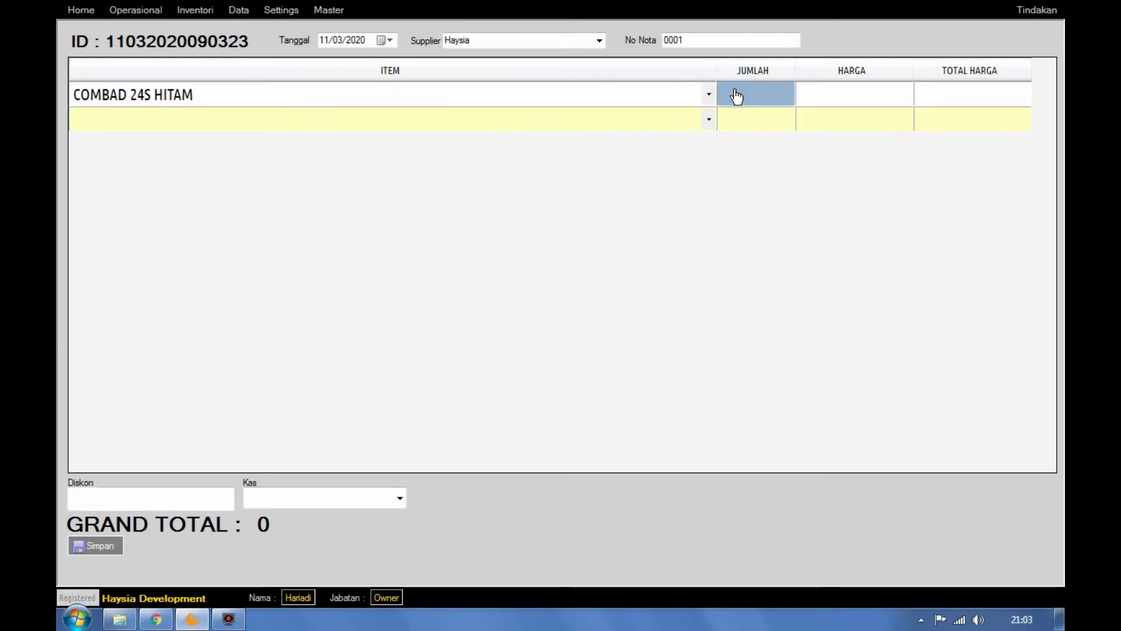
type("10")
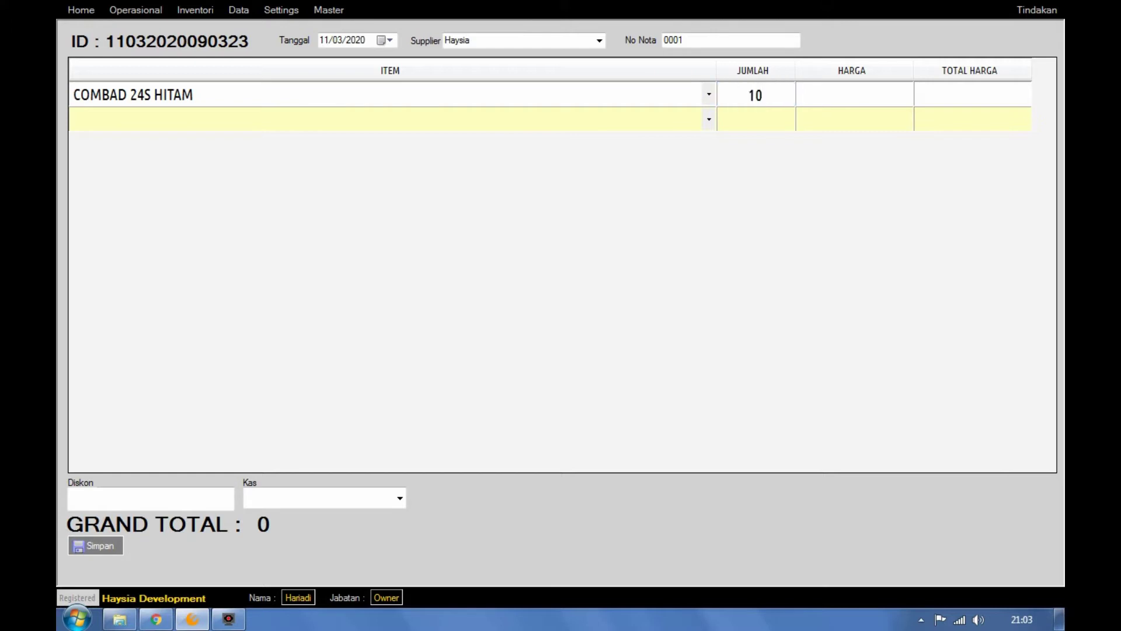
left_click(852, 105)
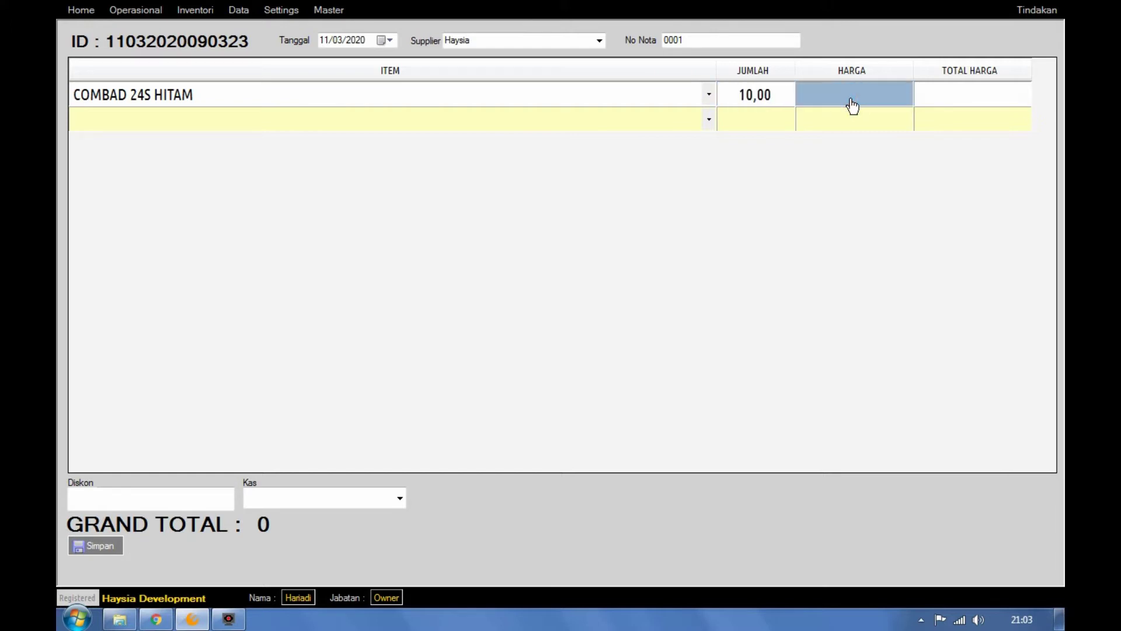
type("10.000")
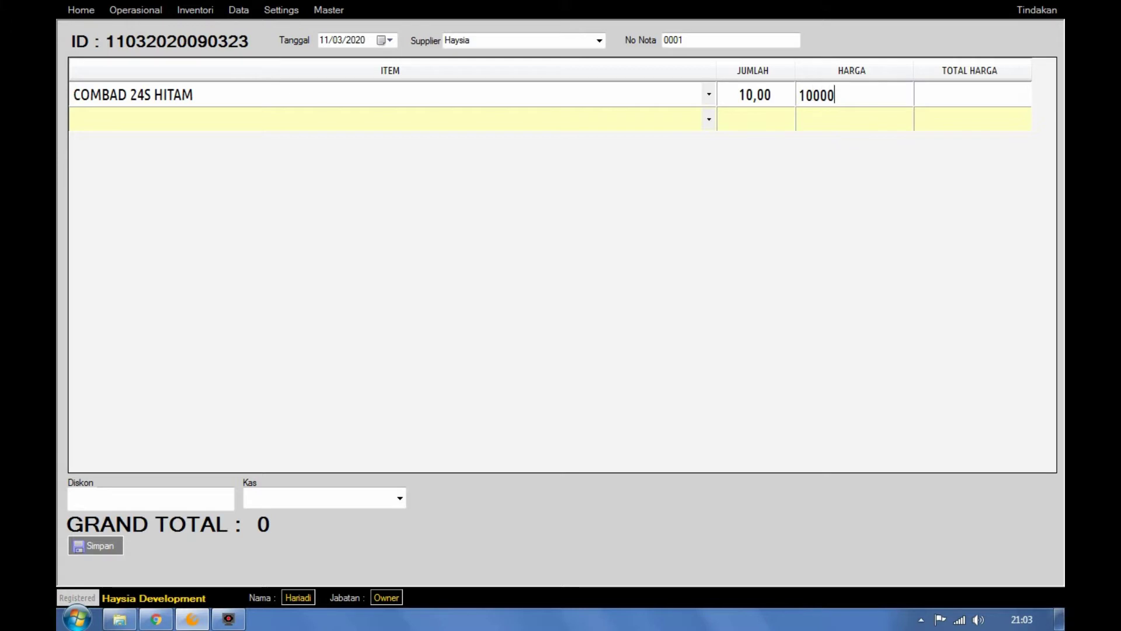
key("Return")
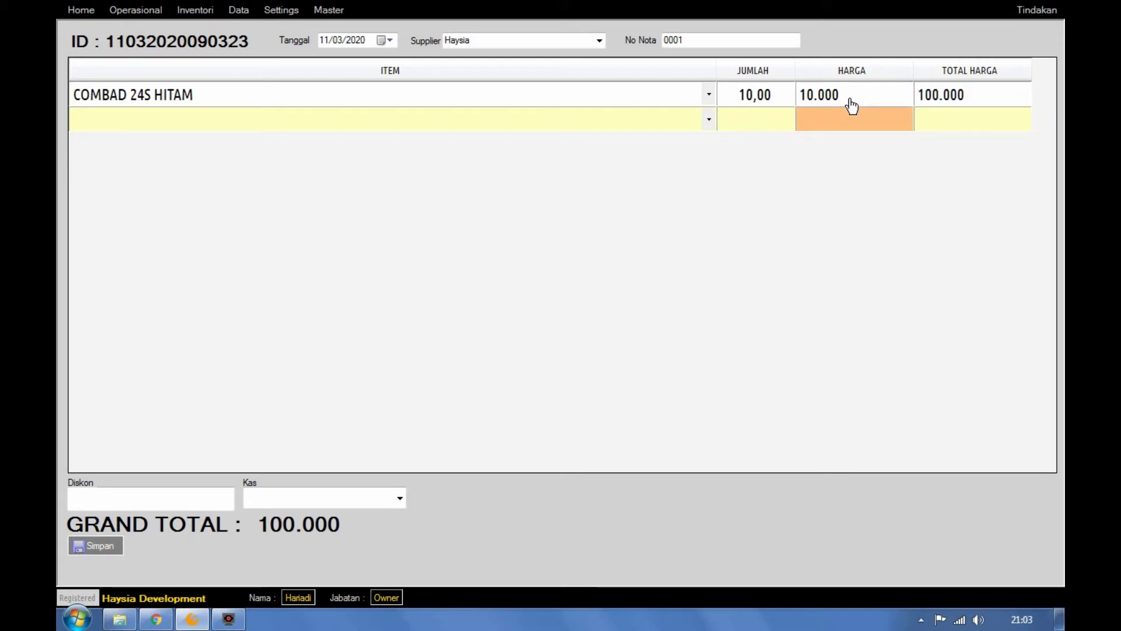
left_click(984, 100)
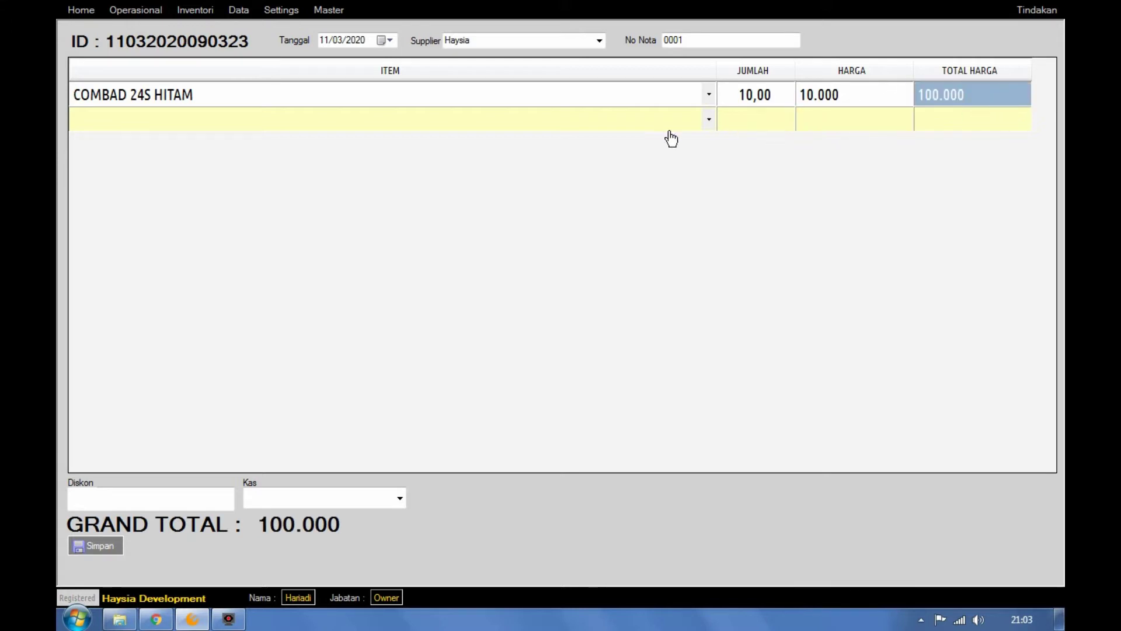
- Add COMBAD 30S ABU MISTY as the second item line with a quantity of 5 and a price of 15.000
left_click(625, 128)
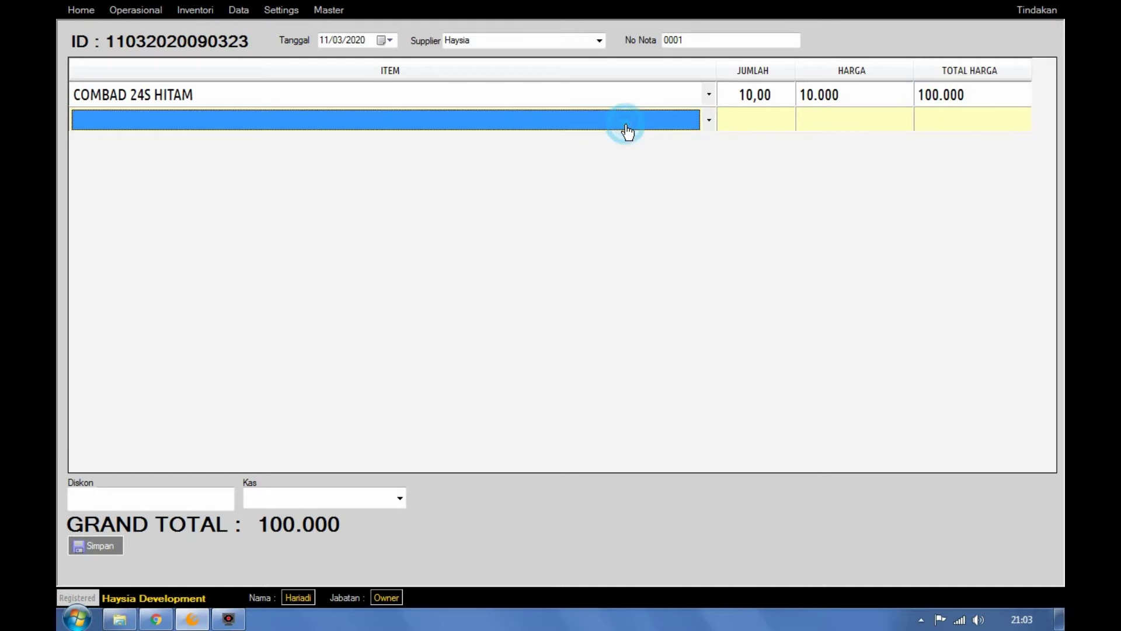
left_click(625, 125)
left_click(494, 172)
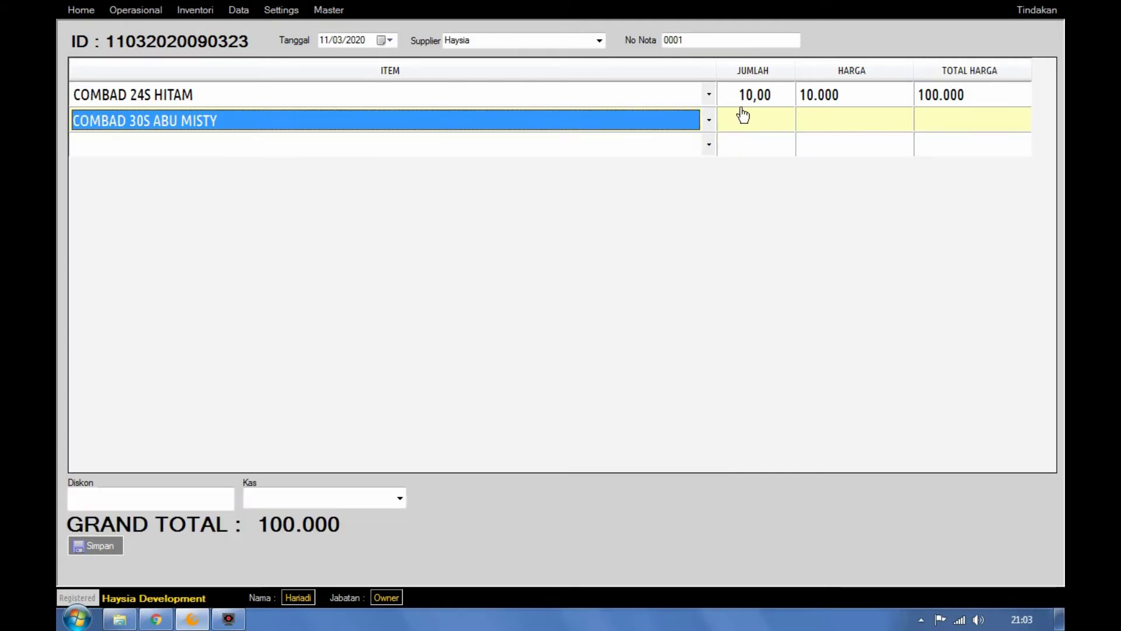
left_click(741, 126)
type("5")
left_click(823, 127)
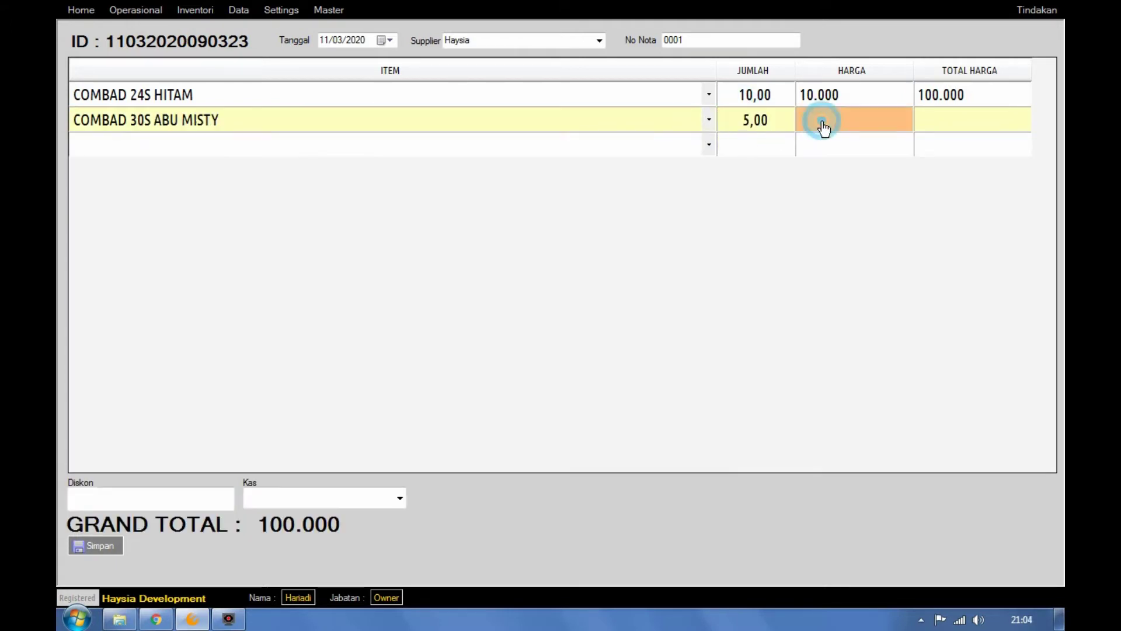
type("15.000")
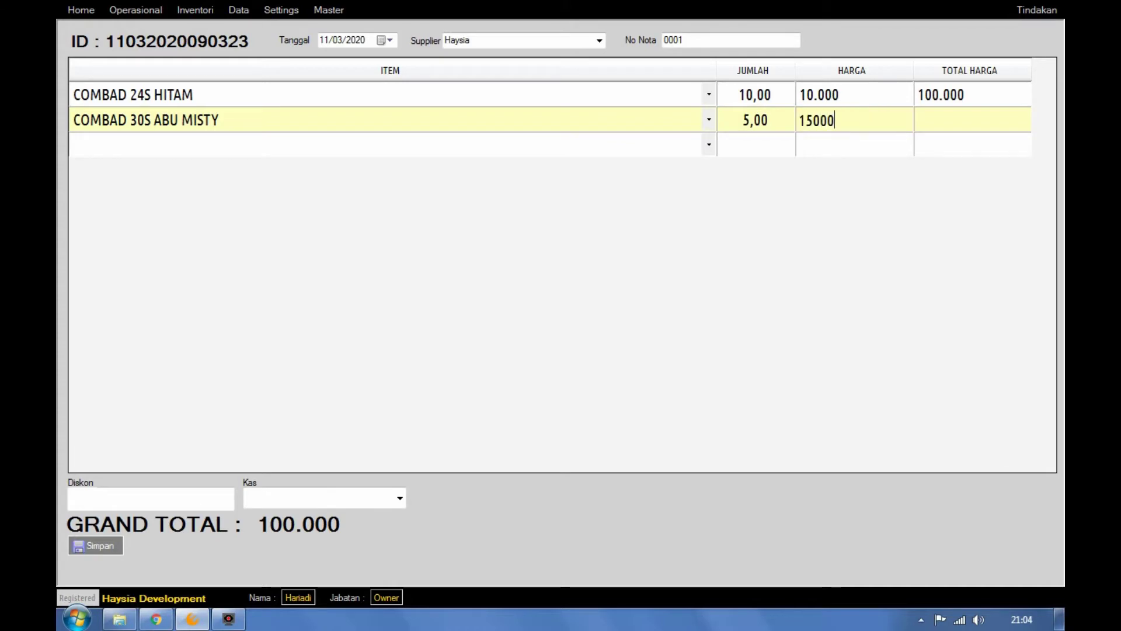
key("Return")
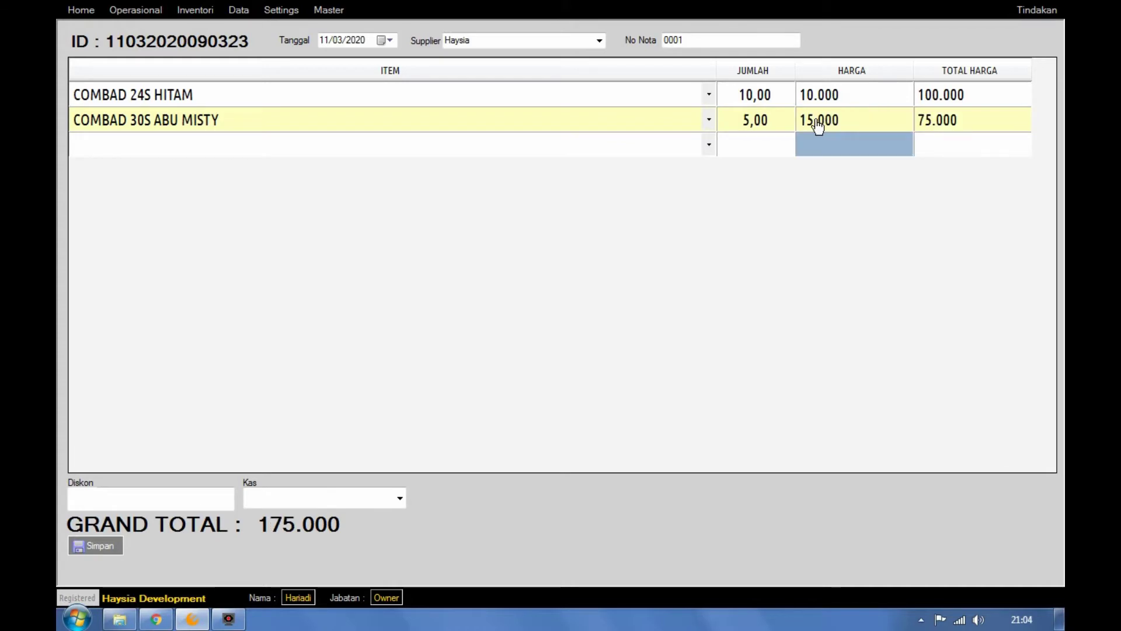
- Set the Kas of the inventory entry to TUNAI without a discount and save the entry
left_click(582, 146)
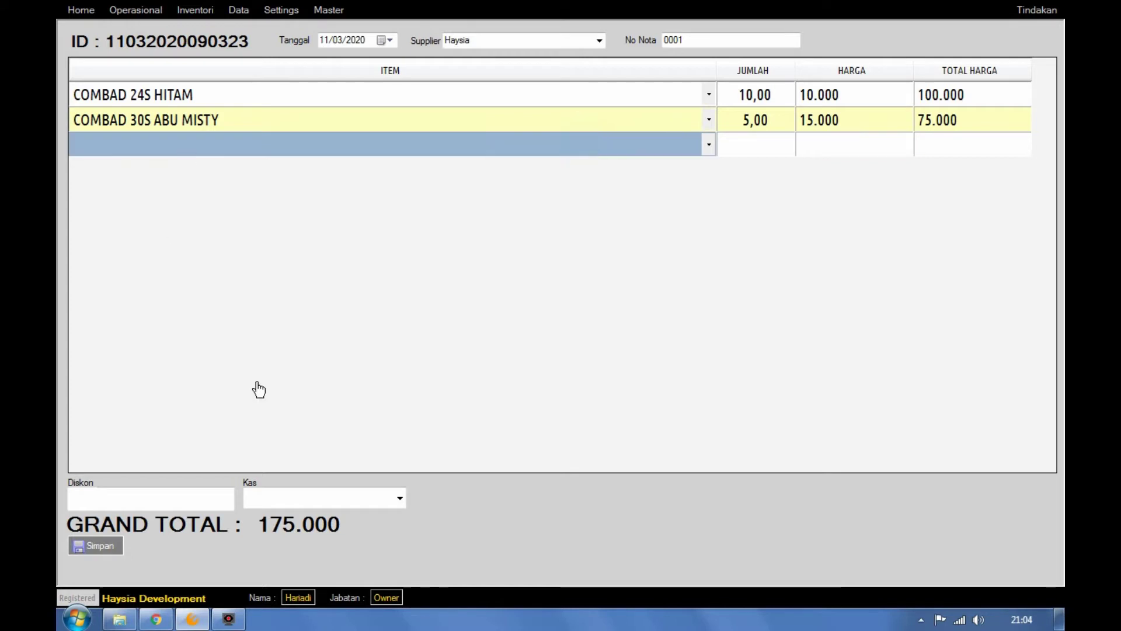
left_click(213, 495)
left_click(401, 500)
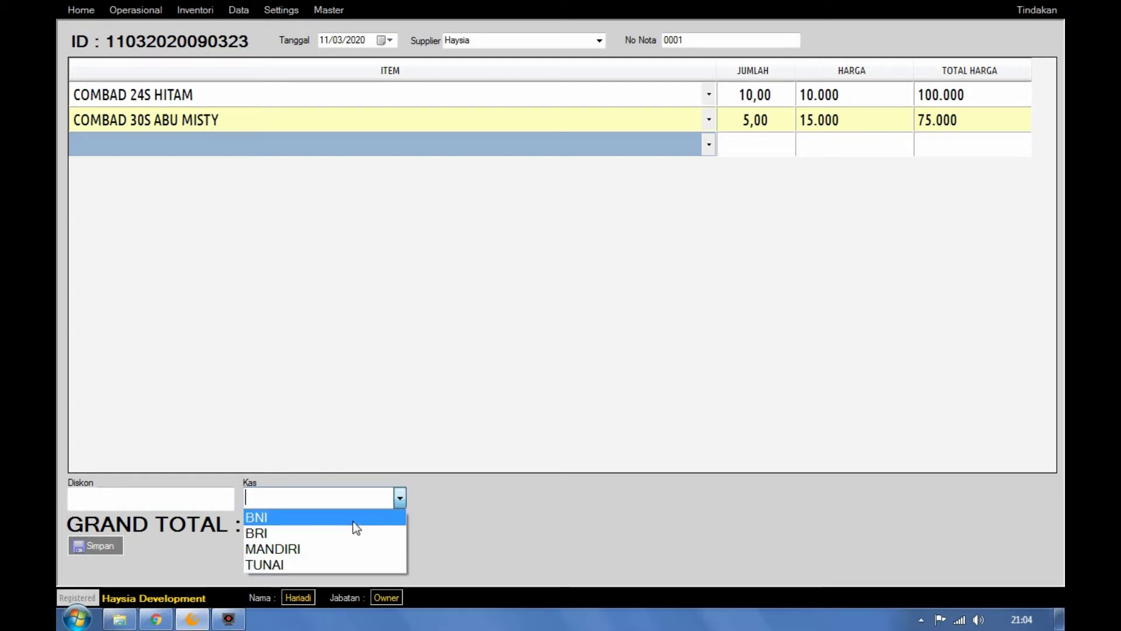
left_click(311, 561)
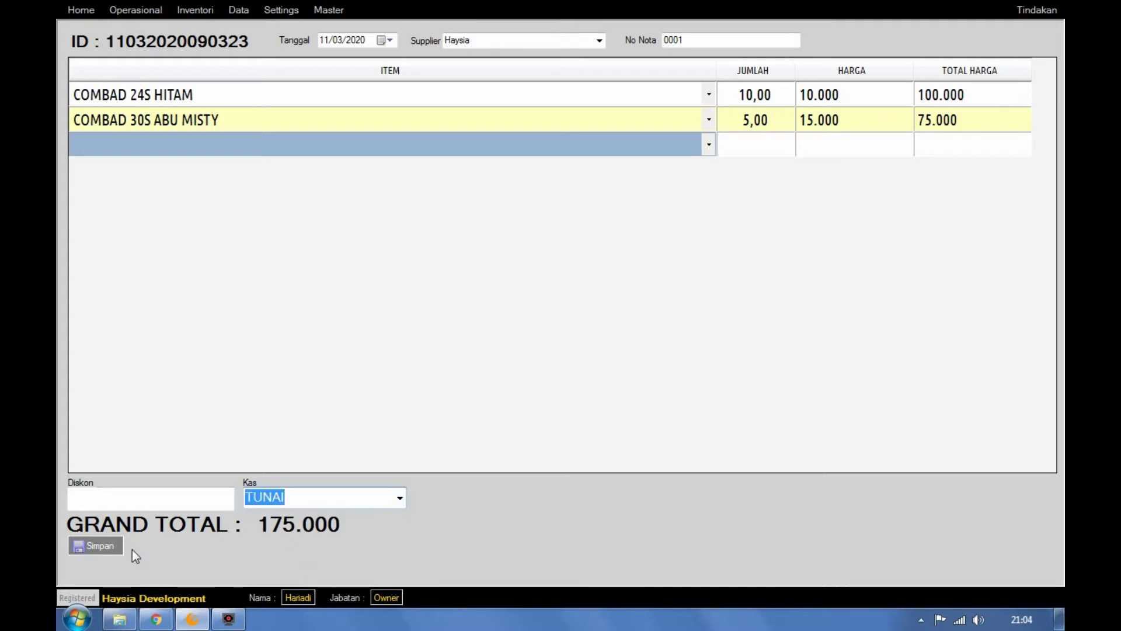
left_click(103, 547)
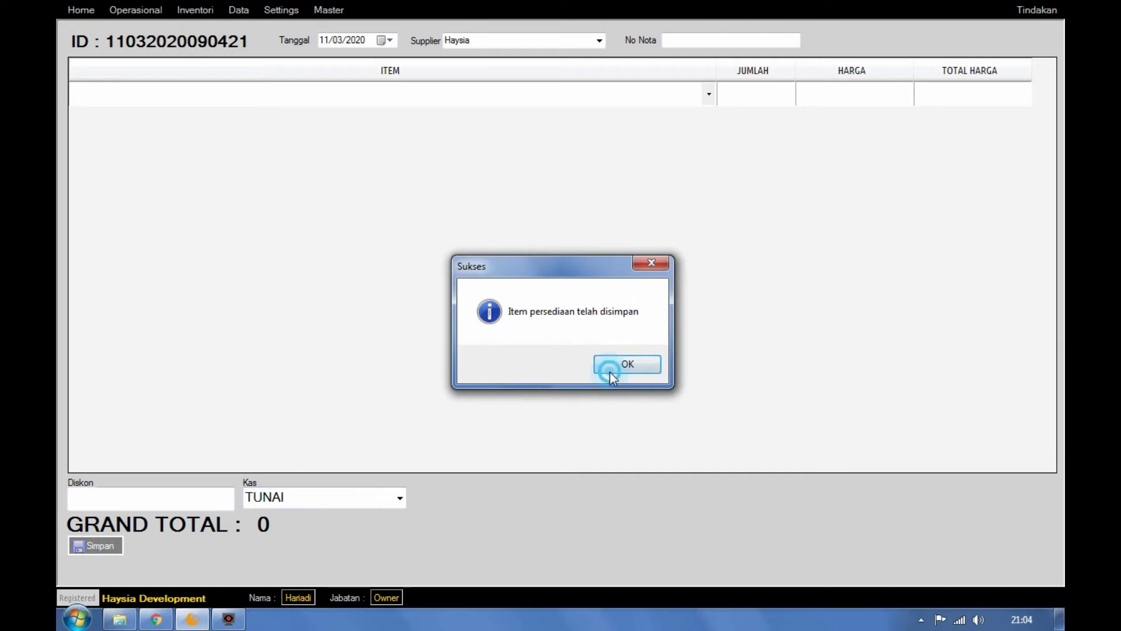
left_click(610, 368)
- View the Stock Bahan/Item overview to check the stock totals of the two purchased materials
left_click(201, 11)
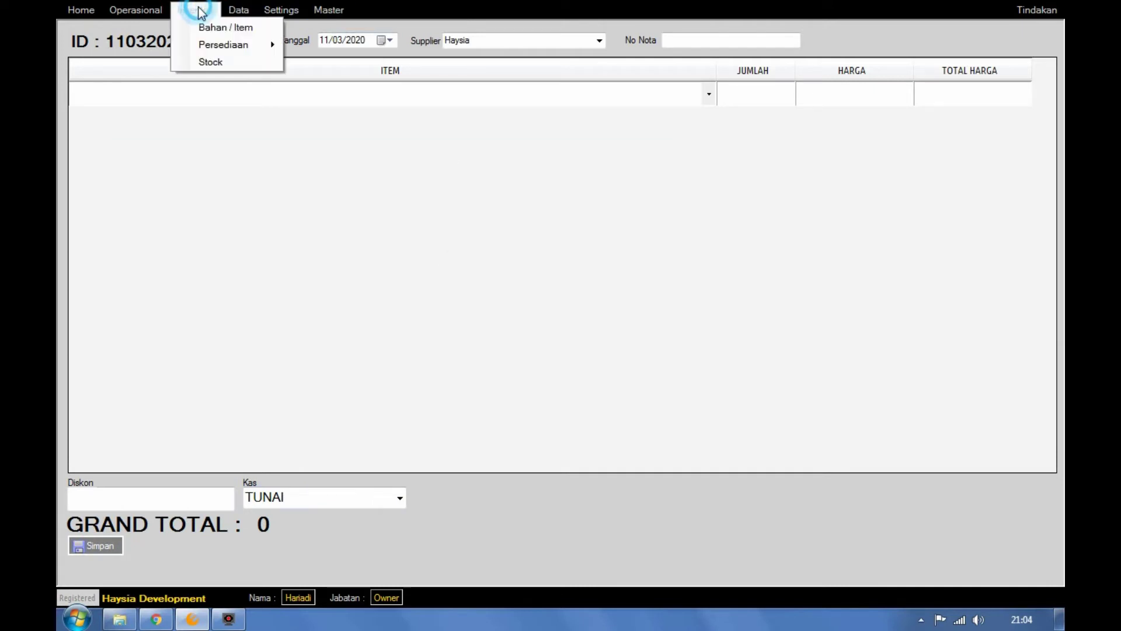
left_click(224, 60)
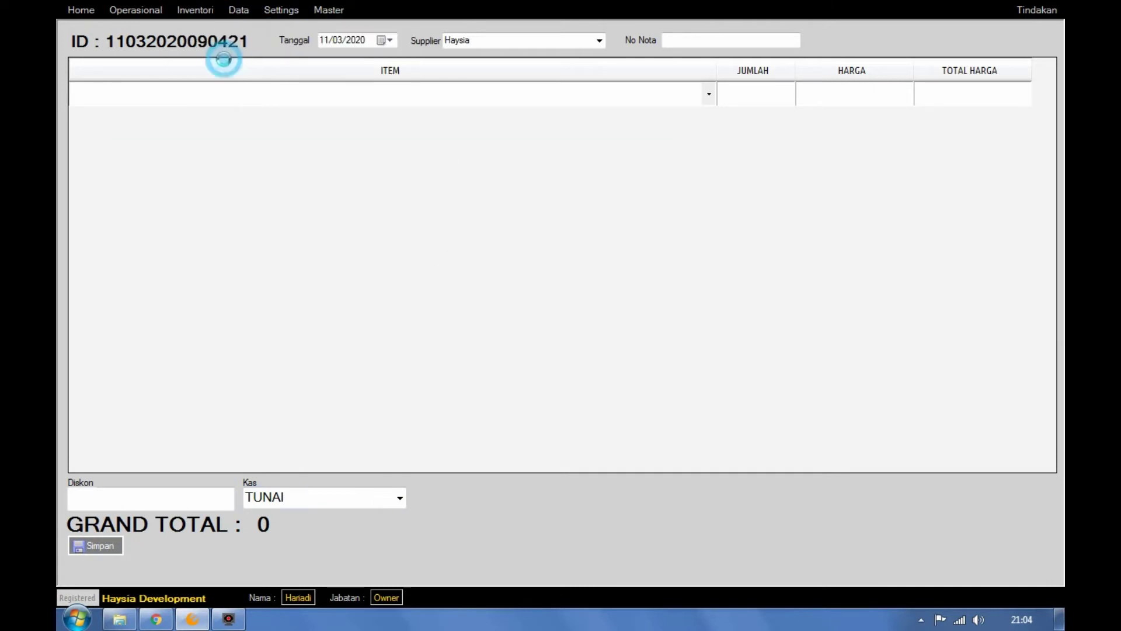
left_click(429, 133)
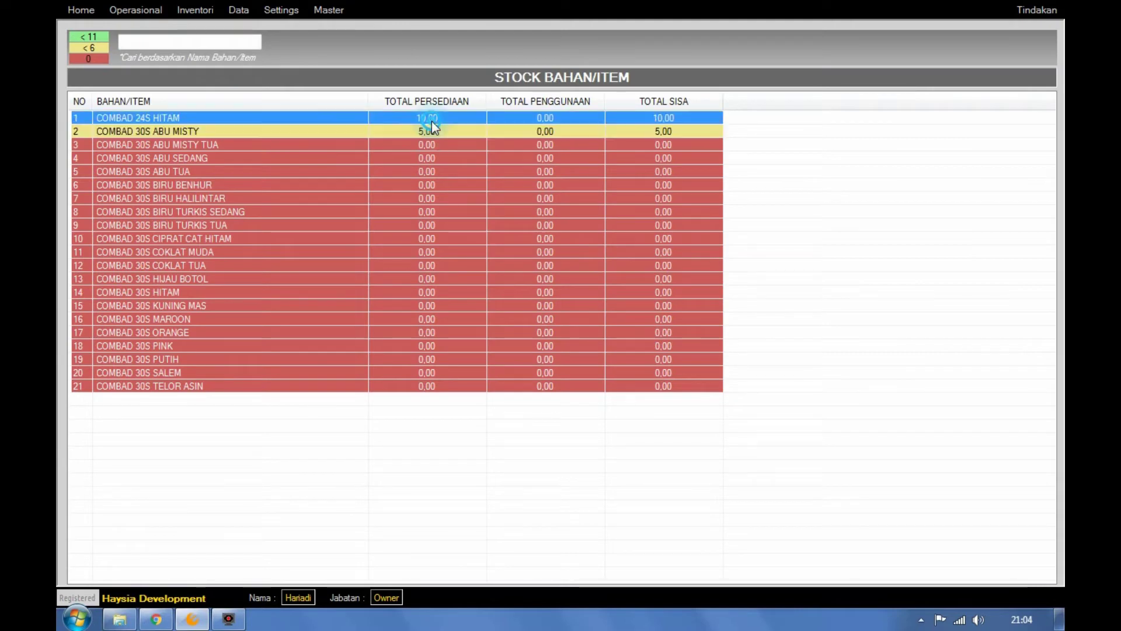
- Show the item lines of the Haysia purchase in List Persediaan and open that purchase for editing
left_click(196, 10)
mouse_move(220, 46)
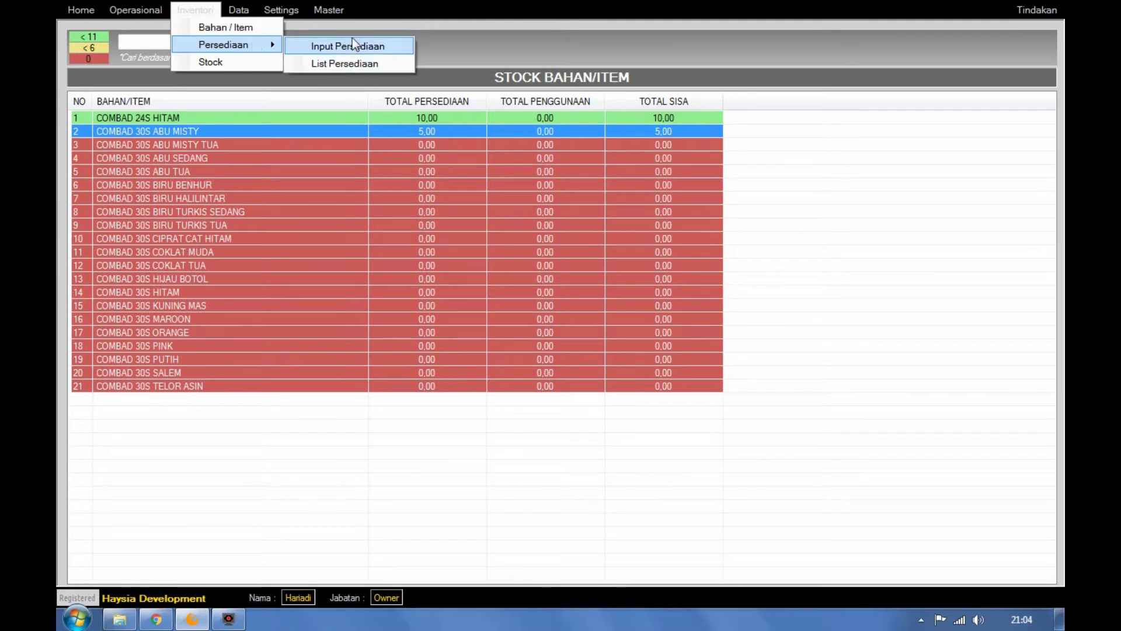
left_click(339, 63)
left_click(284, 123)
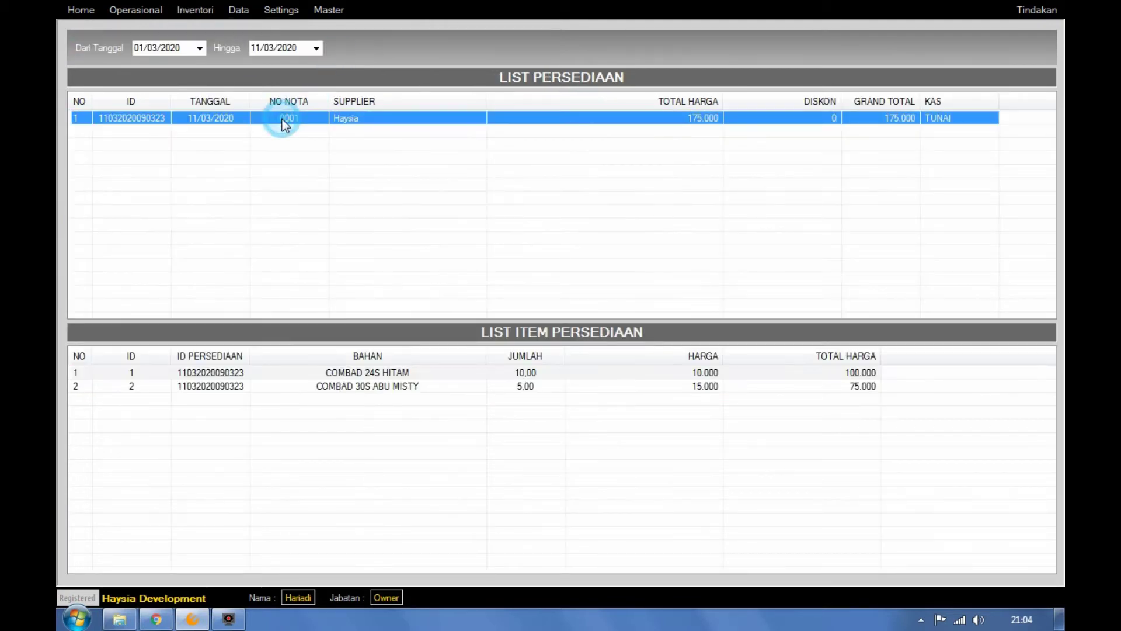
right_click(379, 120)
left_click(419, 146)
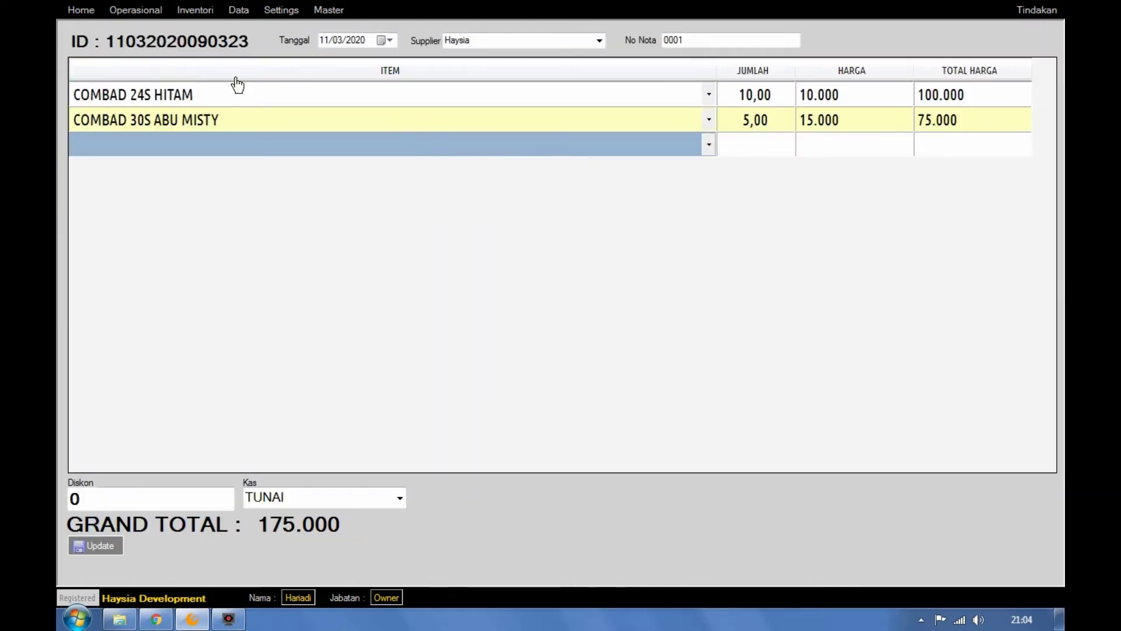
- Return to List Persediaan, select the Haysia purchase and open a blank inventory entry from the list
left_click(195, 10)
mouse_move(236, 45)
left_click(316, 64)
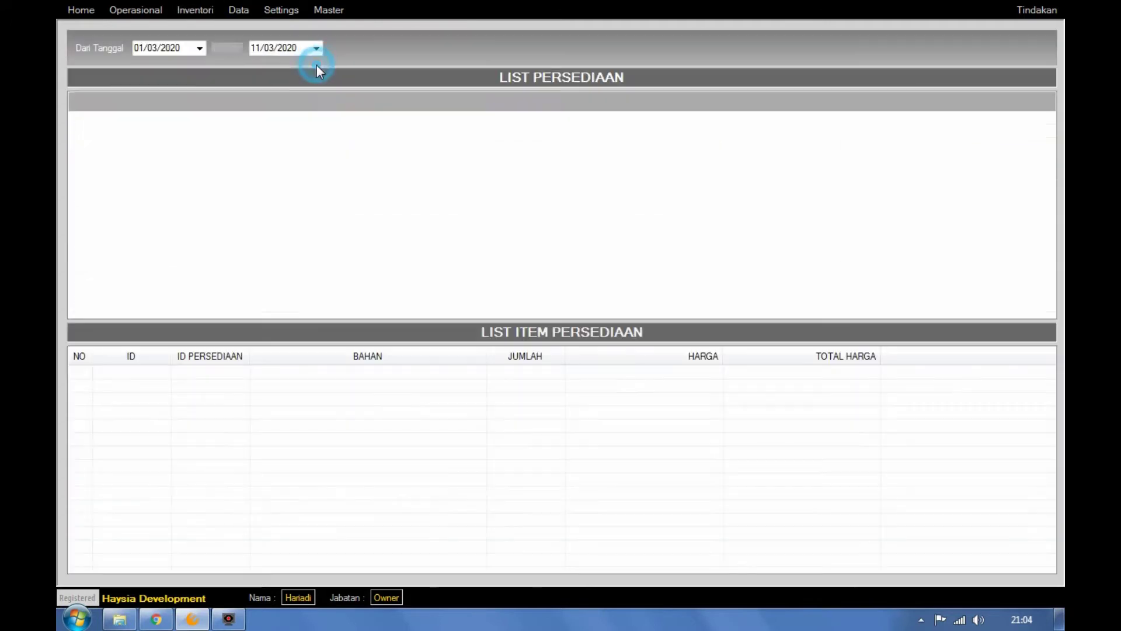
left_click(449, 120)
right_click(449, 121)
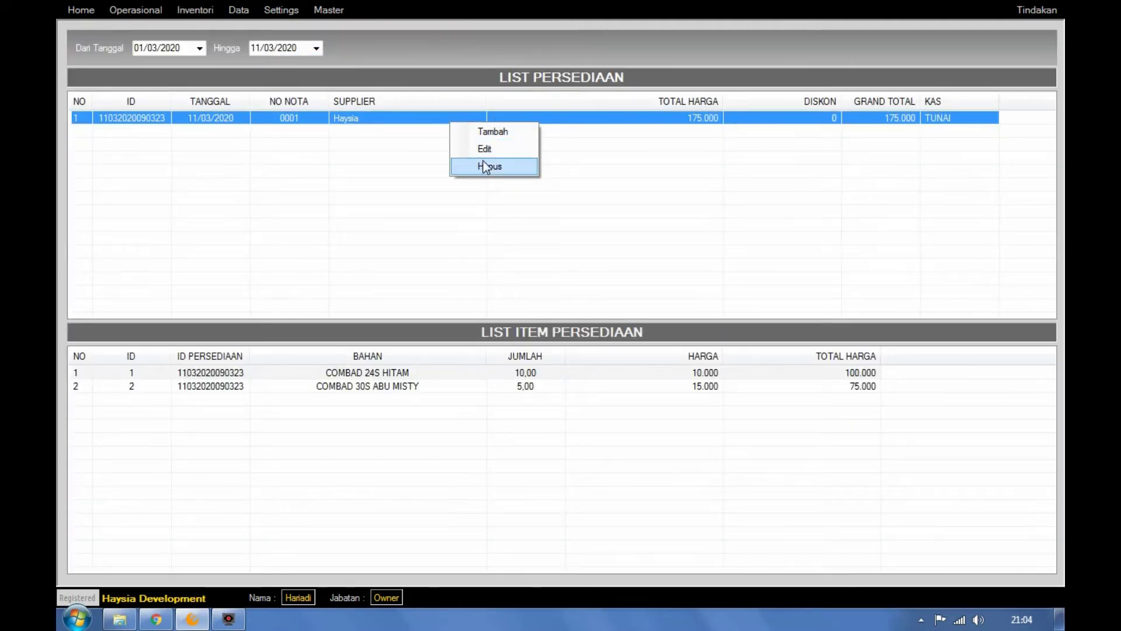
left_click(500, 150)
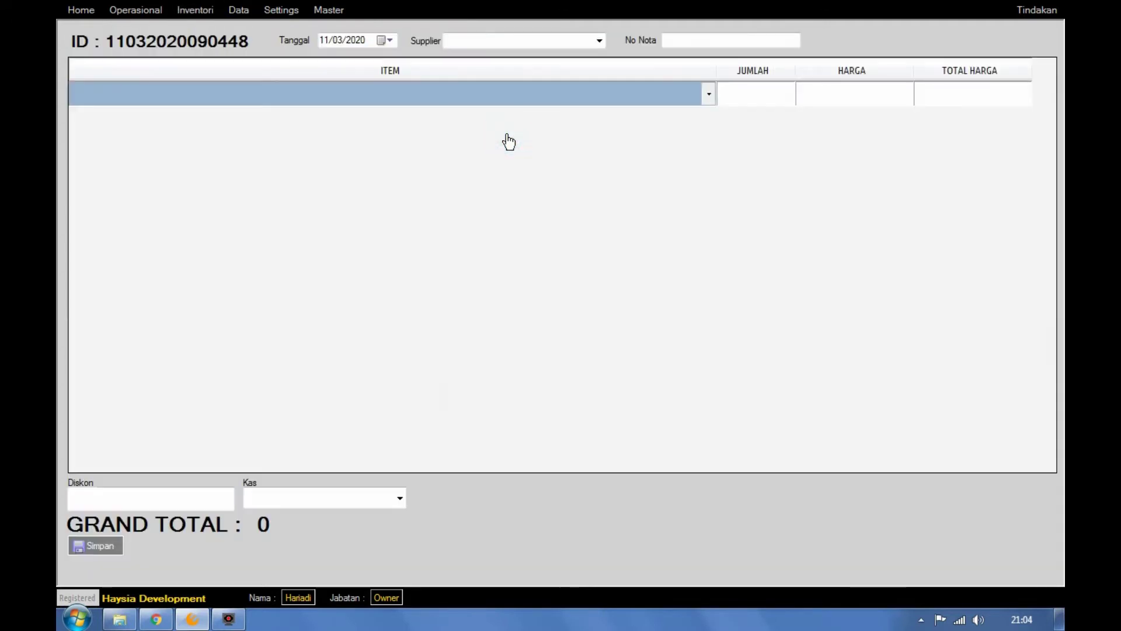
- Open the Purchase Order list and start adding a new purchase order
left_click(196, 10)
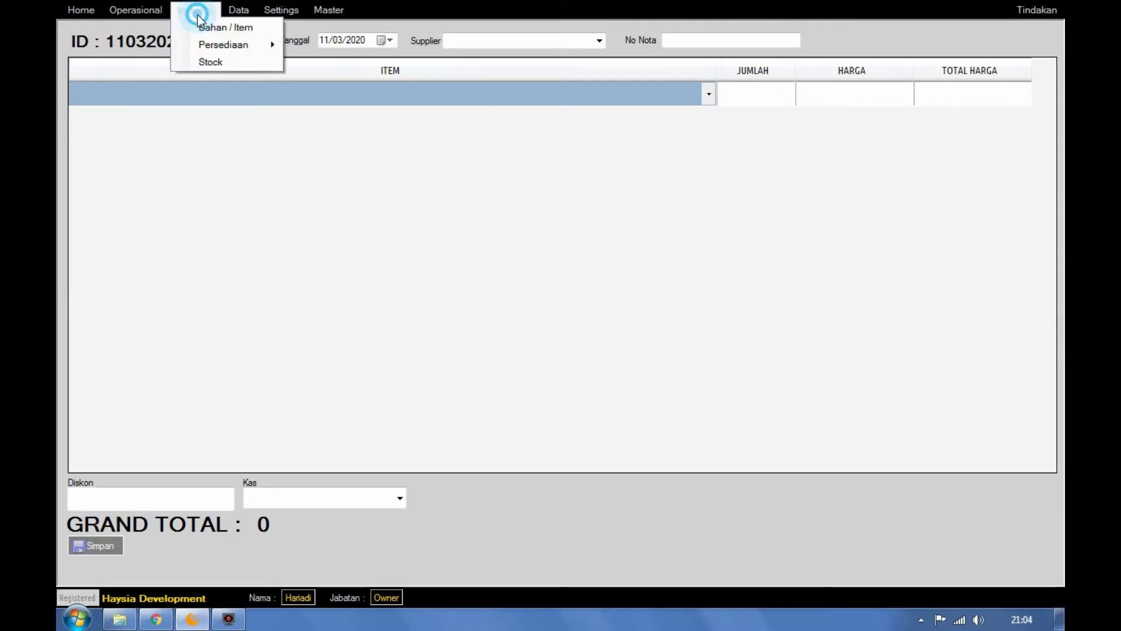
mouse_move(226, 51)
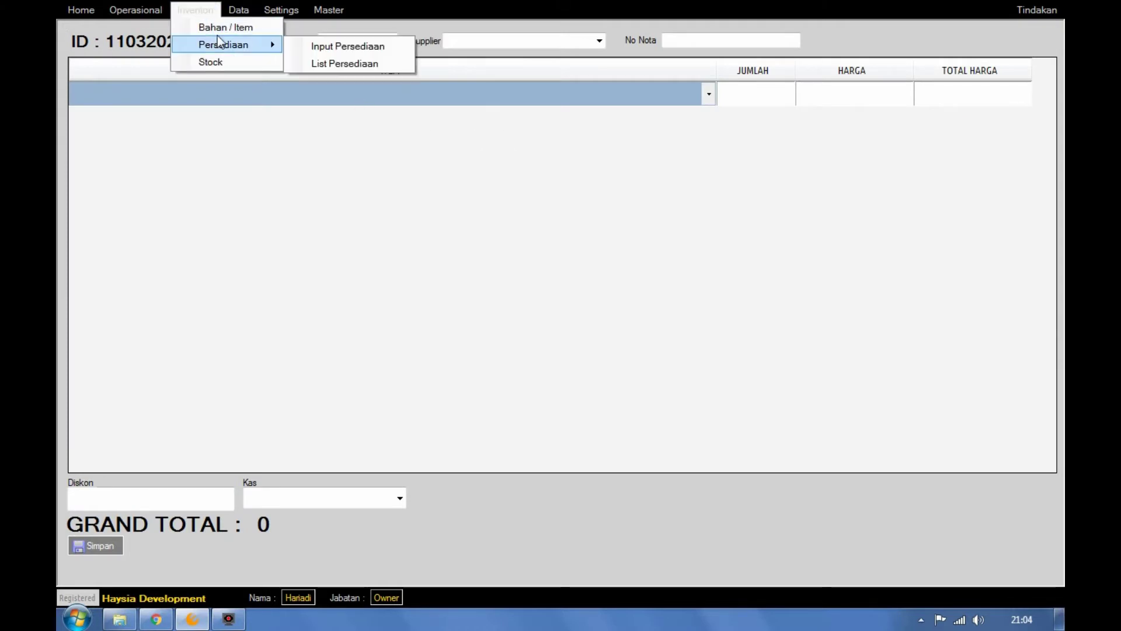
mouse_move(144, 11)
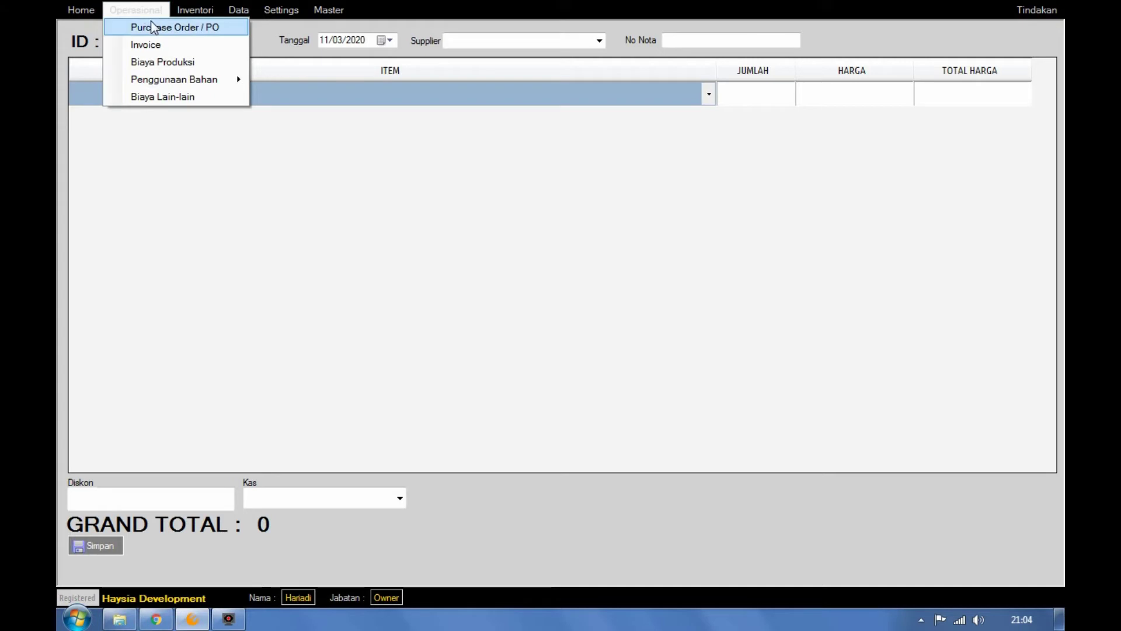
left_click(187, 30)
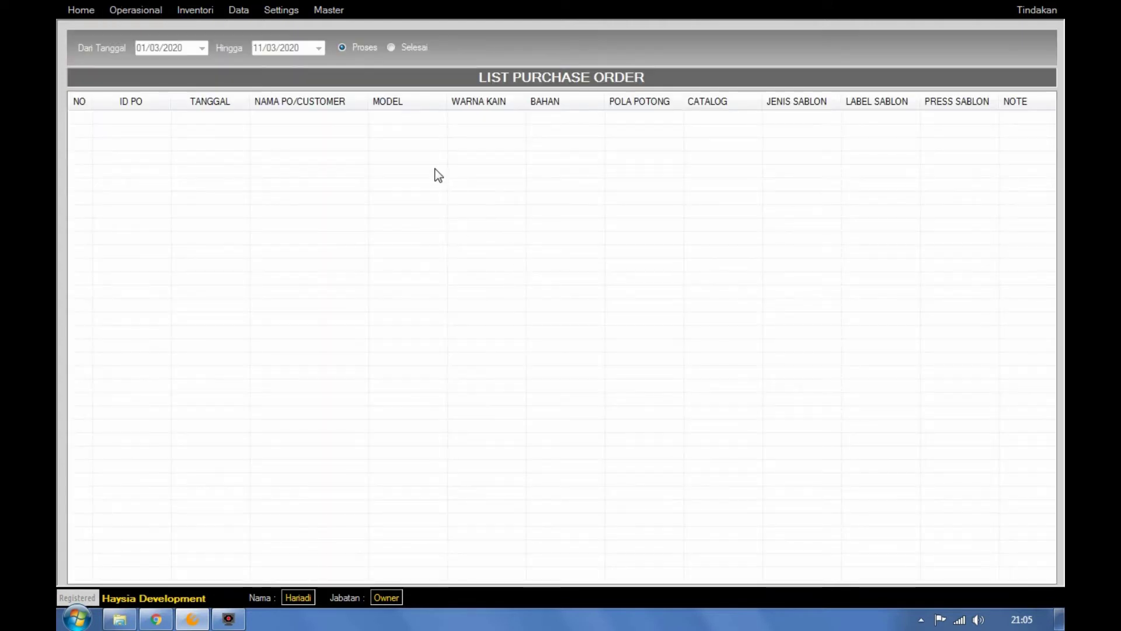
right_click(495, 181)
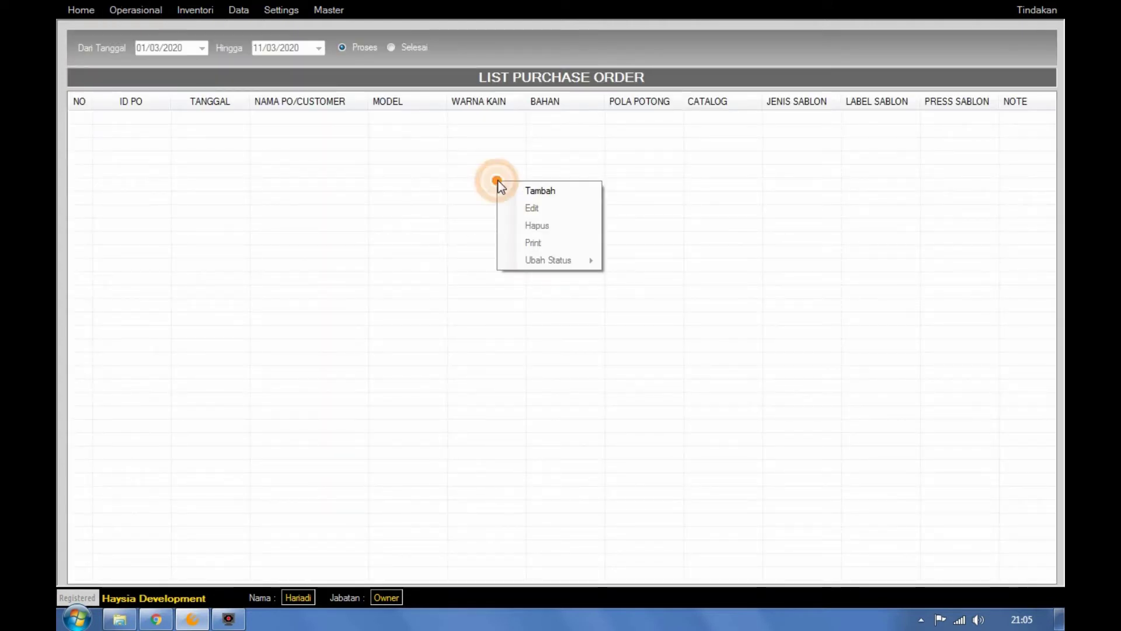
left_click(528, 190)
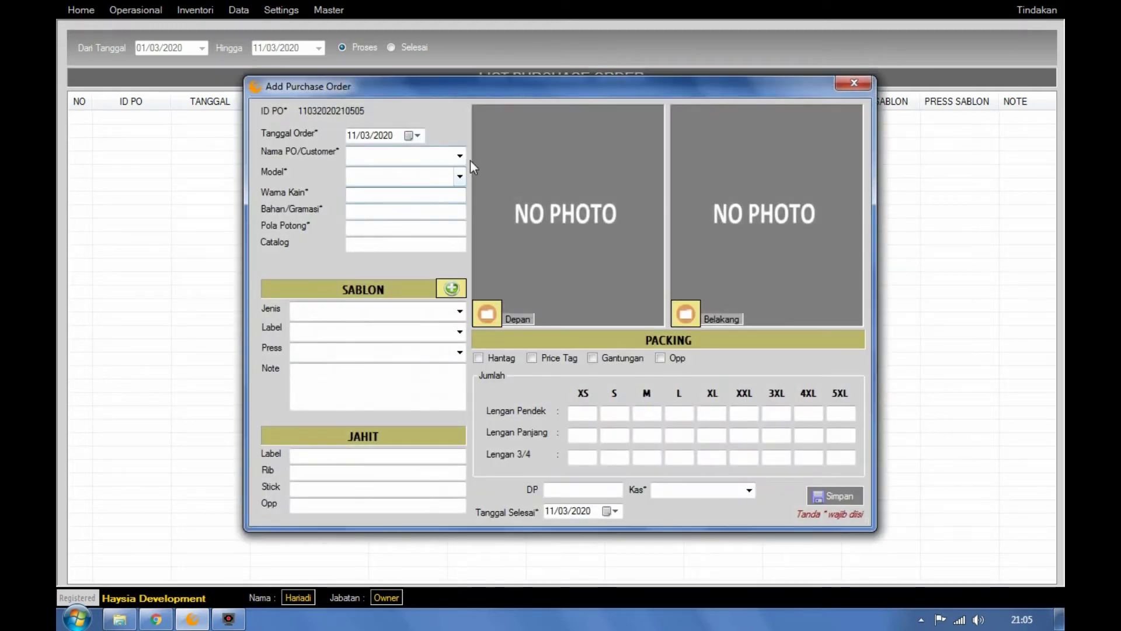
- Choose Haysia as the Nama PO/Customer and look through the options offered for Model and Jenis sablon
left_click(464, 157)
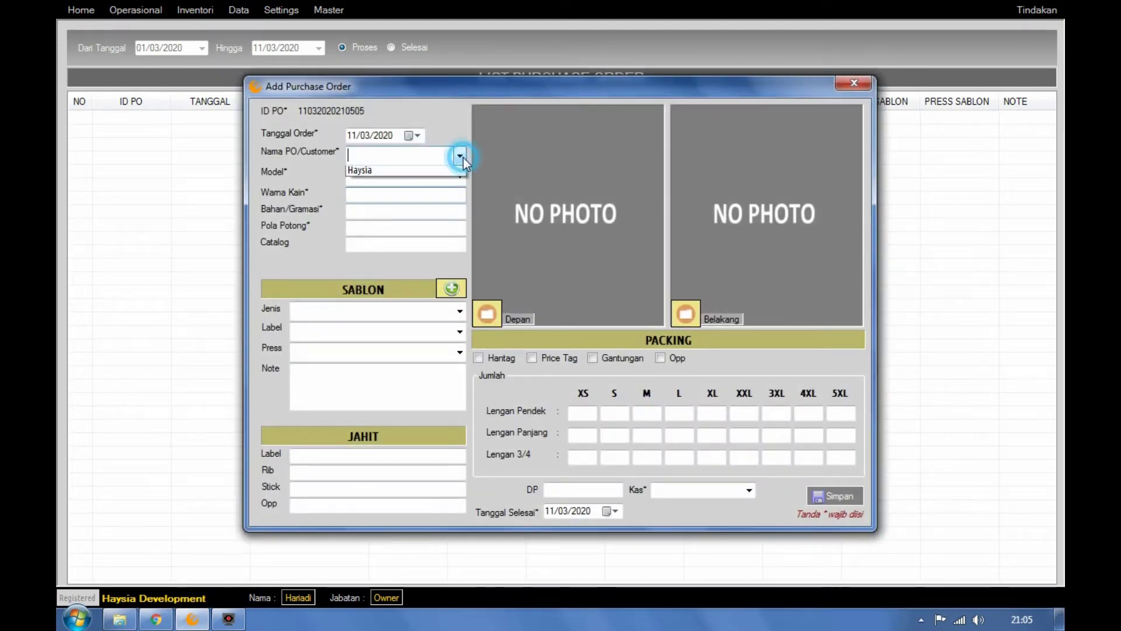
left_click(422, 172)
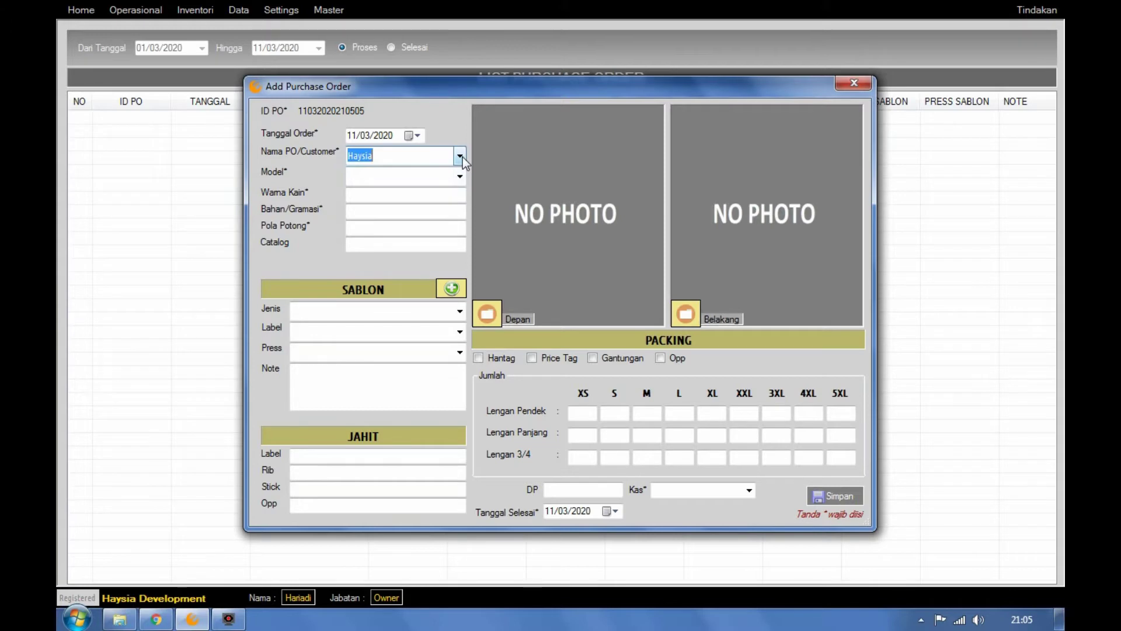
left_click(462, 157)
left_click(462, 156)
left_click(459, 177)
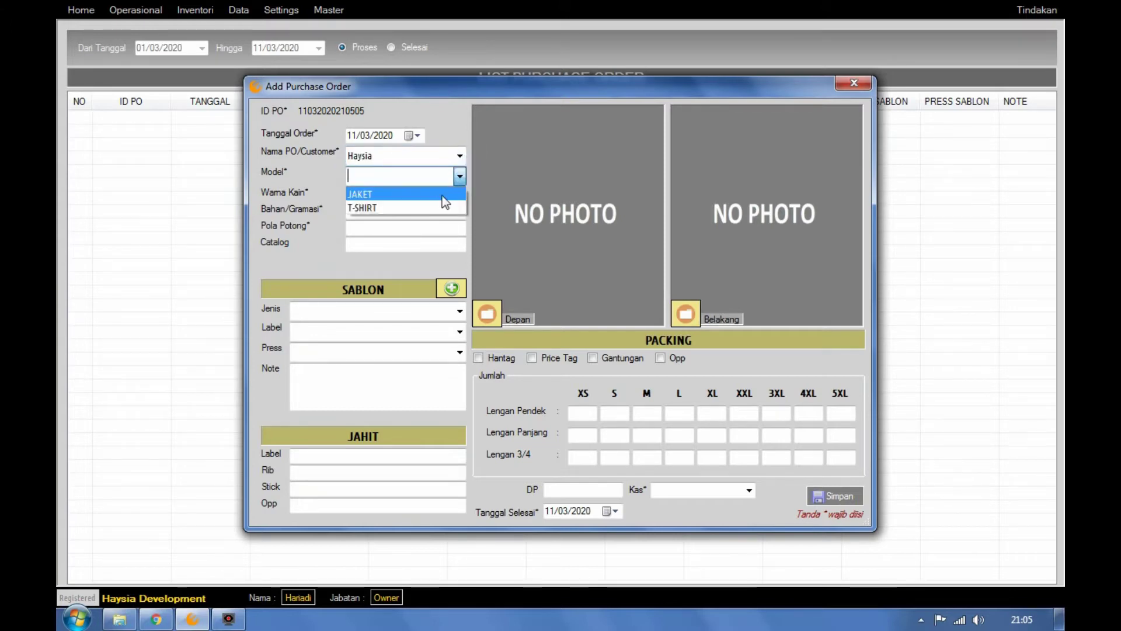
left_click(460, 177)
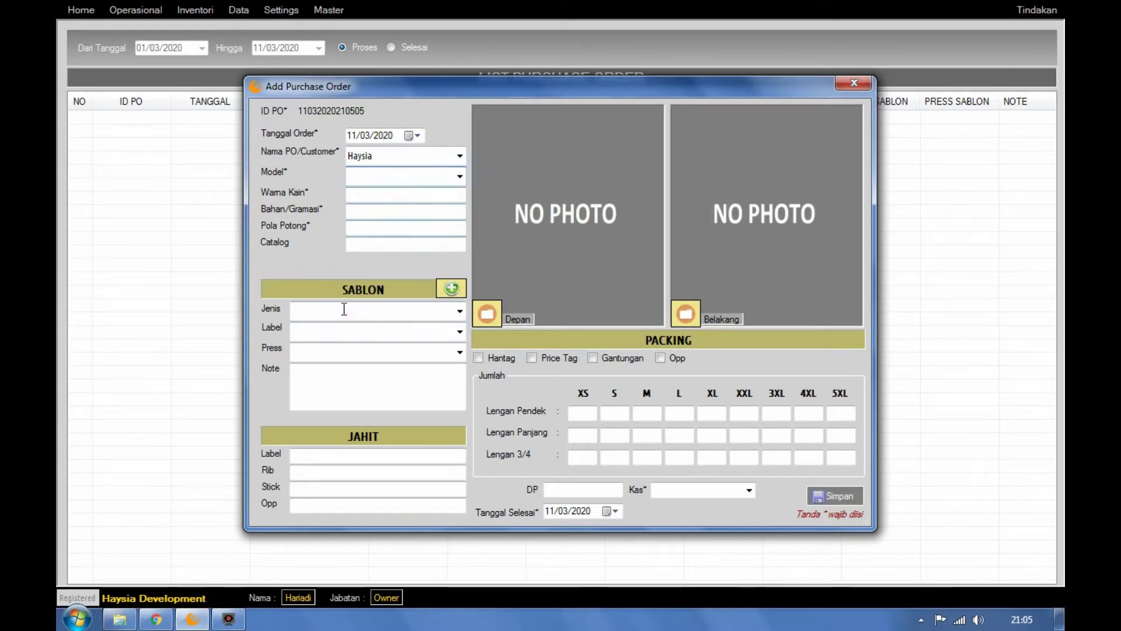
left_click(462, 313)
left_click(463, 314)
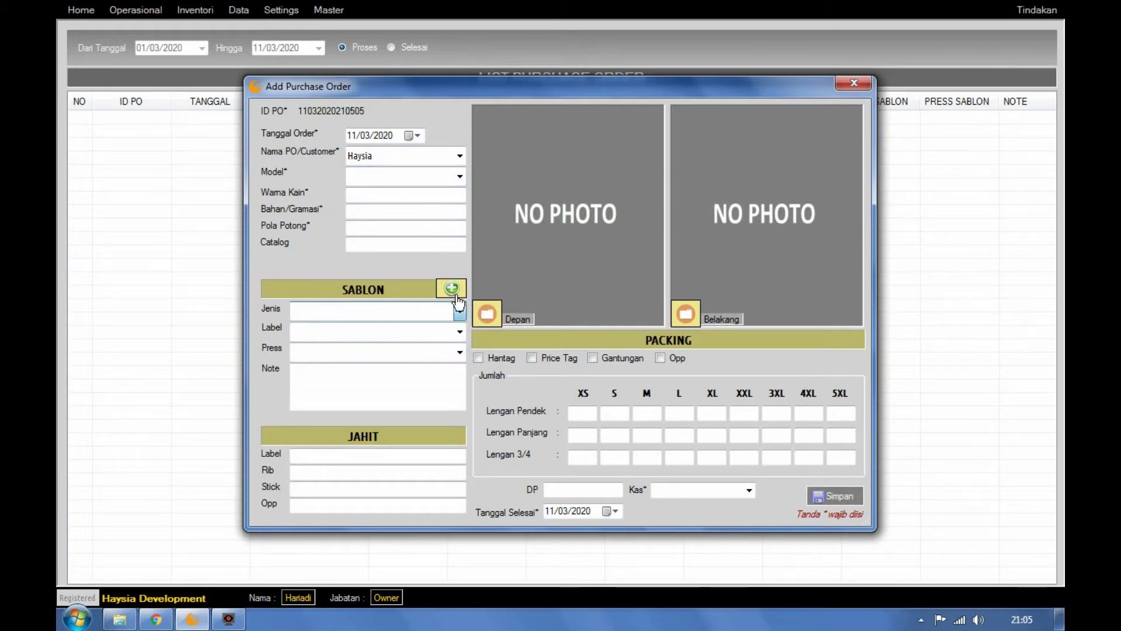
- Open Data Sablon from the purchase order and save MODEL 1 as a new Data Model entry
left_click(449, 294)
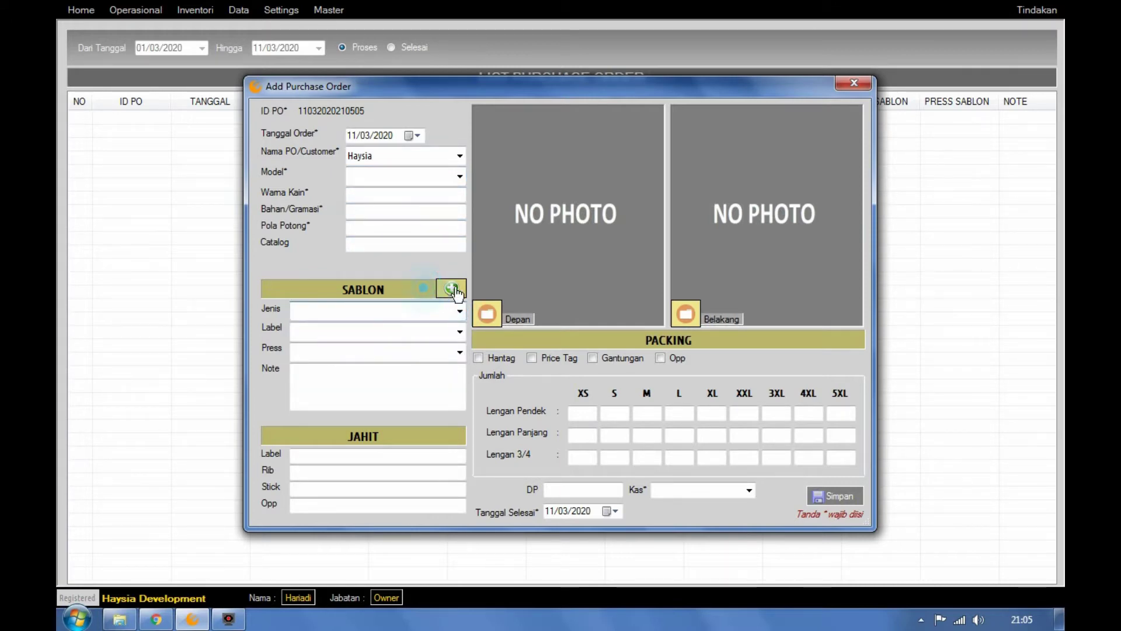
left_click(447, 293)
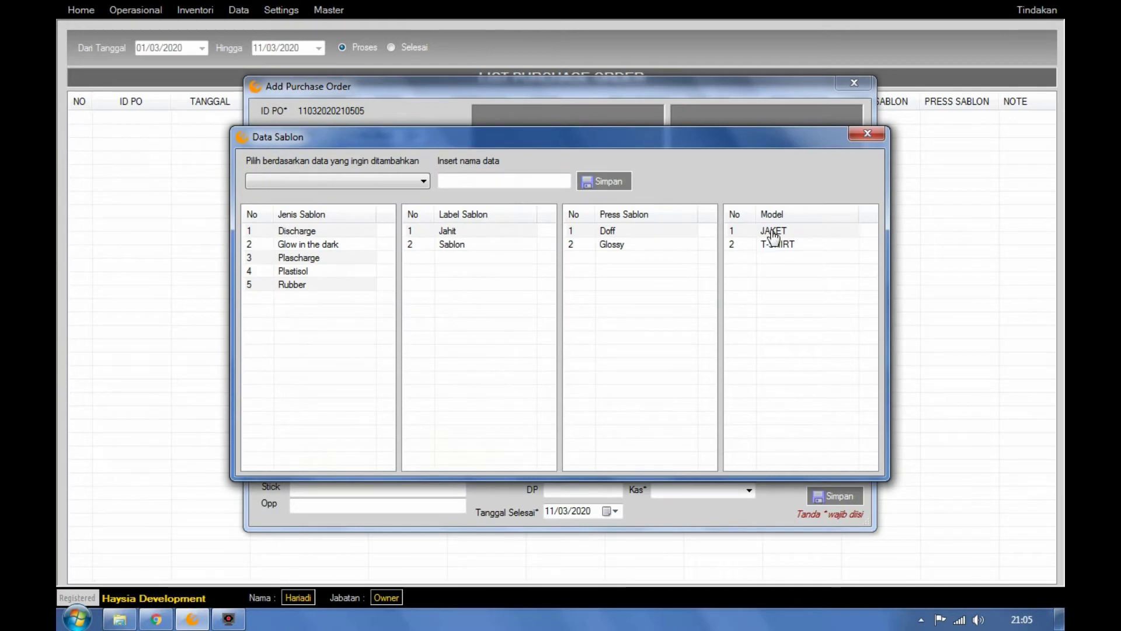
left_click(769, 232)
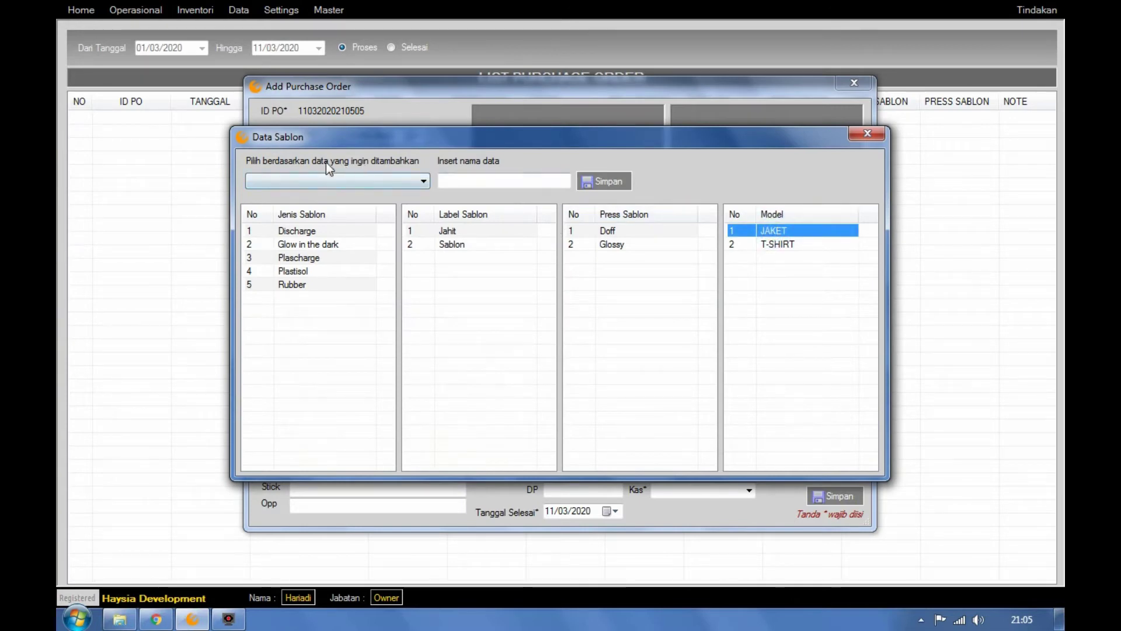
left_click(332, 180)
left_click(294, 224)
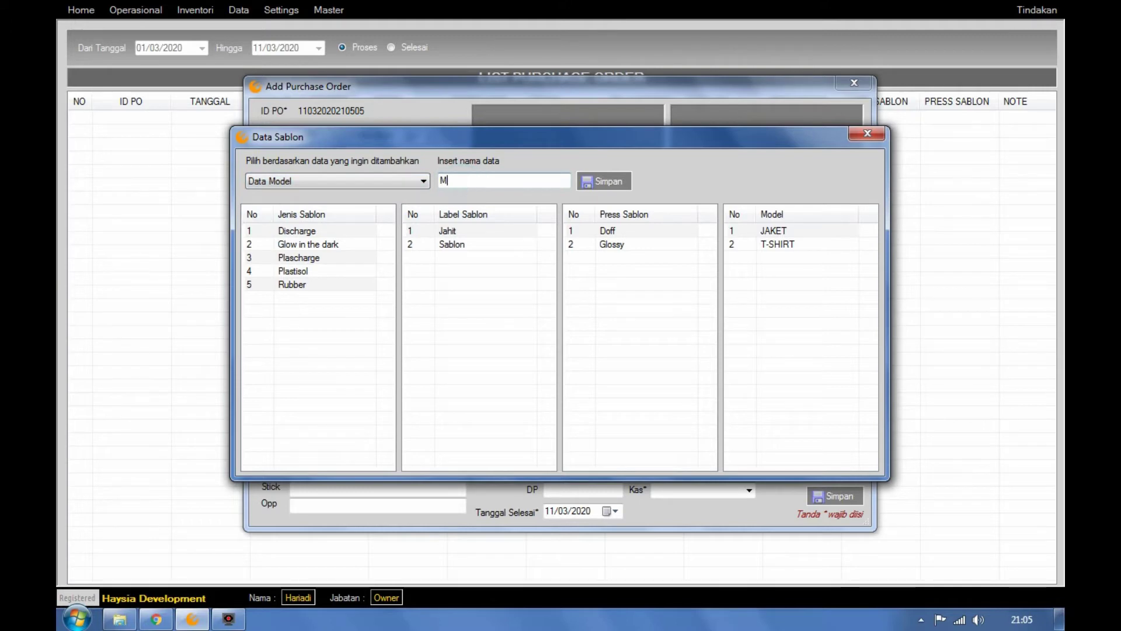
type("MODEL 1")
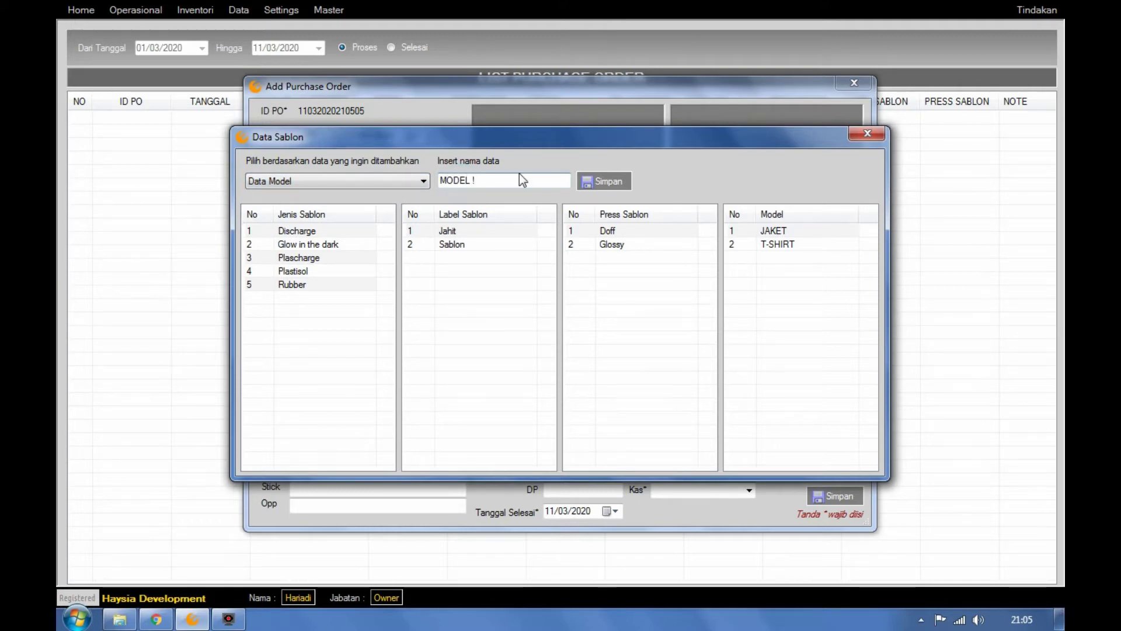
left_click(589, 185)
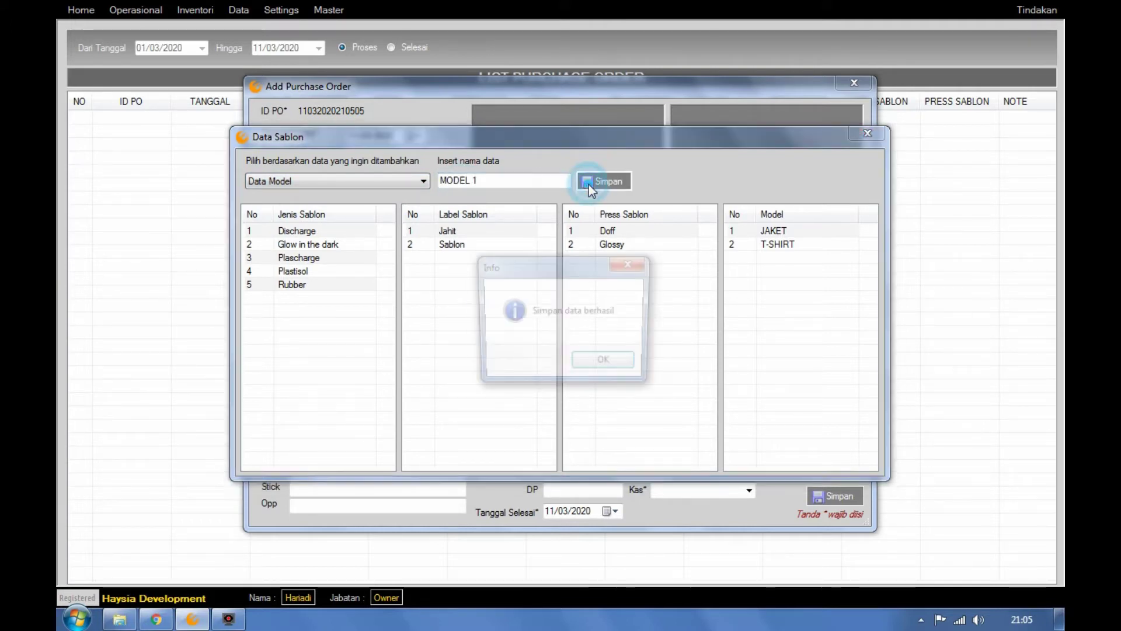
- Check MODEL 1 in the Model list and review the Jenis, Label and Press Sablon lists and the data categories offered
left_click(590, 363)
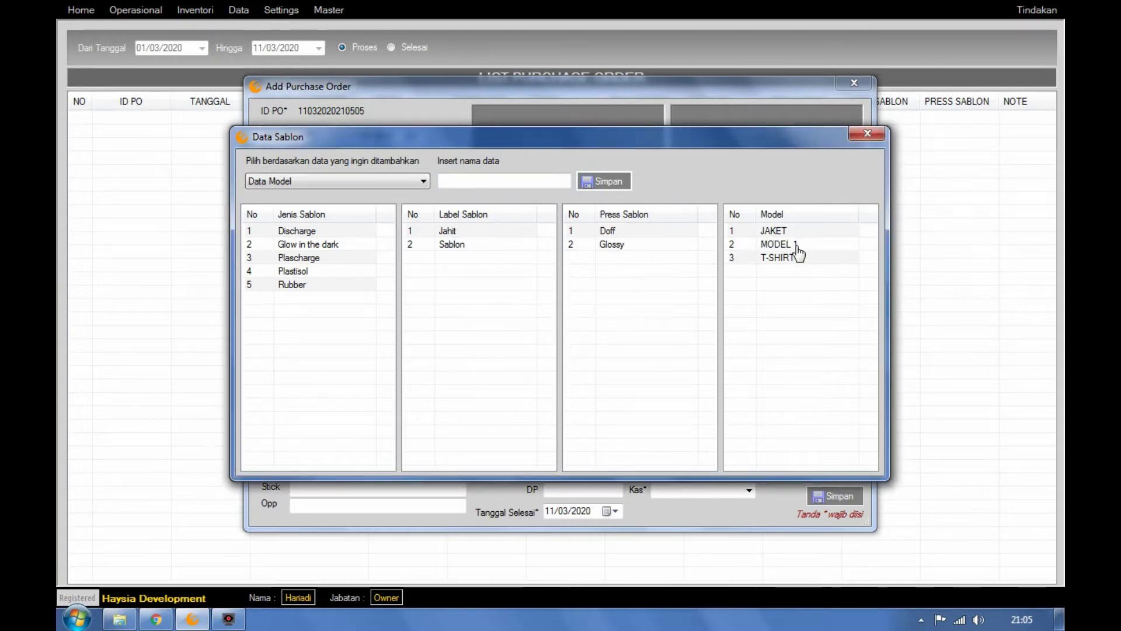
left_click(796, 246)
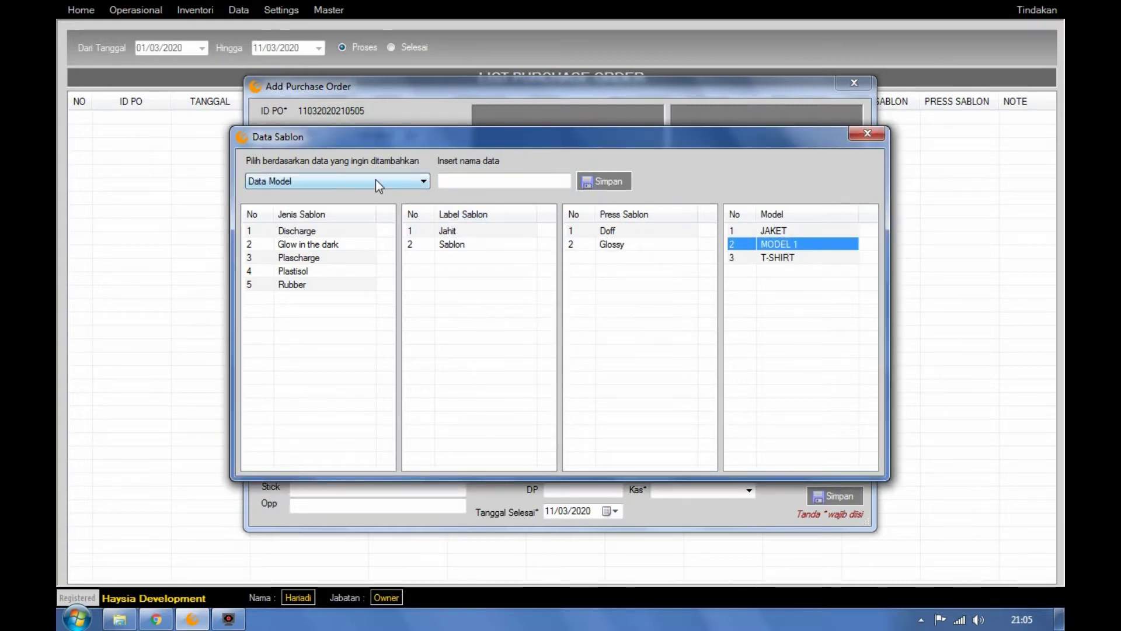
left_click(317, 216)
left_click(490, 214)
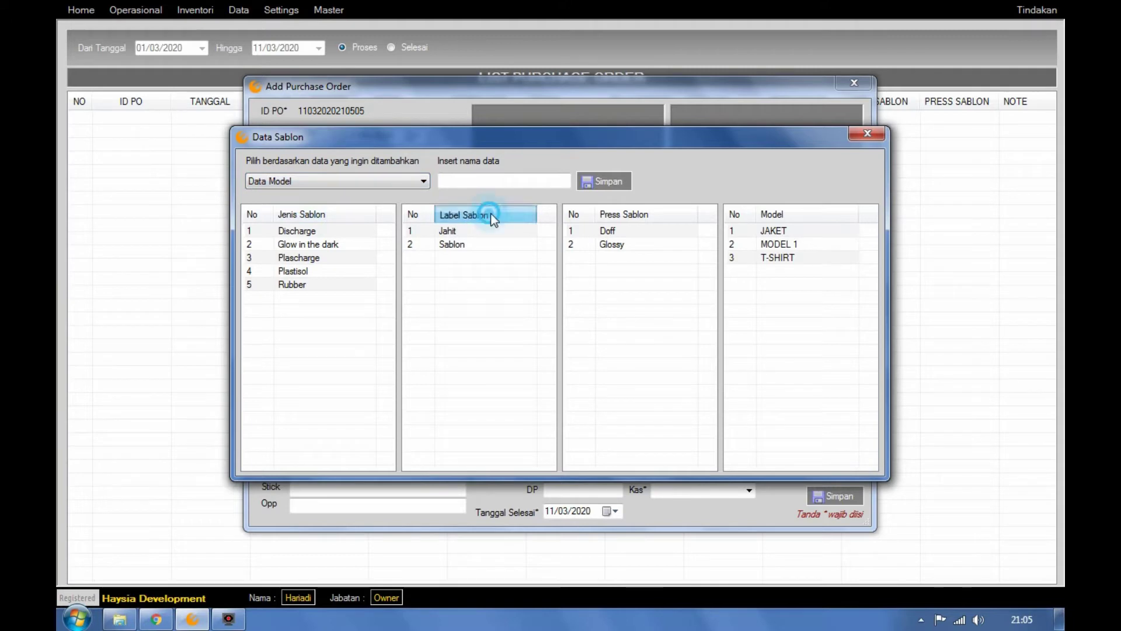
left_click(657, 216)
left_click(416, 181)
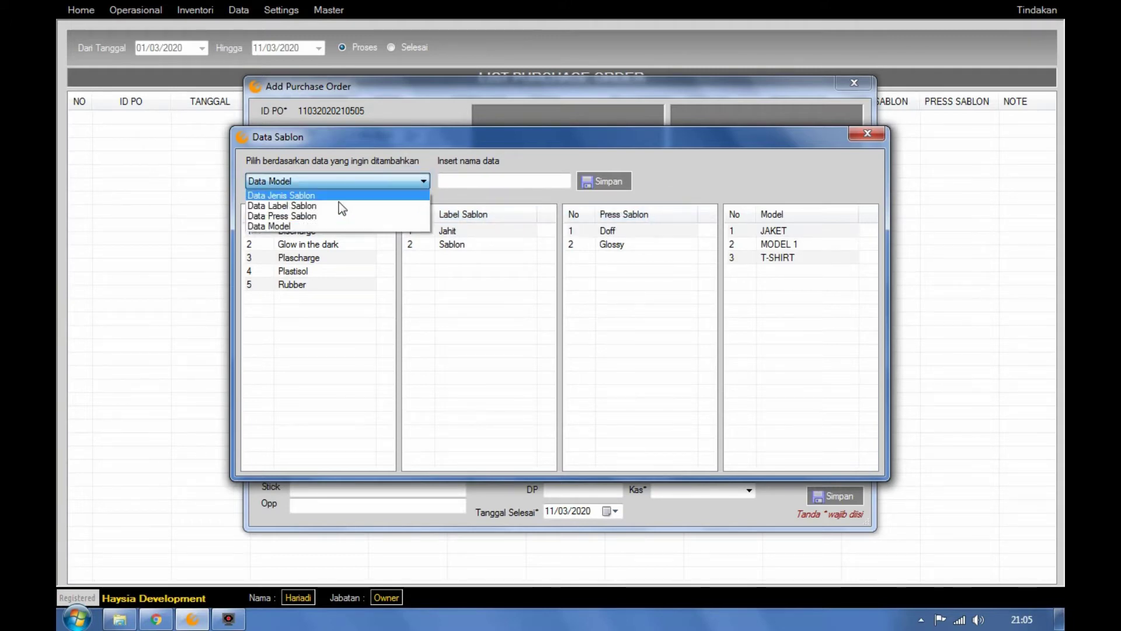
left_click(411, 180)
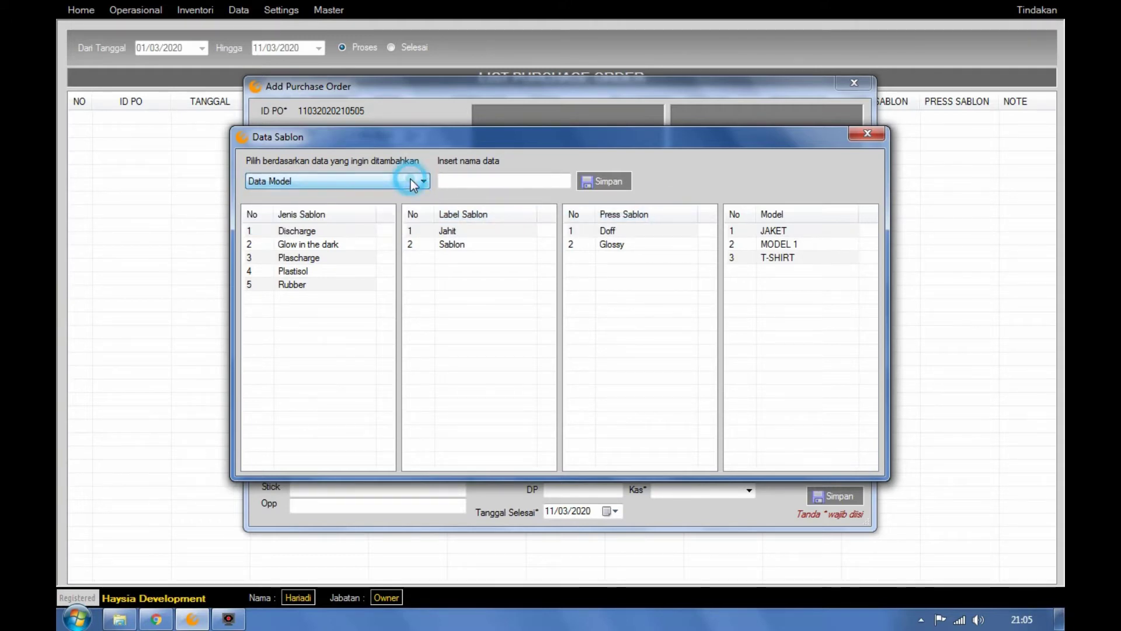
left_click(480, 180)
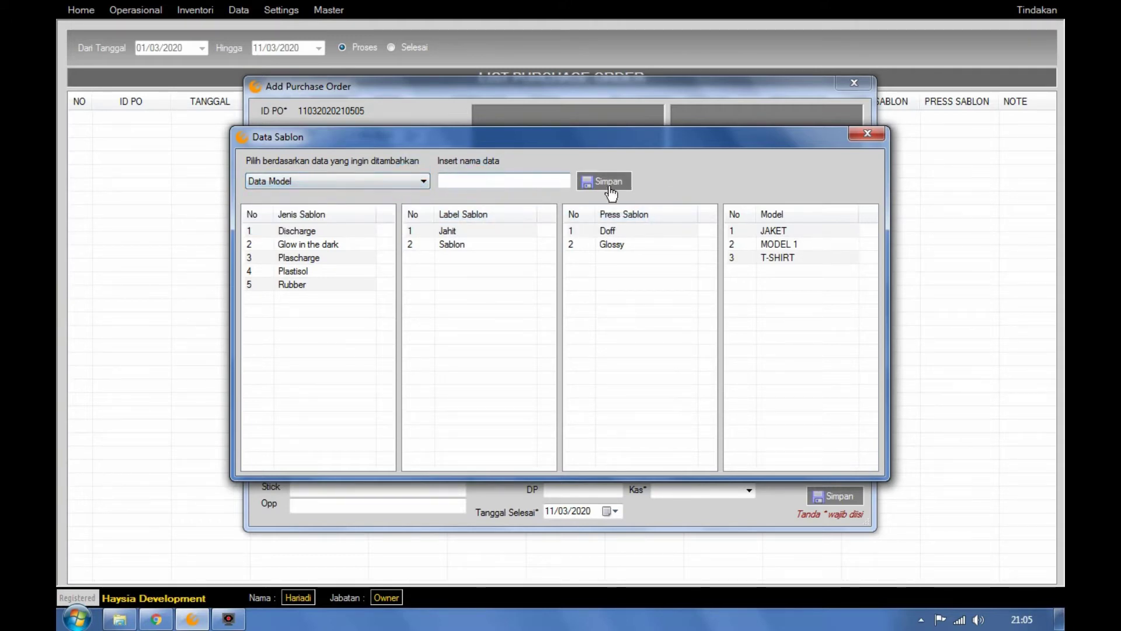
- Delete MODEL 1 from the Model list and close Data Sablon
right_click(772, 247)
left_click(798, 262)
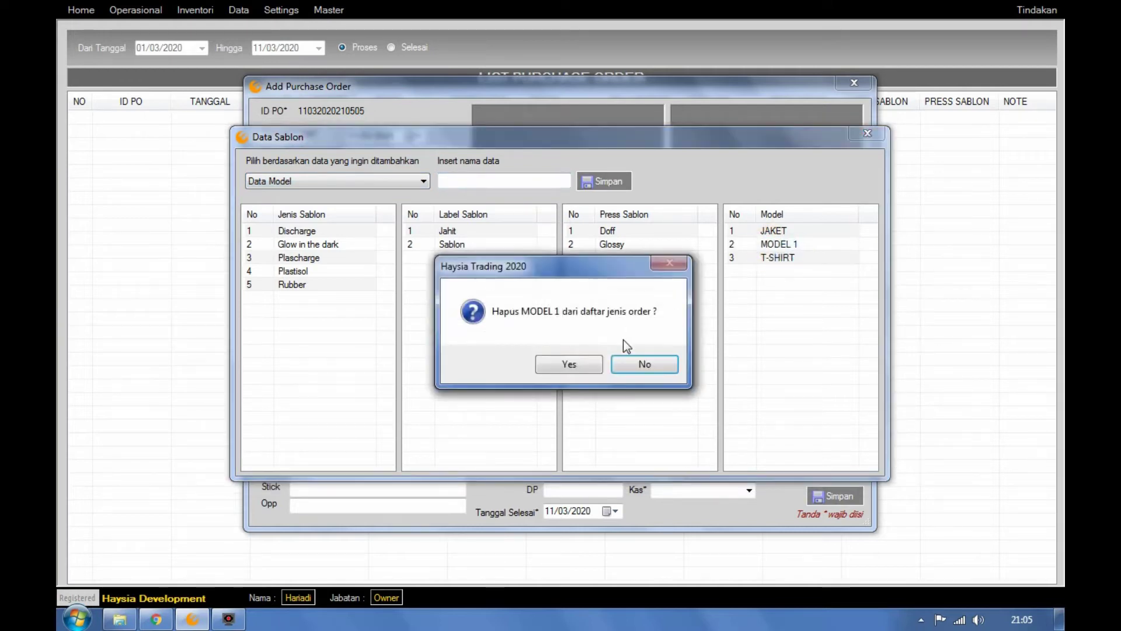
left_click(569, 365)
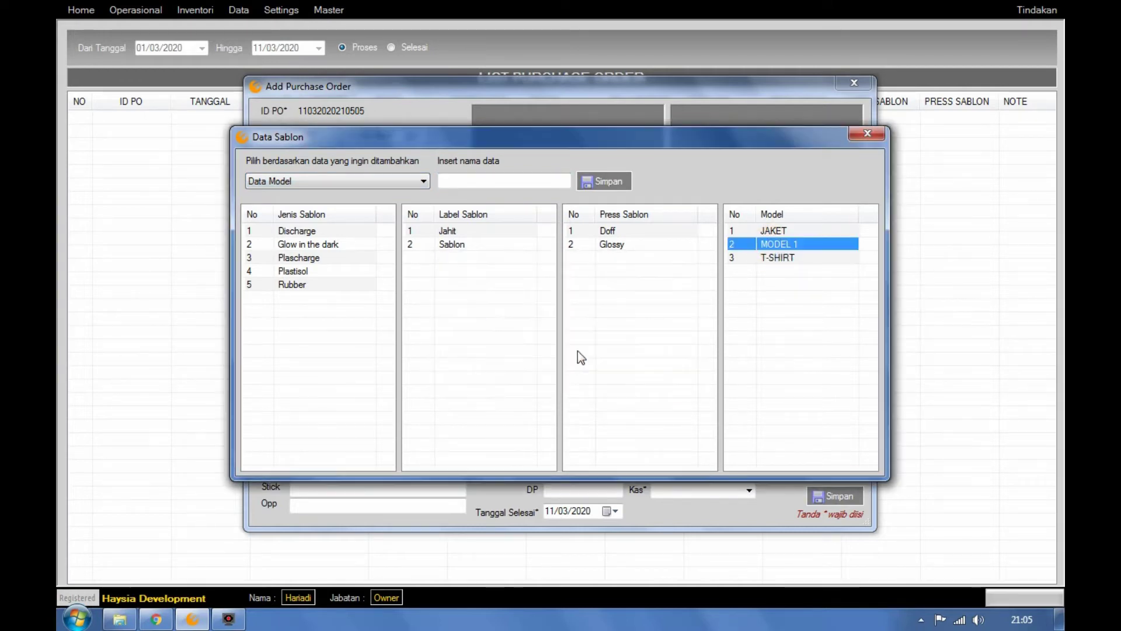
left_click(867, 135)
- Set the order's Model to T-SHIRT, Warna Kain to Hitam, Bahan/Gramasi to Cotton and Pola Potong to xxxx
left_click(459, 174)
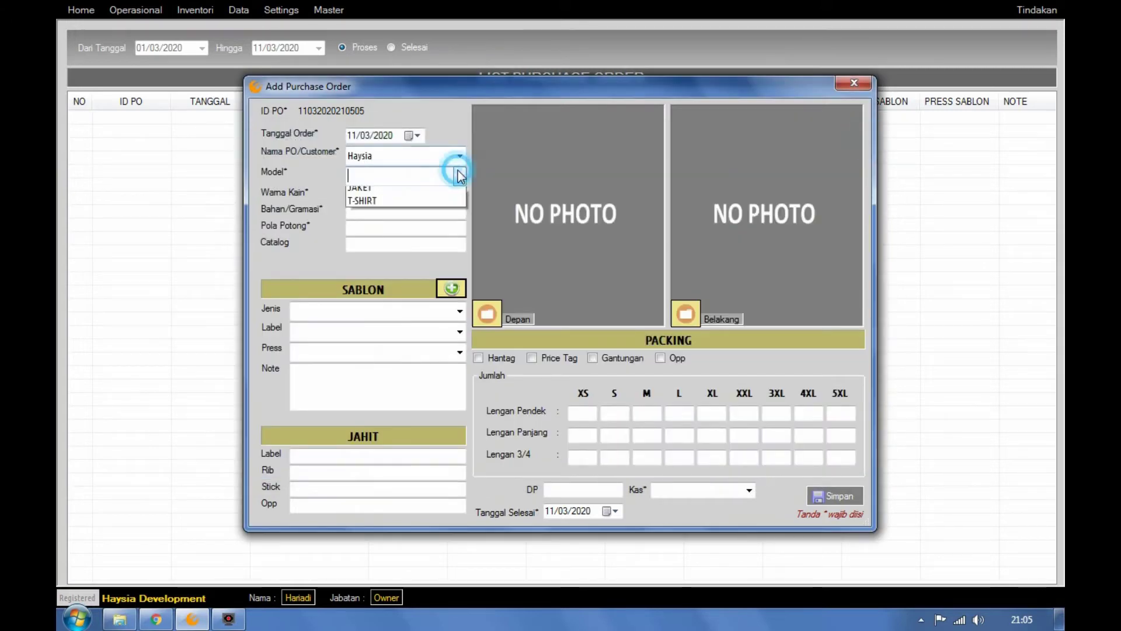
left_click(359, 200)
left_click(372, 192)
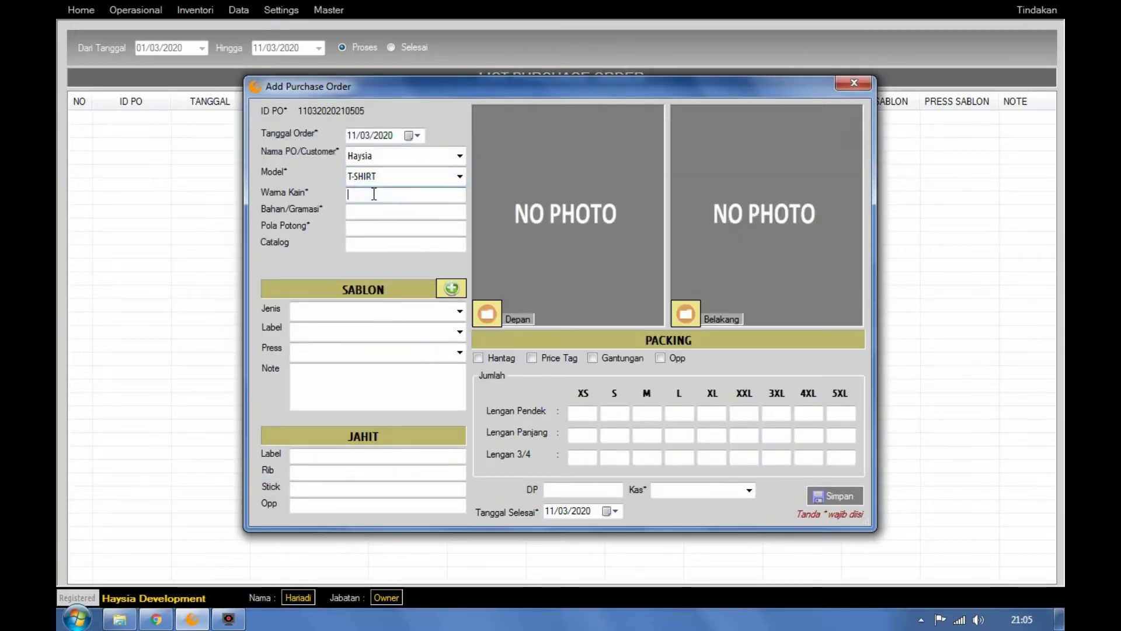
type("Hitam")
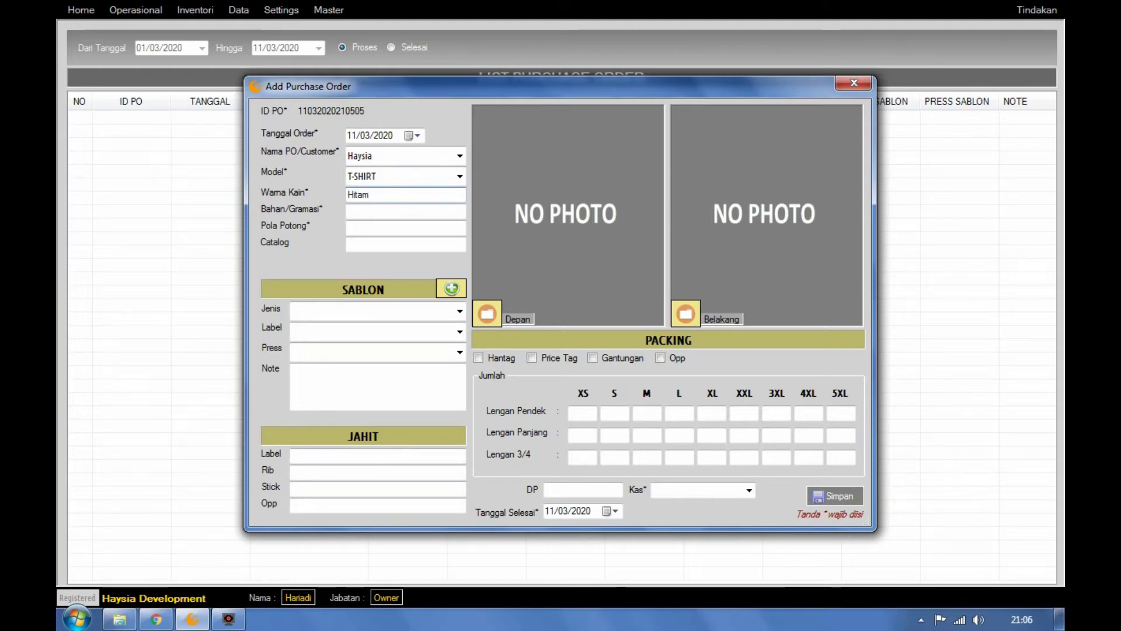
key("Tab")
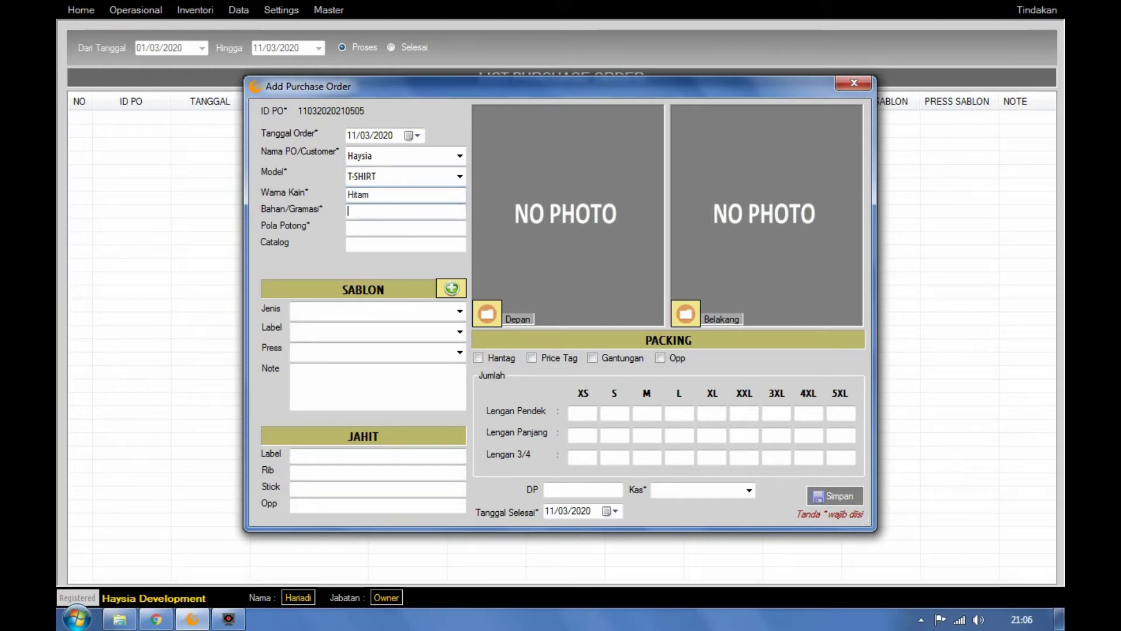
type("Cotton")
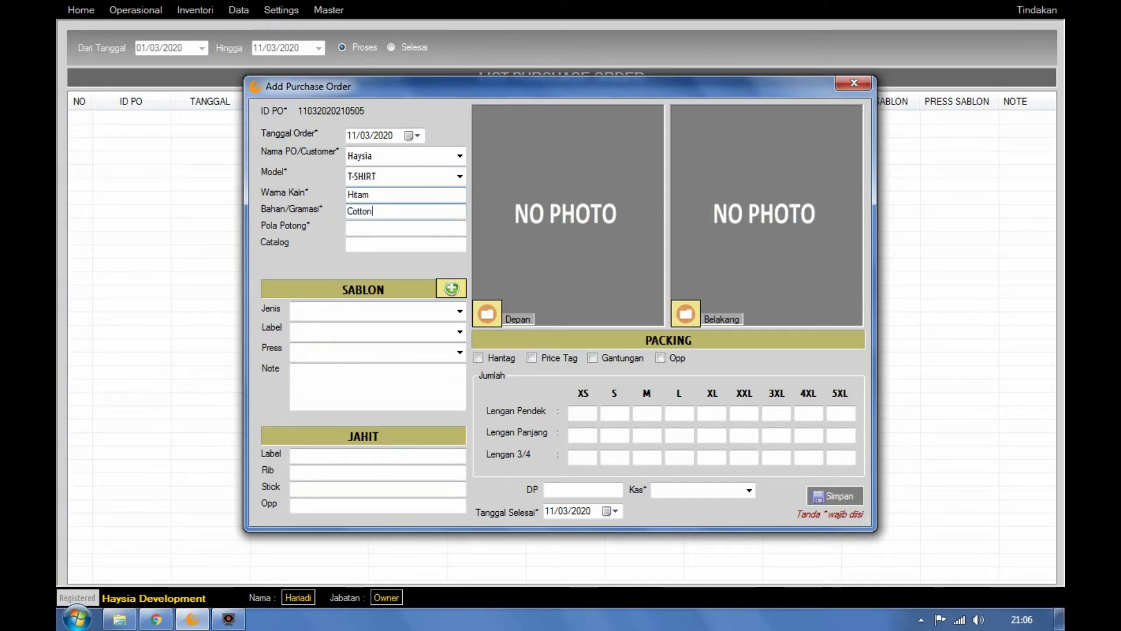
key("Tab")
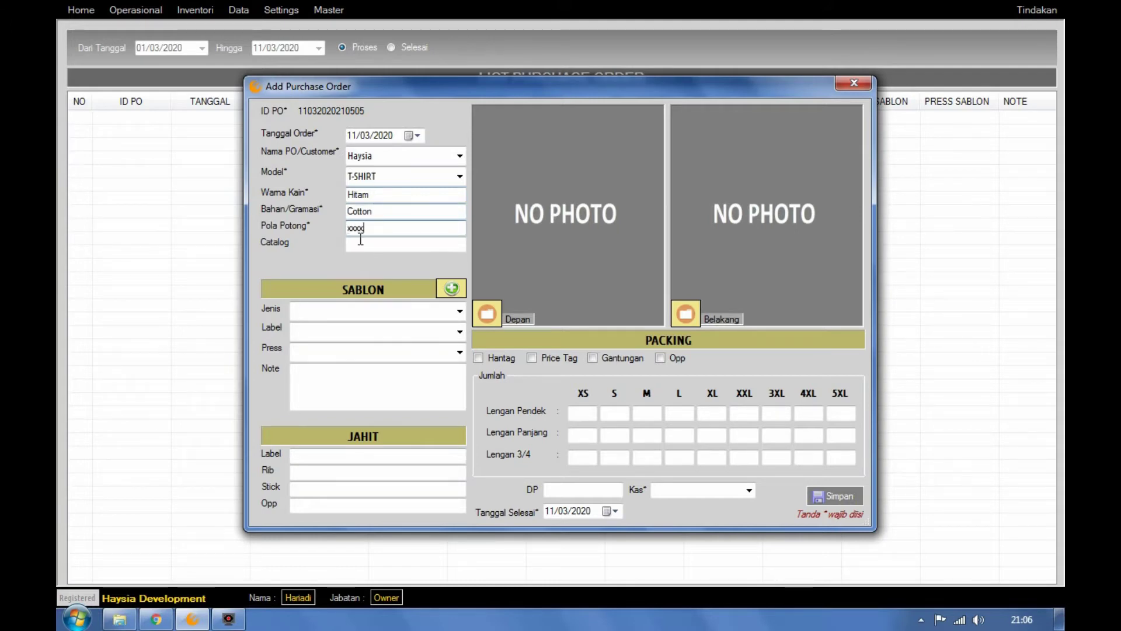
- Set the Sablon details to Jenis Plastisol, Label Sablon and Press Glossy, leaving the Note and Jahit fields empty
left_click(459, 310)
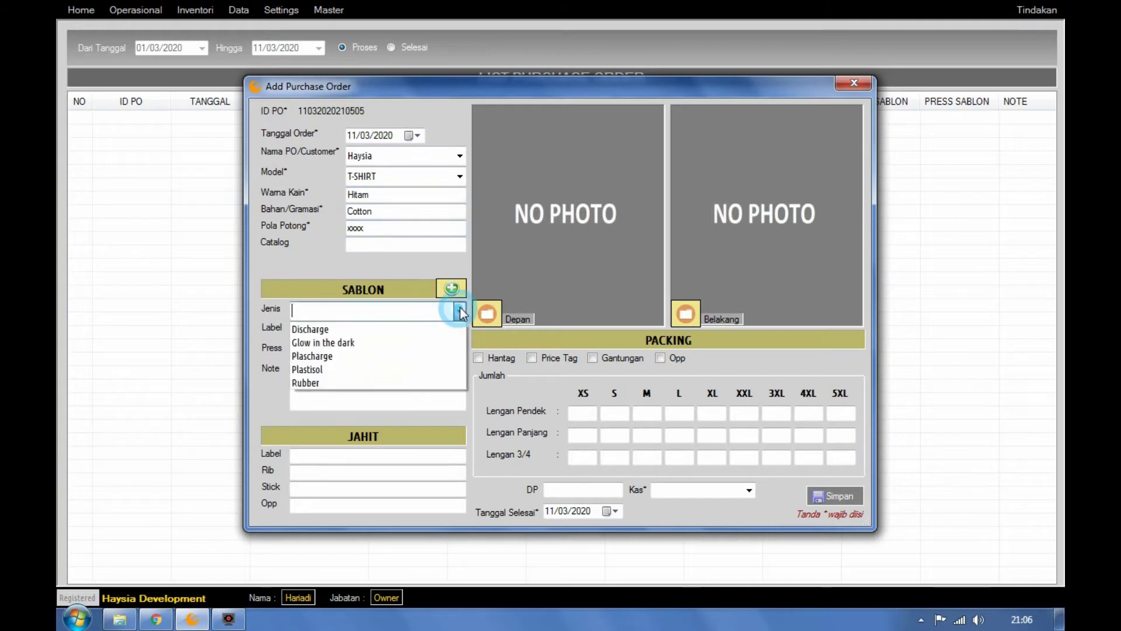
left_click(408, 369)
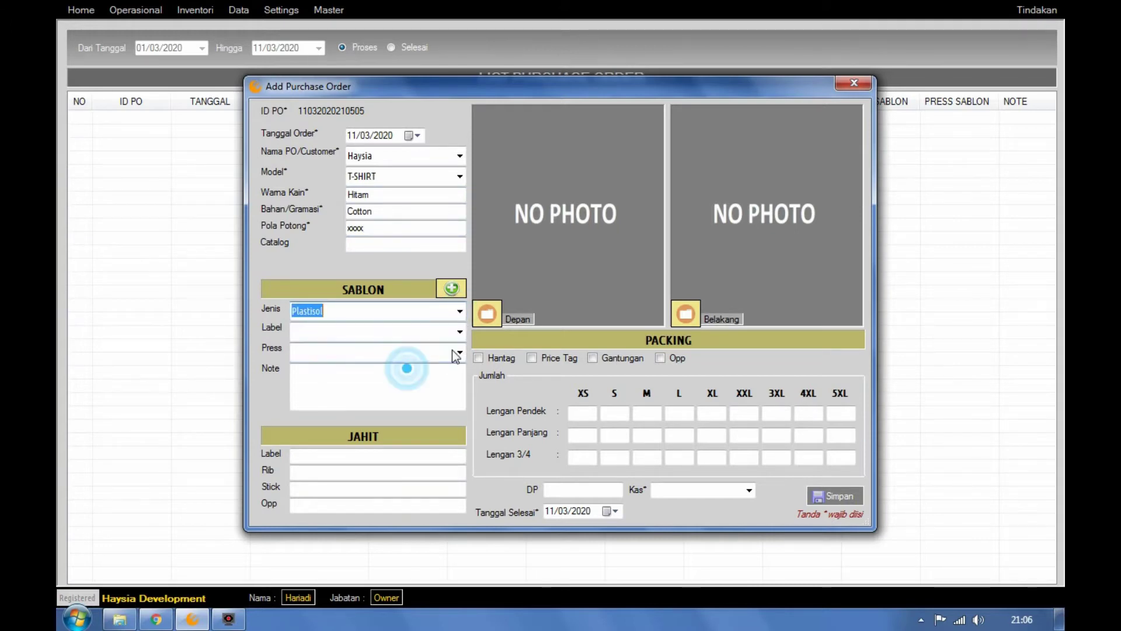
left_click(460, 332)
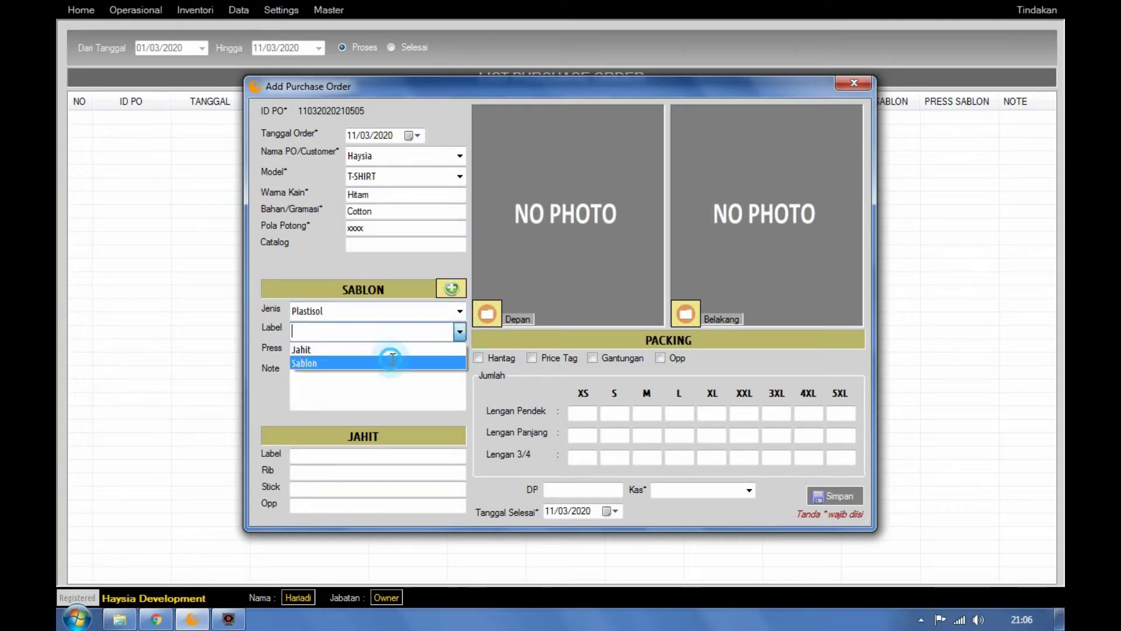
left_click(388, 354)
left_click(460, 350)
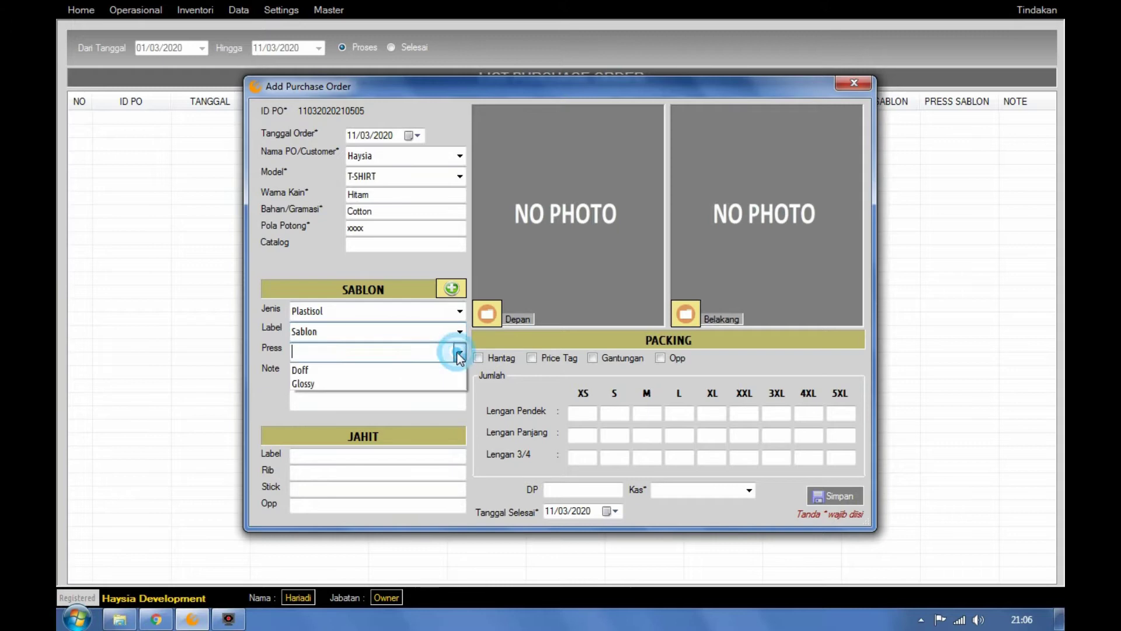
left_click(341, 383)
left_click(381, 371)
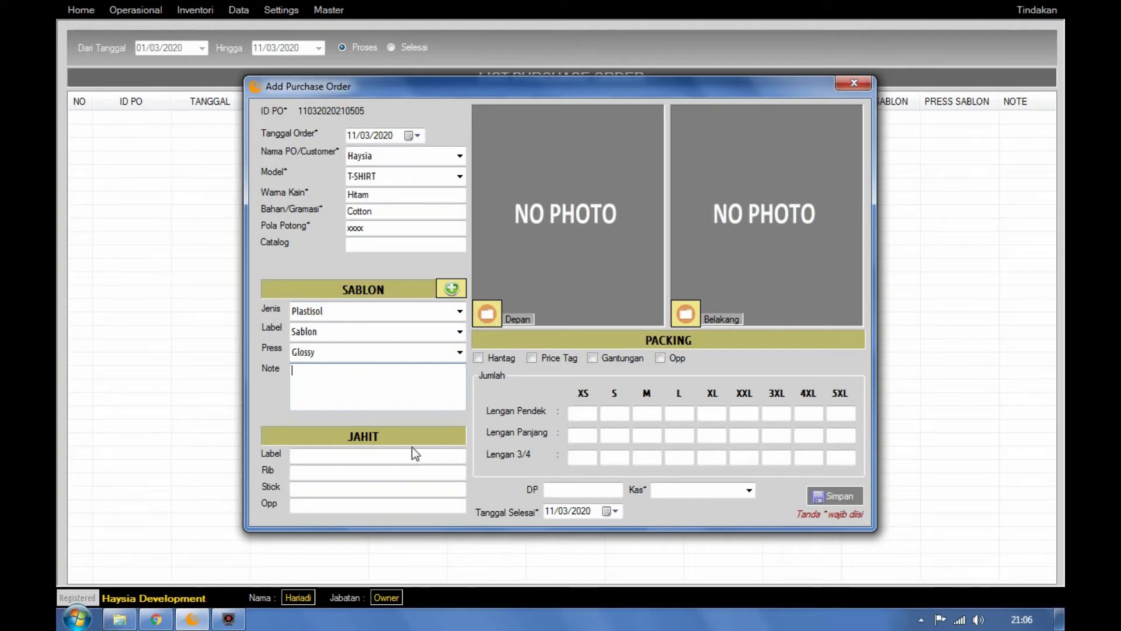
left_click(340, 453)
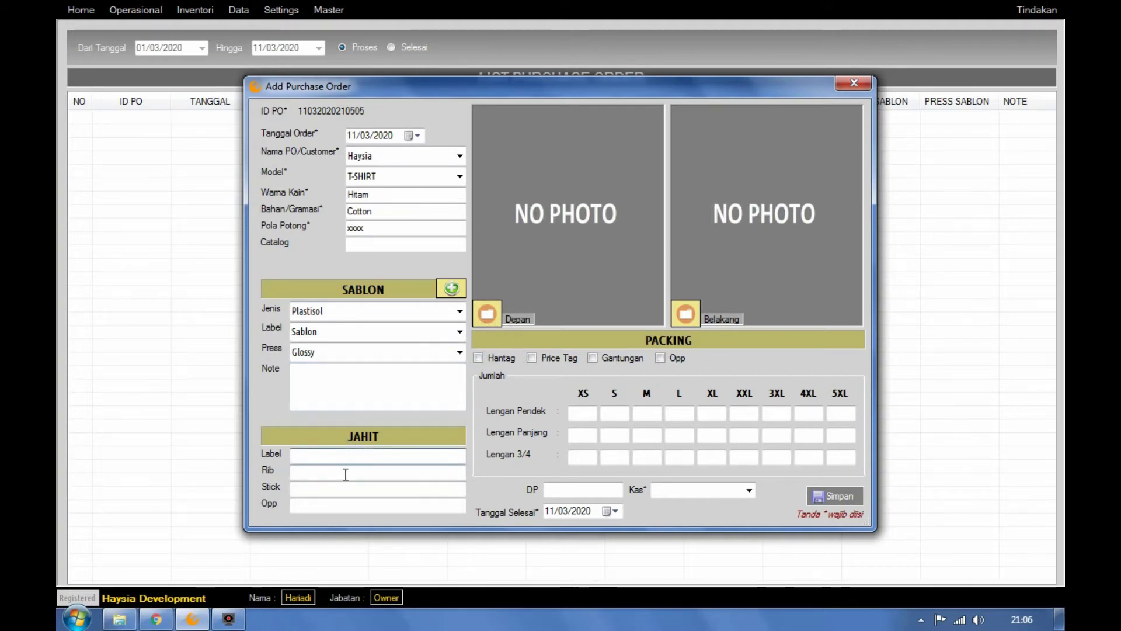
left_click(328, 506)
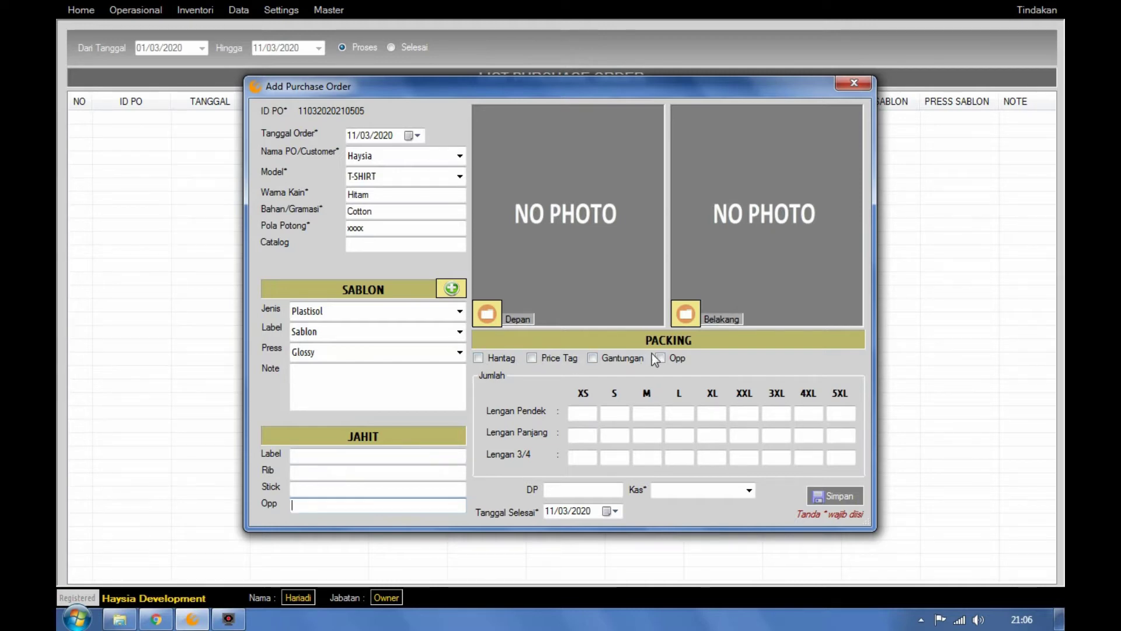
- Select Hantag and Price Tag as the packing options, with Gantungan and Opp left off
left_click(478, 357)
left_click(532, 358)
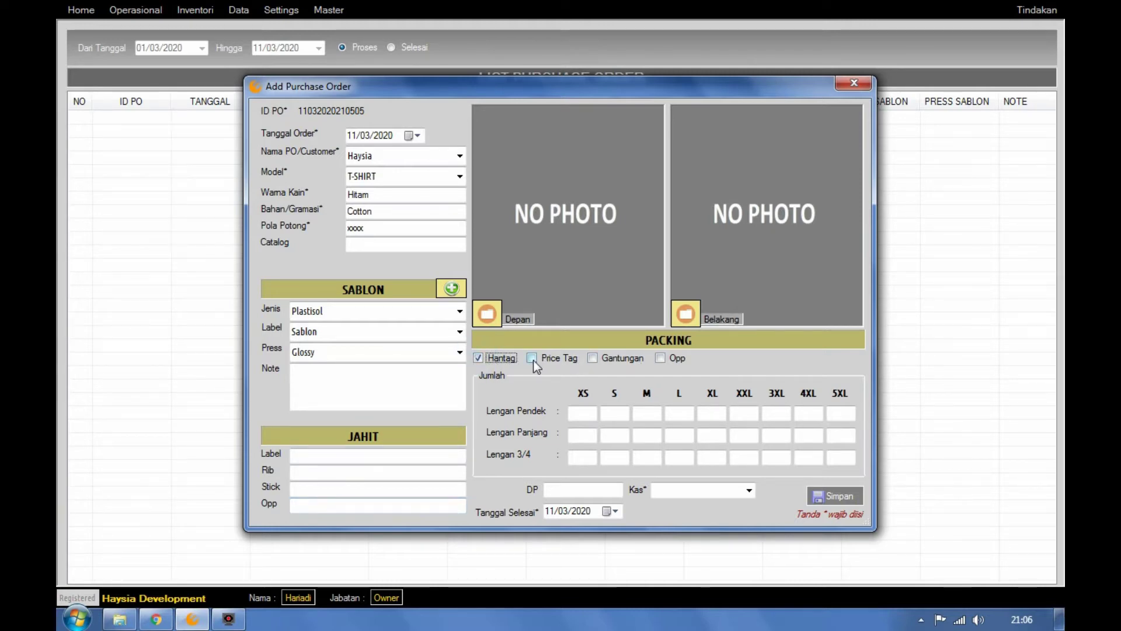
left_click(592, 358)
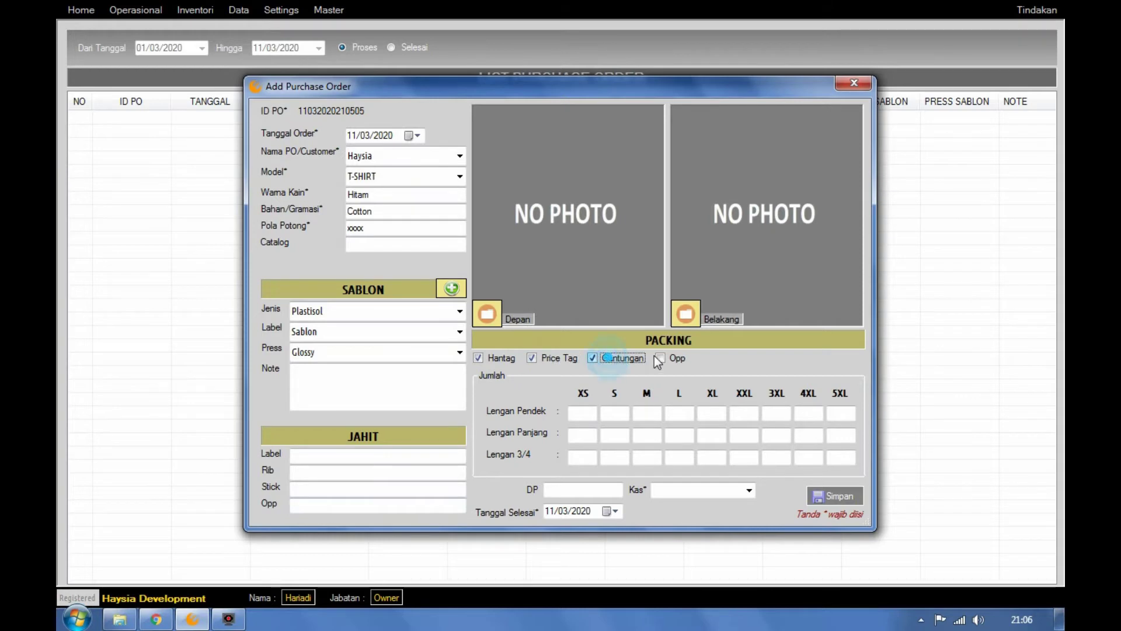
double_click(660, 358)
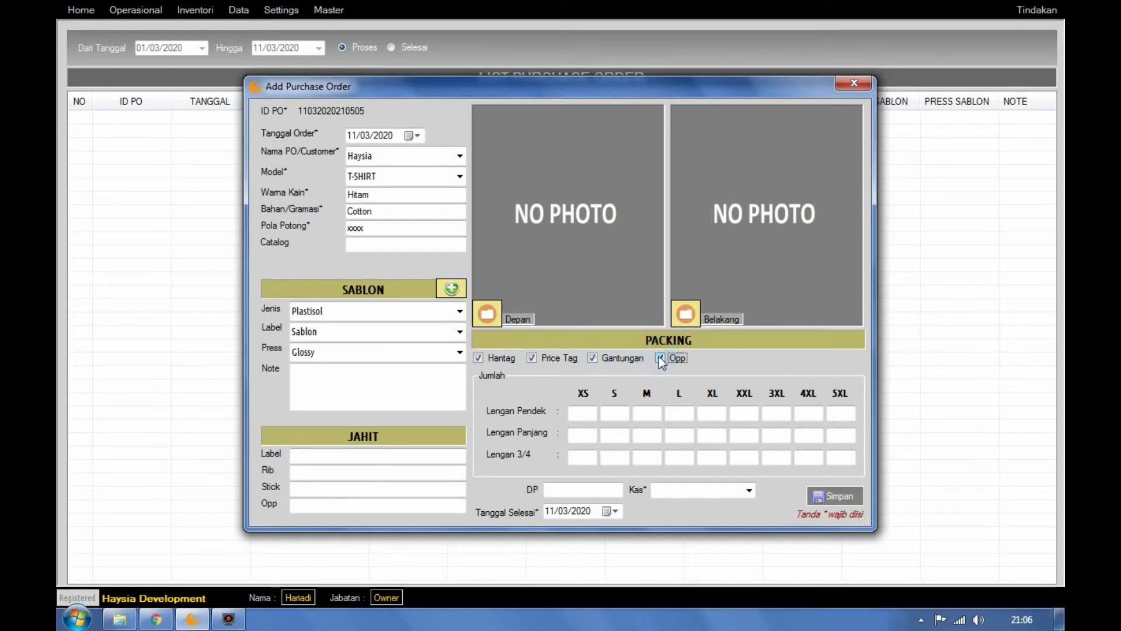
left_click(595, 359)
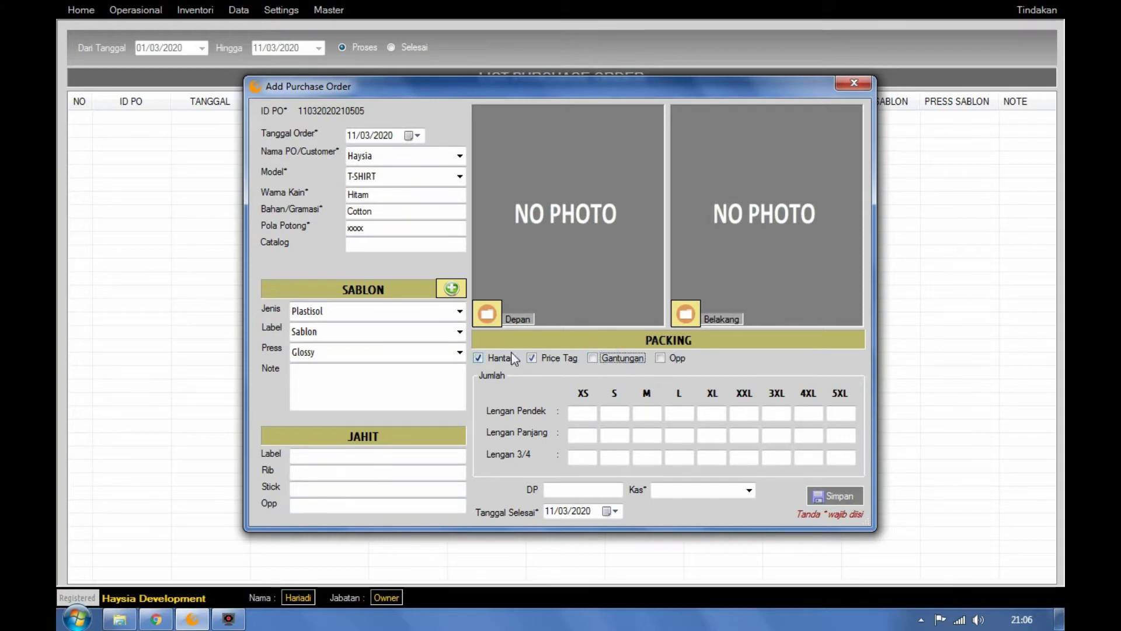
- Load depan.jpg as the Depan photo and belakang.jpg as the Belakang photo of the order
left_click(490, 317)
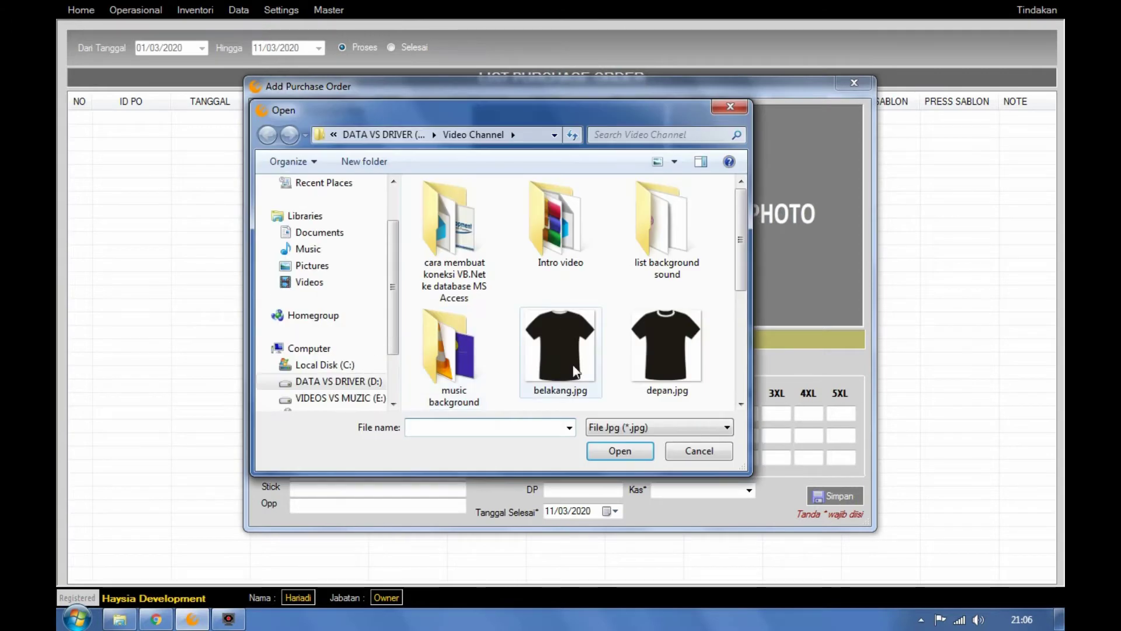
left_click(662, 344)
left_click(621, 453)
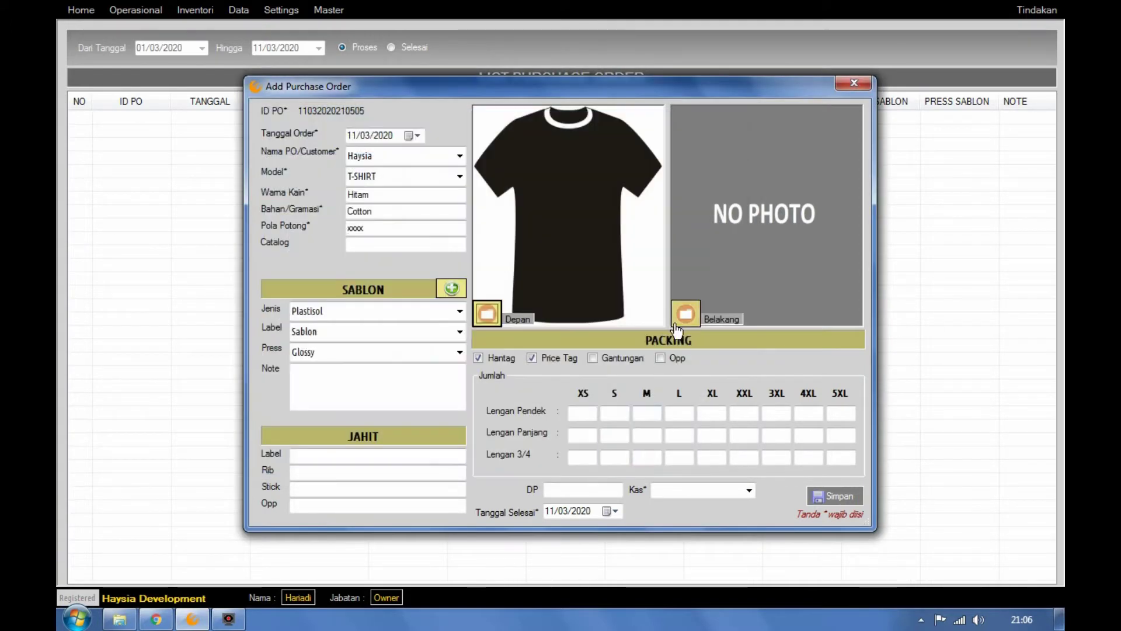
left_click(676, 325)
left_click(555, 357)
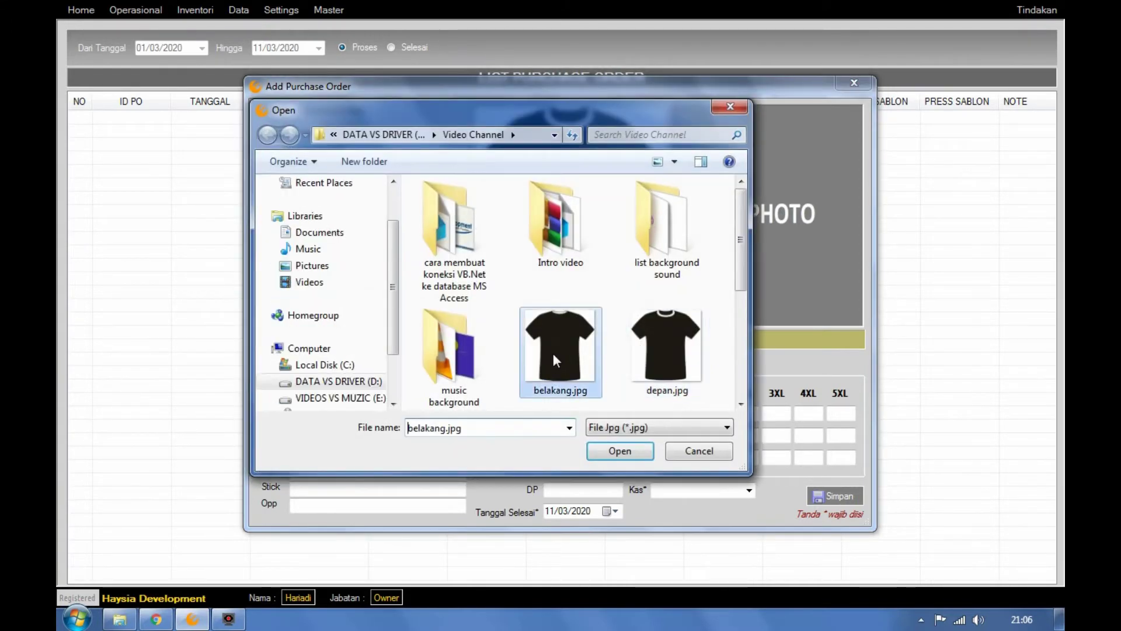
left_click(608, 455)
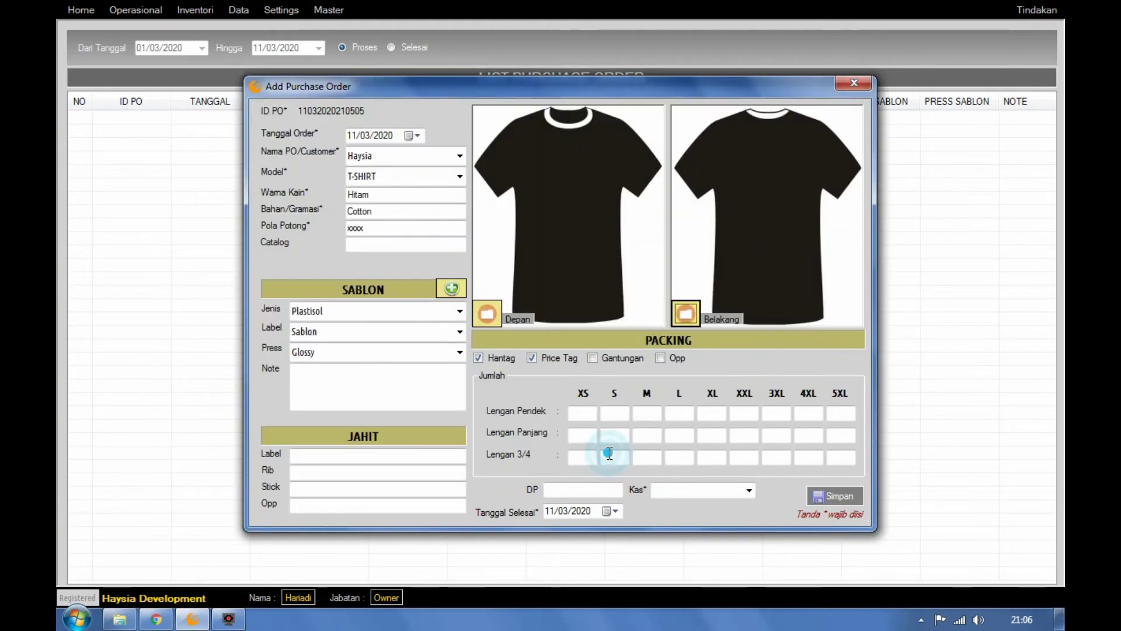
- Enter the Lengan Pendek quantities as 5 for size S, 7 for M and 3 for L
left_click(590, 412)
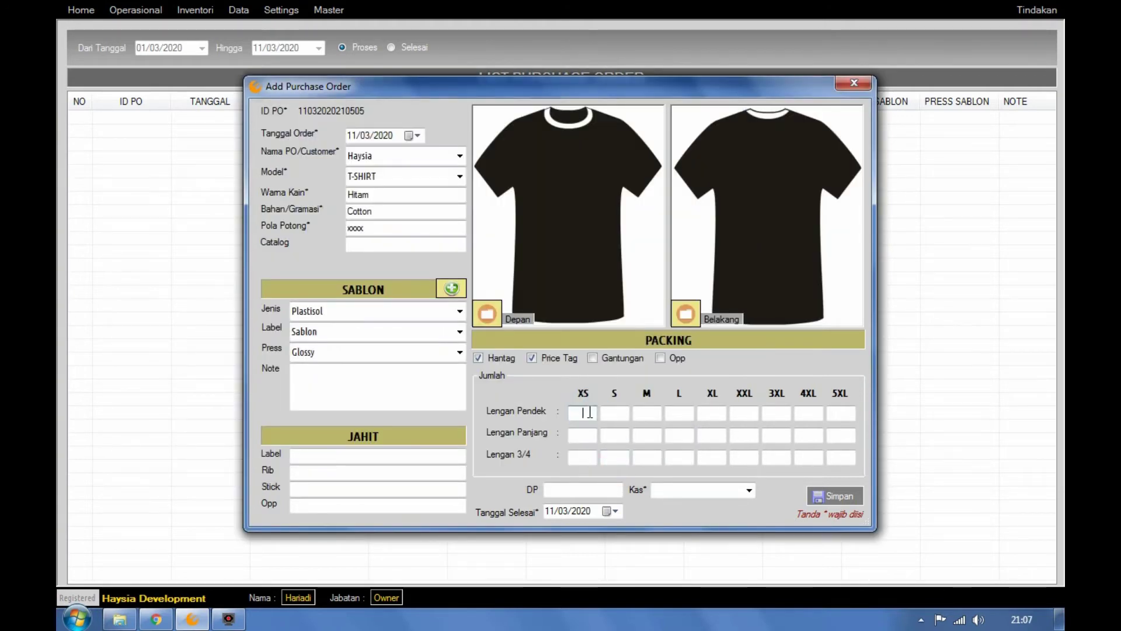
left_click(506, 414)
left_click(586, 413)
left_click(613, 413)
type("5")
left_click(650, 413)
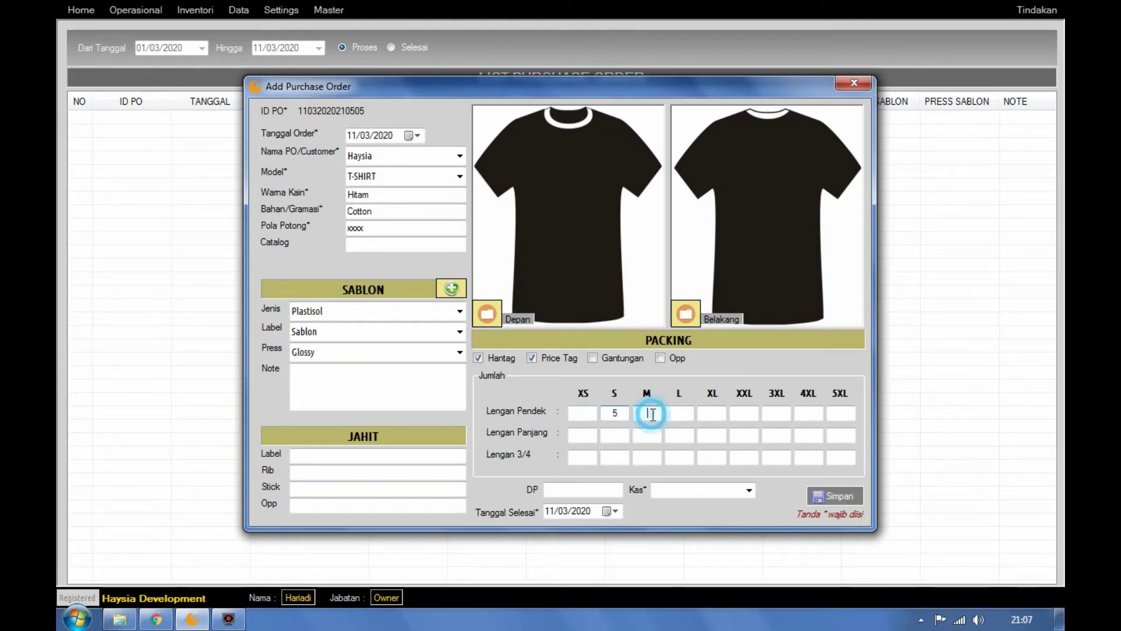
type("7")
left_click(679, 413)
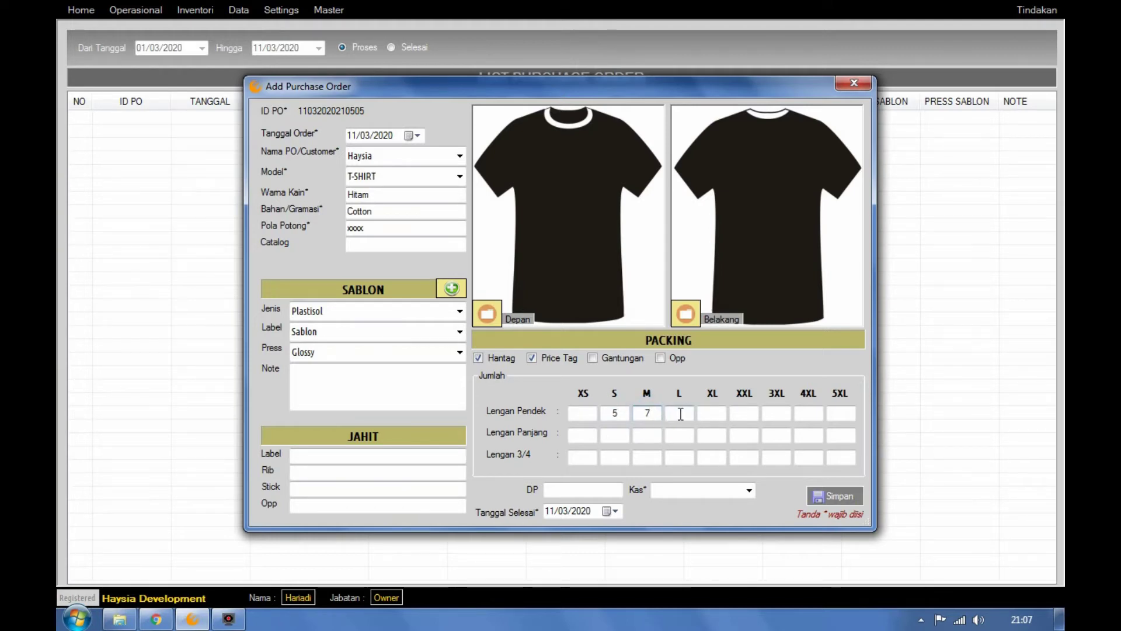
left_click(680, 413)
type("3")
- Enter Lengan Panjang quantities of 1 for size S and 2 for M, and set DP to 0
left_click(617, 435)
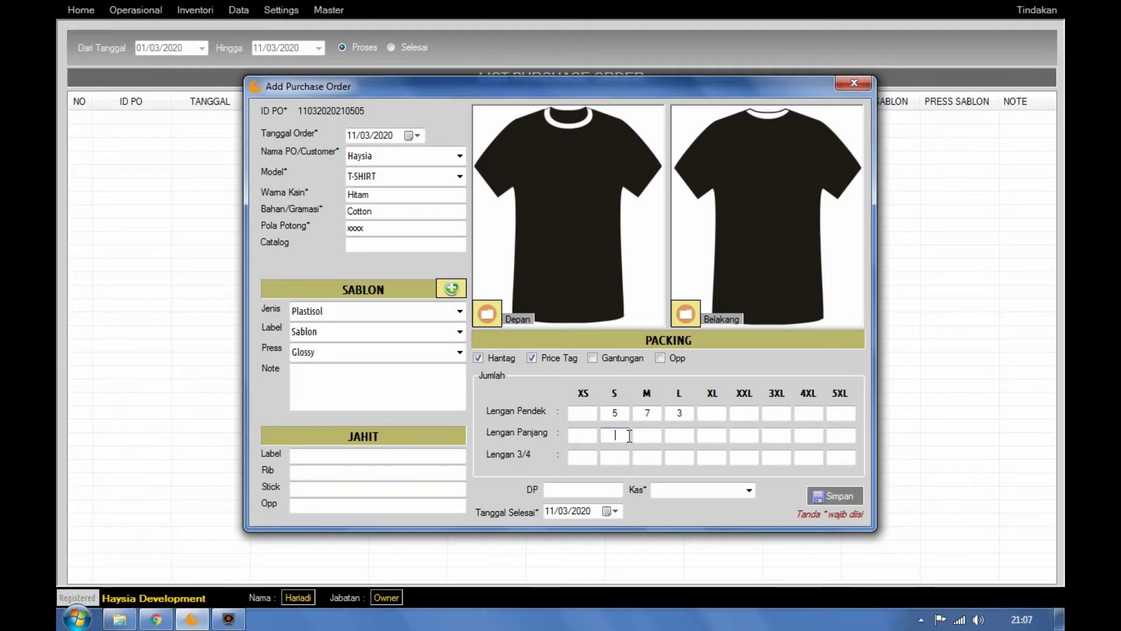
type("1")
left_click(646, 436)
type("2")
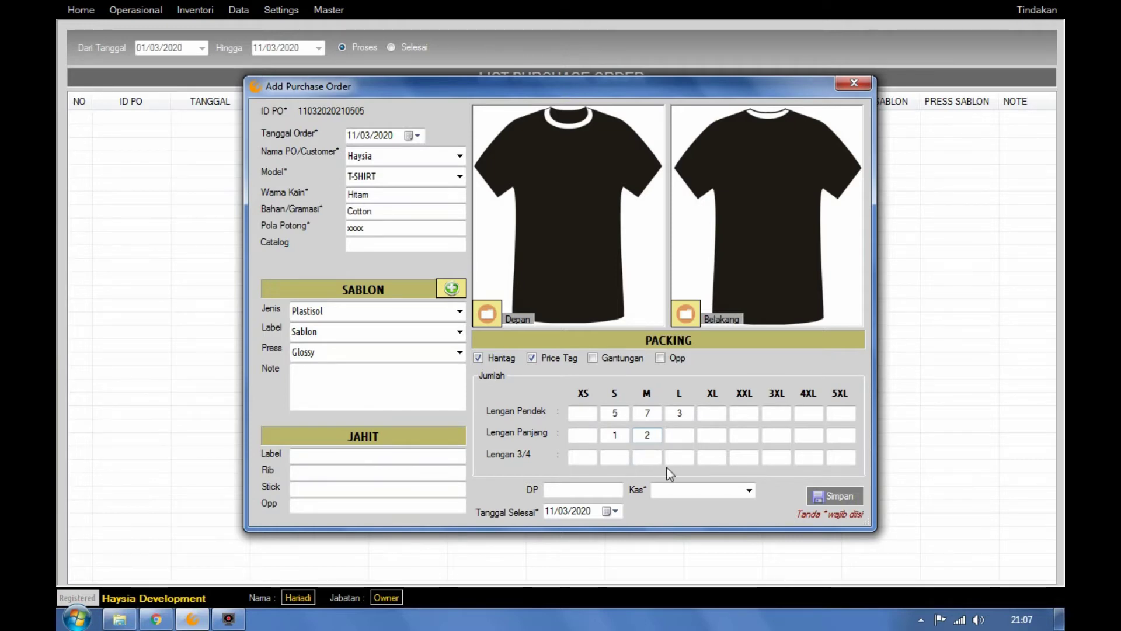
left_click(606, 492)
type("0")
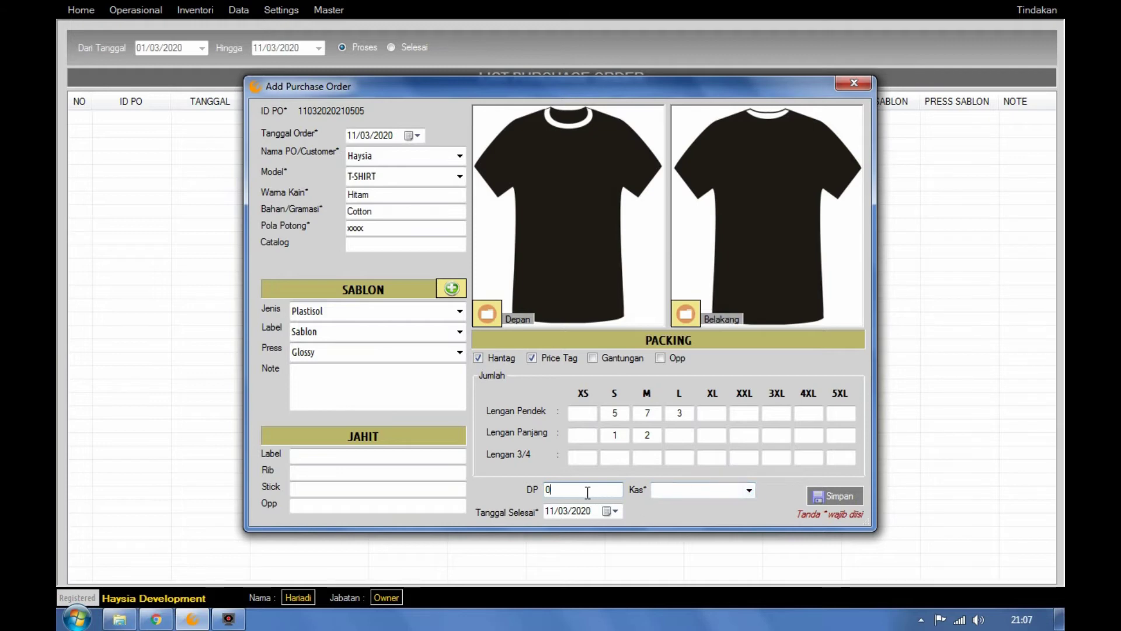
- Change the order's DP to 200000 and choose MANDIRI as the Kas account
left_click_drag(584, 489, 545, 489)
type("200000")
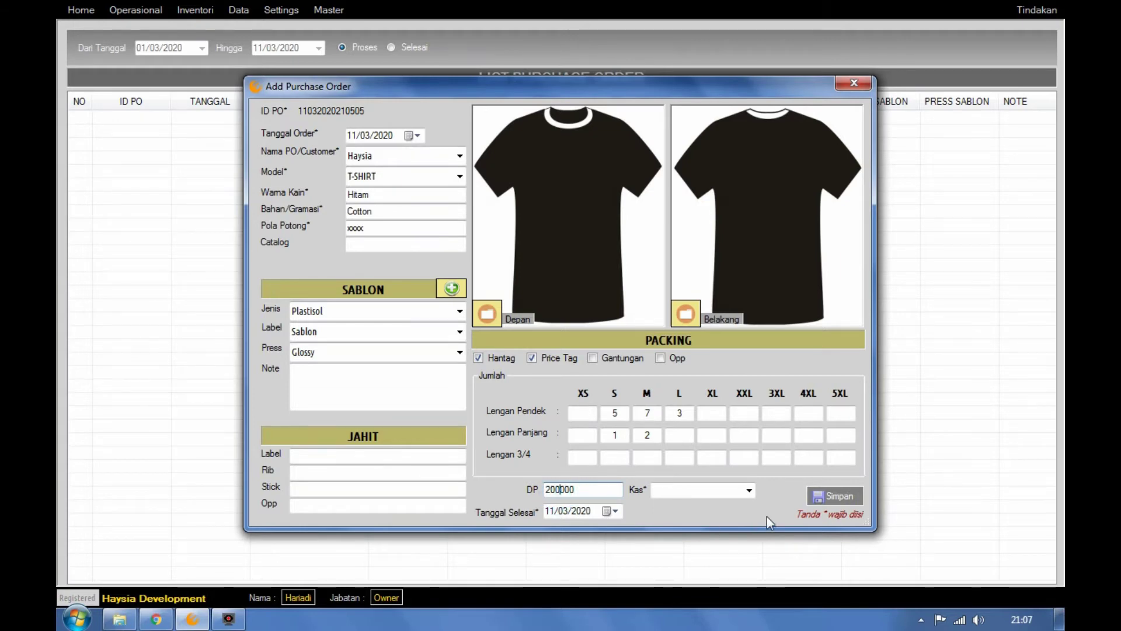
left_click(749, 491)
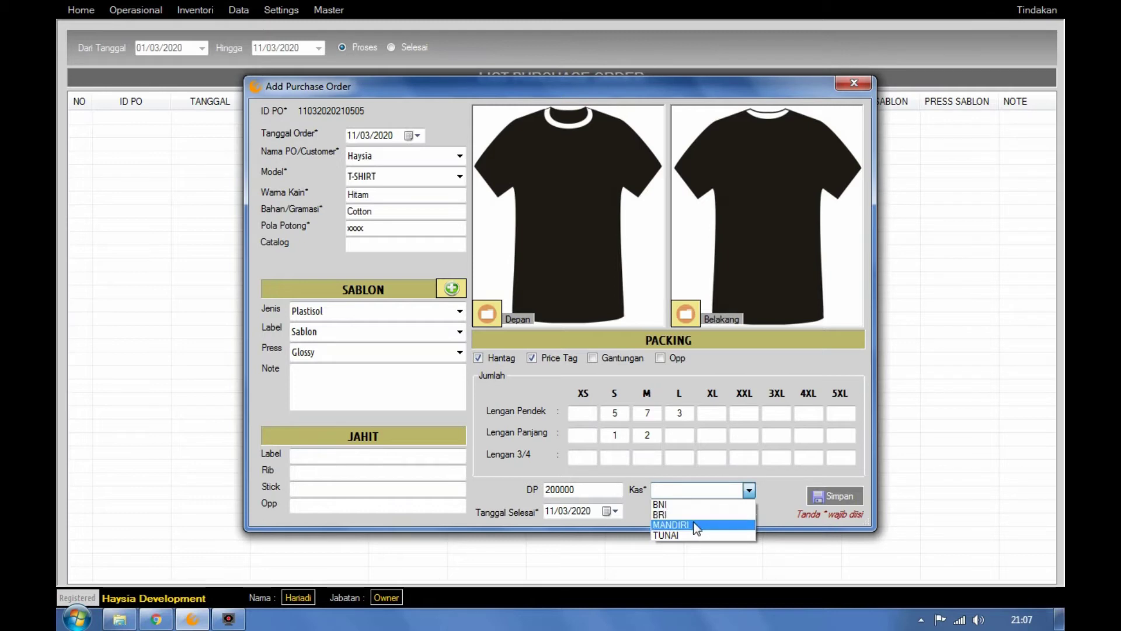
left_click(694, 524)
- Set the order's Tanggal Selesai to 17/03/2020 and save the purchase order
left_click(621, 511)
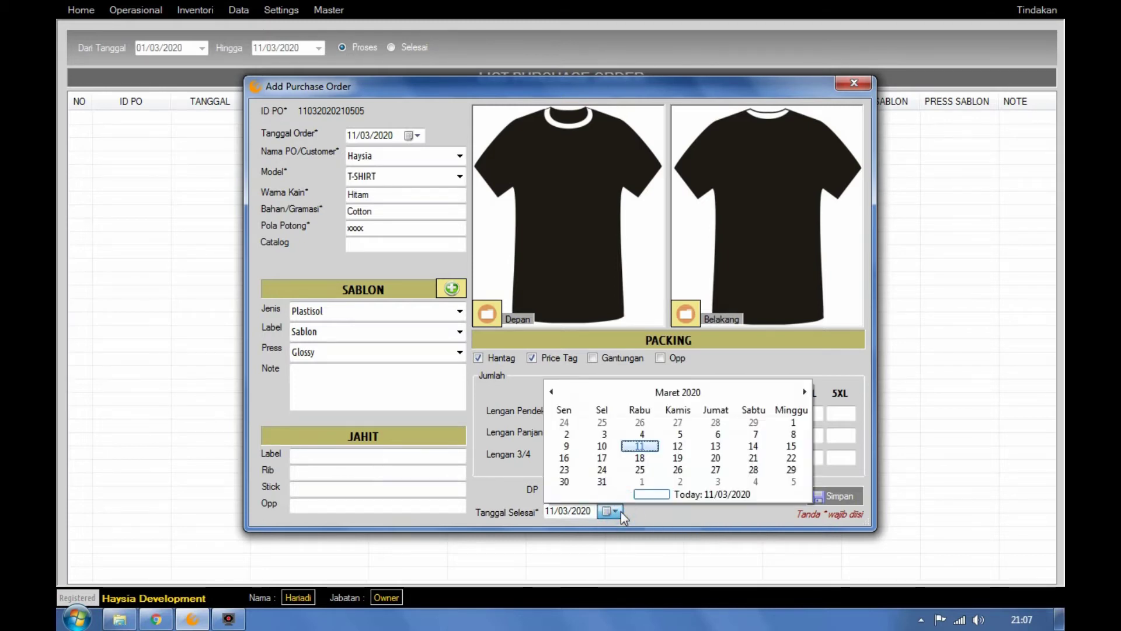
left_click(605, 459)
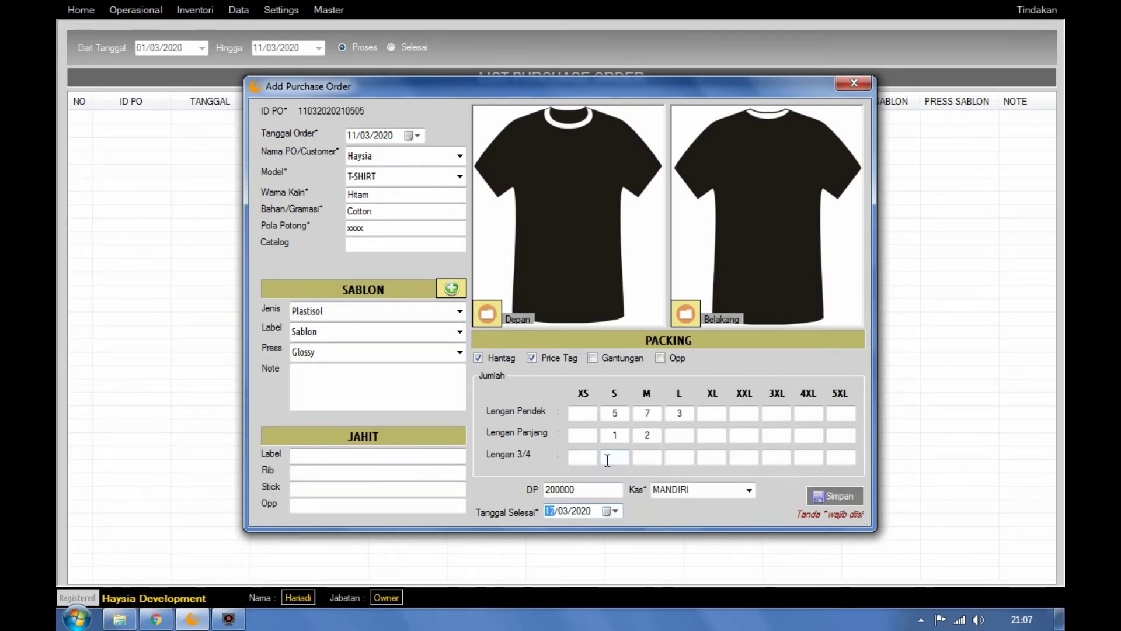
left_click(837, 496)
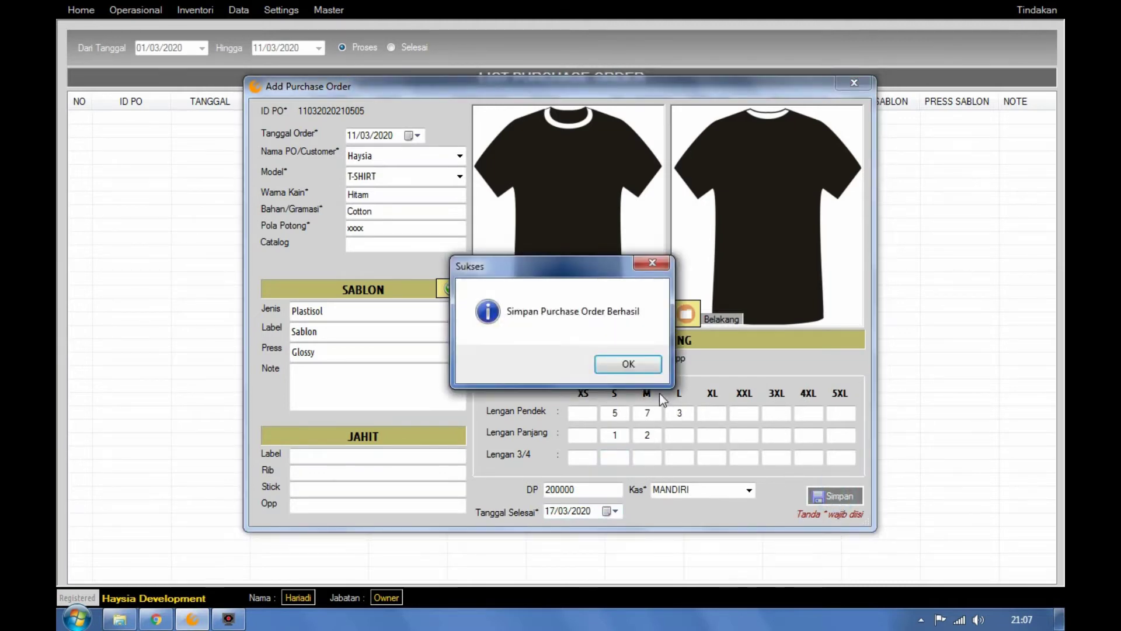
left_click(641, 364)
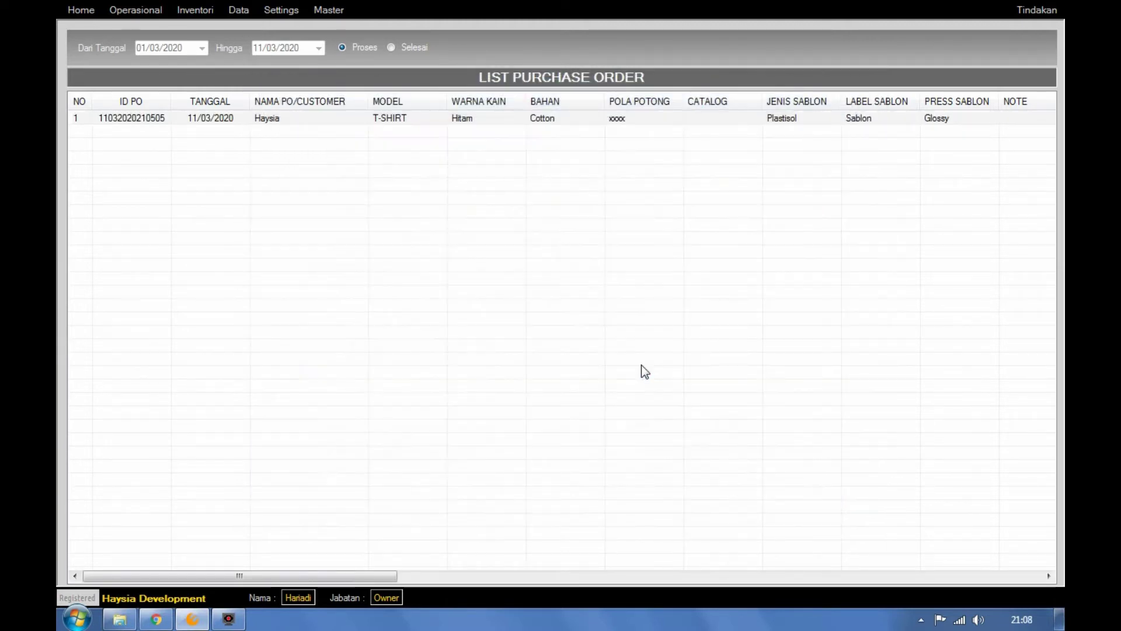
- Preview the printout of Haysia's purchase order at Page Width zoom, and close the preview
right_click(526, 118)
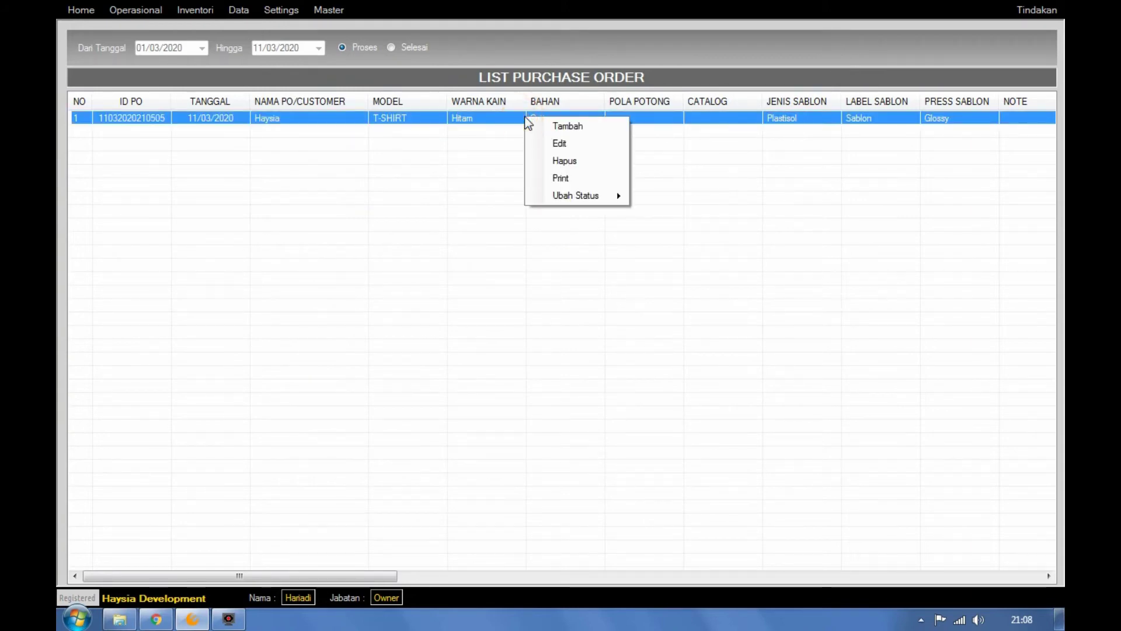
left_click(573, 179)
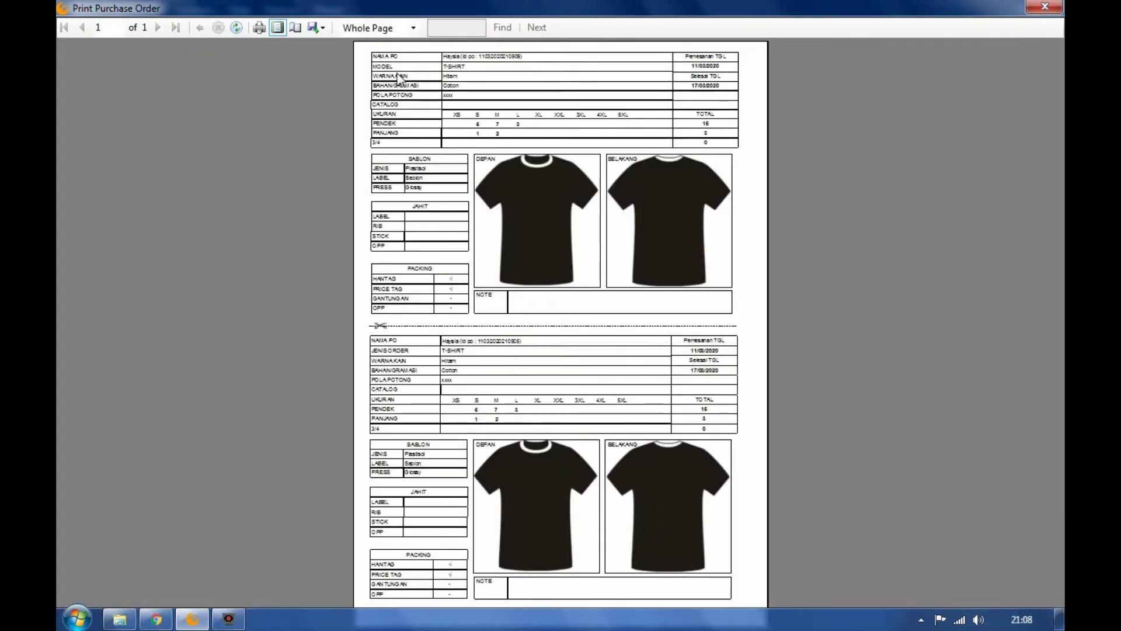
left_click(414, 28)
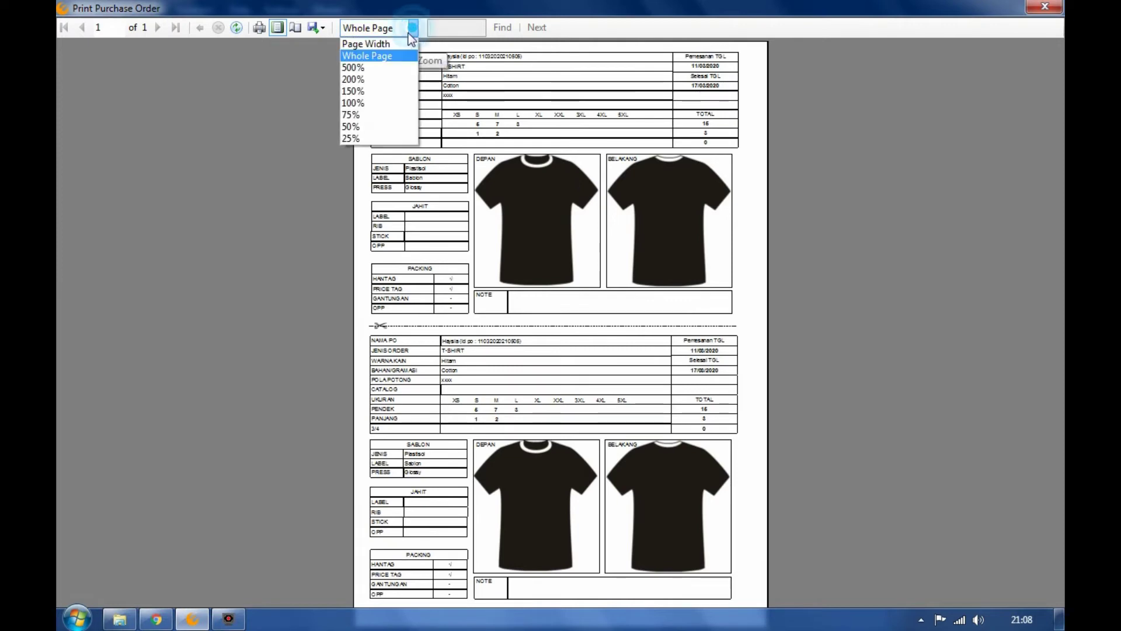
left_click(377, 39)
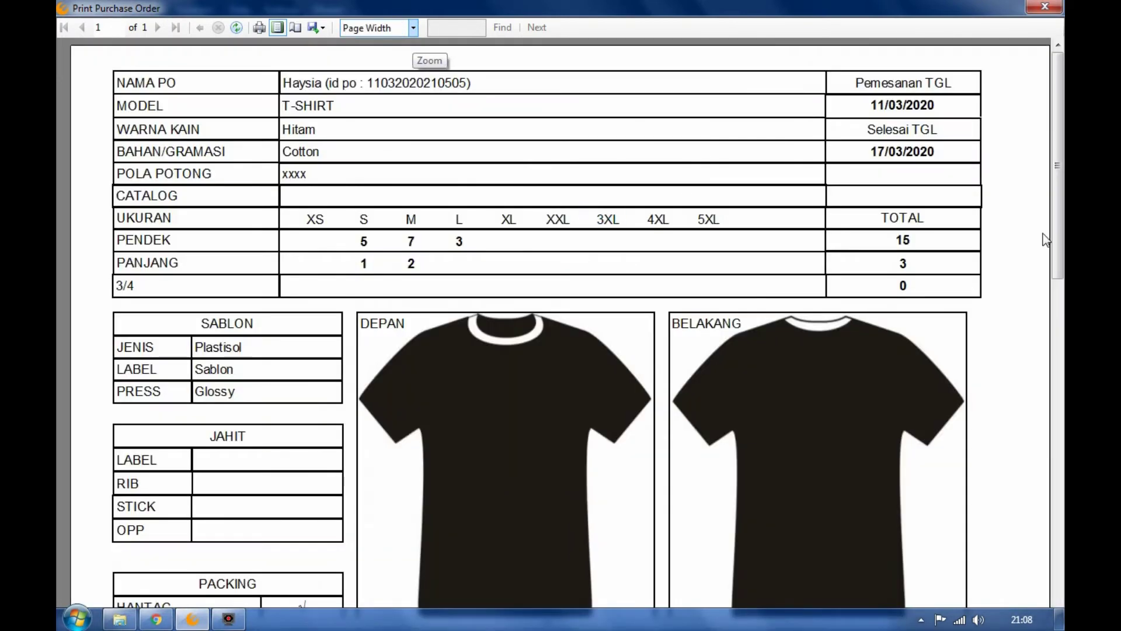
mouse_move(1062, 202)
left_mouse_down()
mouse_move(1063, 546)
mouse_move(1063, 327)
mouse_move(1063, 356)
mouse_move(1048, 197)
left_mouse_up()
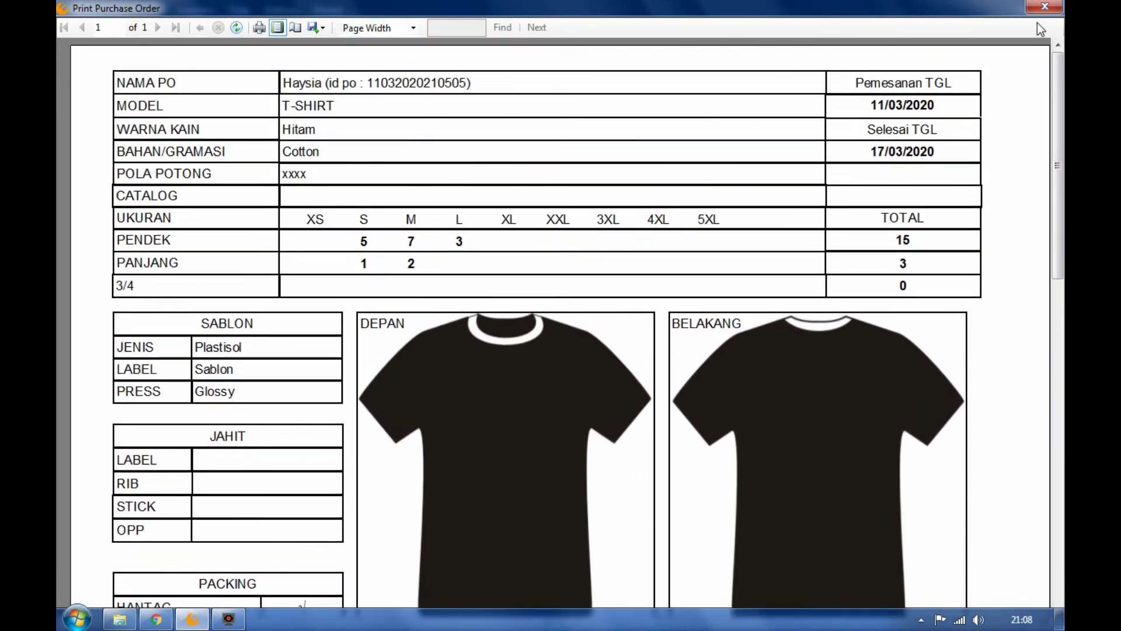
left_click(1045, 7)
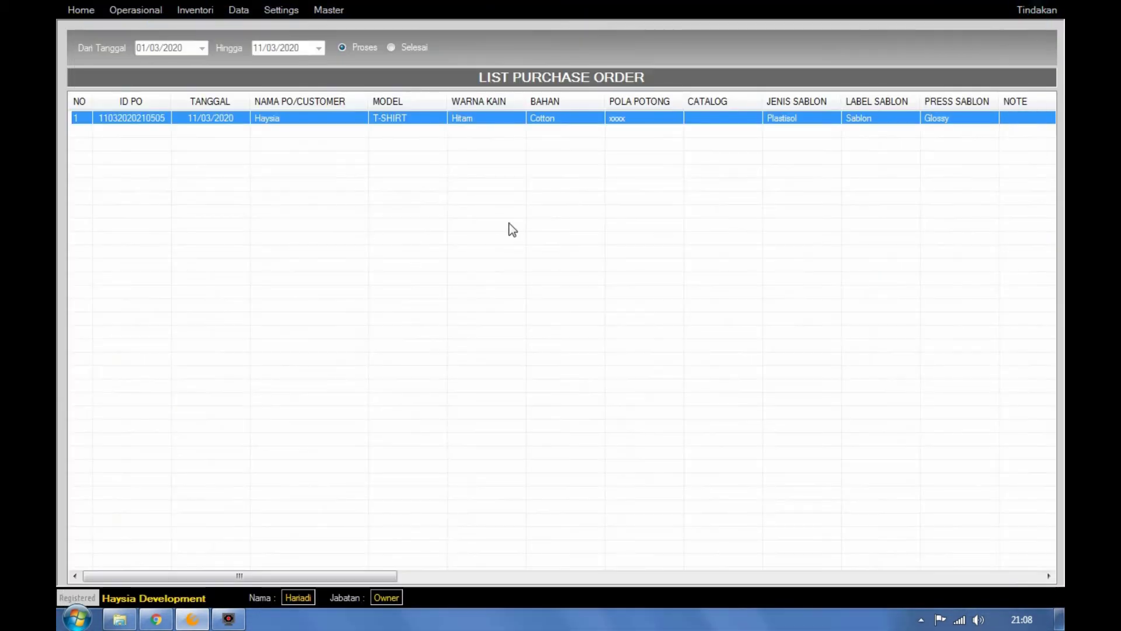
- Create a new invoice and select the ID PO of Haysia's T-shirt order for it
left_click(134, 10)
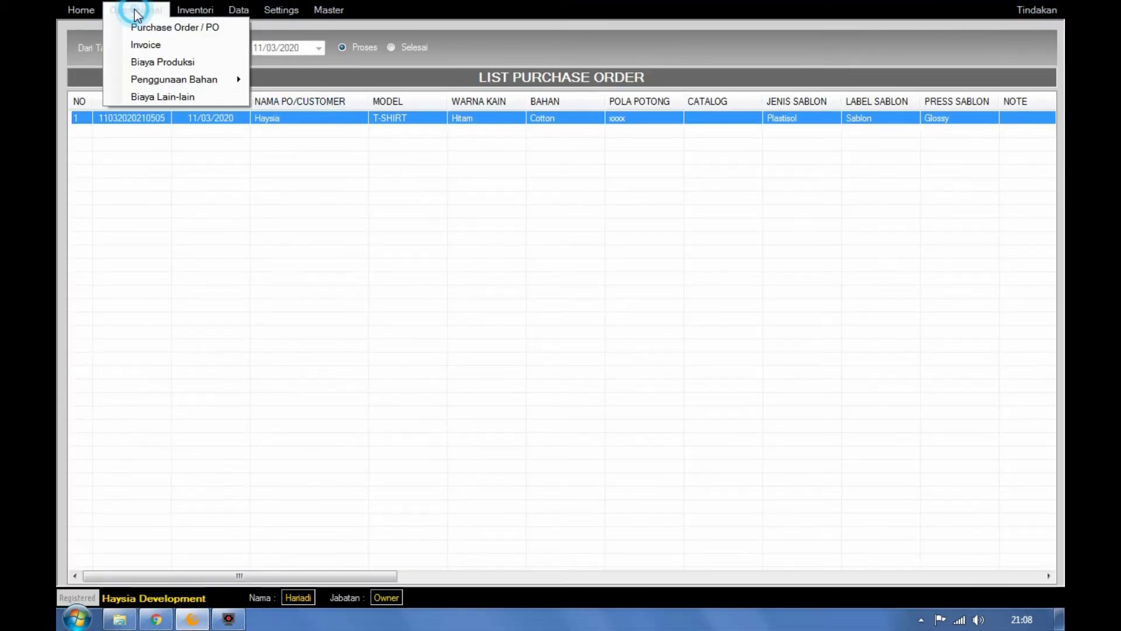
left_click(147, 43)
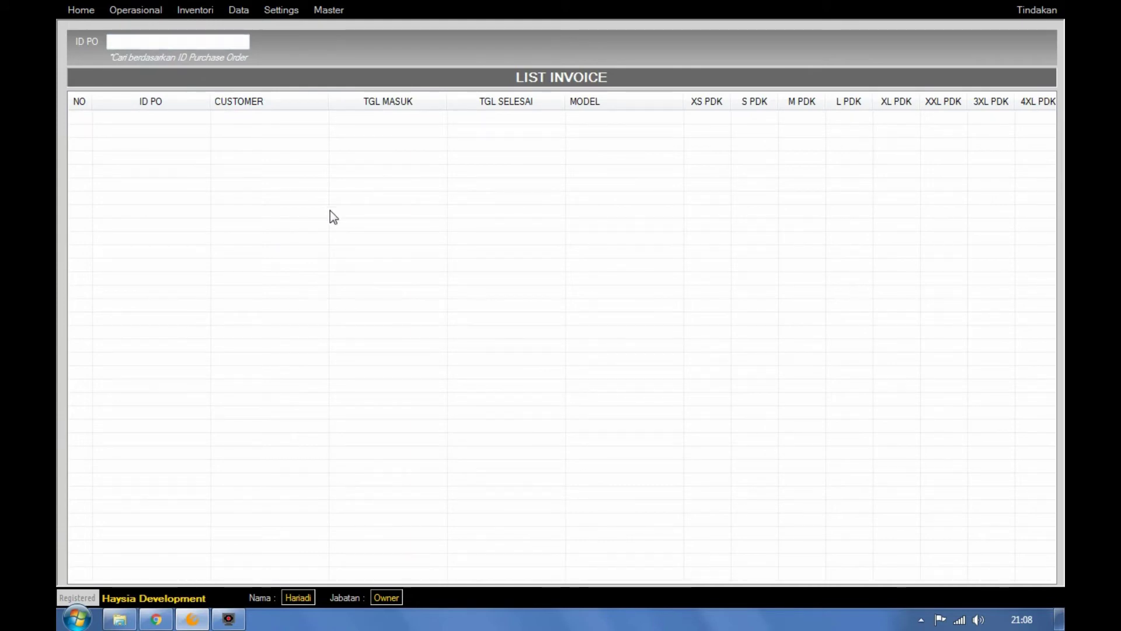
right_click(391, 191)
left_click(429, 196)
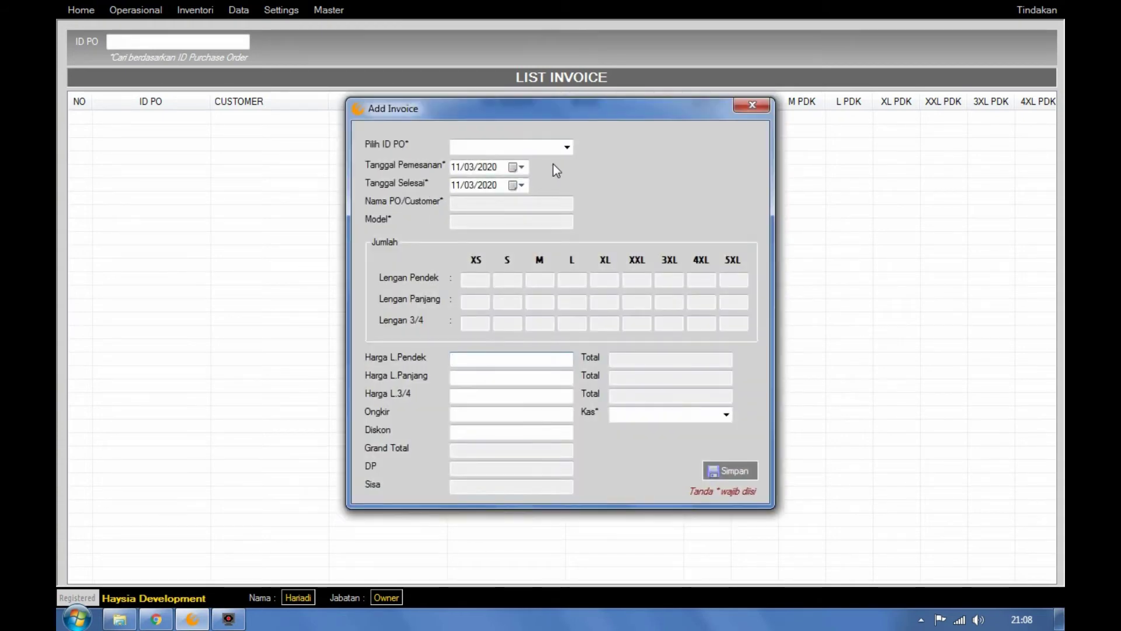
left_click(566, 146)
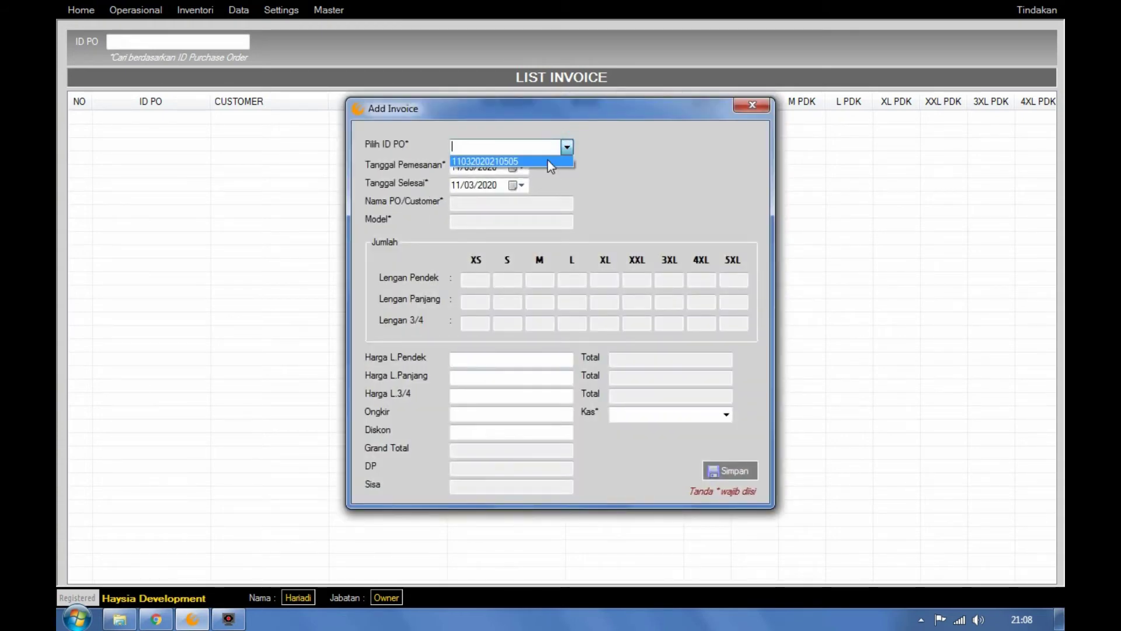
left_click(548, 160)
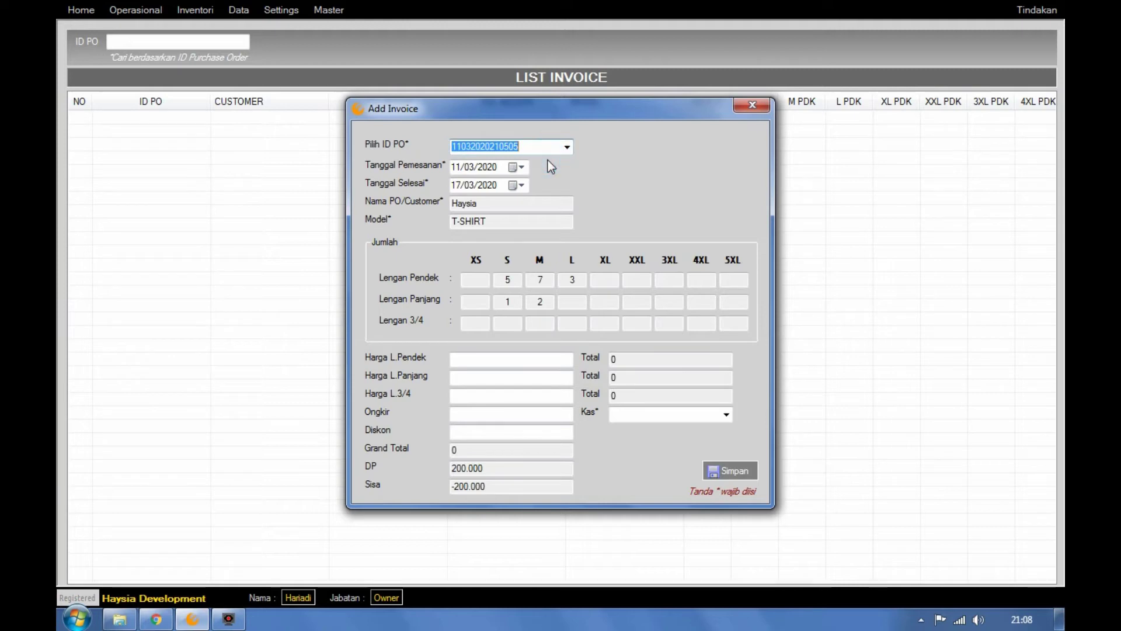
- Enter the invoice unit prices: 60000 for Harga L.Pendek and 70000 for Harga L.Panjang
left_click(502, 359)
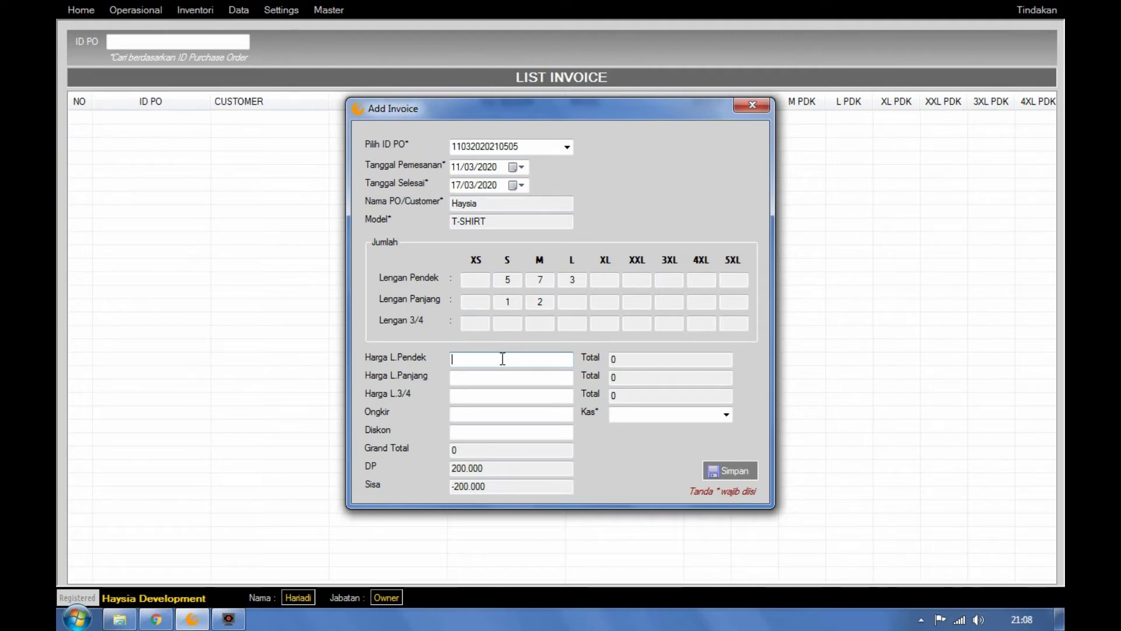
type("60000")
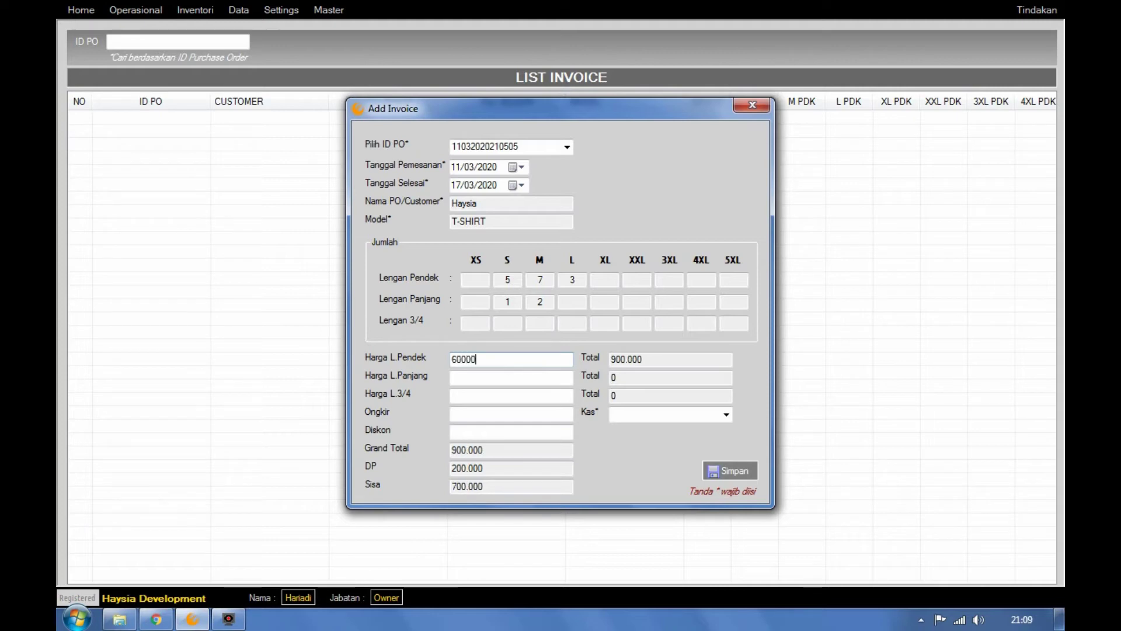
key("Tab")
type("70000")
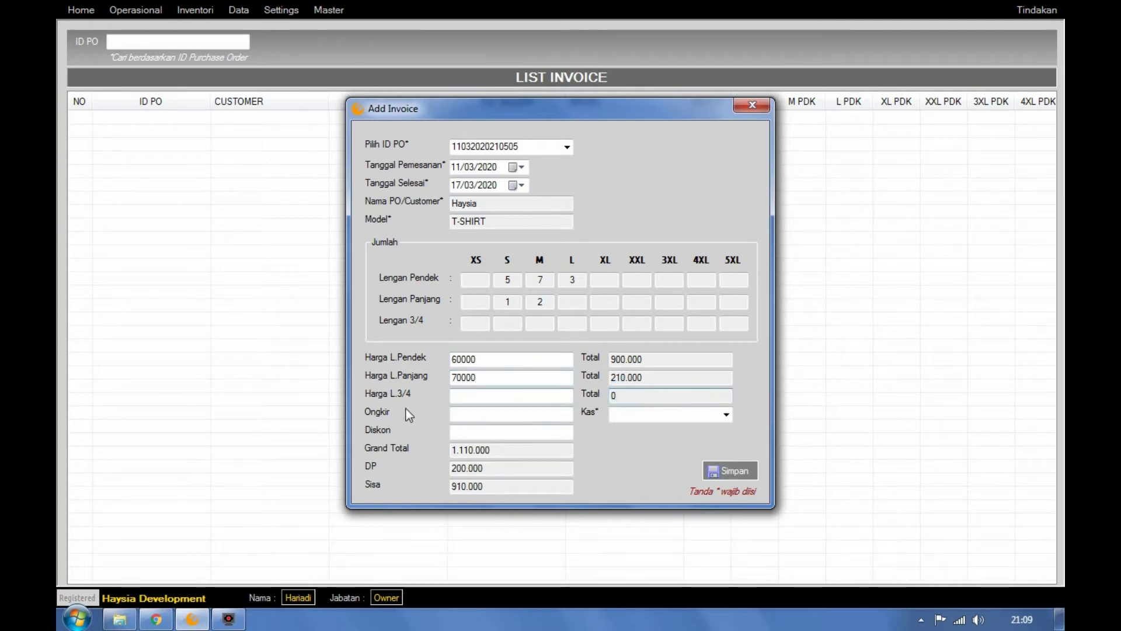
- Set the invoice's Ongkir to 100000 and leave Diskon empty
left_click(529, 415)
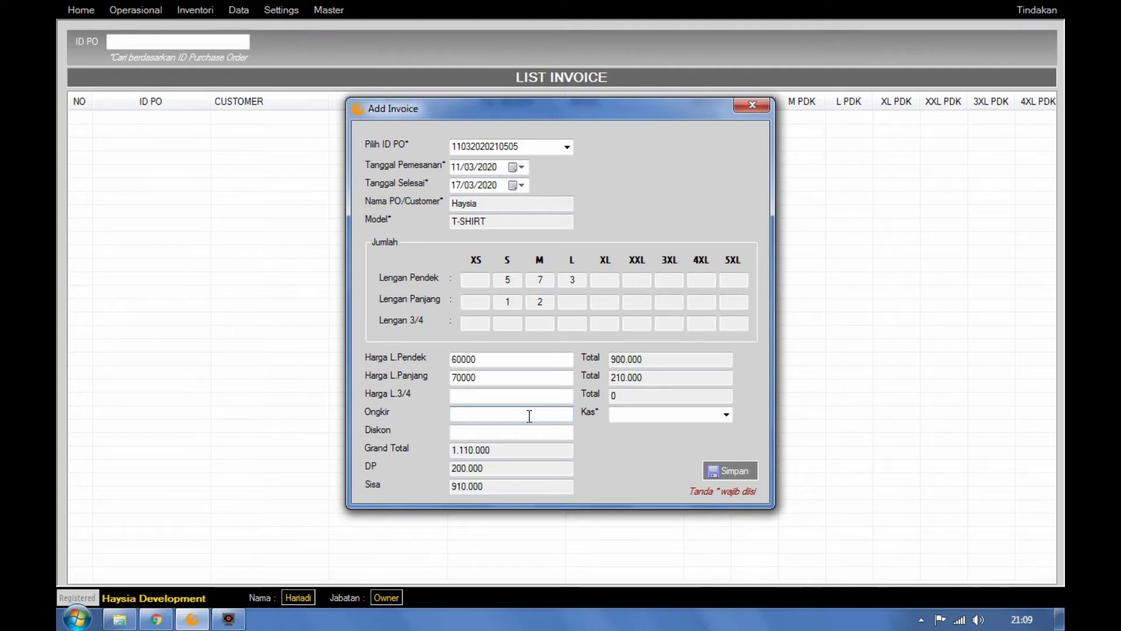
type("1000000")
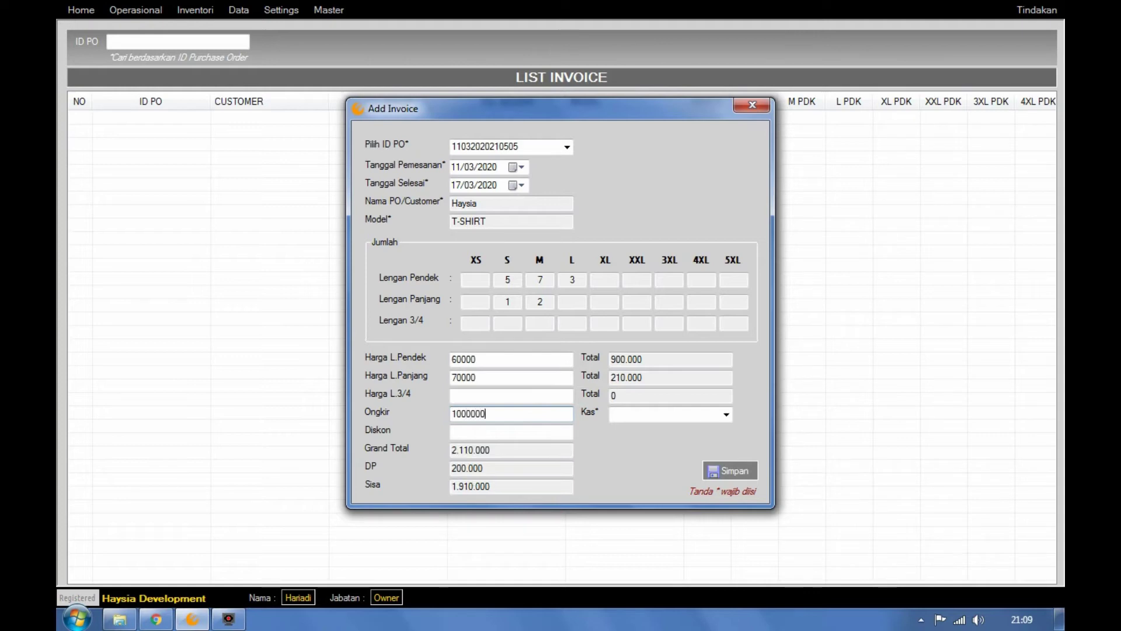
key("BackSpace")
left_click(493, 431)
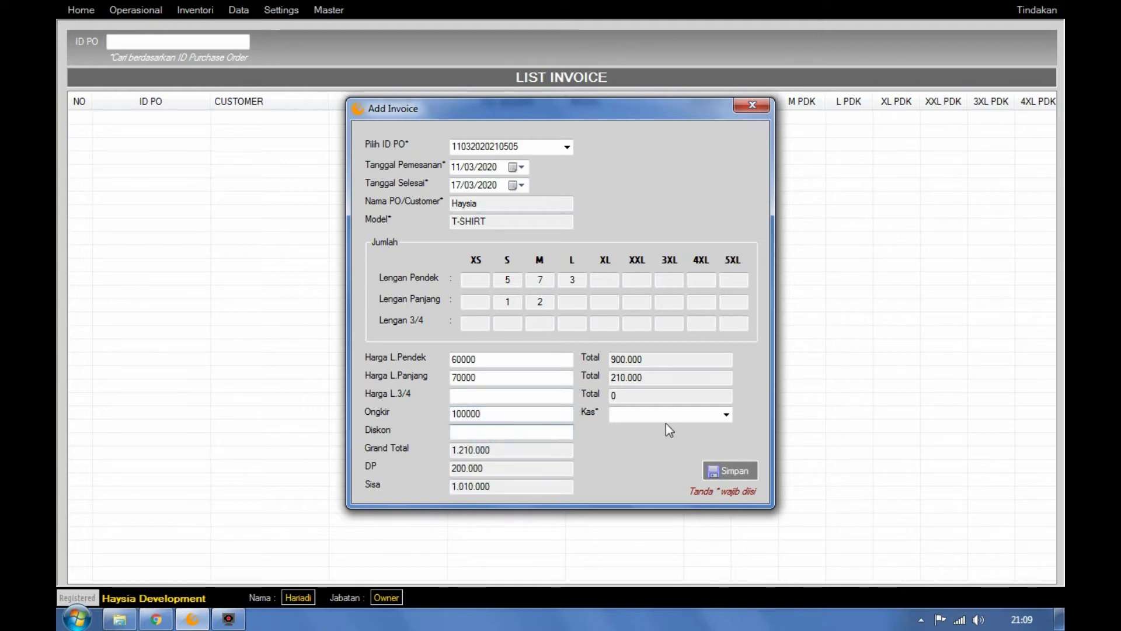
- Choose BNI as the invoice's Kas account and save the invoice
left_click(726, 419)
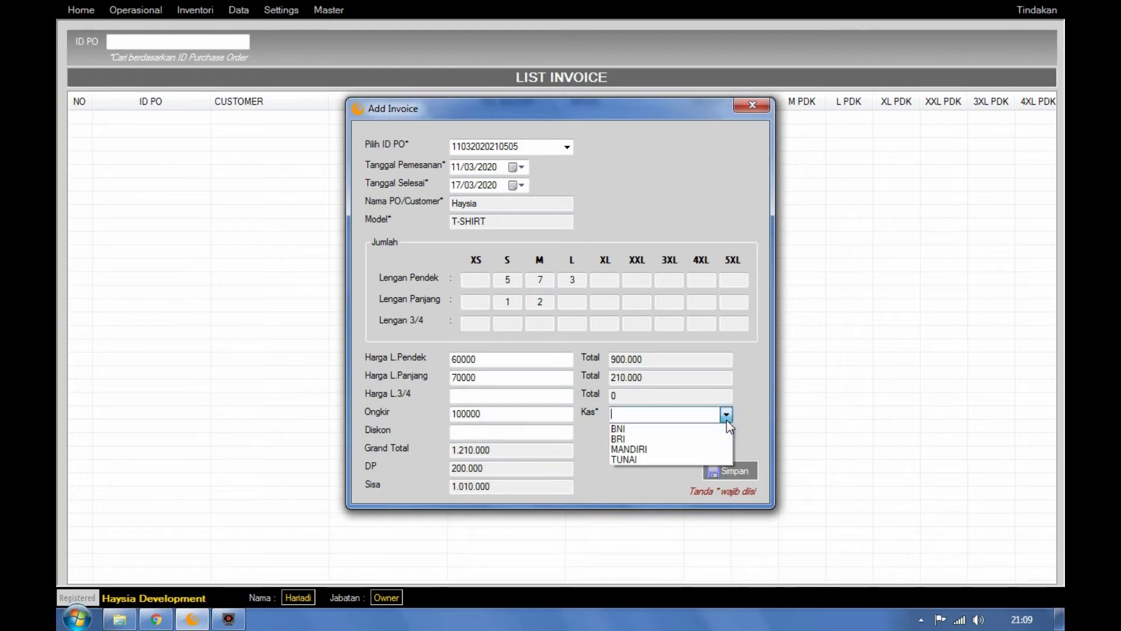
left_click(690, 427)
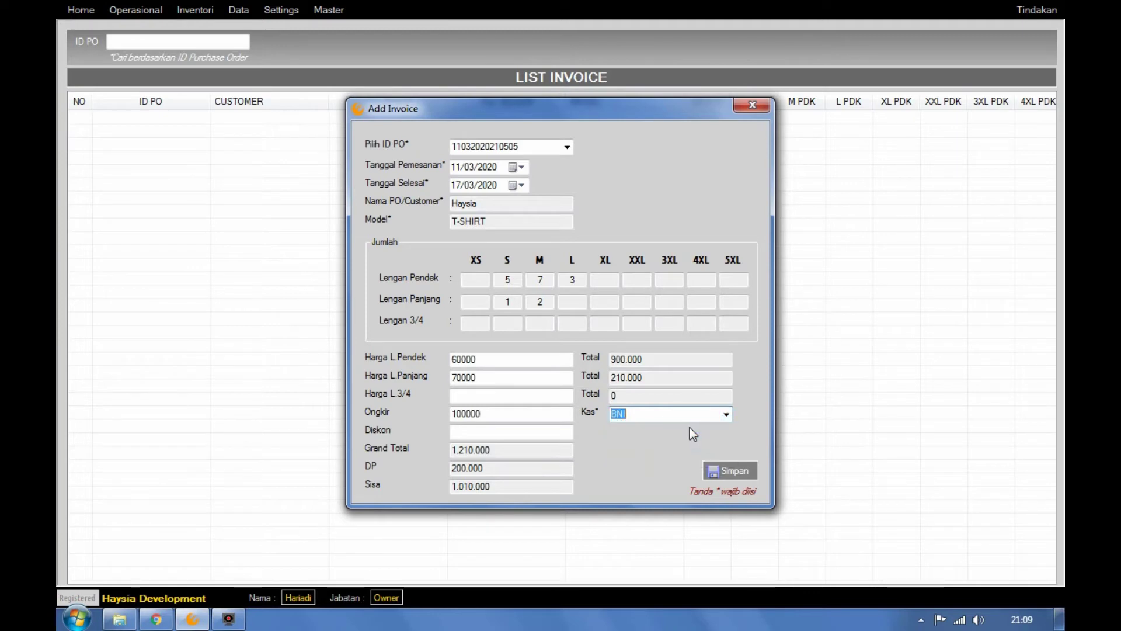
left_click(724, 474)
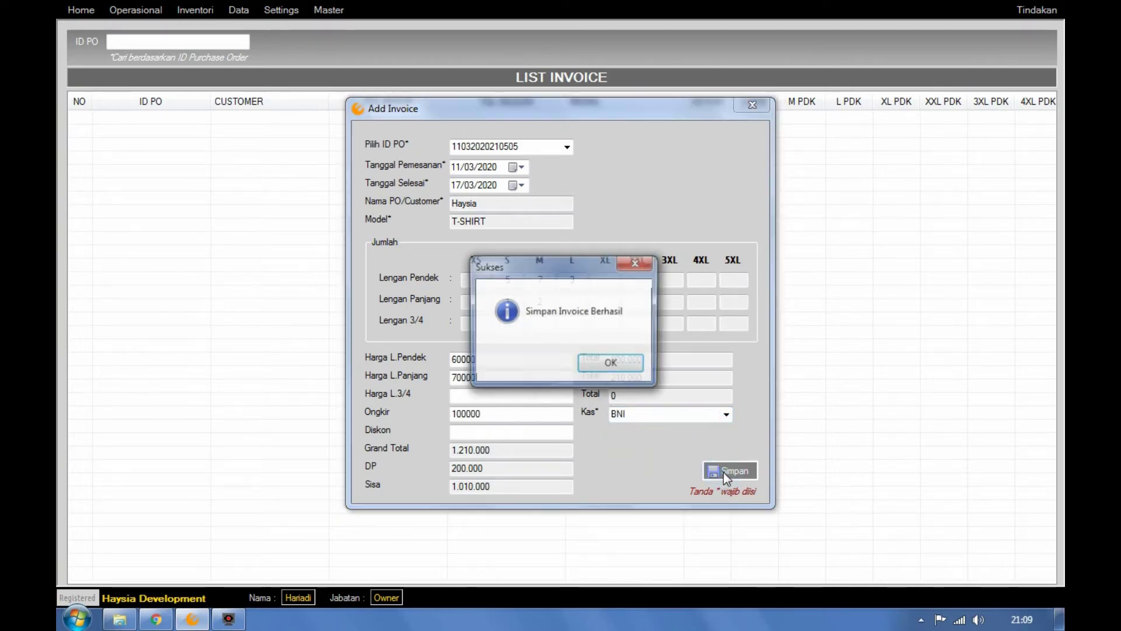
left_click(621, 369)
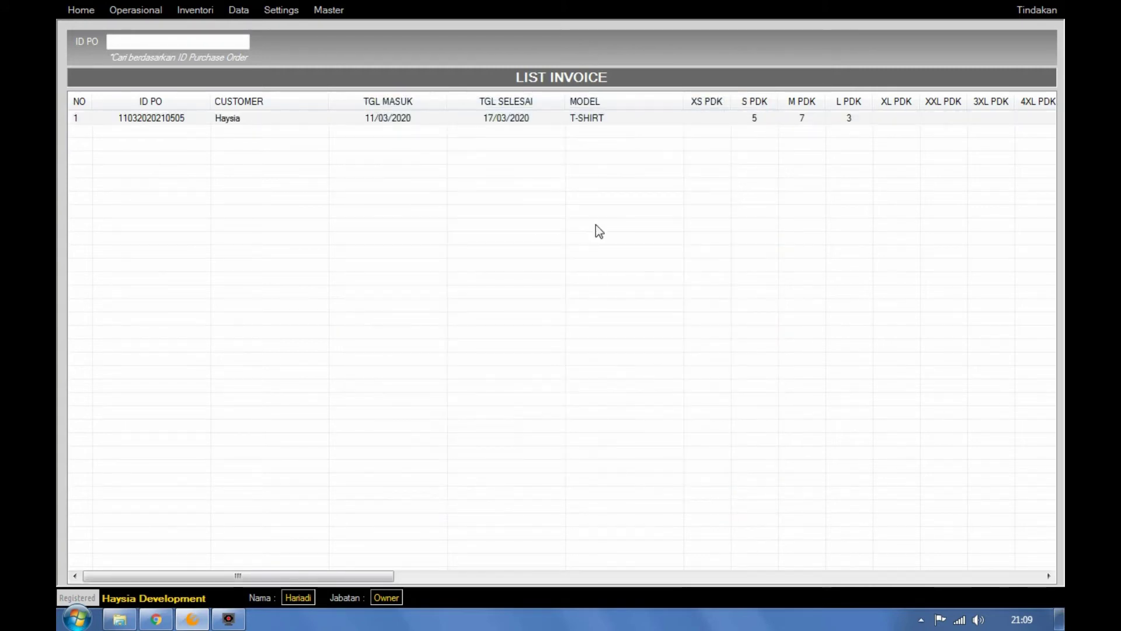
- Preview the printout of Haysia's invoice at Page Width zoom, check its export formats and payment summary, and close the preview
right_click(552, 120)
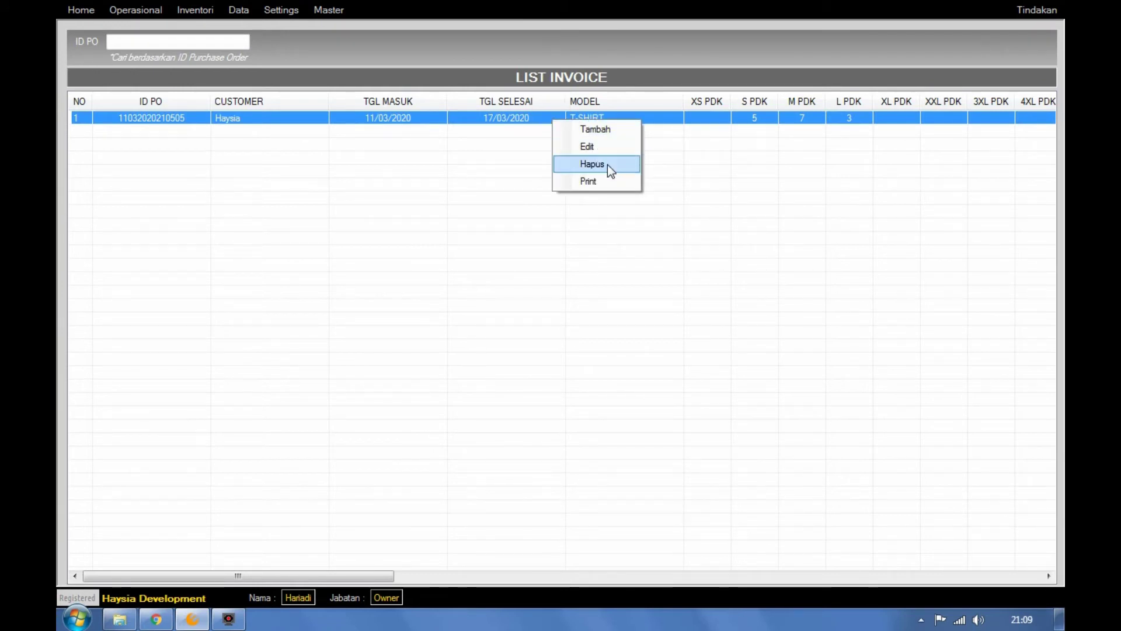
left_click(597, 181)
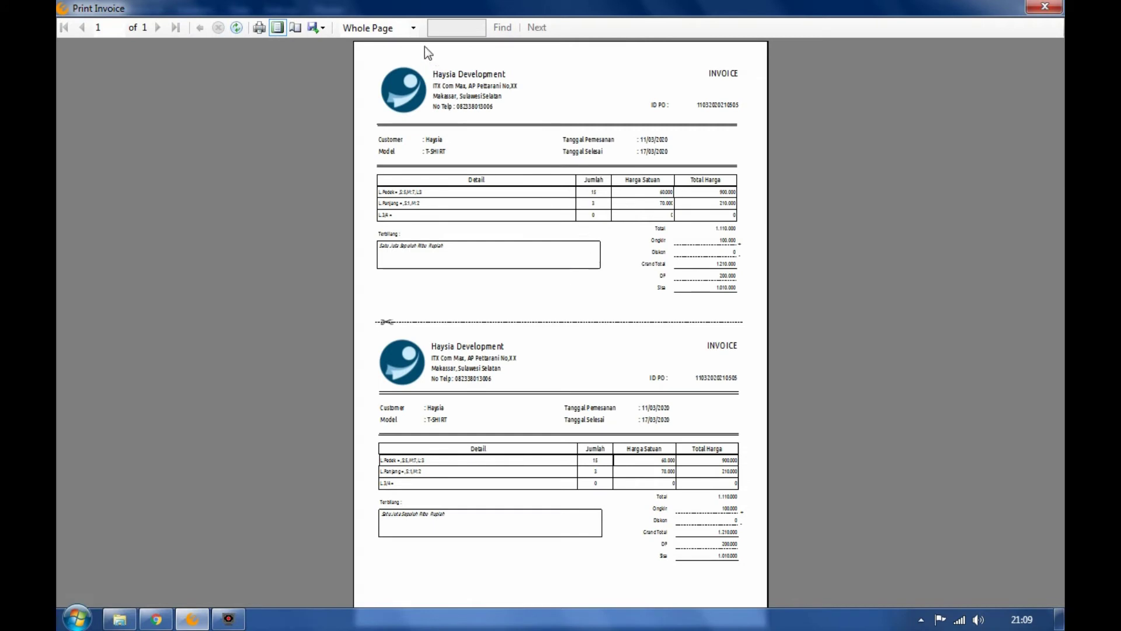
left_click(411, 28)
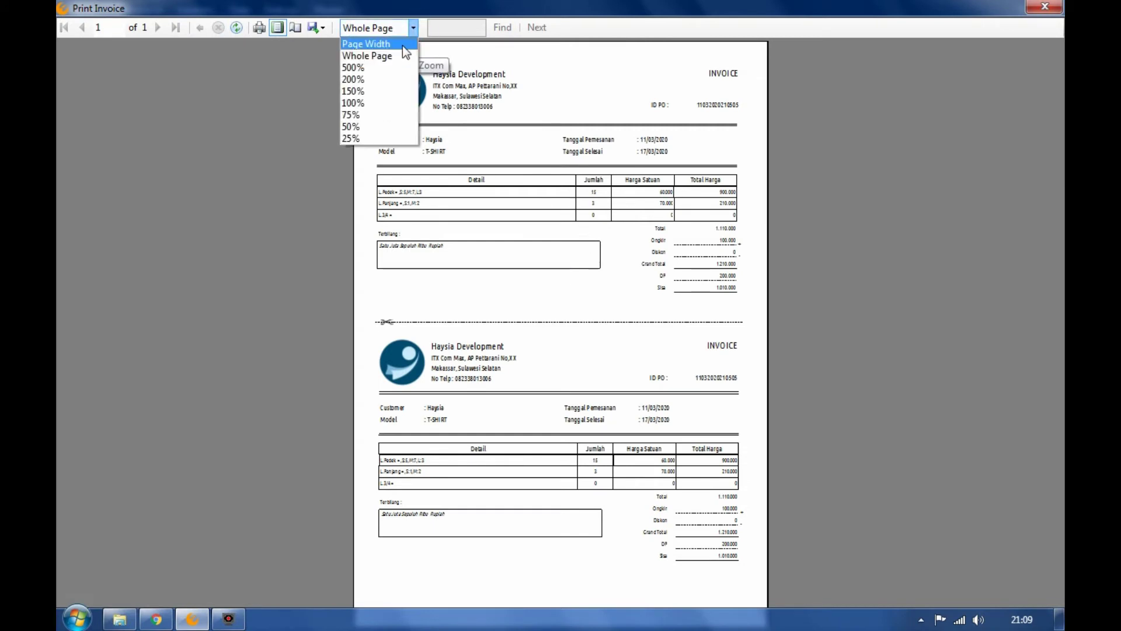
left_click(402, 46)
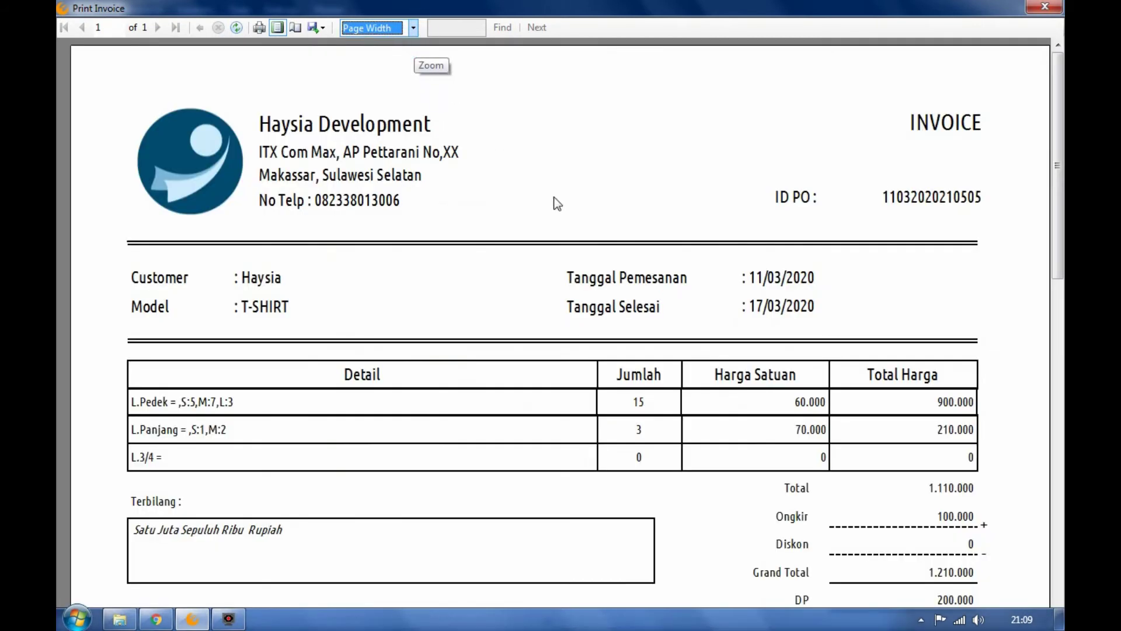
left_click(643, 151)
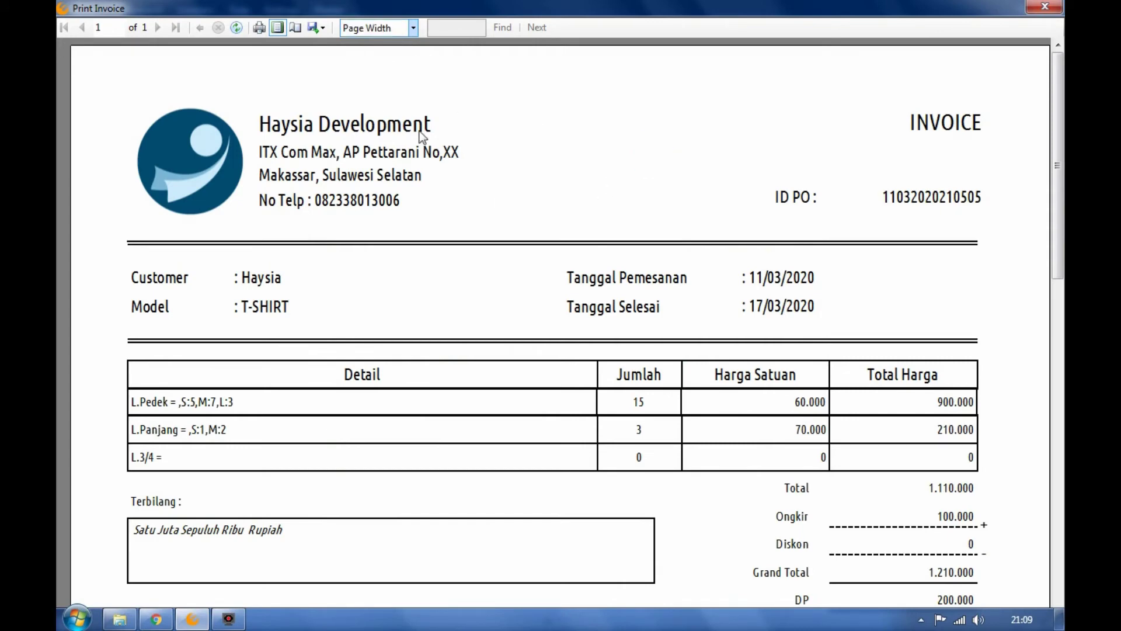
left_click(323, 28)
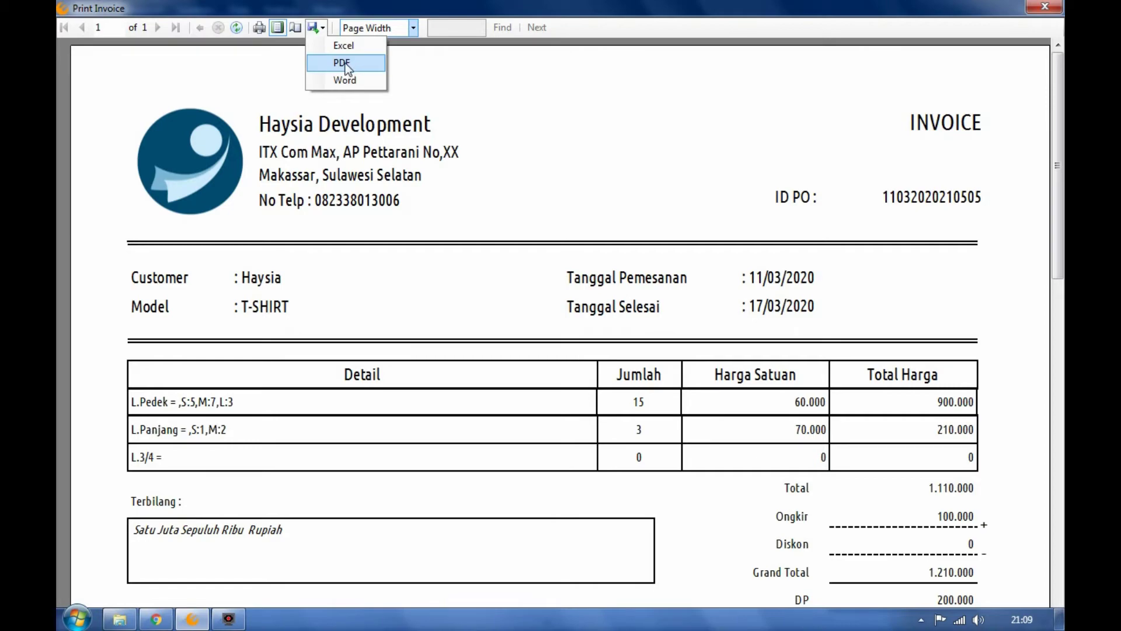
left_click(658, 157)
mouse_move(1062, 250)
left_mouse_down()
mouse_move(1054, 529)
mouse_move(1049, 262)
left_mouse_up()
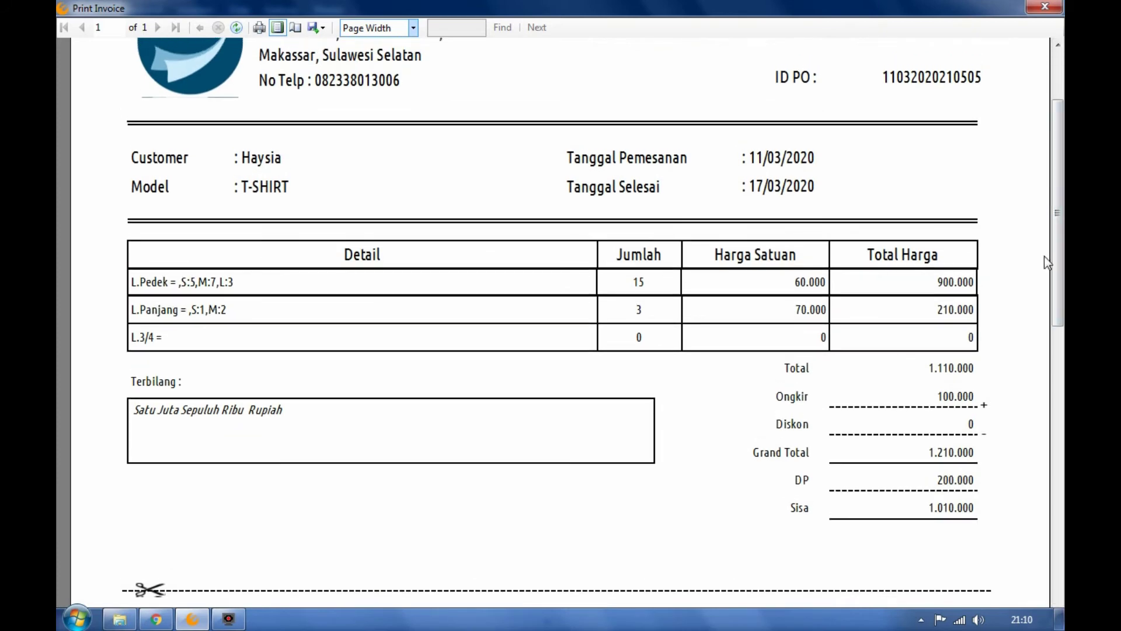
left_click(1044, 6)
- Start a new Biaya Produksi entry and select the T-shirt order's ID PO for it
left_click(136, 10)
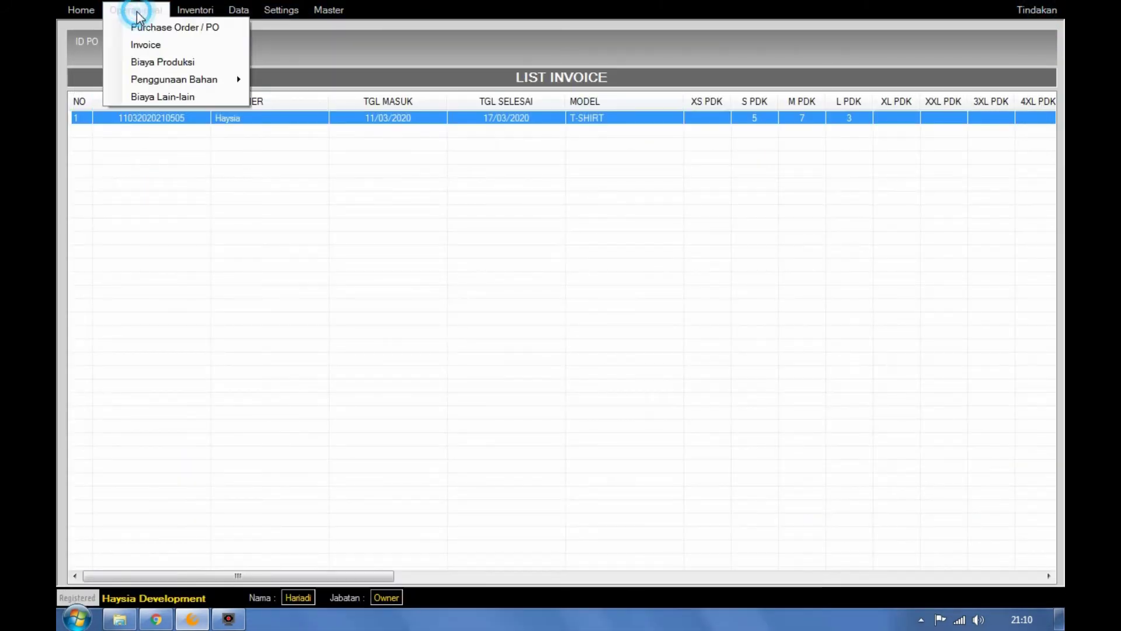
left_click(175, 63)
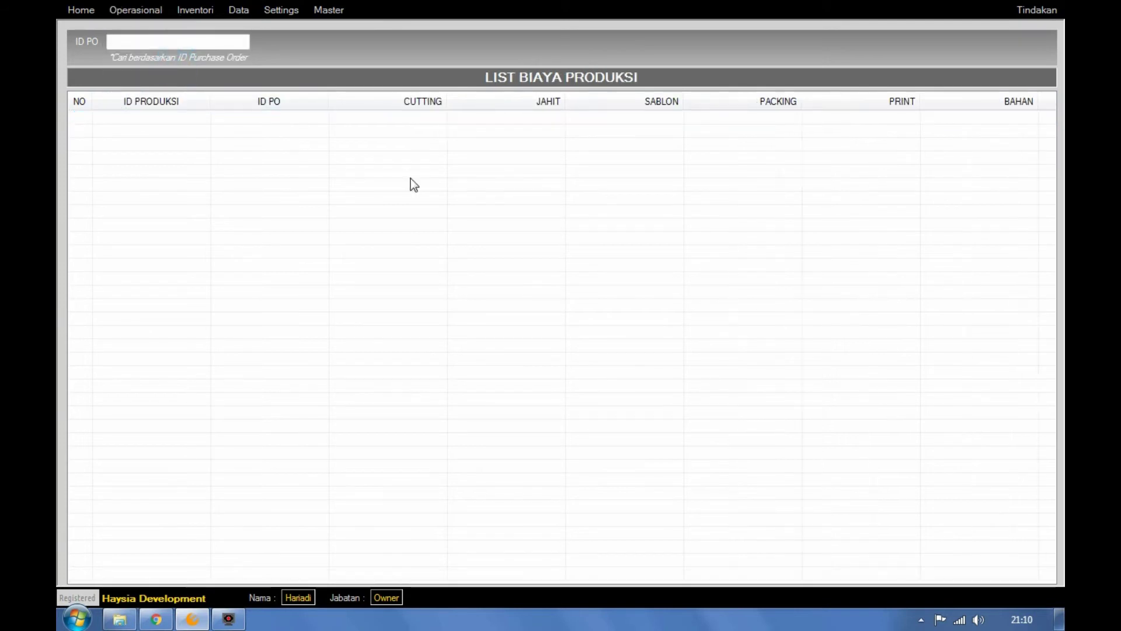
right_click(532, 215)
left_click(562, 222)
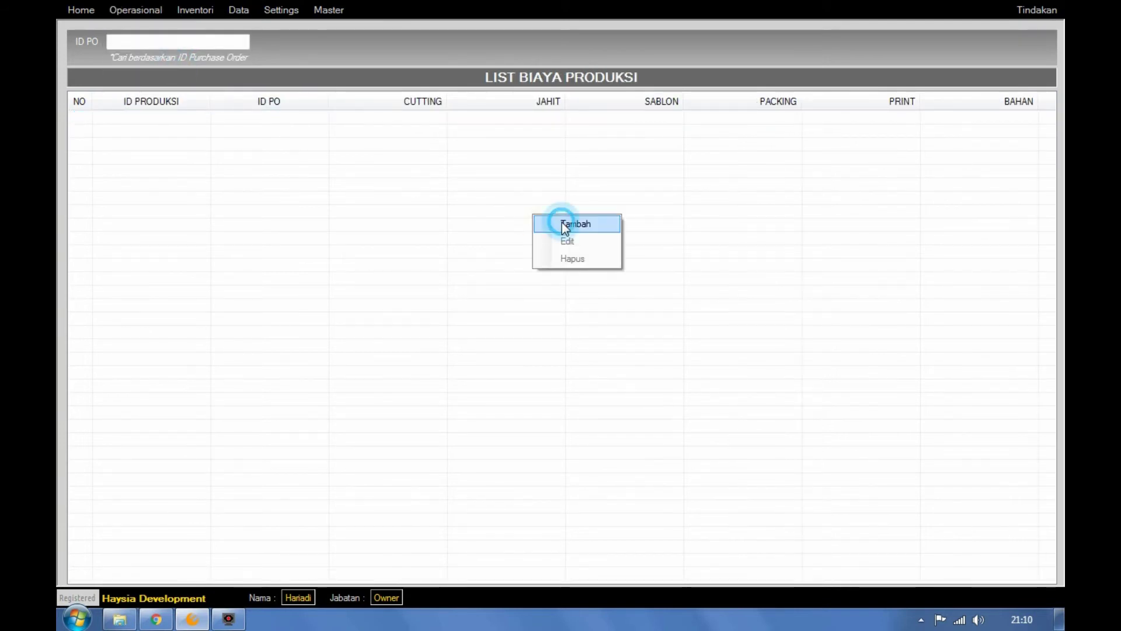
left_click(651, 157)
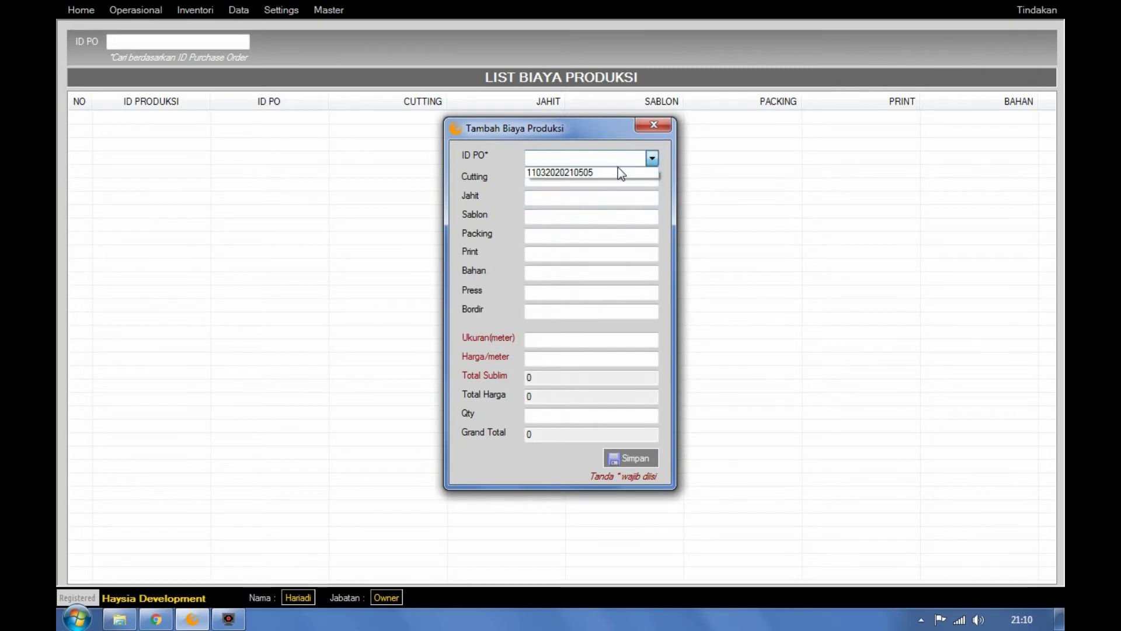
left_click(619, 170)
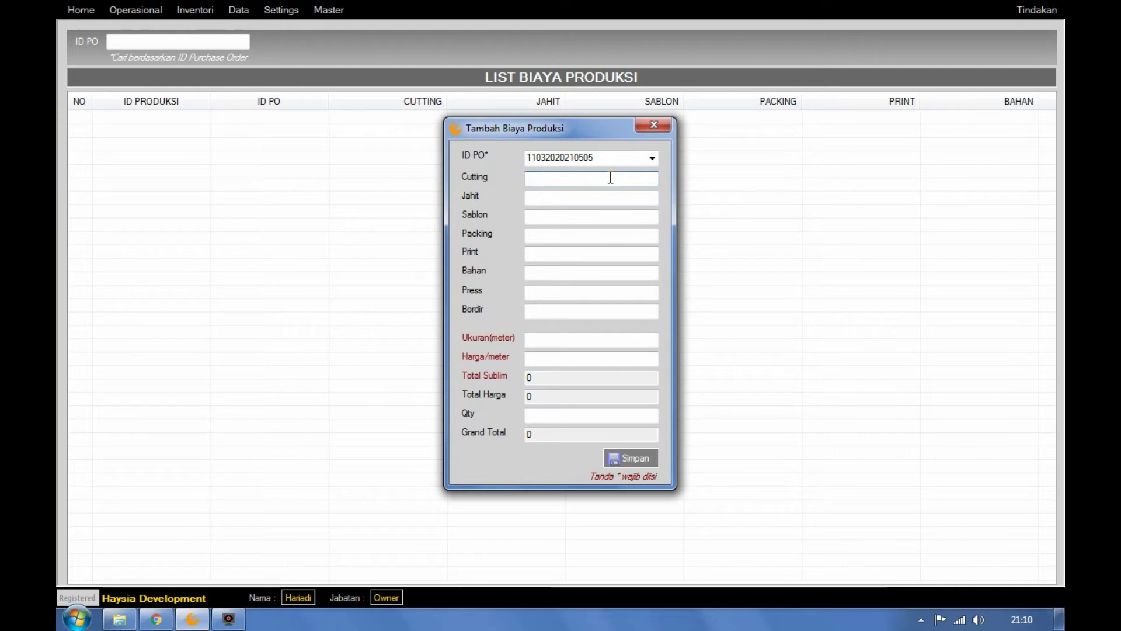
- Enter the order's production costs: 1000 each for Cutting, Jahit and Sablon, and 700 for Packing
type("1000")
key("Tab")
type("1000")
key("Tab")
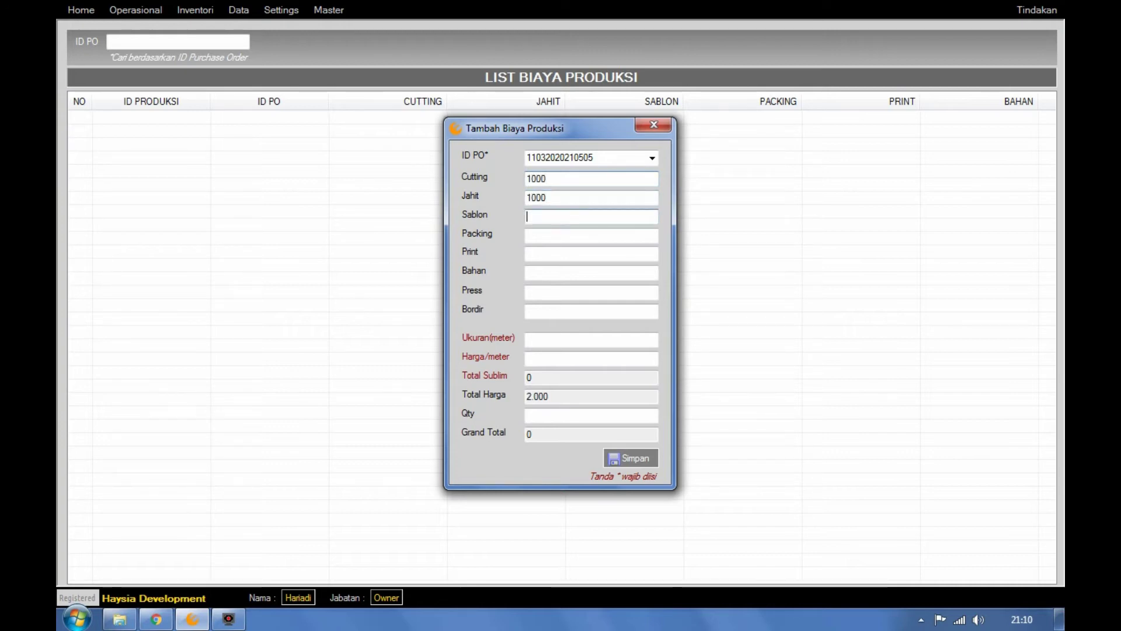
type("1000")
key("Tab")
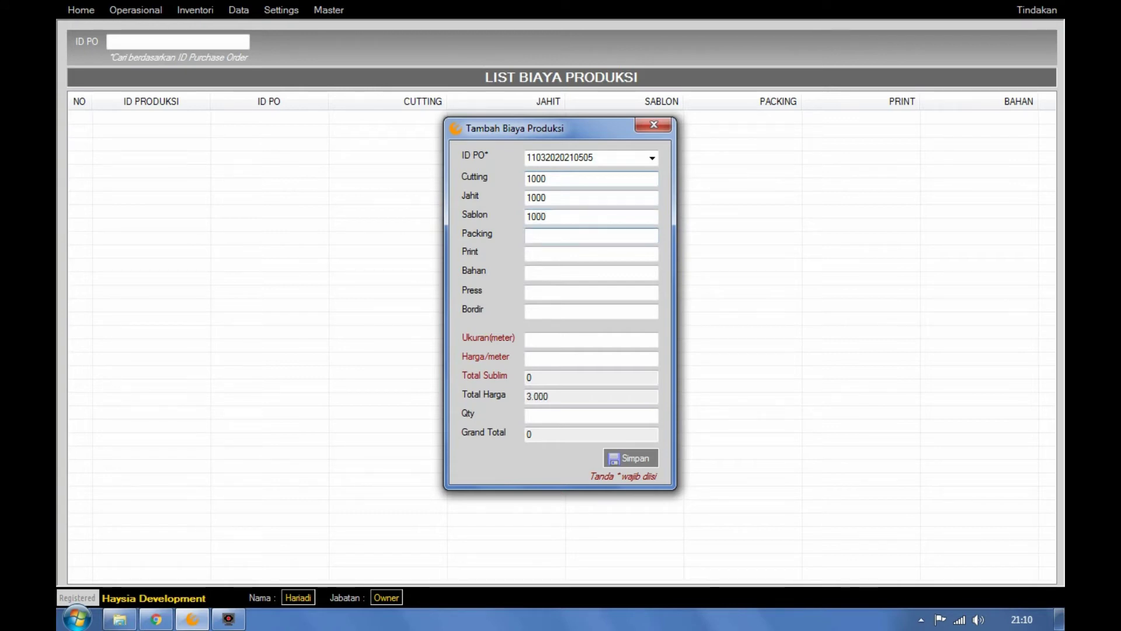
type("700")
key("Tab")
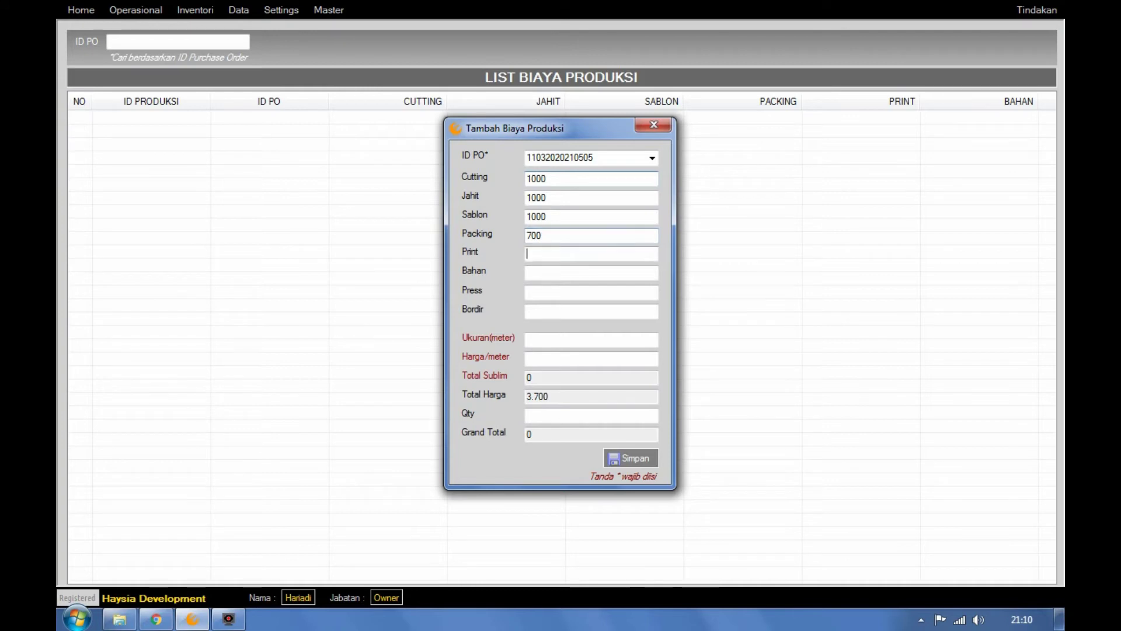
- Set the production cost for Print to 1000 and for Bahan to 1500
type("1000")
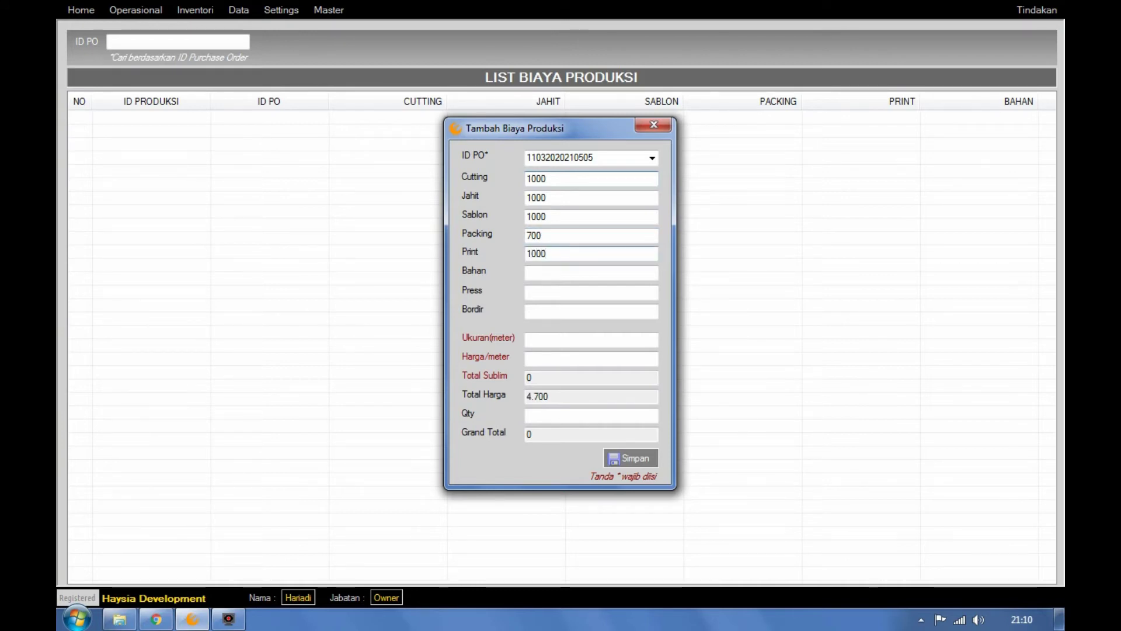
type("1500")
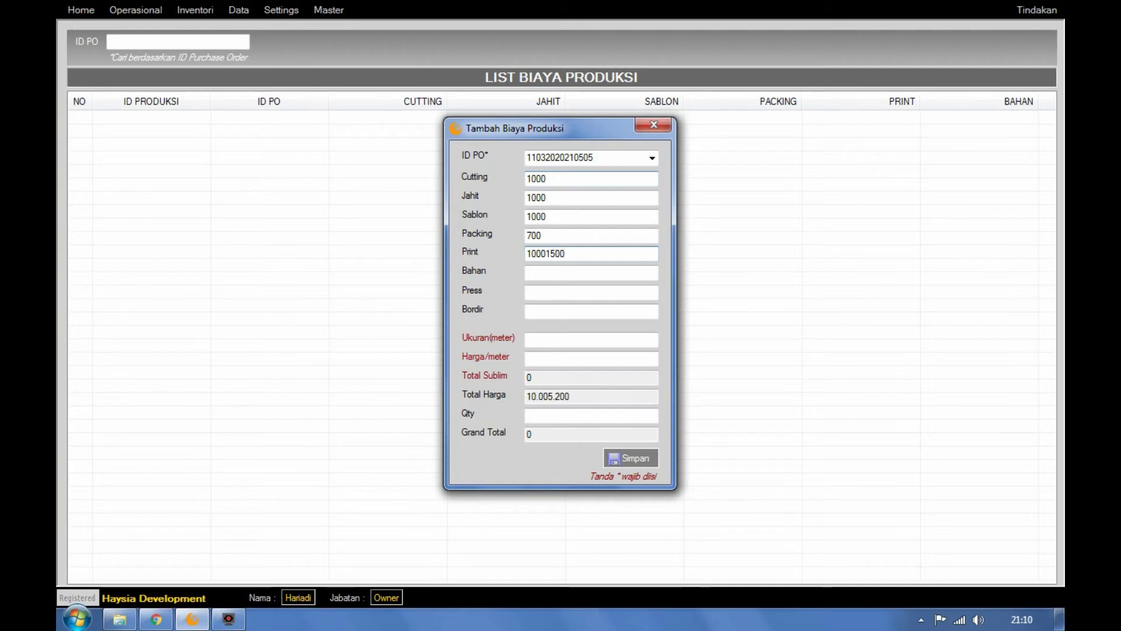
key("BackSpace")
key("BackSpace")
key("BackSpace")
key("BackSpace")
left_click(591, 272)
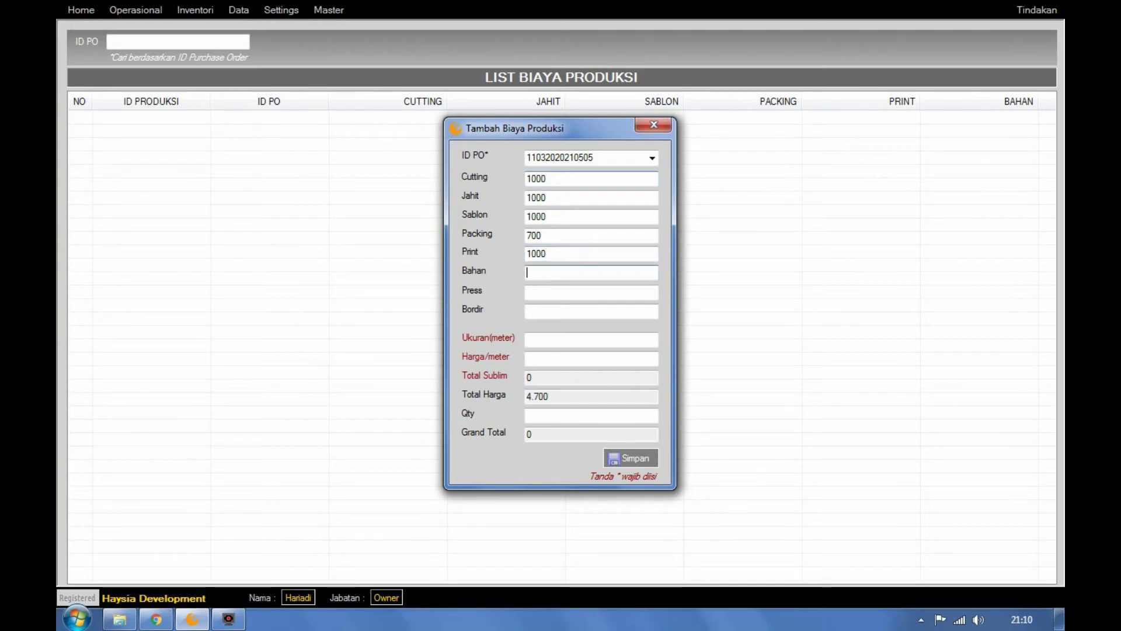
type("1500")
left_click(590, 339)
type("10")
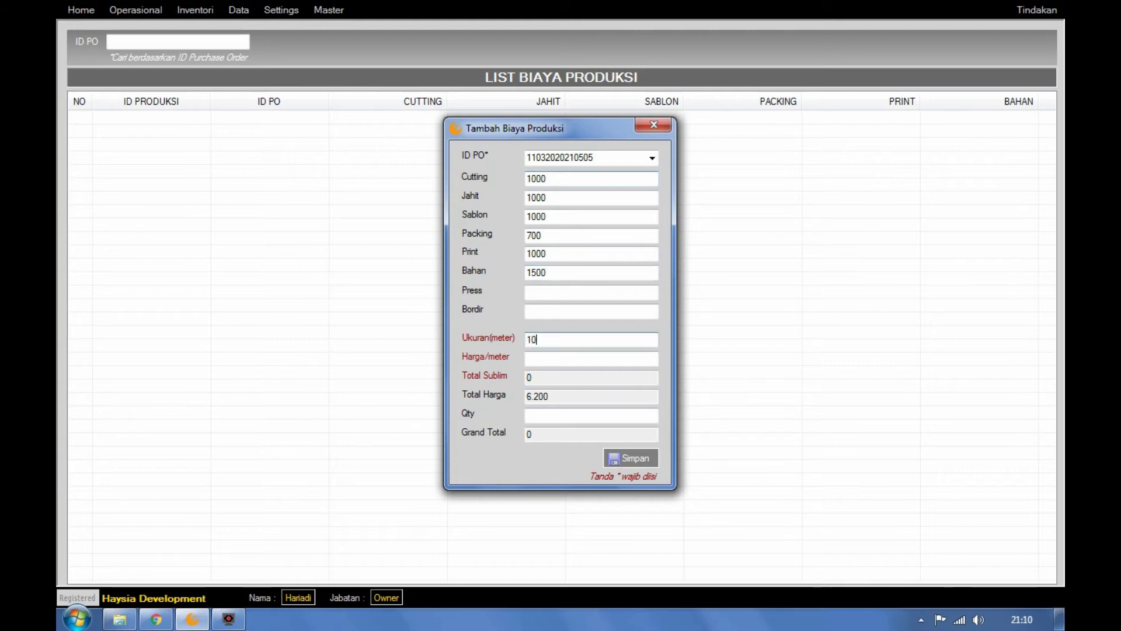
key("BackSpace")
key("BackSpace")
- Set both the Press and Bordir production costs to 1000
left_click(549, 292)
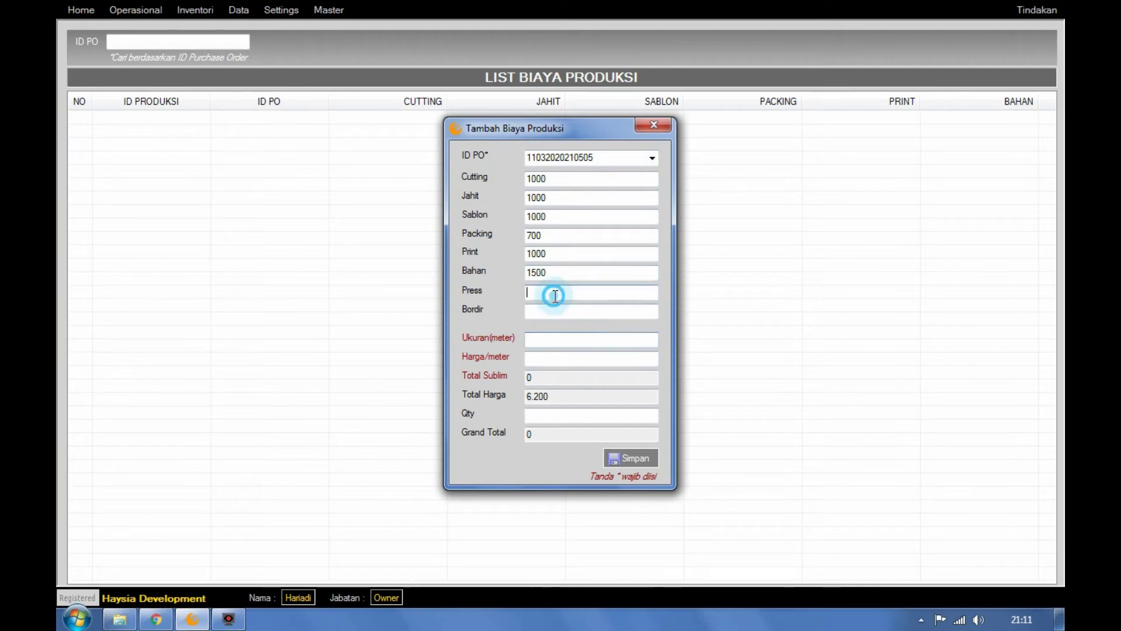
type("1000")
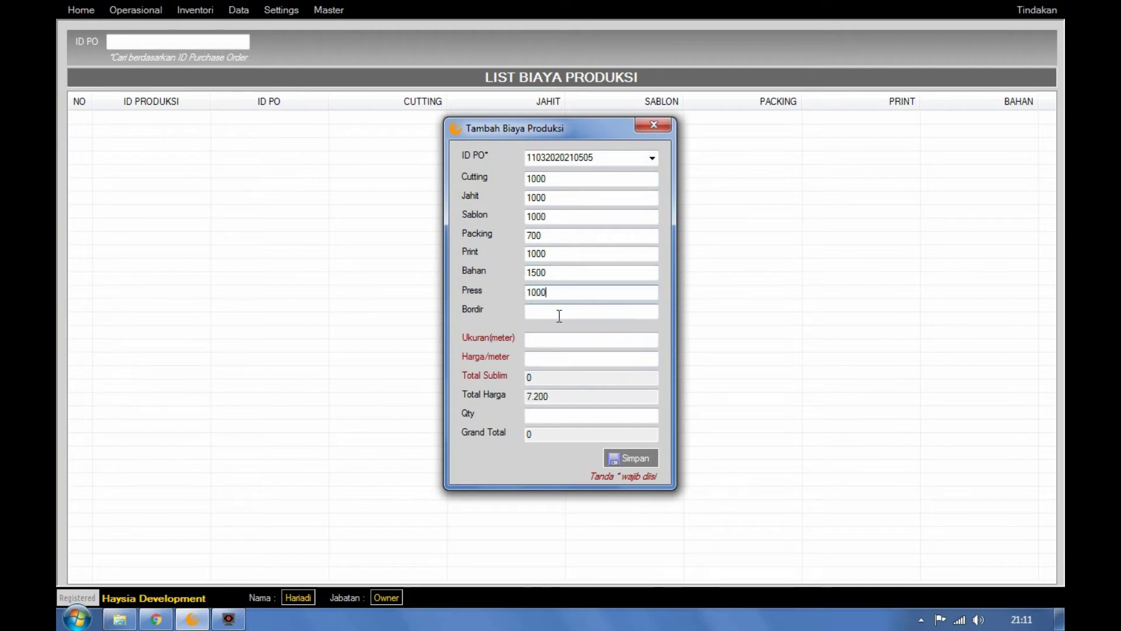
left_click(560, 313)
type("1000")
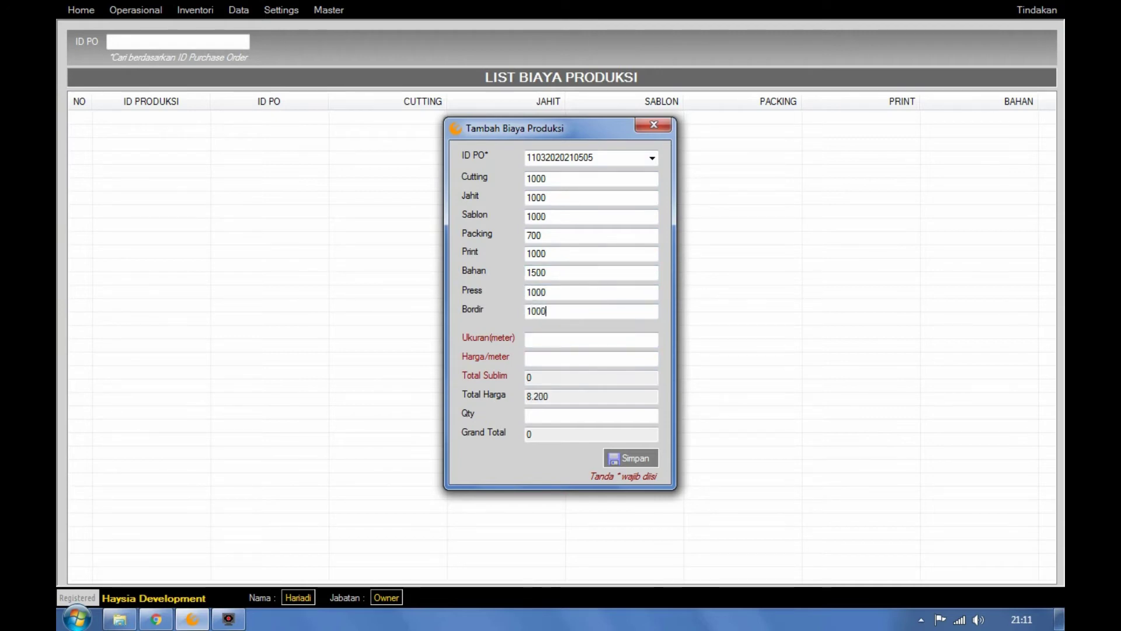
- Leave Ukuran and Harga/meter empty, set Qty to 10, and save the production cost entry
left_click(562, 336)
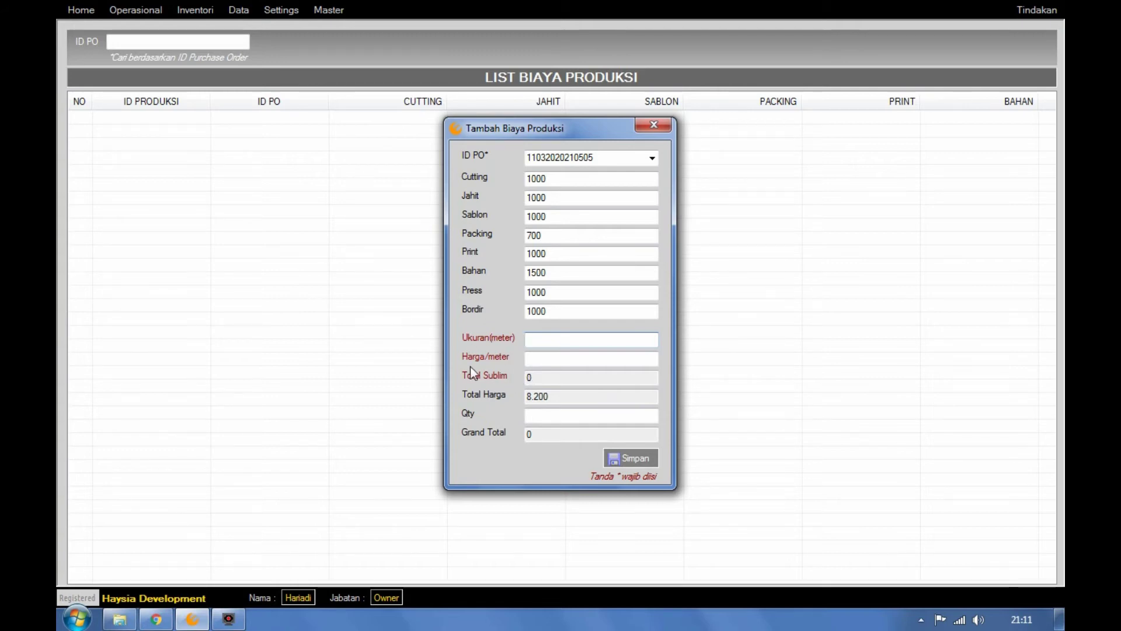
left_click(558, 377)
left_click(556, 413)
type("10")
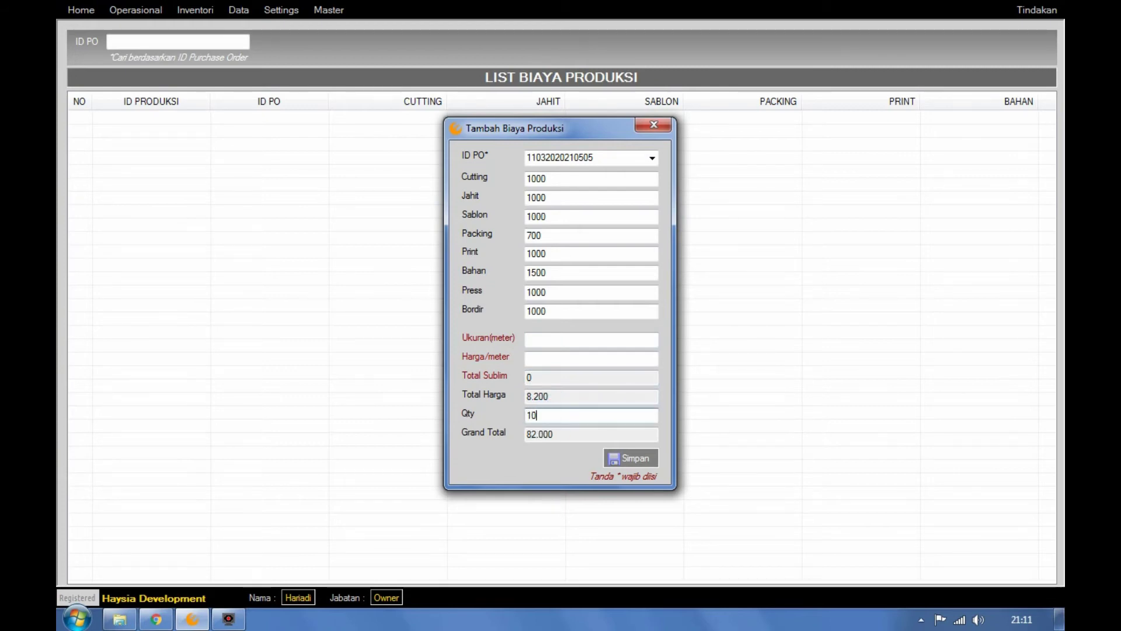
double_click(531, 433)
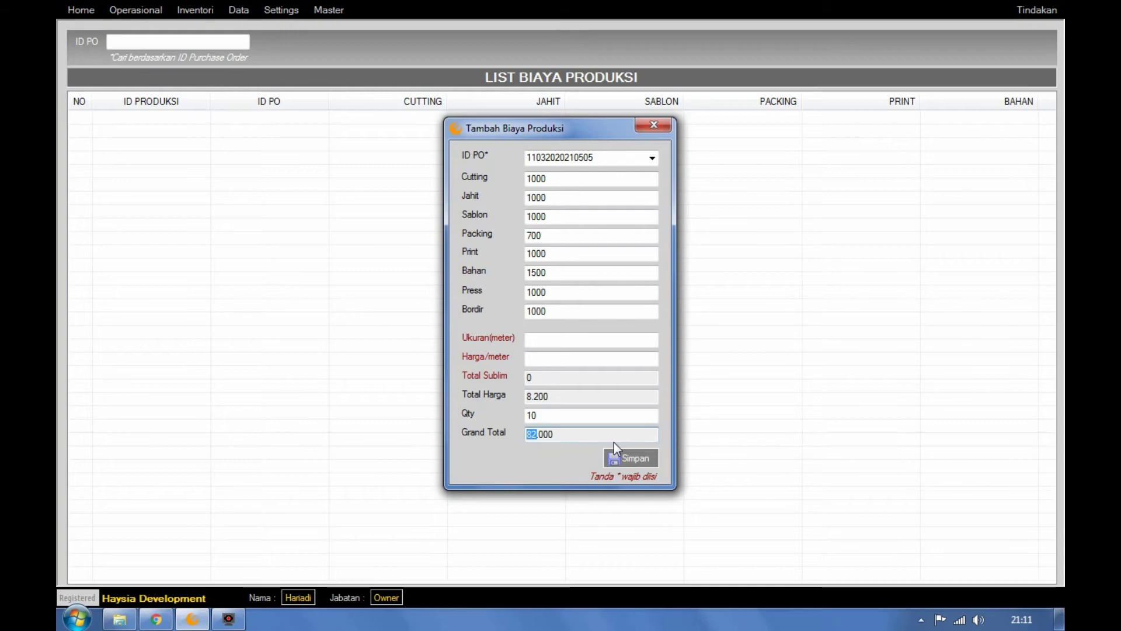
left_click(631, 459)
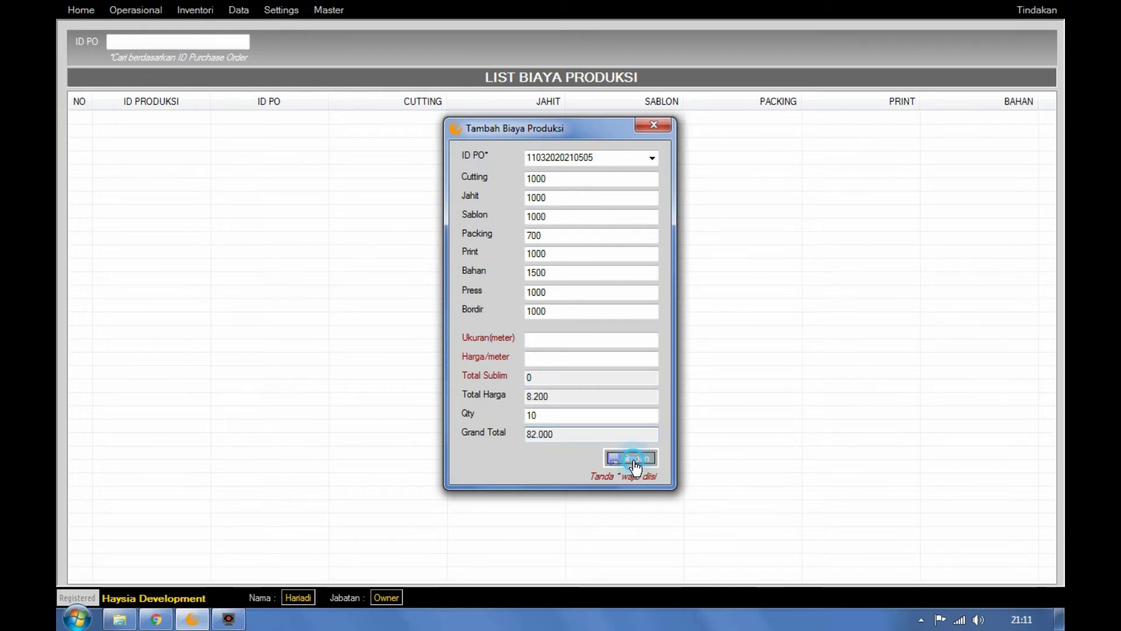
left_click(612, 366)
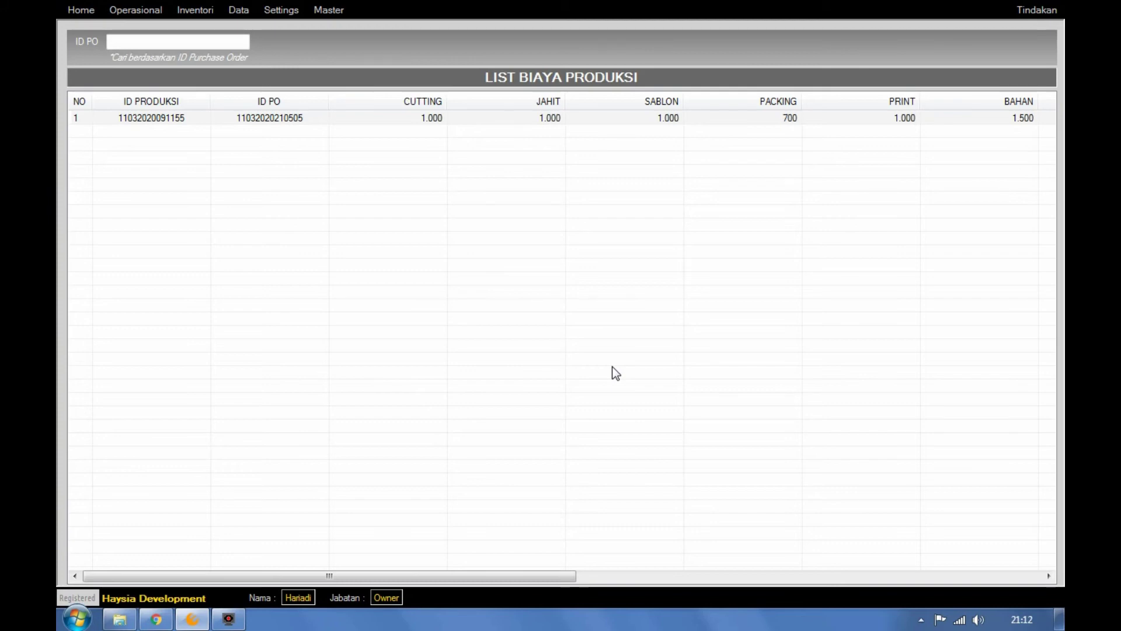
- Open the input form for Penggunaan Bahan and select the T-shirt order's ID PO
left_click(125, 7)
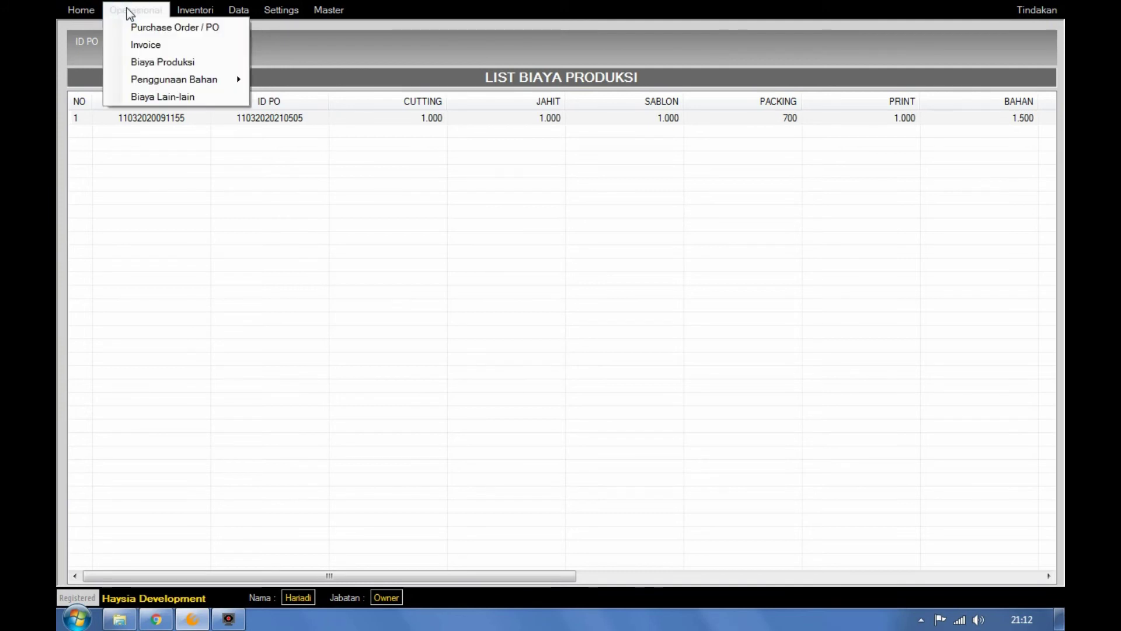
mouse_move(182, 79)
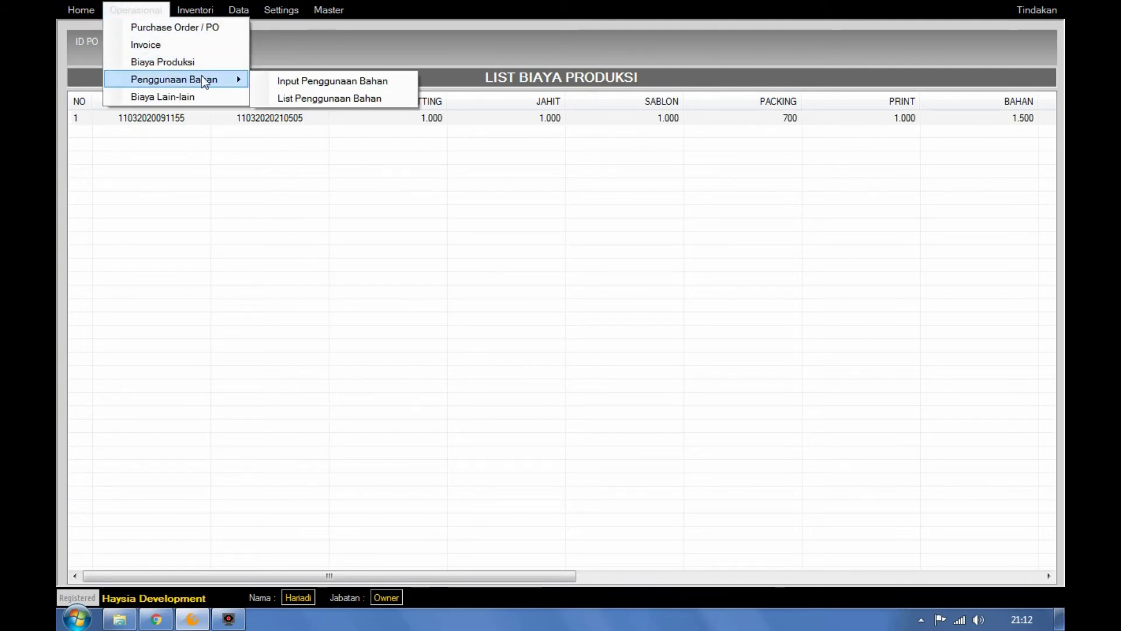
left_click(289, 82)
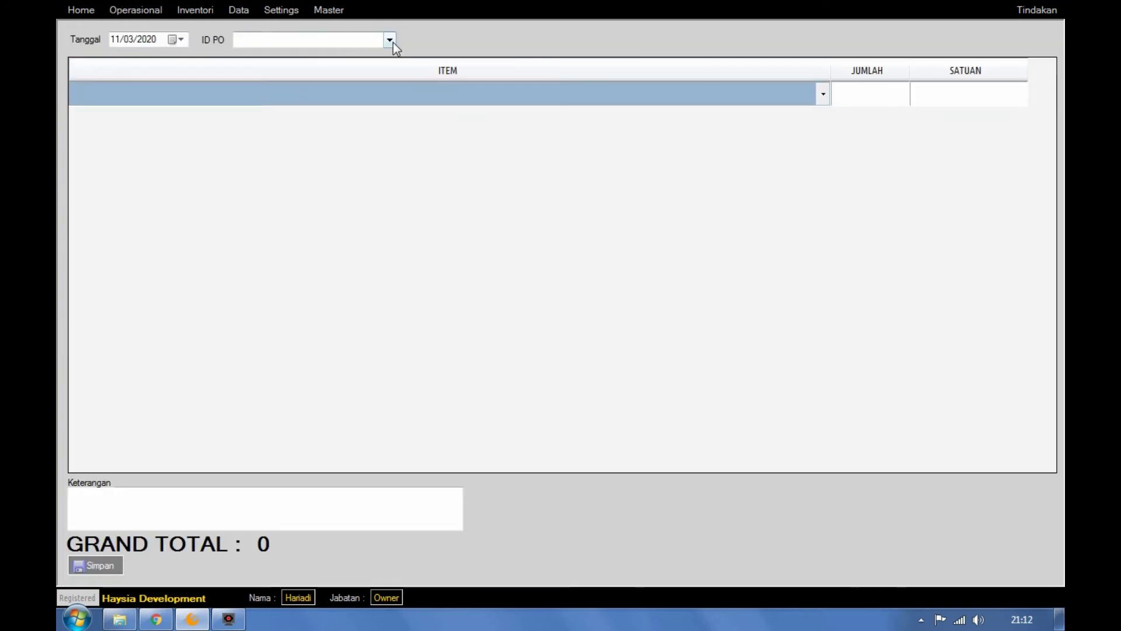
left_click(392, 41)
left_click(368, 54)
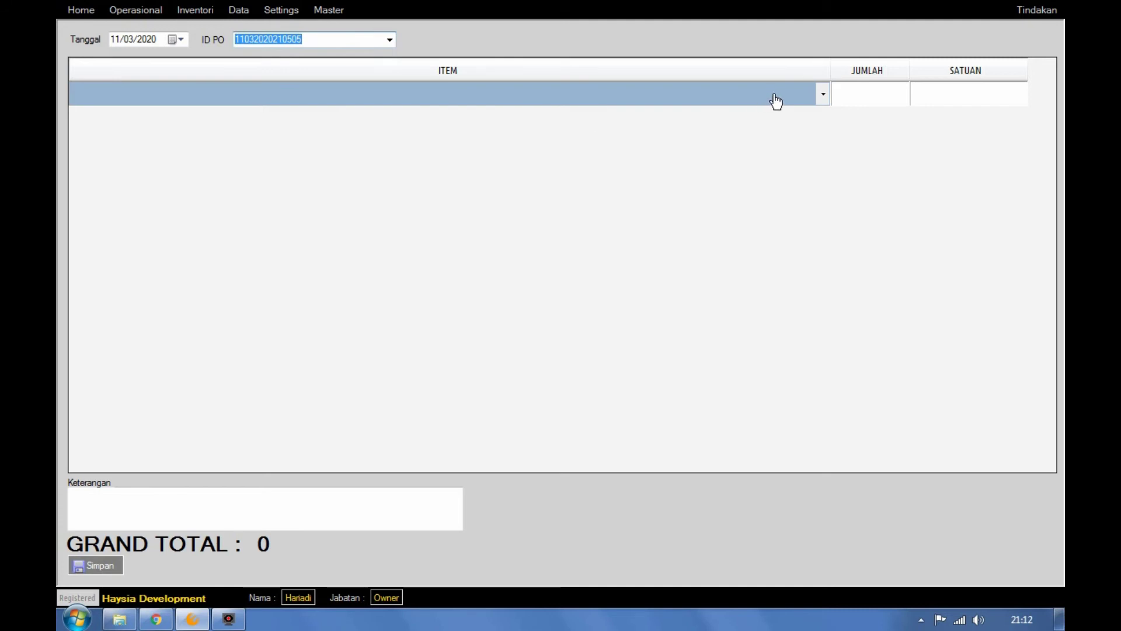
- Add COMBAD 24S HITAM as the first material used, with a Jumlah of 2 Kg
left_click(614, 101)
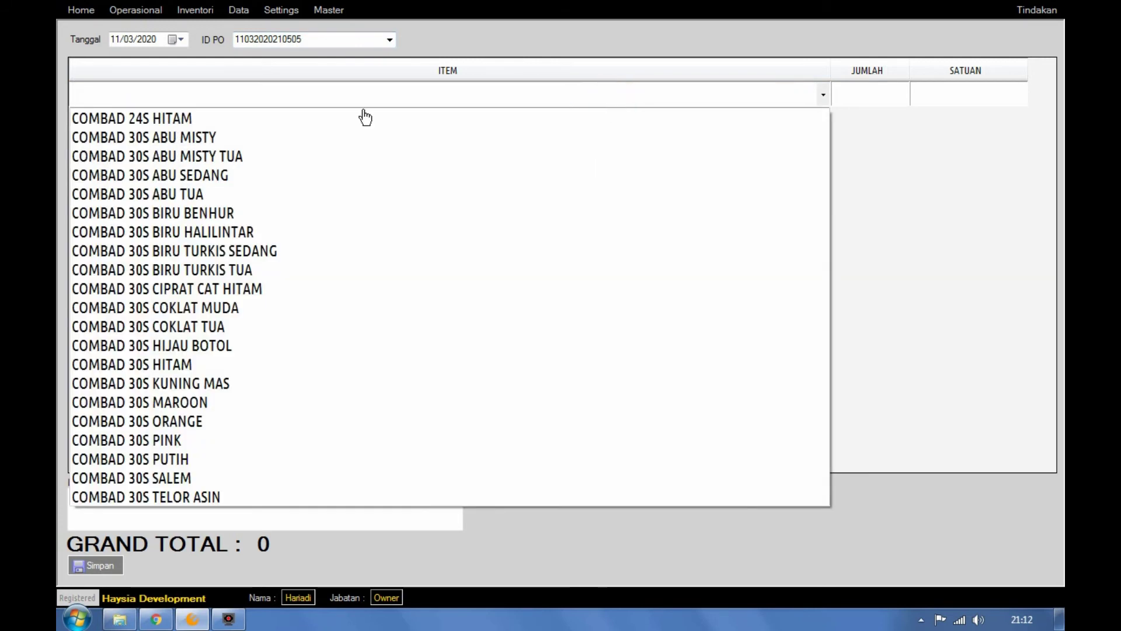
left_click(465, 122)
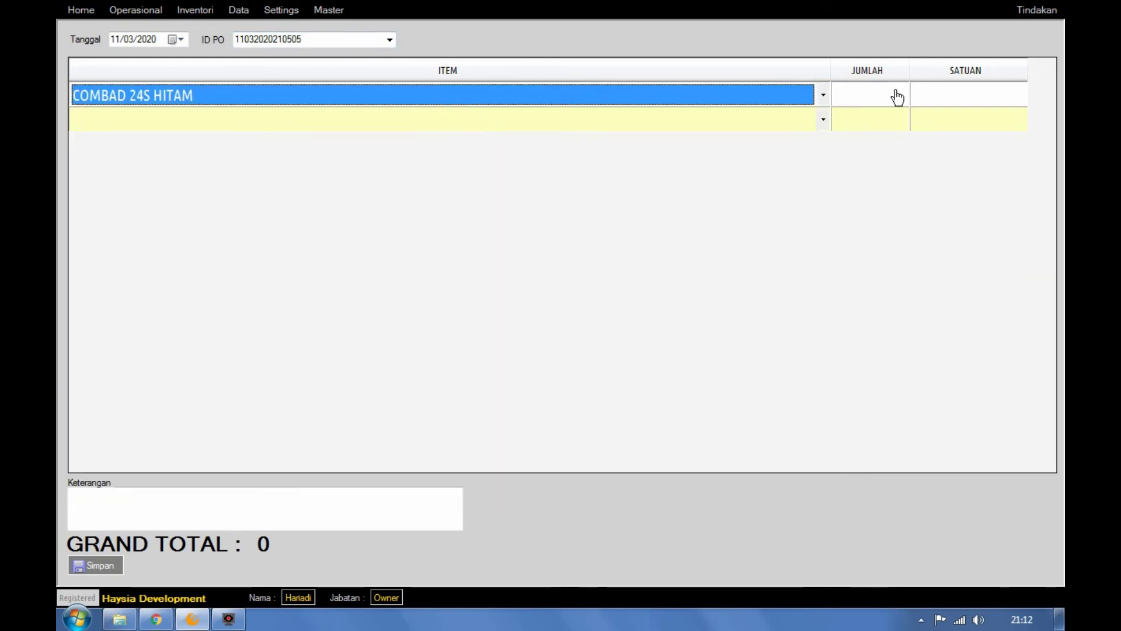
left_click(876, 98)
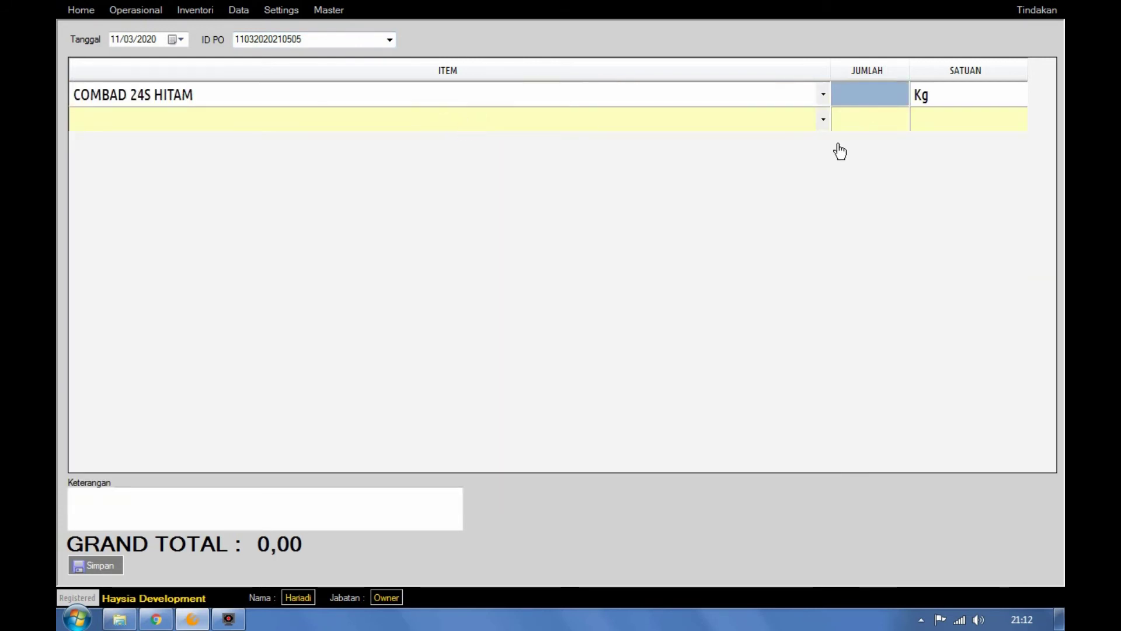
type("2")
key("Return")
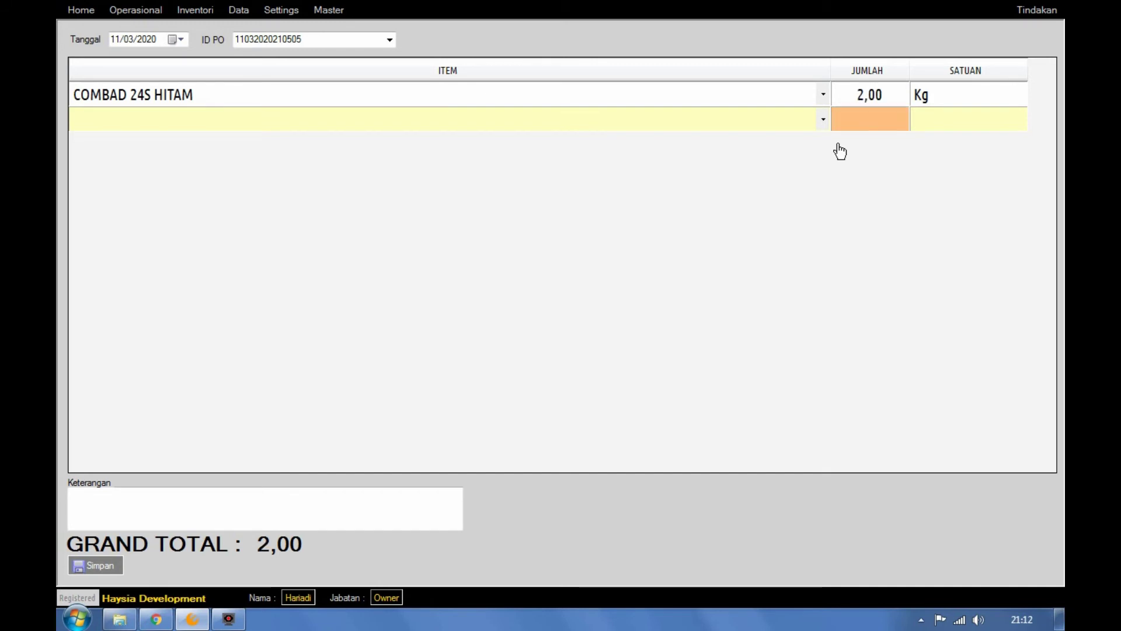
- Add COMBAD 30S ABU MISTY as the second material used, with a Jumlah of 1 Kg
left_click(798, 125)
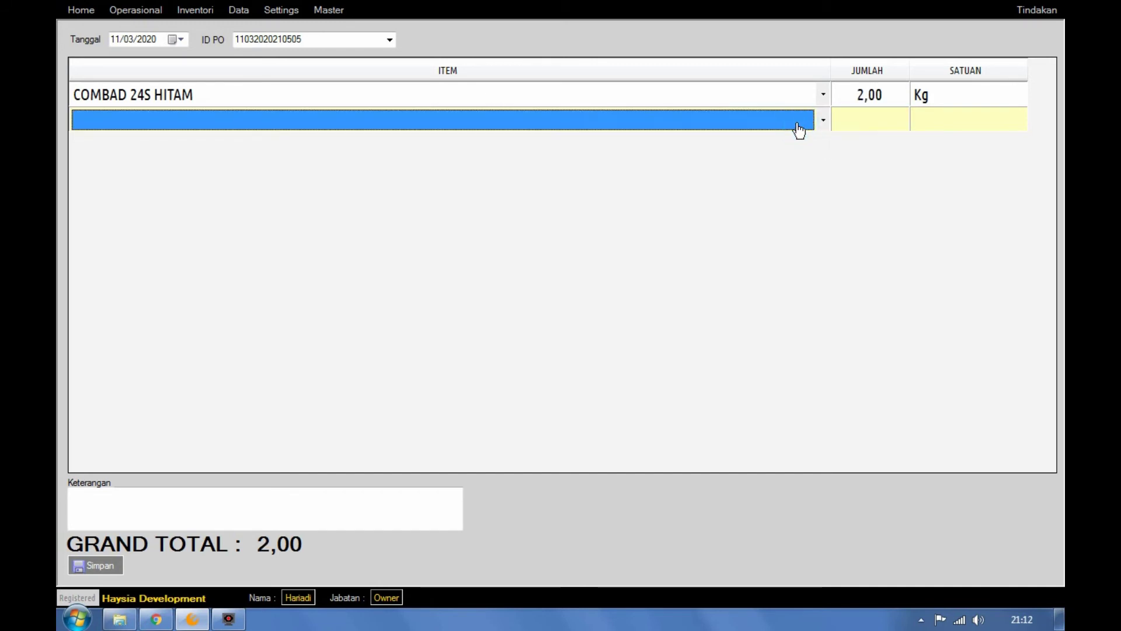
left_click(798, 125)
left_click(610, 157)
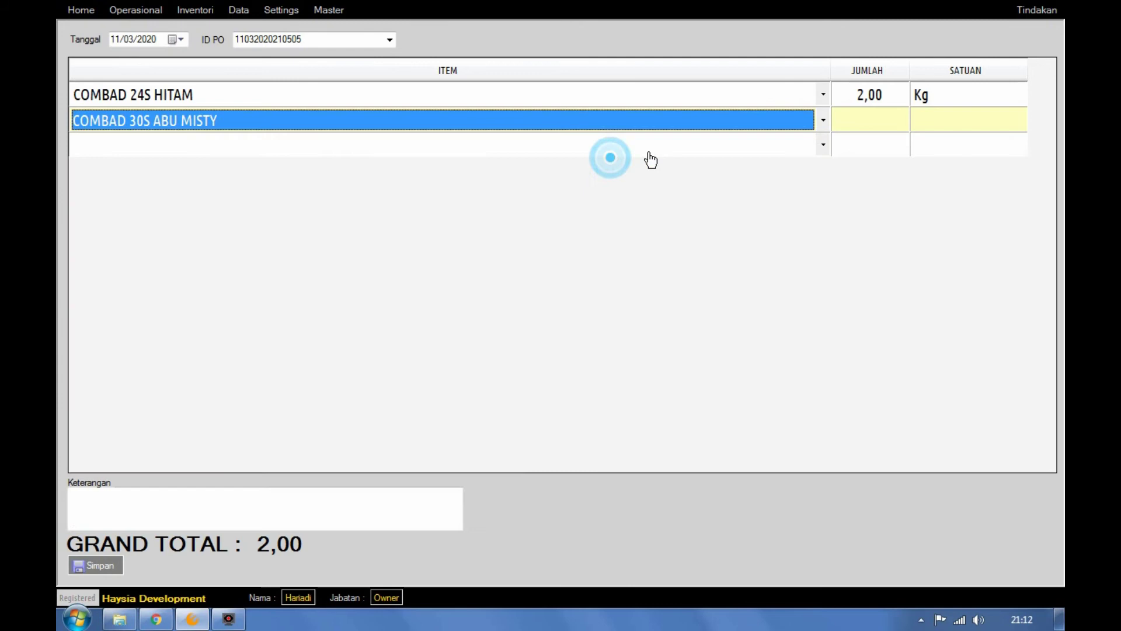
left_click(852, 117)
type("1")
key("Return")
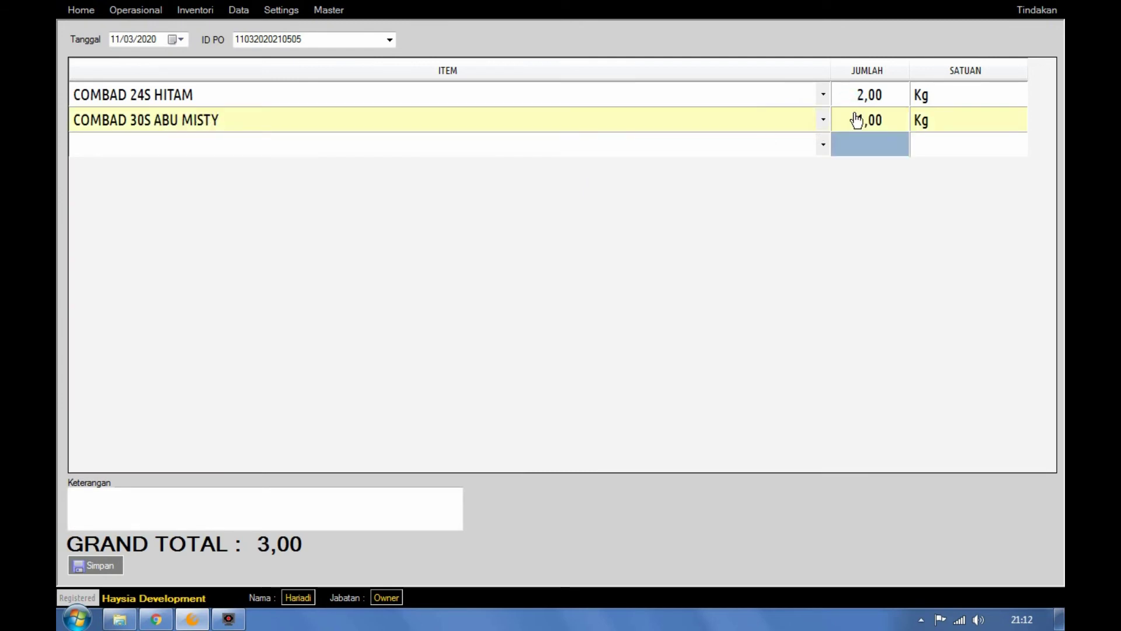
- Leave Keterangan empty and save the material usage record
left_click(318, 504)
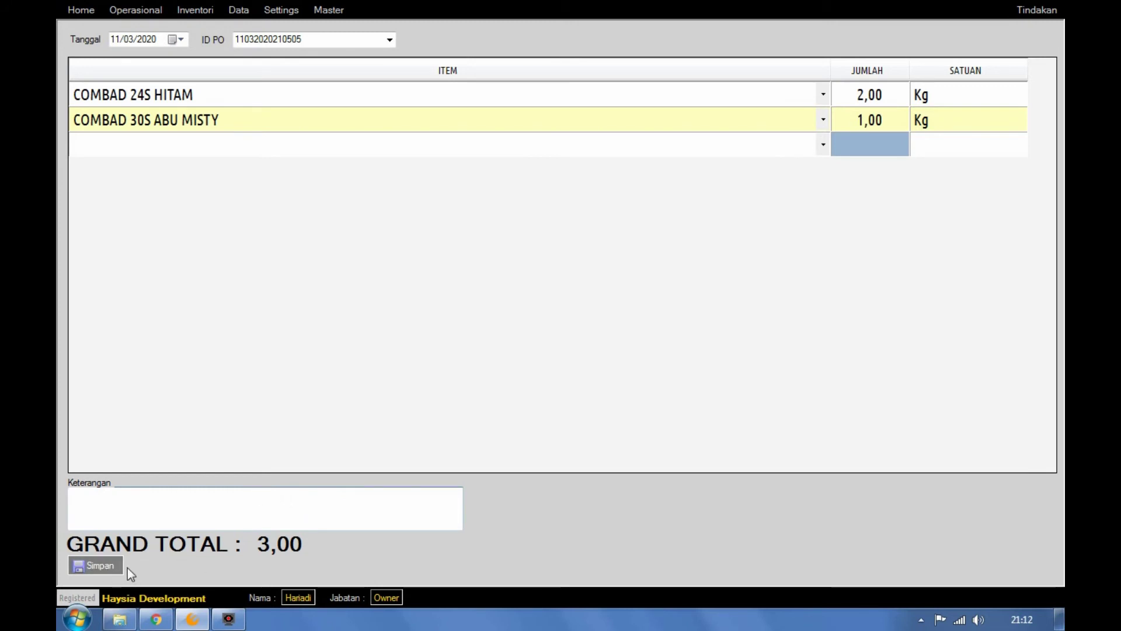
left_click(95, 567)
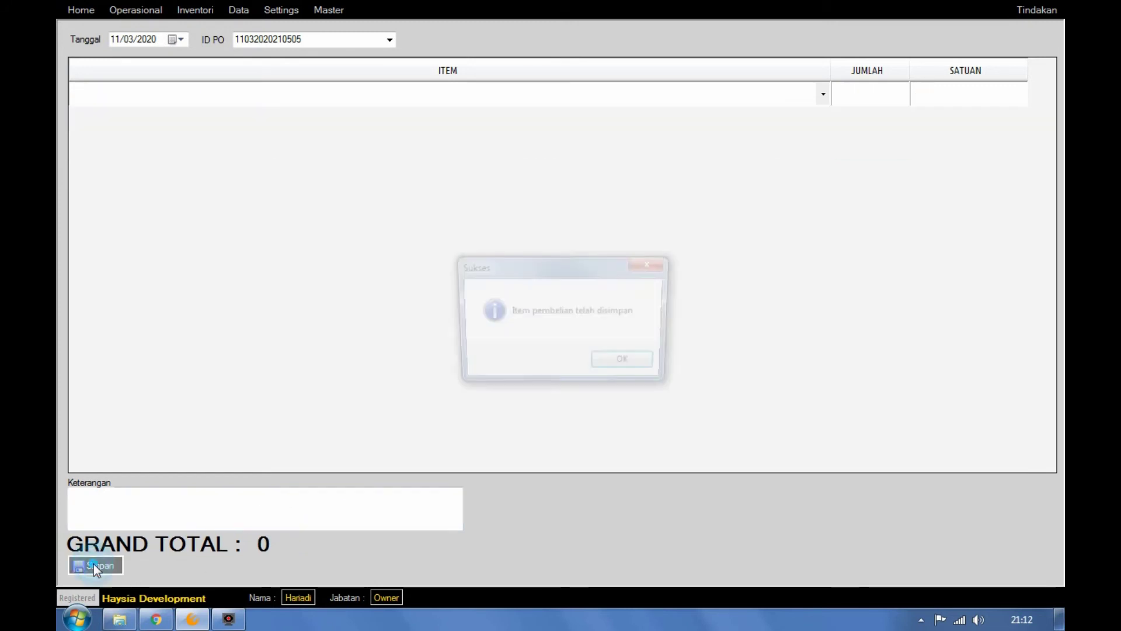
left_click(624, 370)
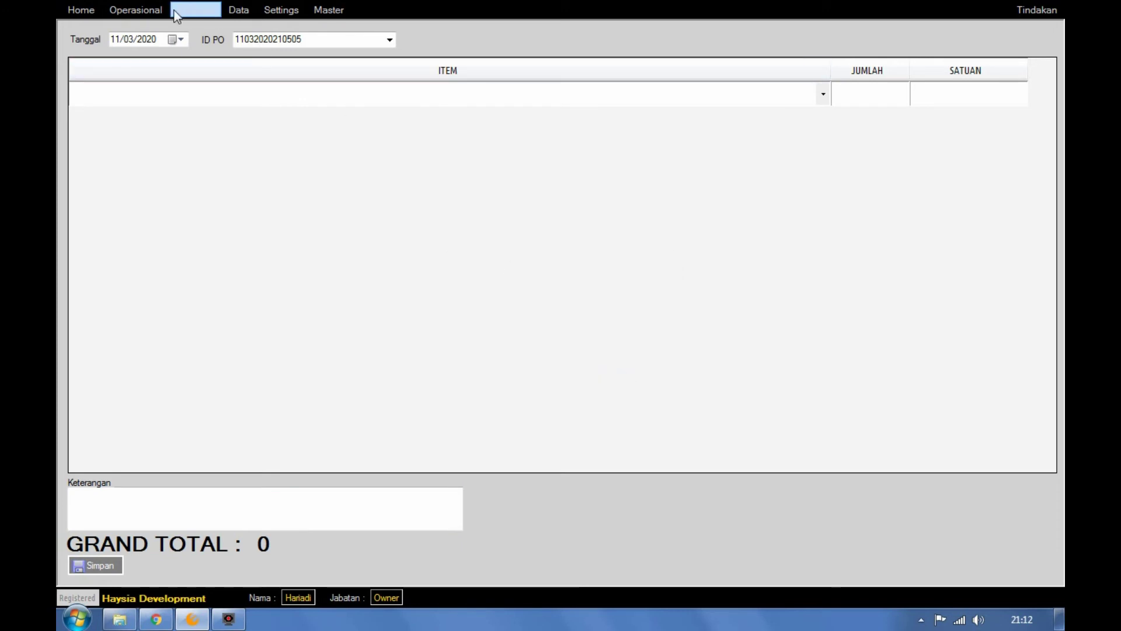
- Open List Penggunaan Bahan and show the material items recorded for the T-shirt order
left_click(143, 10)
mouse_move(174, 81)
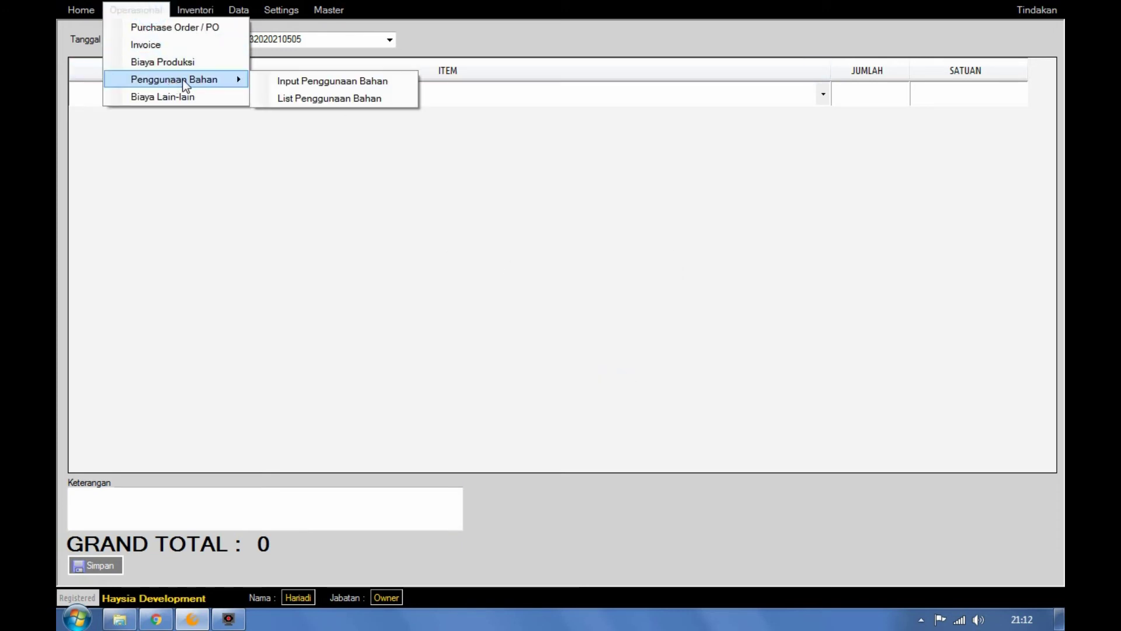
left_click(307, 97)
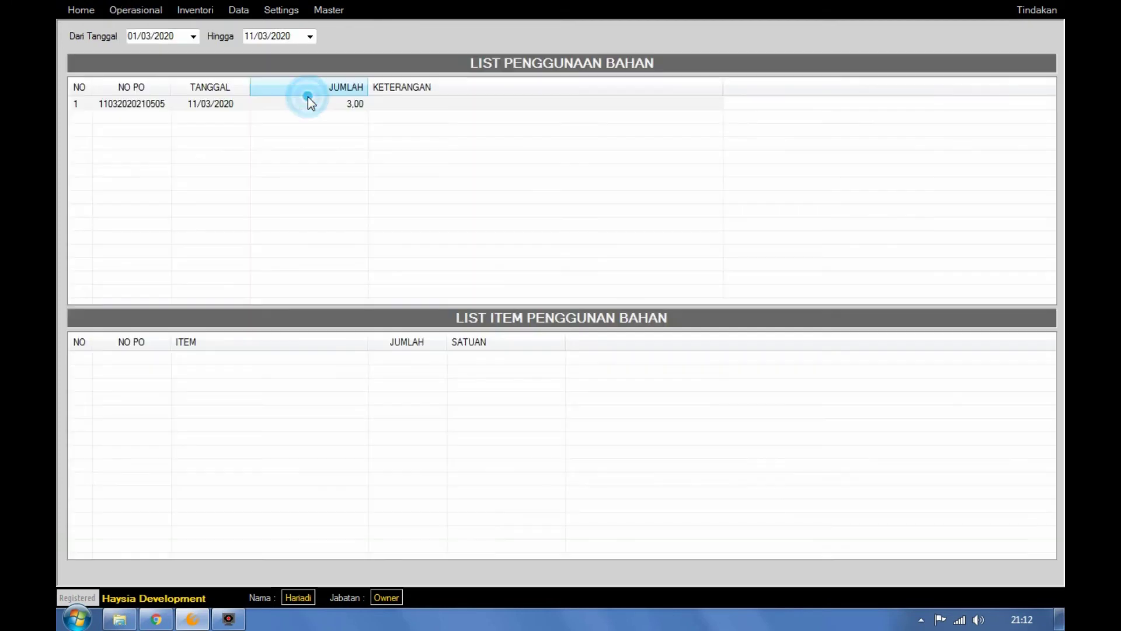
left_click(313, 105)
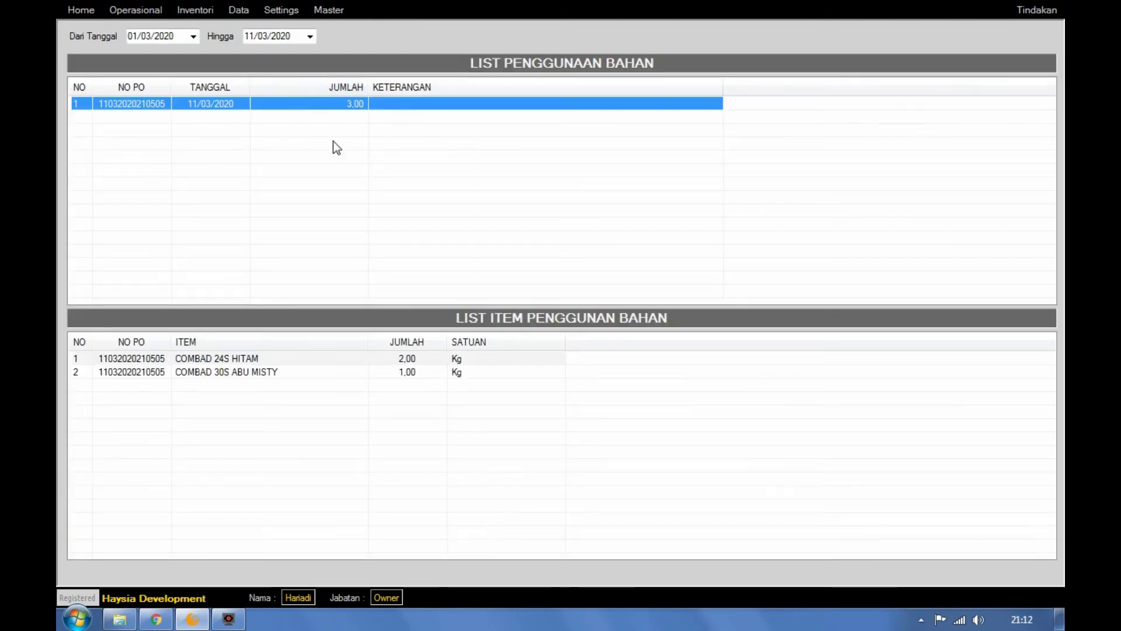
- Open the T-shirt order's material usage record for editing from the list
left_click(350, 107)
left_click(338, 102)
right_click(338, 102)
left_click(401, 110)
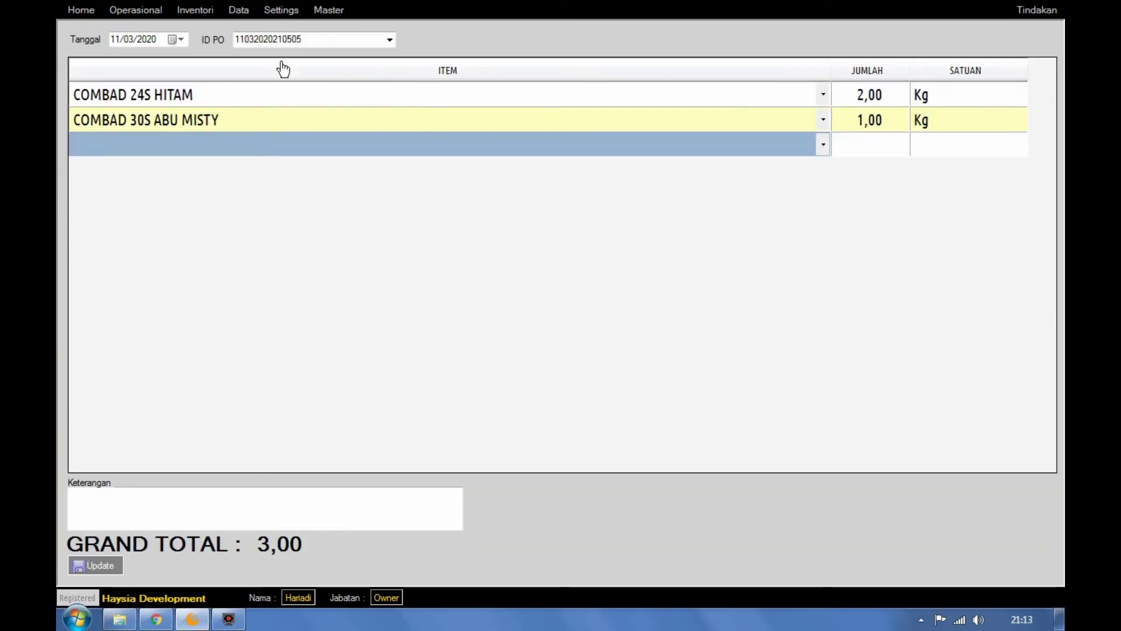
- Start deleting the T-shirt order's usage record in List Penggunaan Bahan and cancel the deletion
left_click(136, 9)
mouse_move(247, 85)
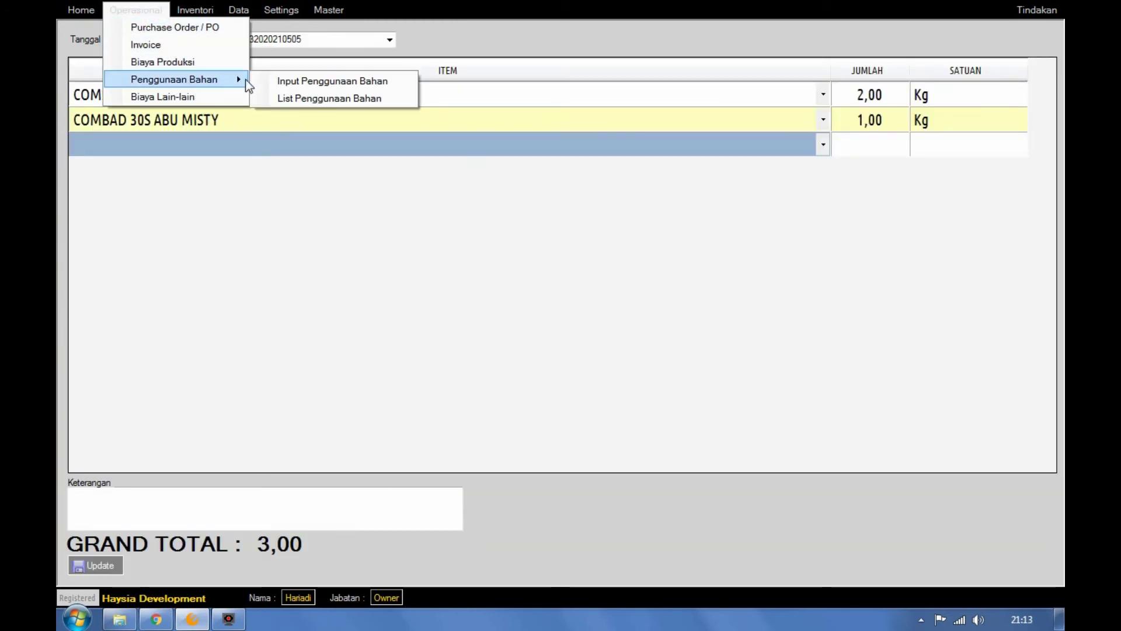
left_click(313, 98)
right_click(407, 107)
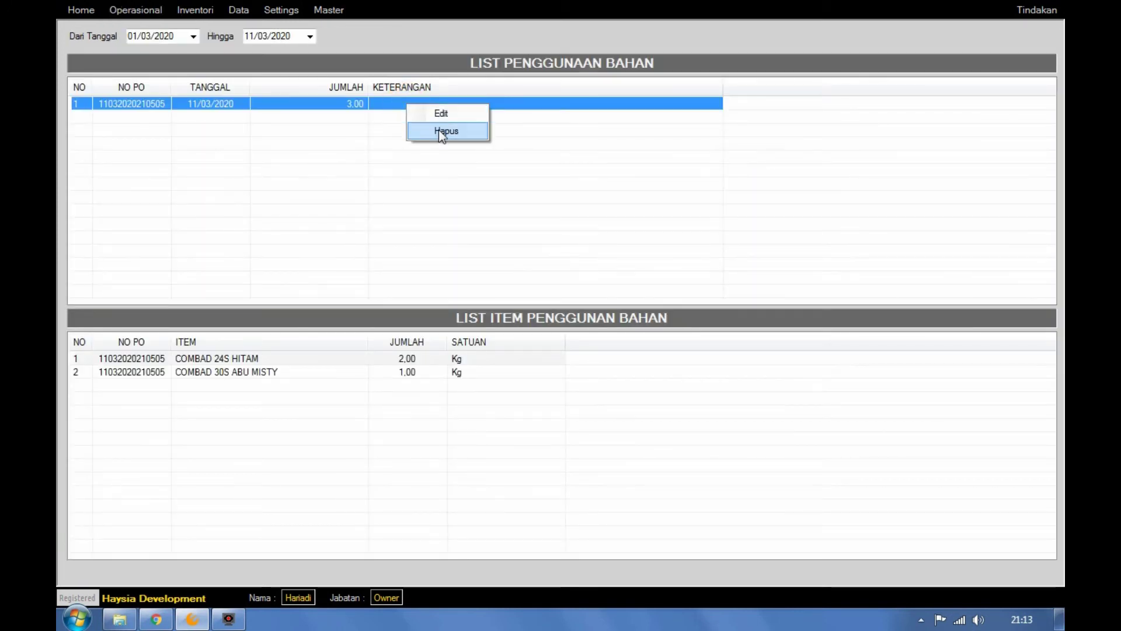
left_click(439, 130)
left_click(618, 365)
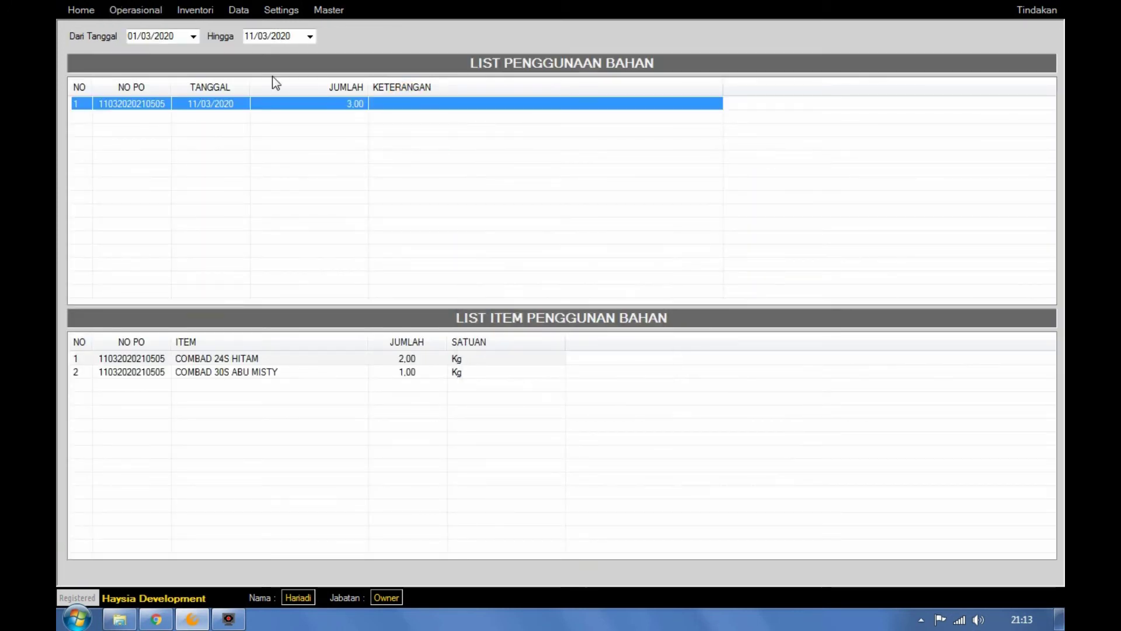
- Open the material stock overview and check the used and remaining amounts of COMBAD 30S ABU MISTY
left_click(215, 12)
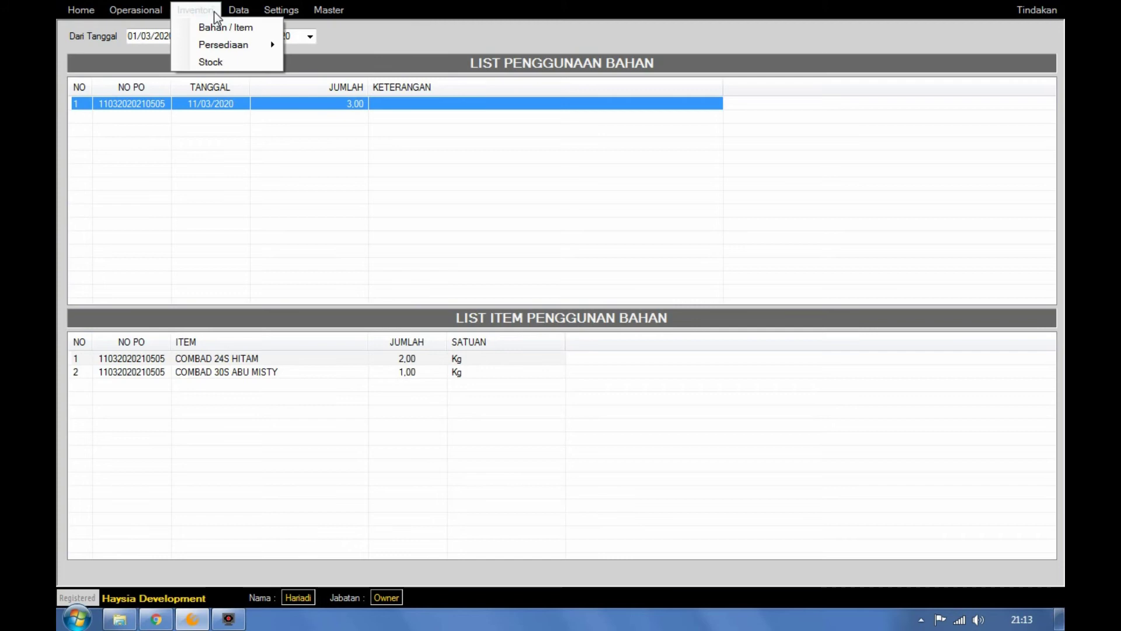
left_click(218, 62)
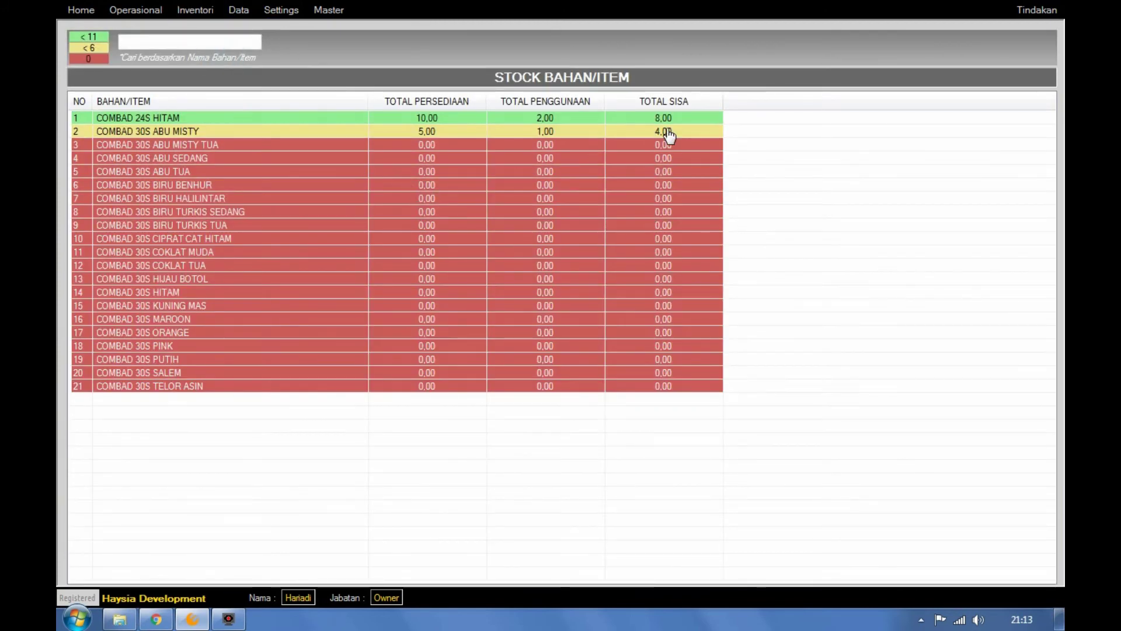
left_click(552, 136)
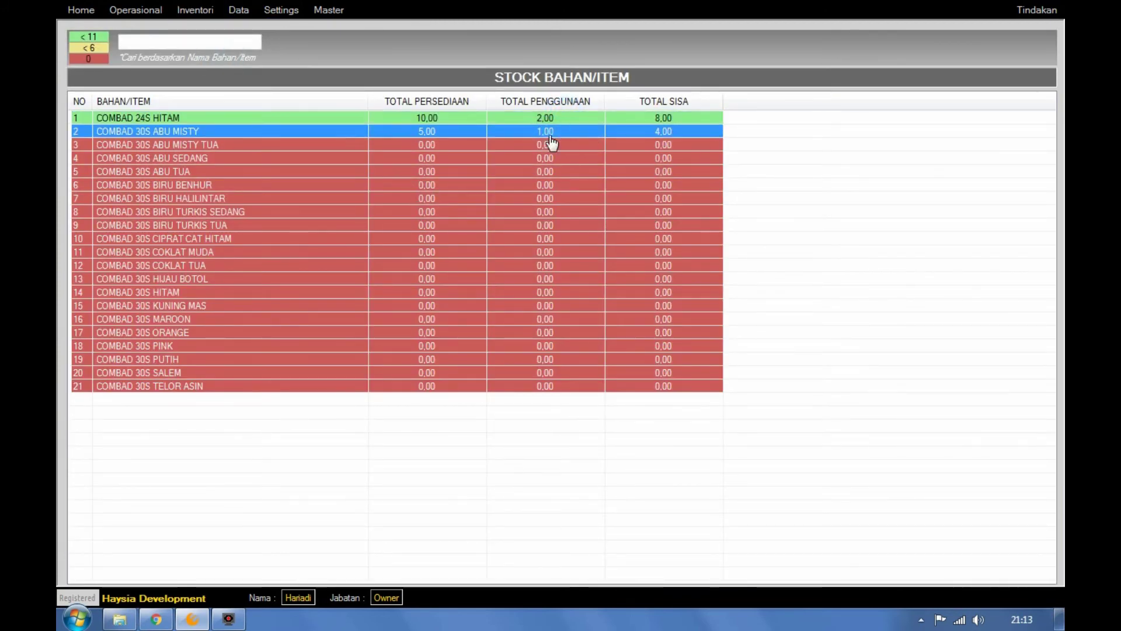
- Start a new expense in List Biaya Lain-lain with the Keterangan "Prive Pemilik"
left_click(157, 13)
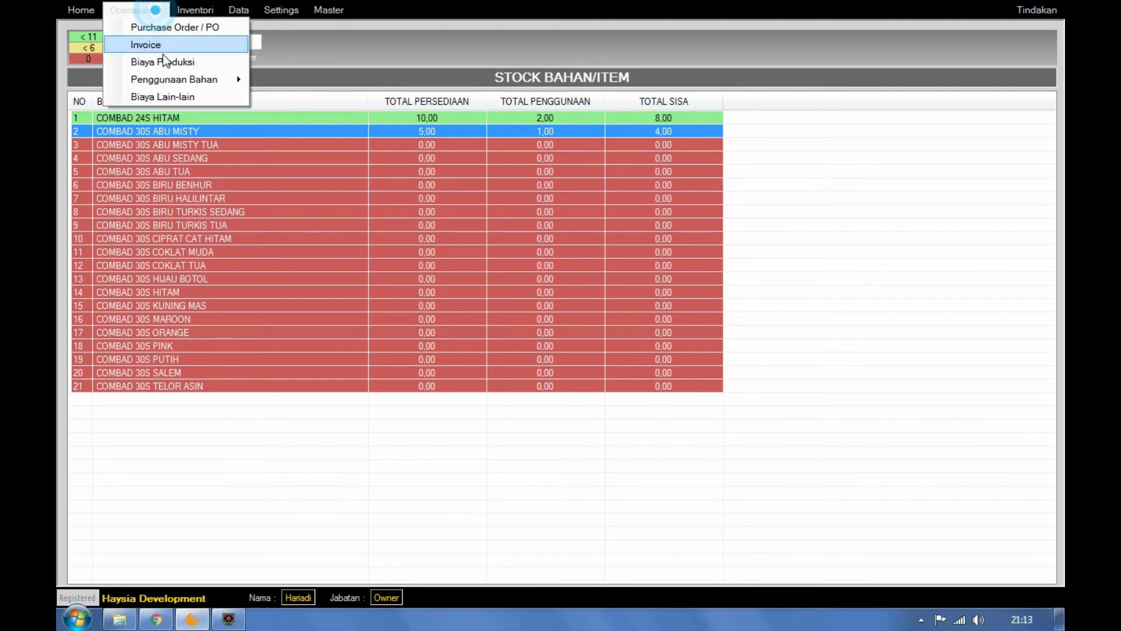
left_click(175, 93)
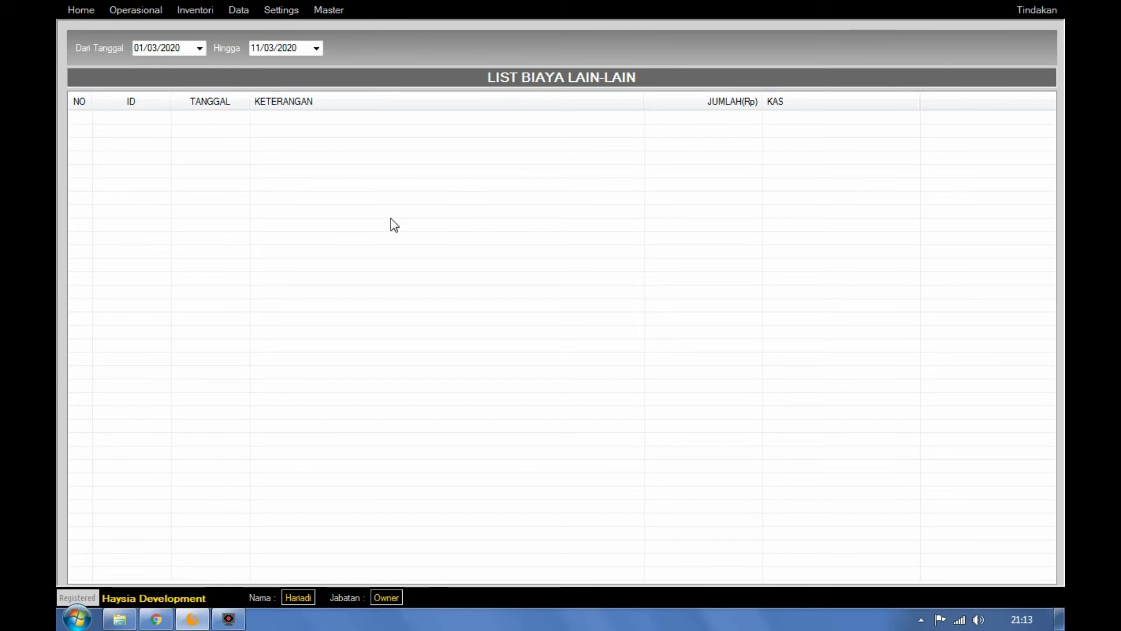
right_click(503, 195)
left_click(535, 204)
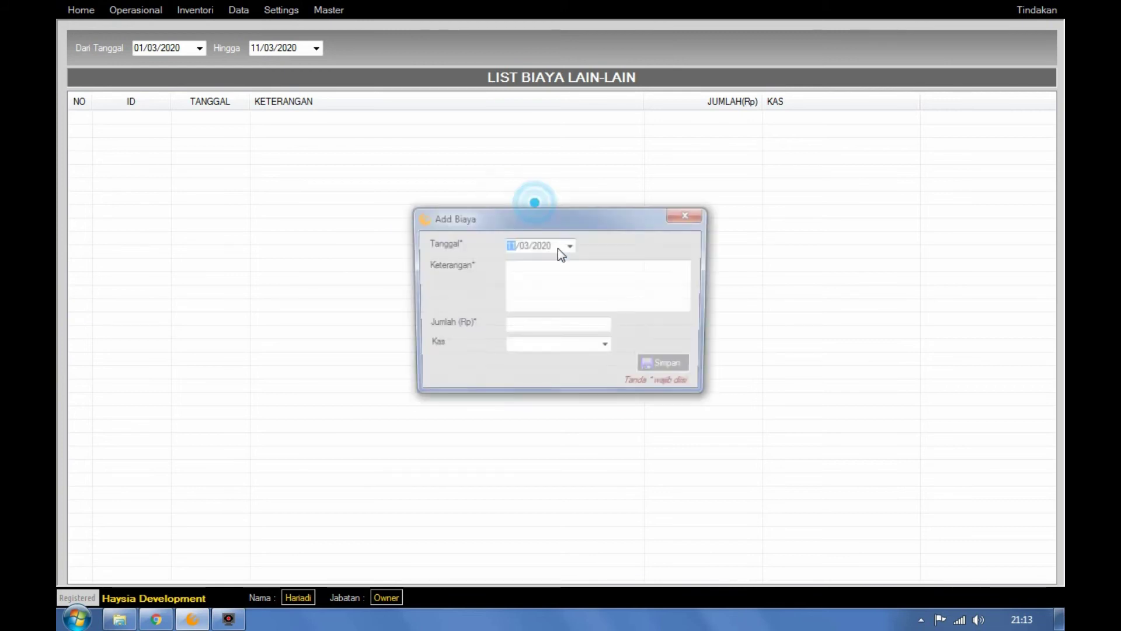
left_click(585, 281)
type("Prove")
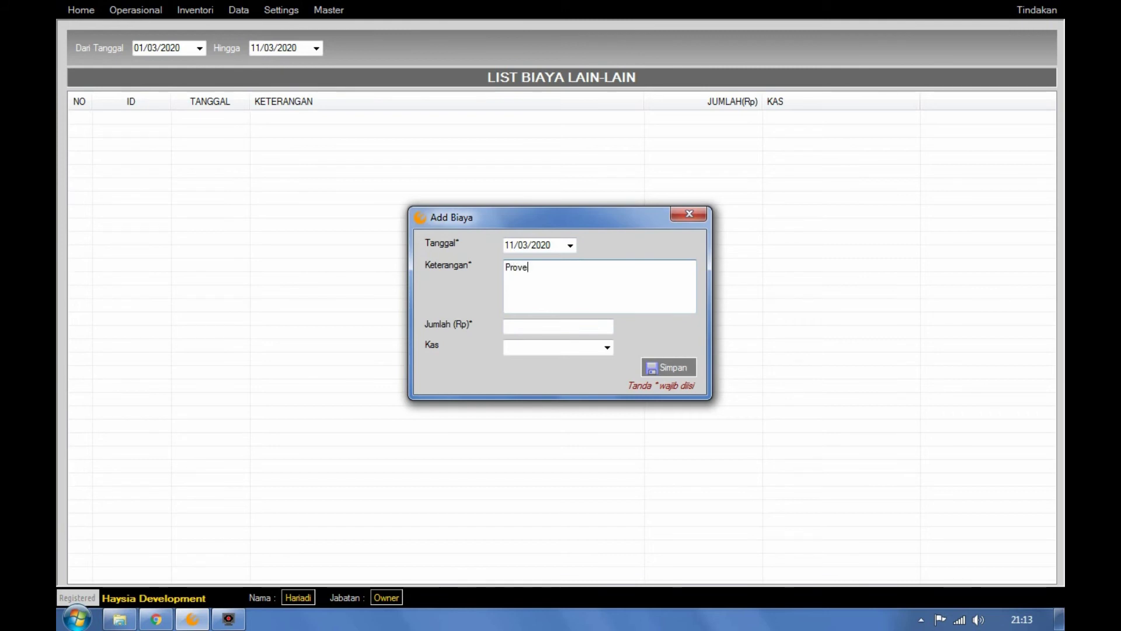
key("BackSpace")
key("BackSpace")
key("BackSpace")
type("ive Pemilik")
- Set the expense's Jumlah to 500000 and its Kas to BRI, and save it
left_click(546, 322)
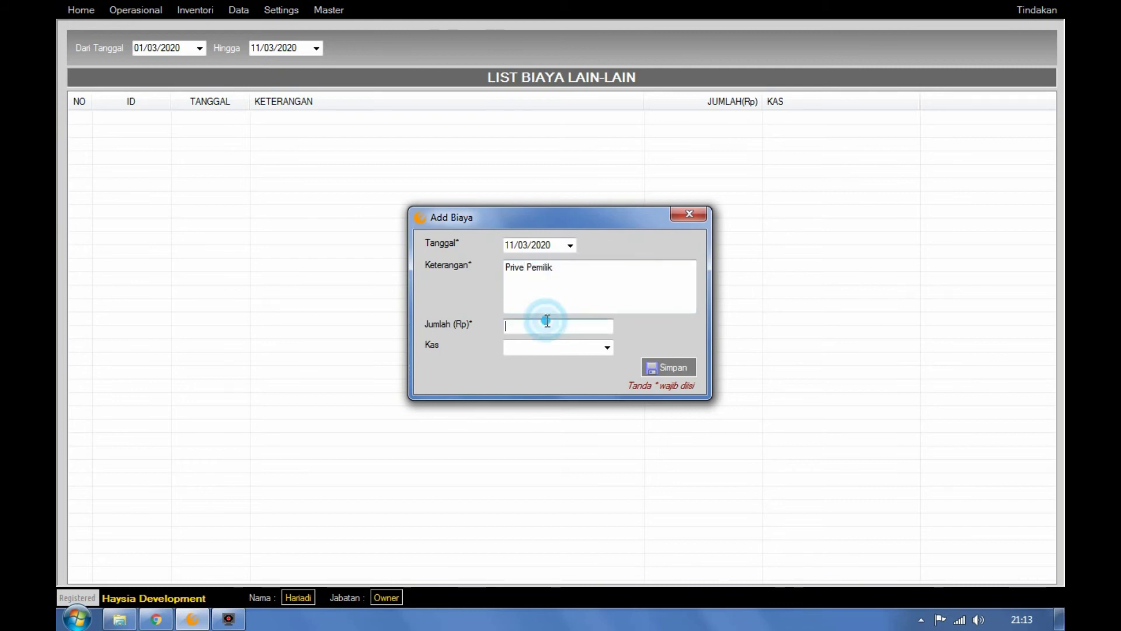
type("5")
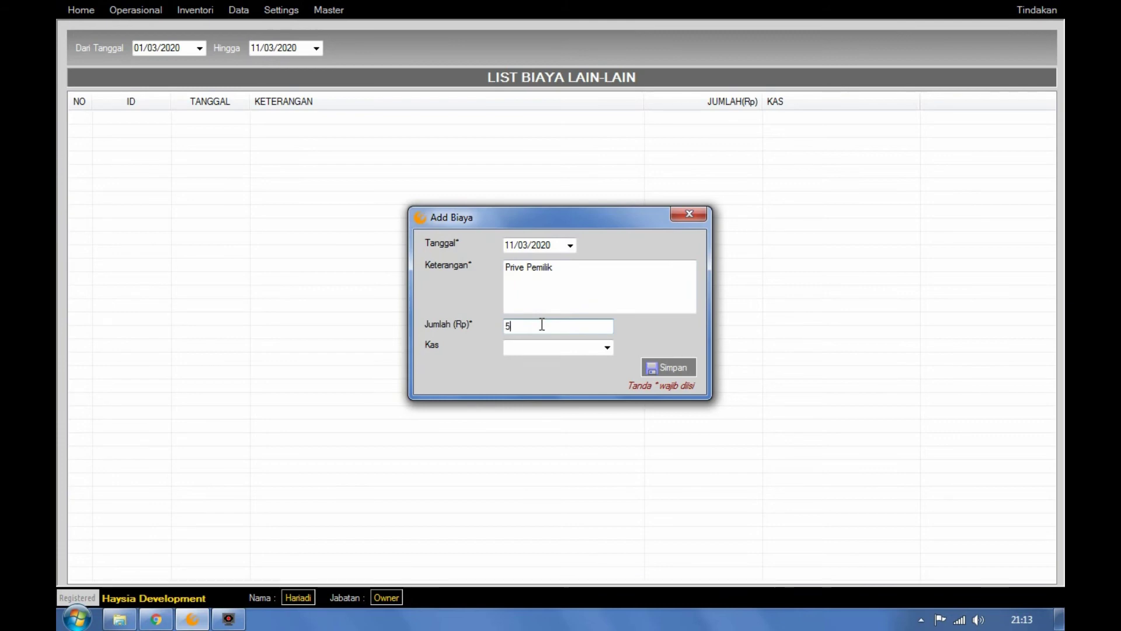
type("000000")
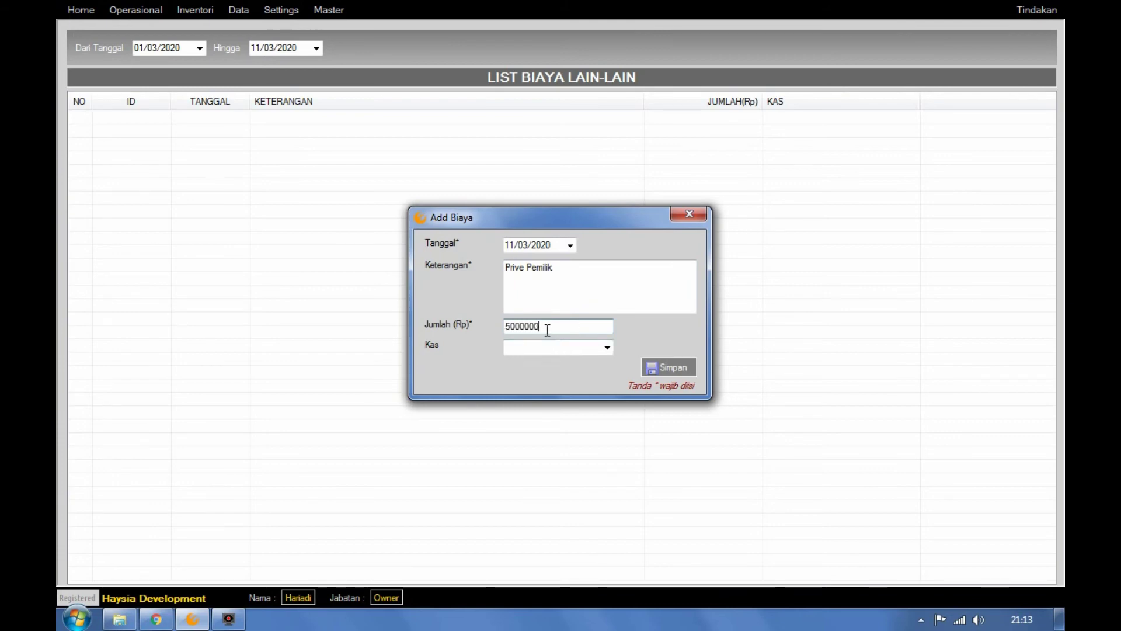
left_click(607, 347)
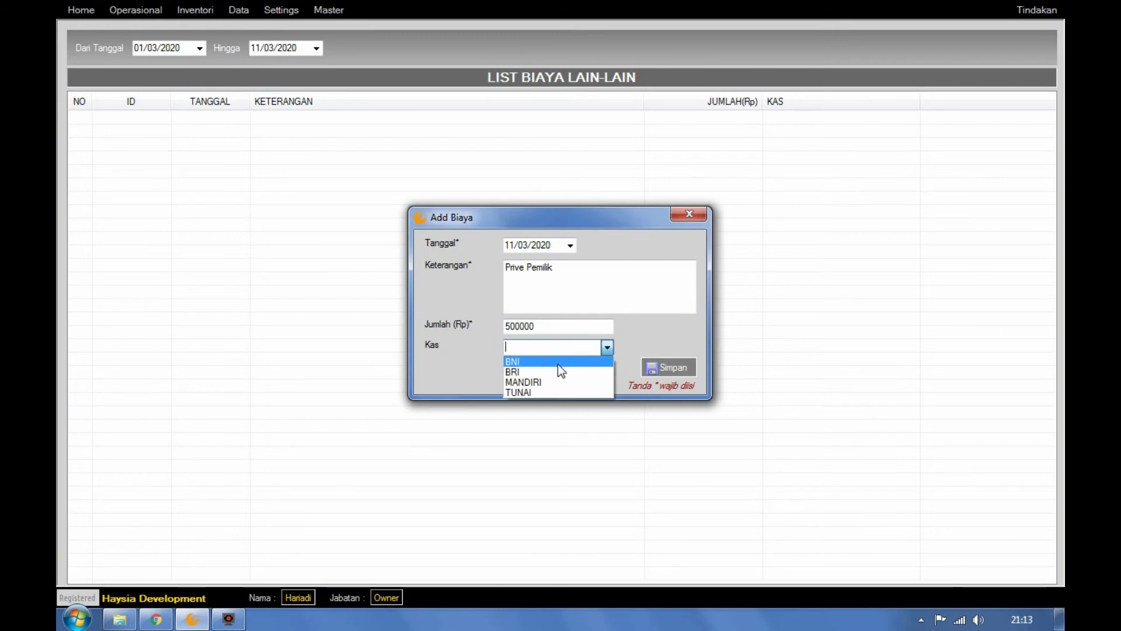
left_click(558, 369)
left_click(656, 368)
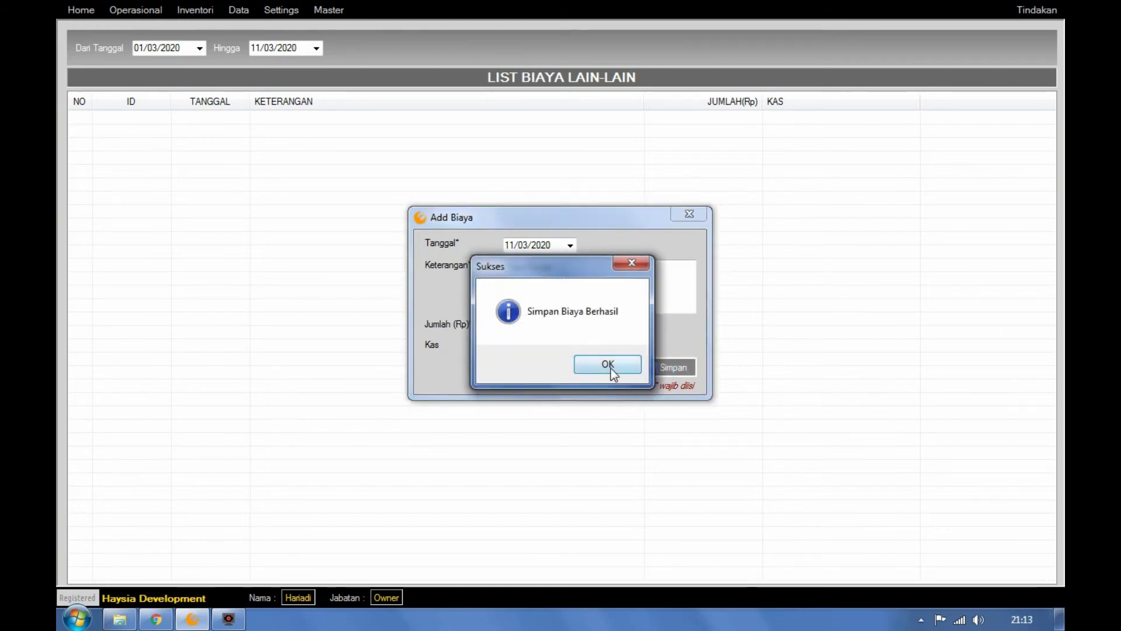
left_click(608, 367)
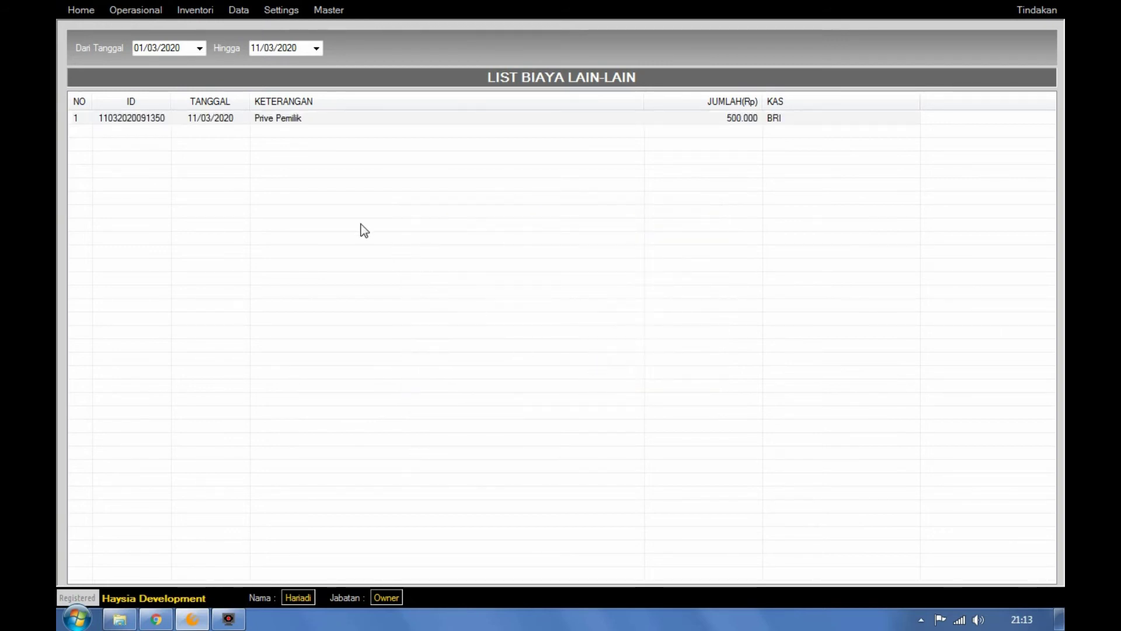
- Open Laporan Kas and check the BRI account's expenditure and remaining balance
left_click(244, 17)
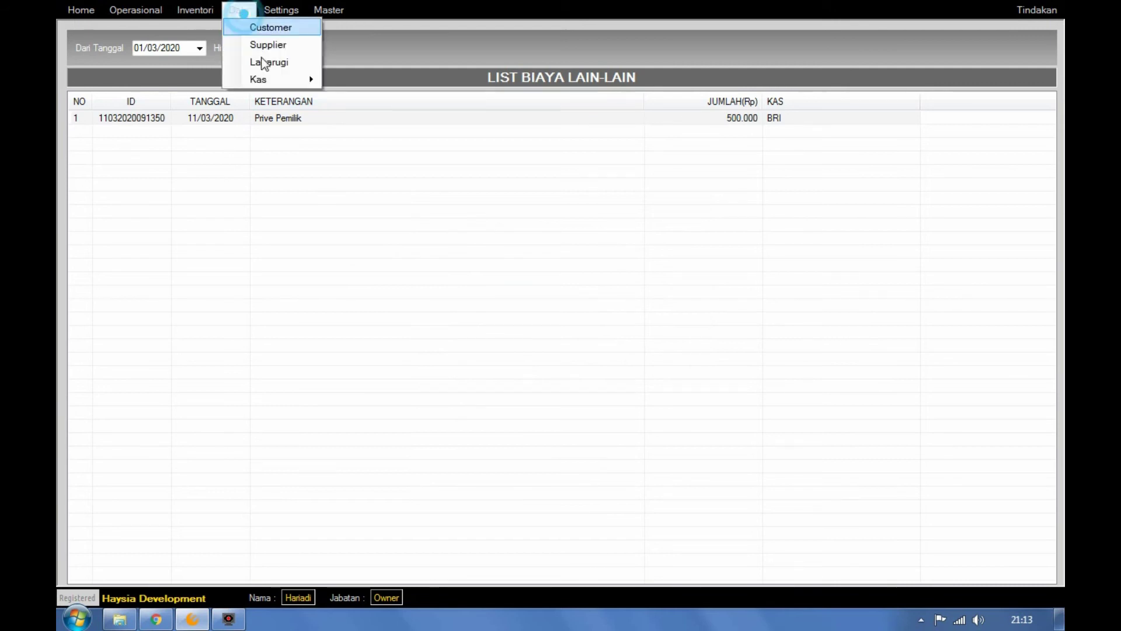
mouse_move(285, 77)
left_click(371, 82)
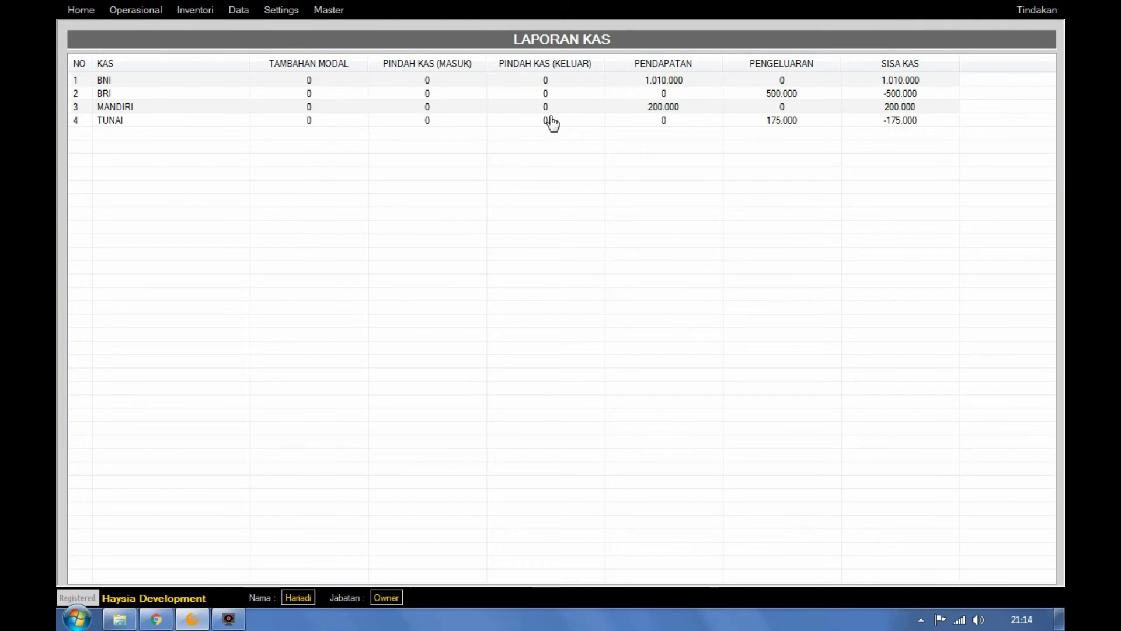
left_click(885, 97)
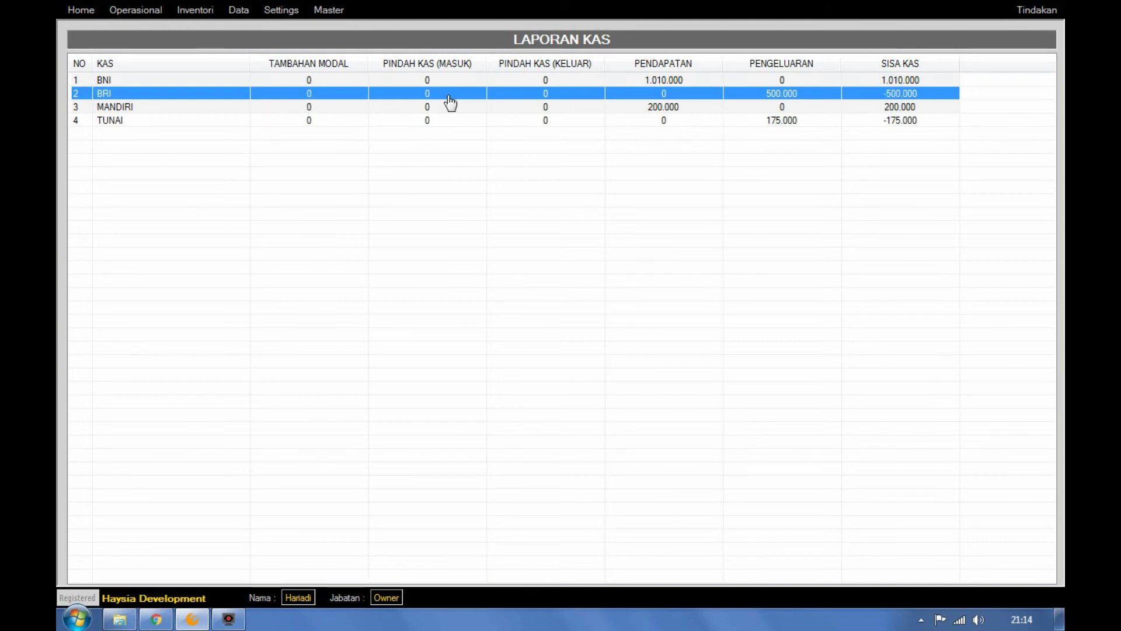
- Add a capital entry of 1000000 to the BNI cash account in List Tambah Modal and save it
left_click(234, 14)
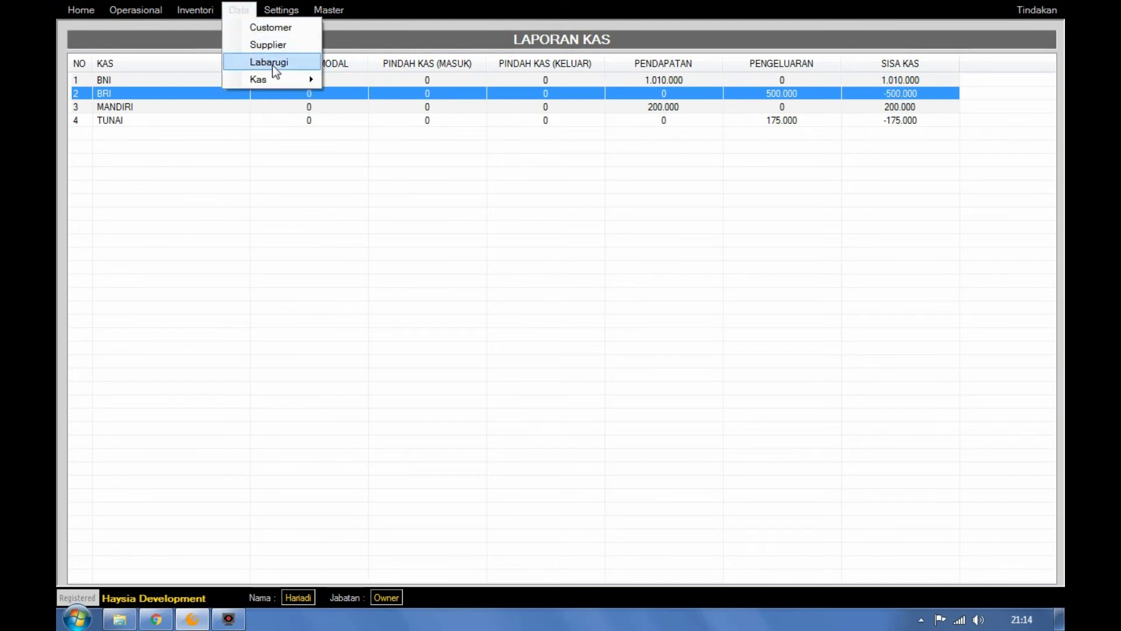
mouse_move(292, 86)
left_click(401, 98)
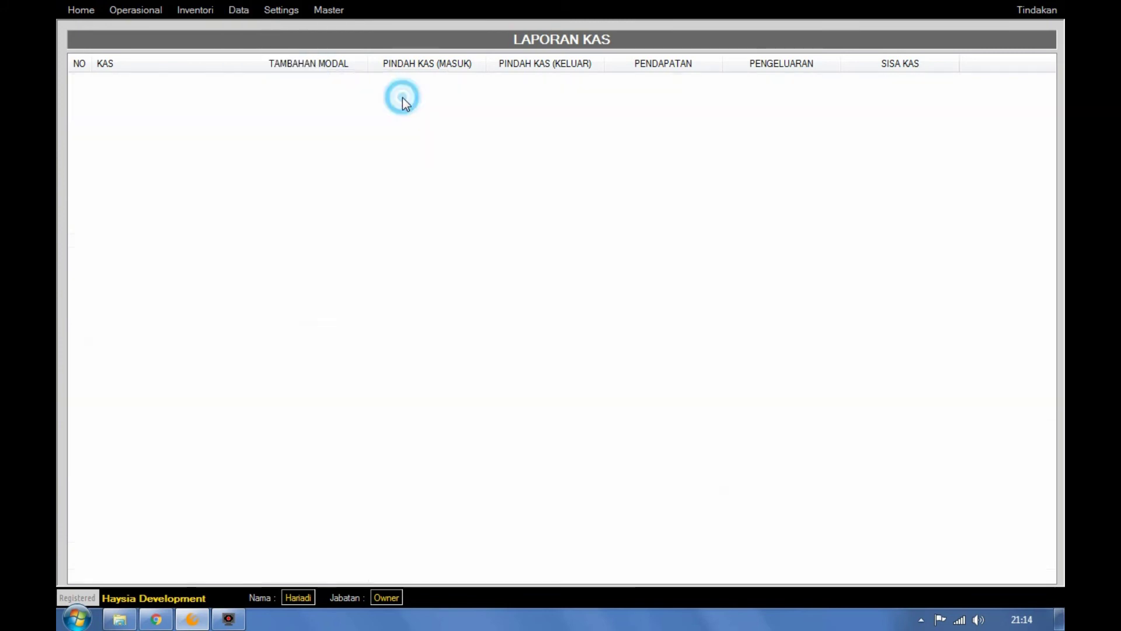
right_click(583, 169)
left_click(626, 178)
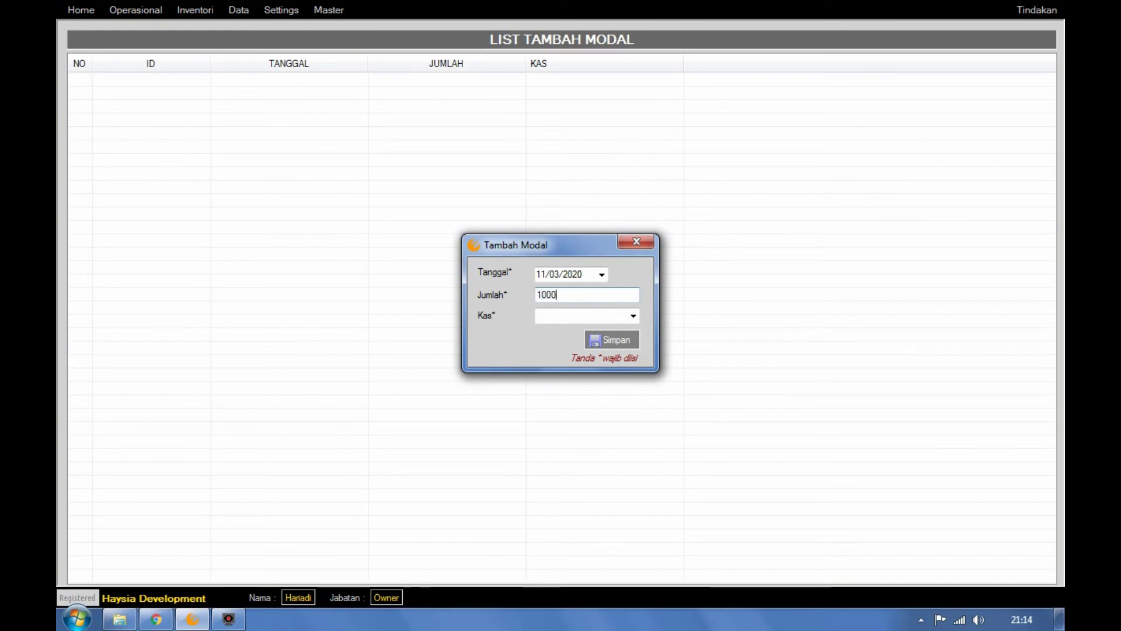
type("1000000")
left_click(607, 317)
left_click(633, 316)
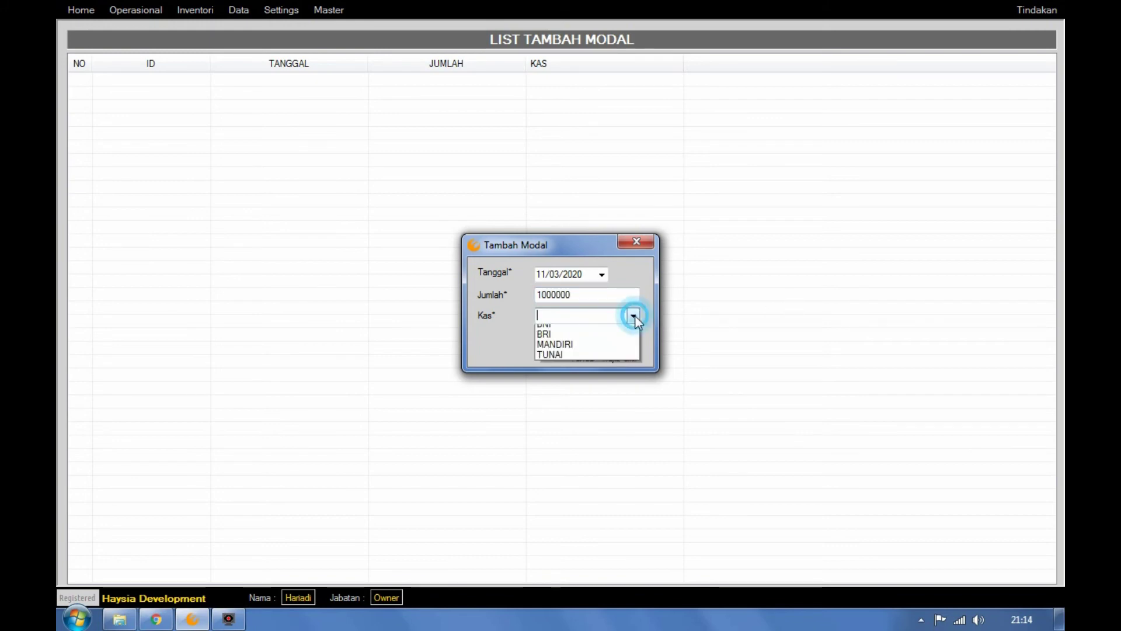
left_click(618, 329)
left_click(606, 345)
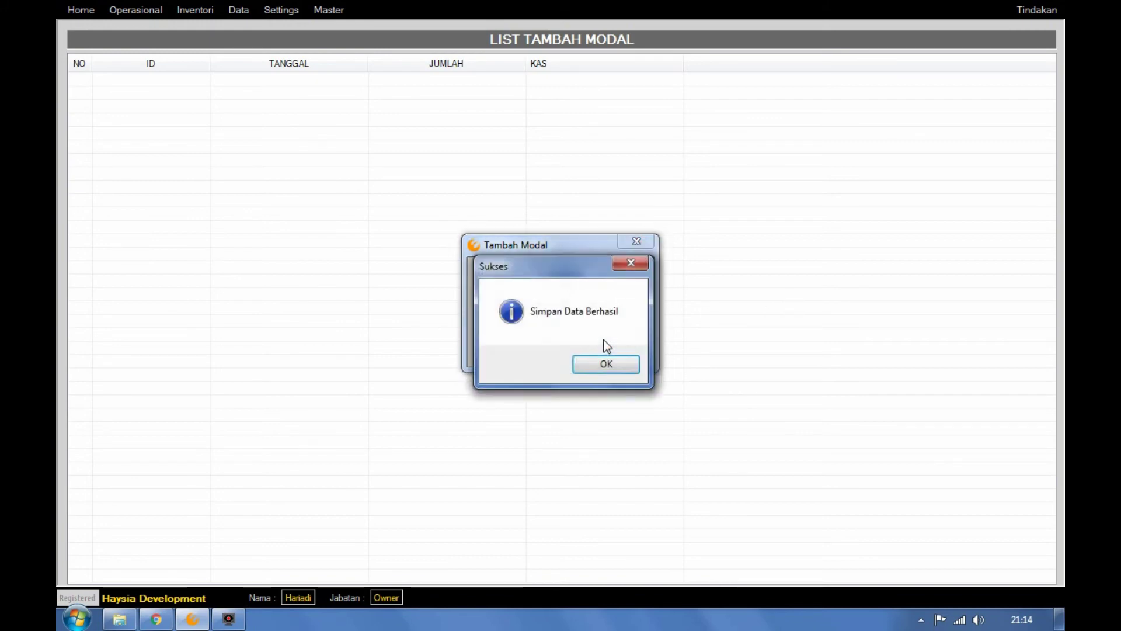
left_click(603, 363)
- Add a second capital entry with a Jumlah of 2000000 for the BRI cash account and save it
right_click(557, 223)
left_click(590, 233)
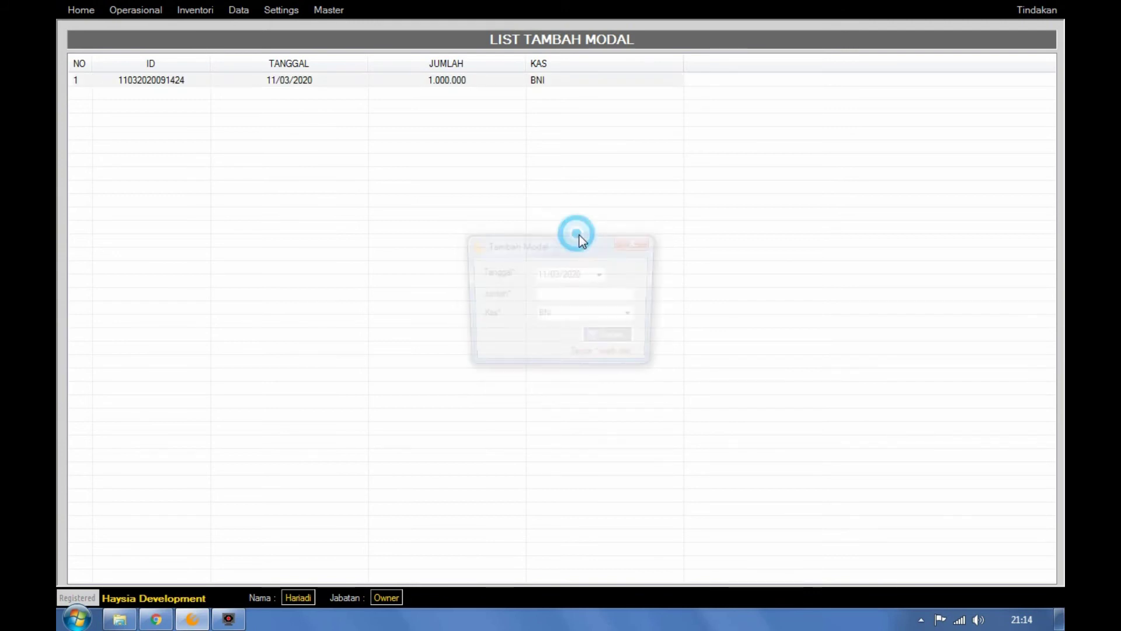
left_click(619, 298)
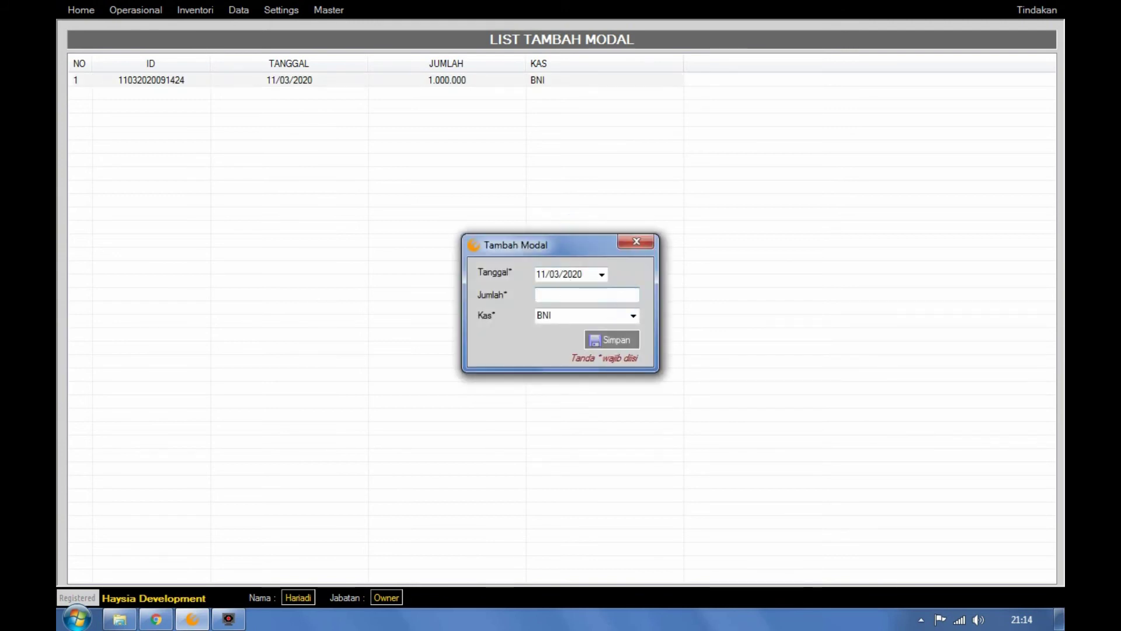
type("2000000")
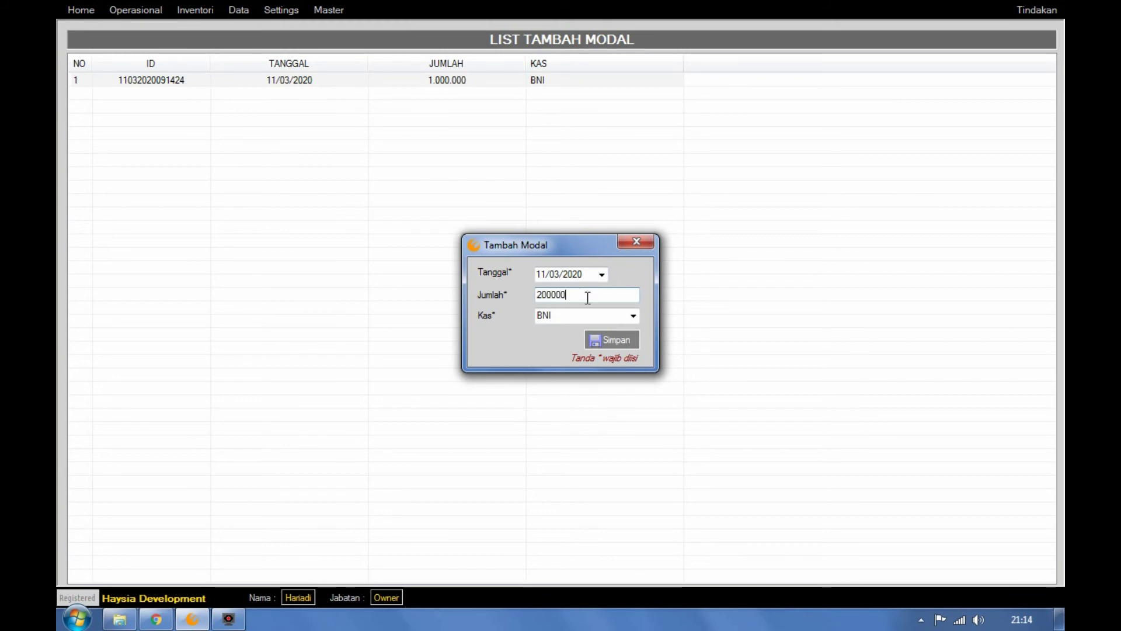
left_click(633, 315)
left_click(584, 340)
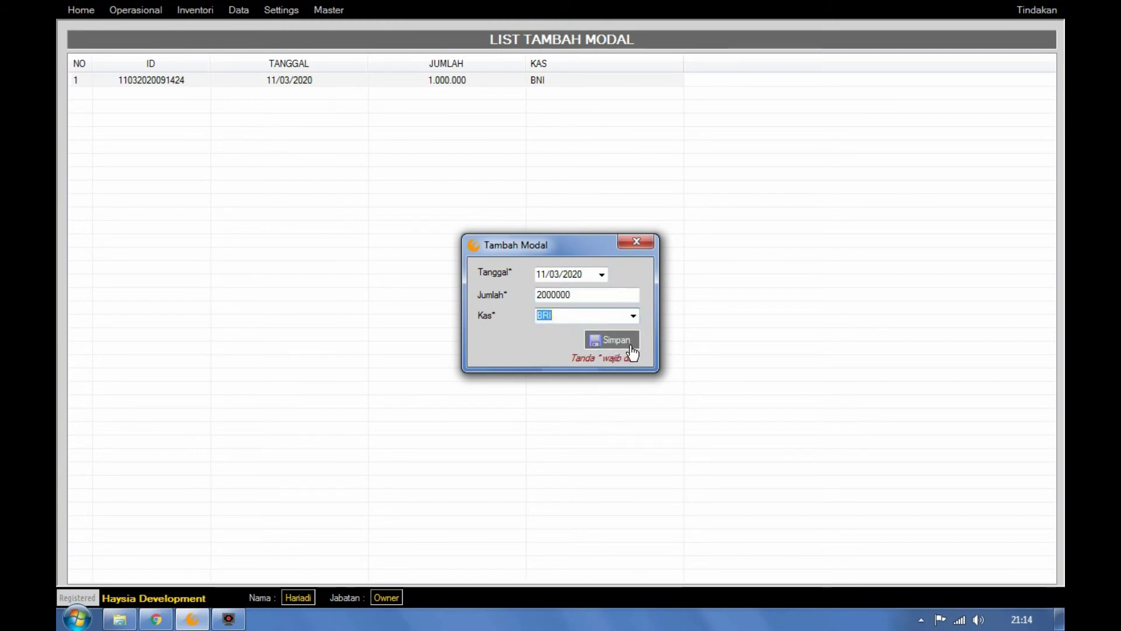
left_click(616, 345)
left_click(590, 361)
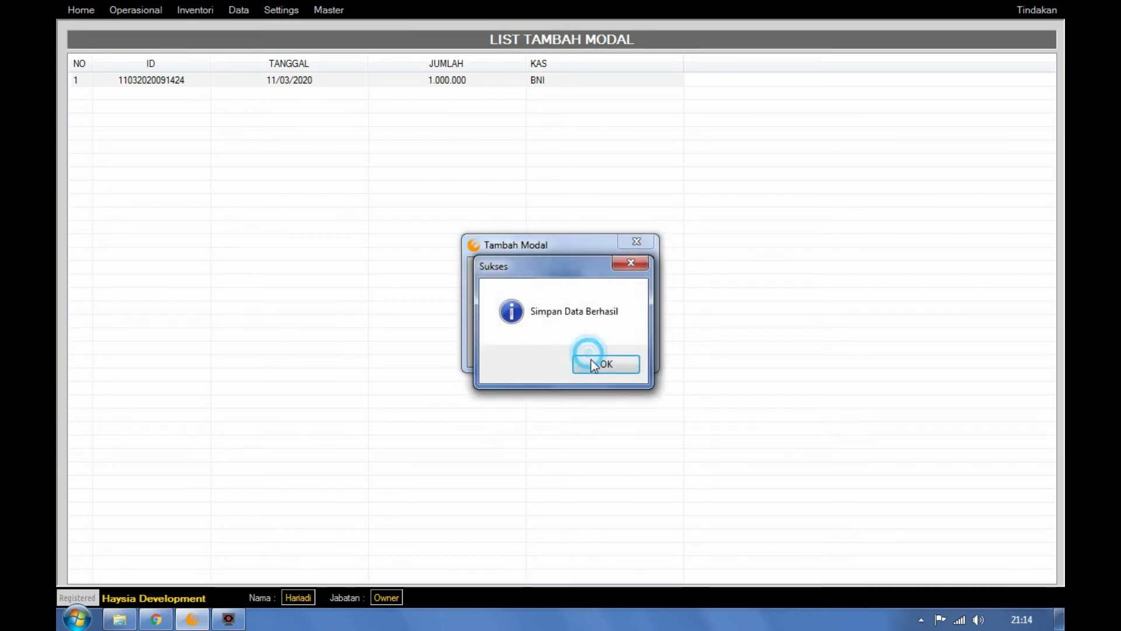
- Add a third capital entry with a Jumlah of 3000000 for the MANDIRI cash account and save it
left_click(561, 251)
left_click(577, 257)
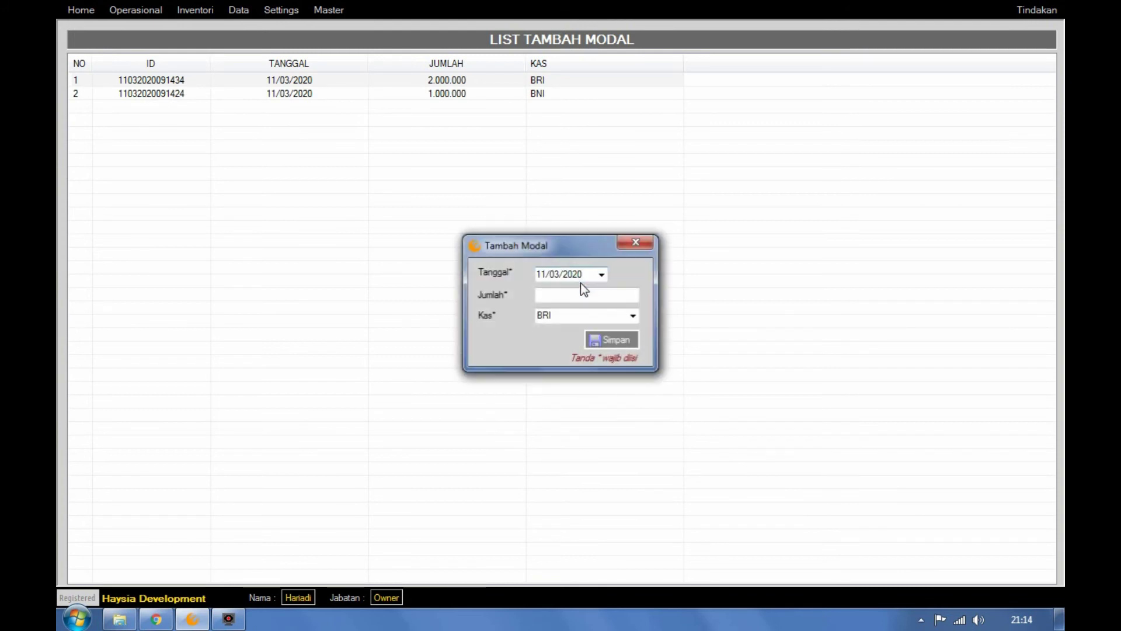
left_click(618, 292)
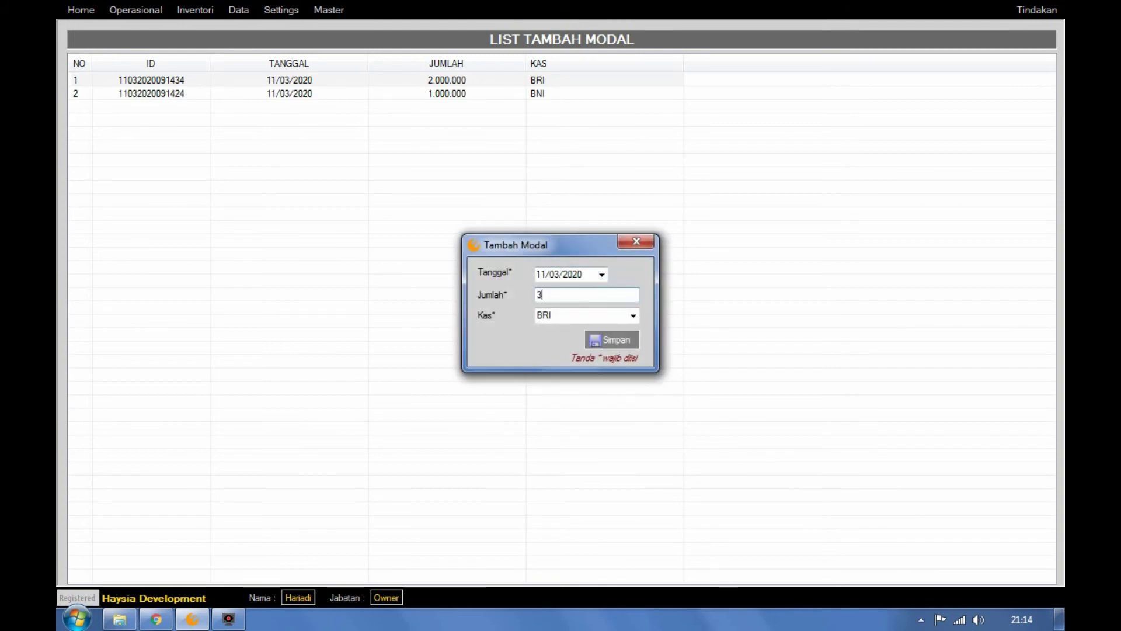
type("3000000")
left_click(633, 317)
left_click(586, 350)
left_click(613, 342)
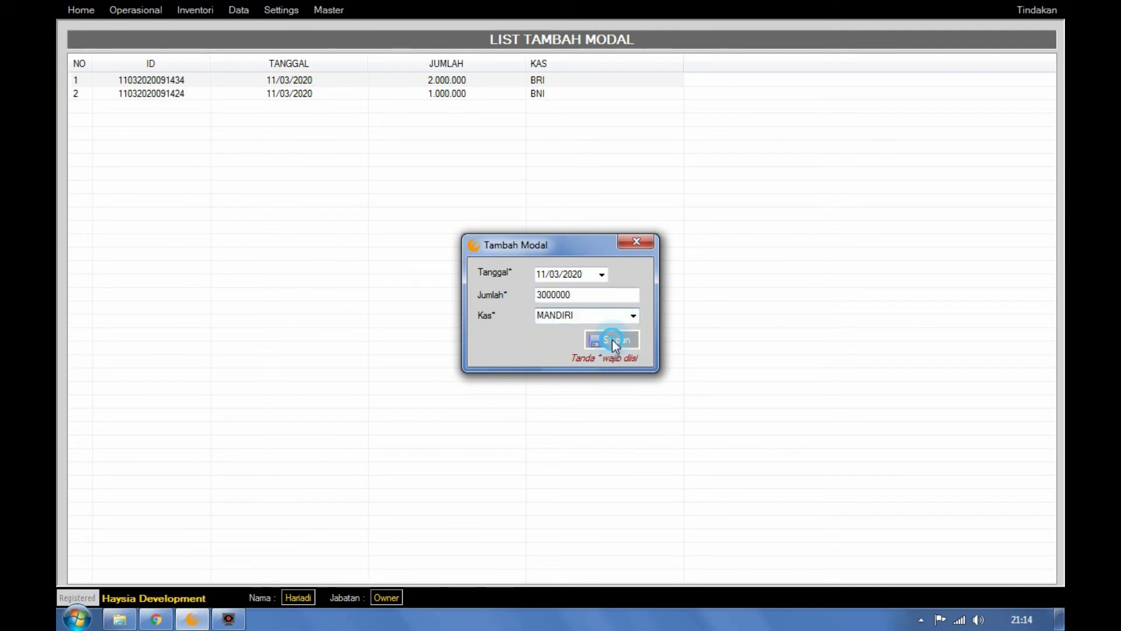
left_click(601, 361)
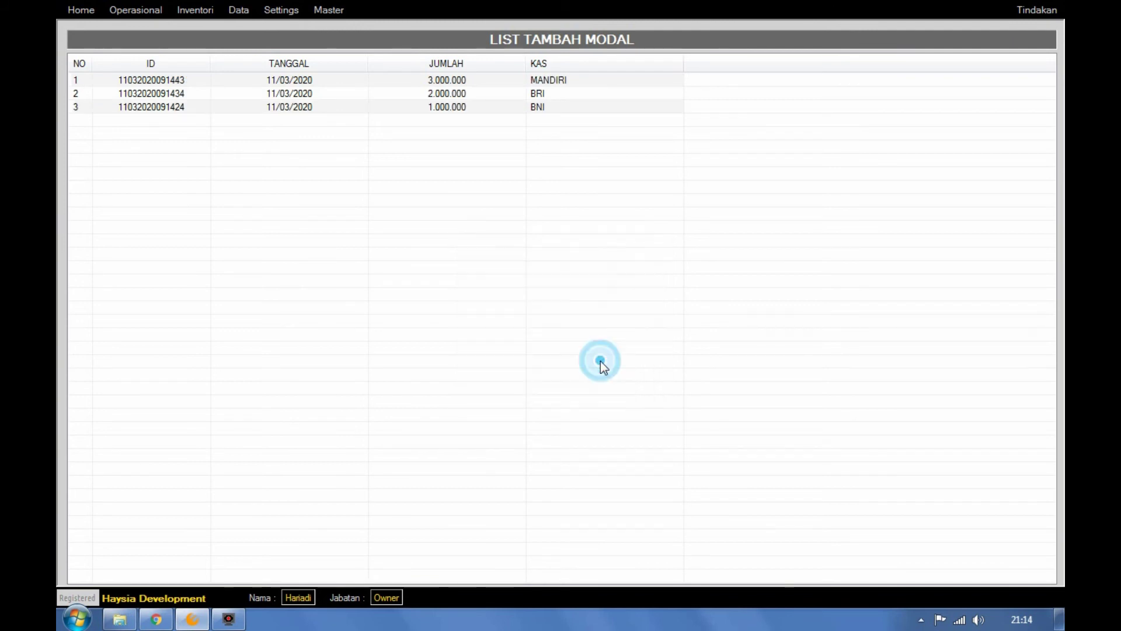
- Open Laporan Kas and check the added capital and remaining balance of each account, especially TUNAI
left_click(247, 14)
mouse_move(274, 77)
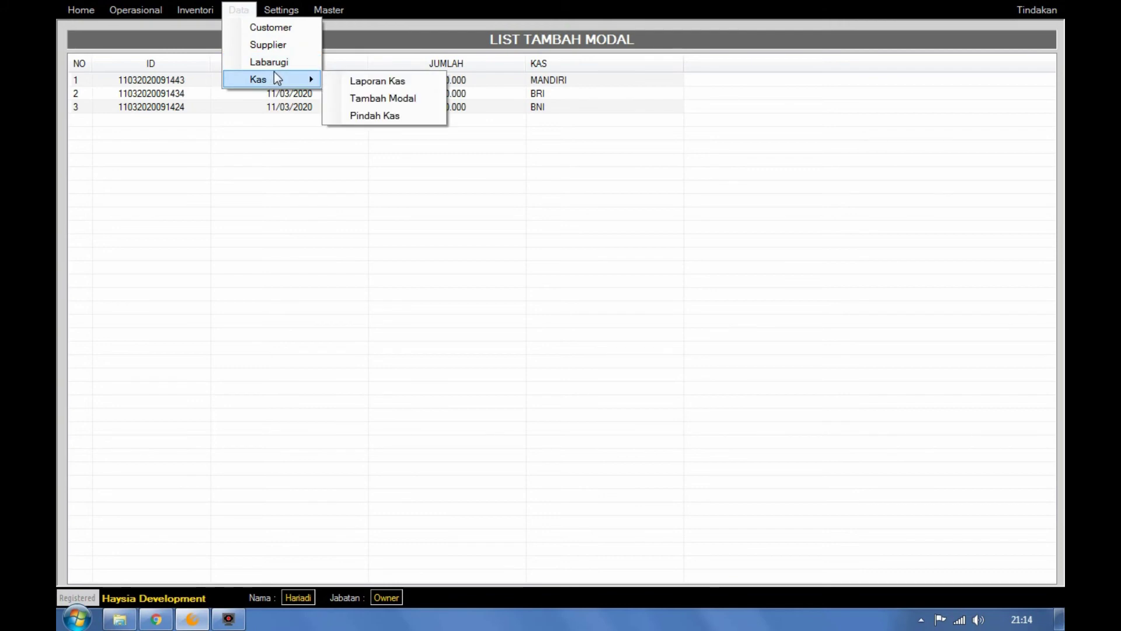
left_click(371, 80)
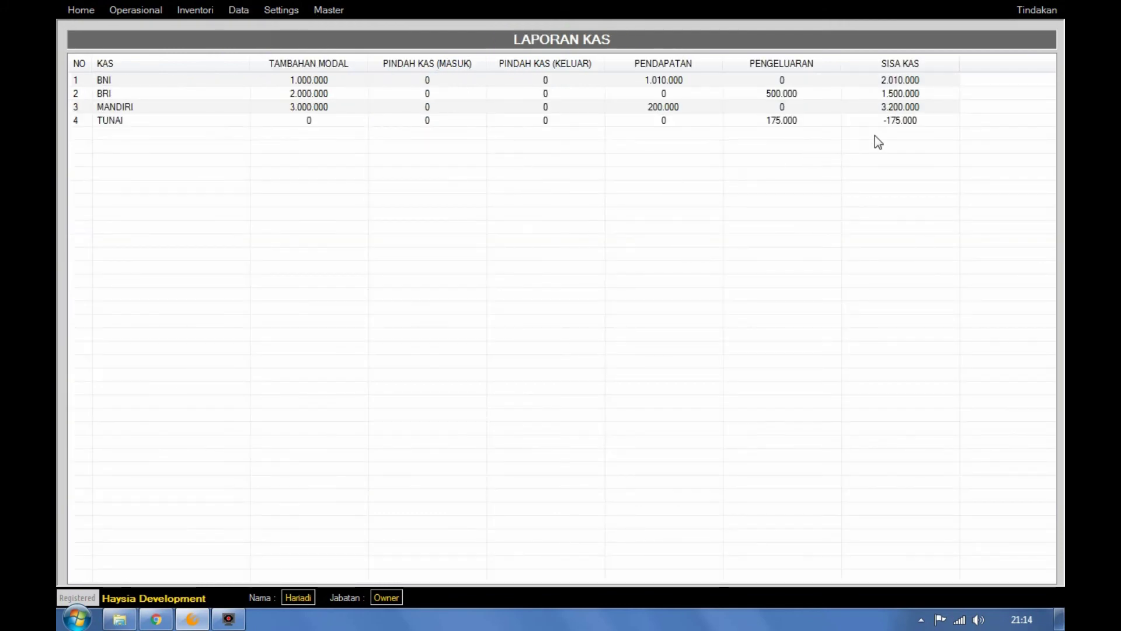
left_click(880, 121)
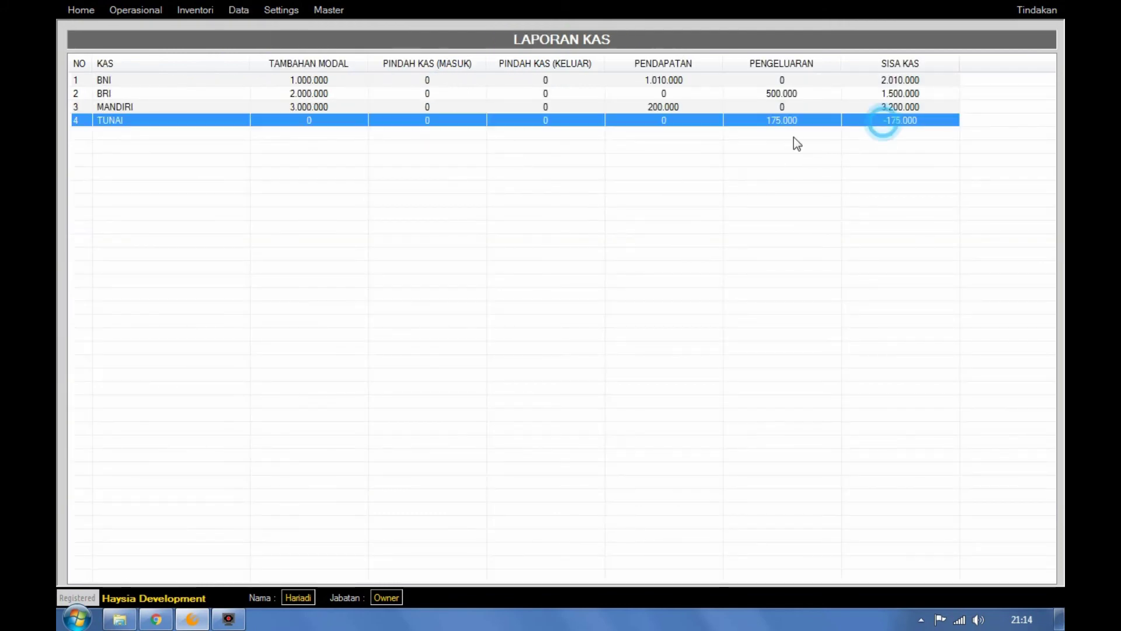
right_click(303, 121)
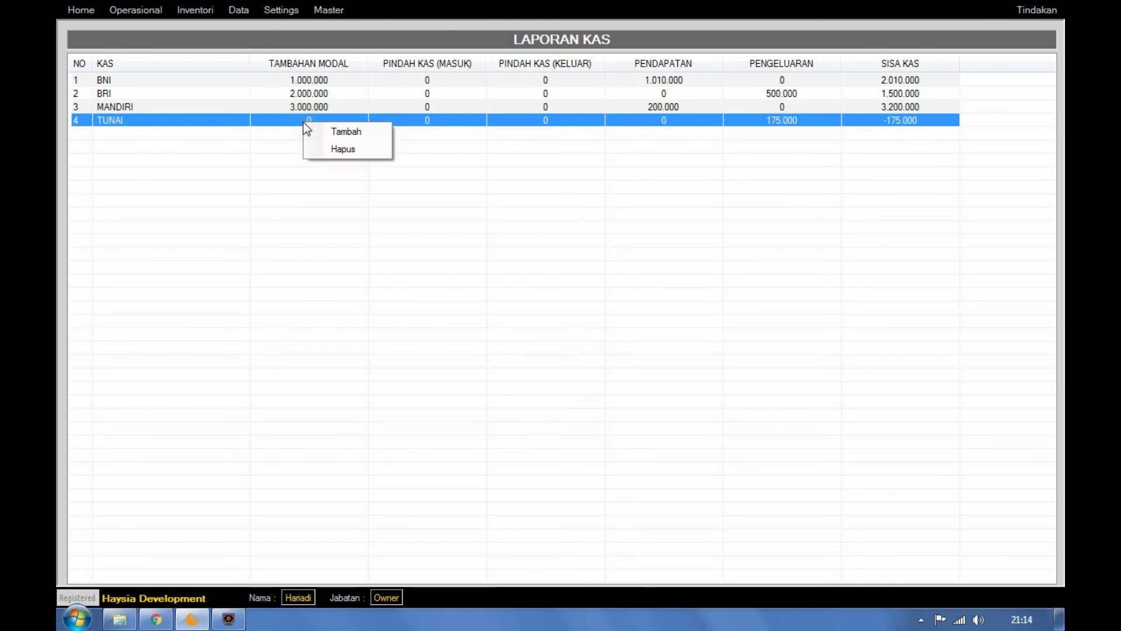
left_click(239, 10)
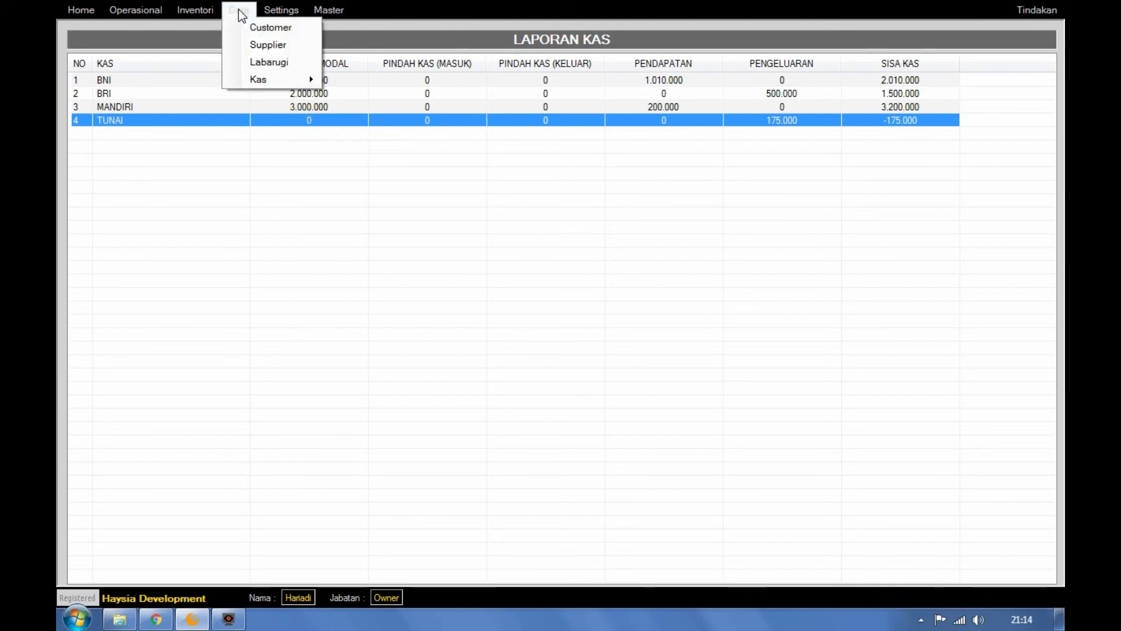
mouse_move(283, 82)
left_click(372, 83)
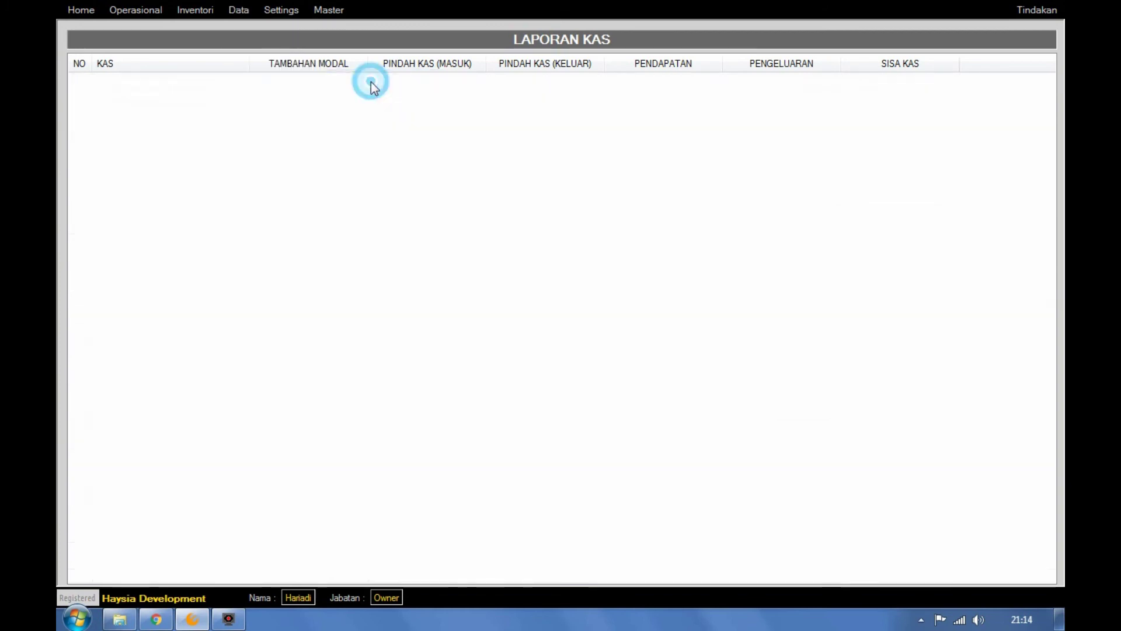
left_click(231, 10)
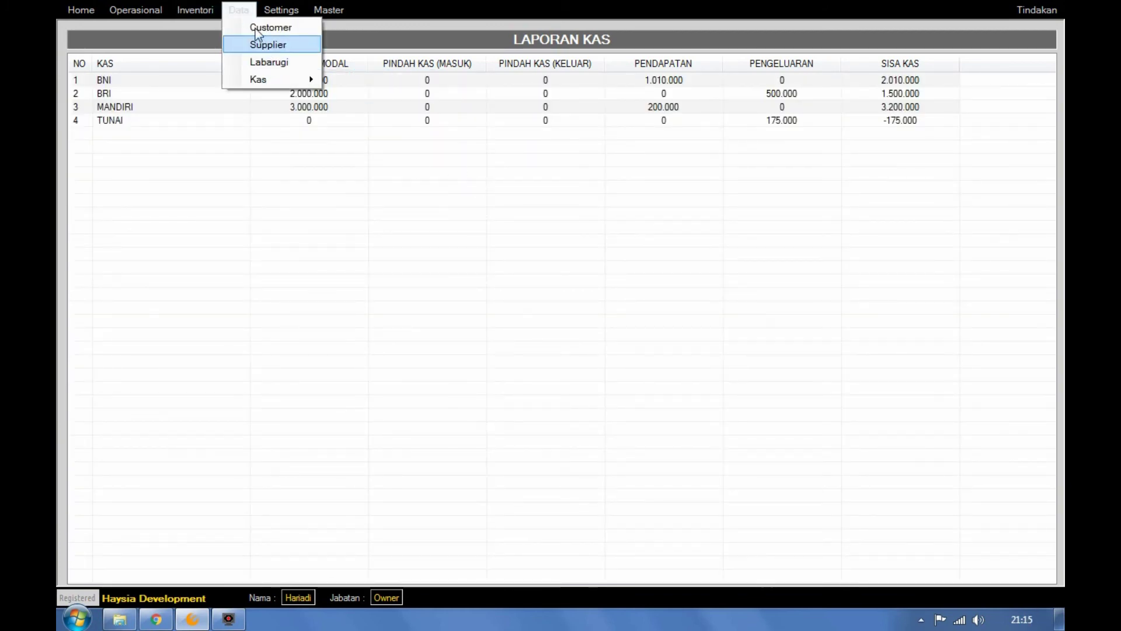
mouse_move(280, 80)
left_click(363, 101)
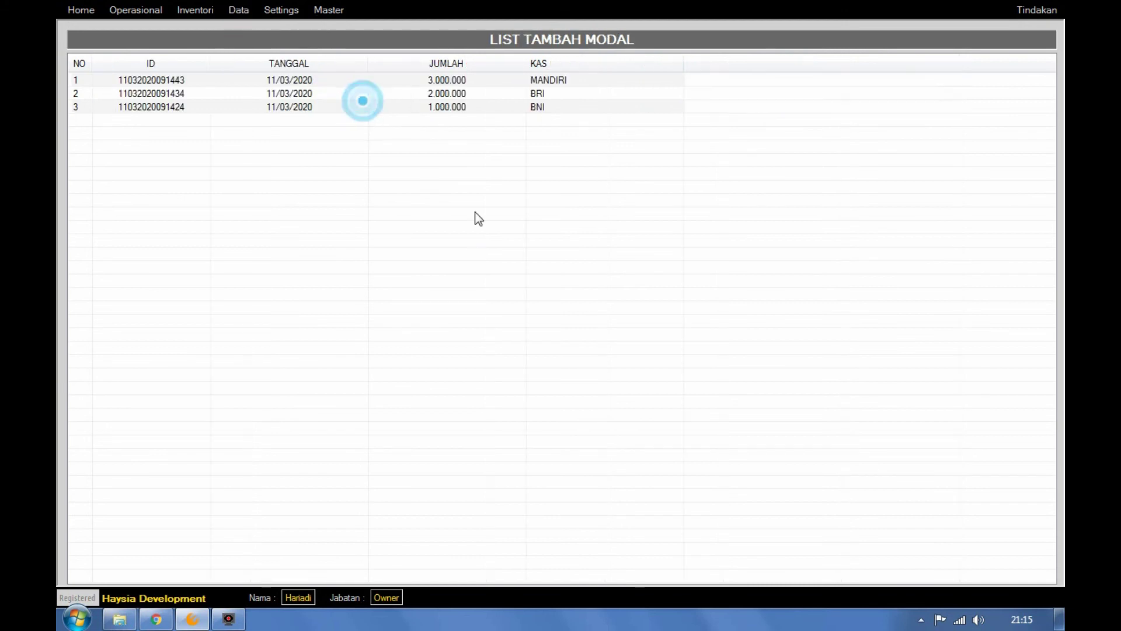
right_click(502, 224)
left_click(508, 230)
left_click(635, 314)
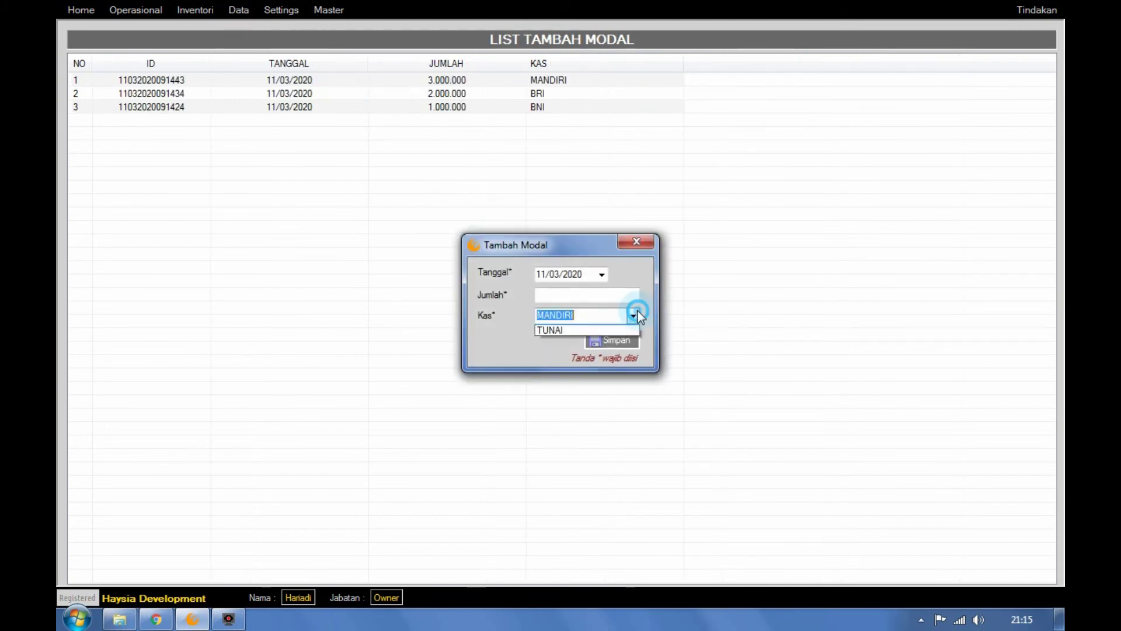
left_click(560, 355)
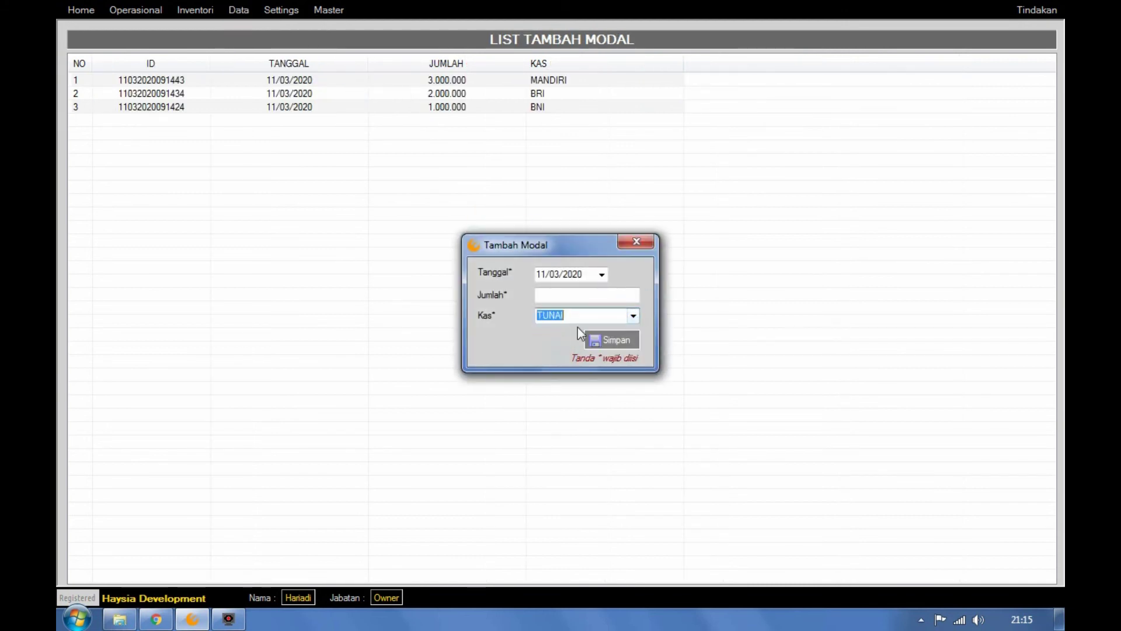
left_click(633, 241)
- Start a new cash transfer in List Pindahan Kas and set its Jumlah to 1000000
left_click(238, 10)
mouse_move(274, 79)
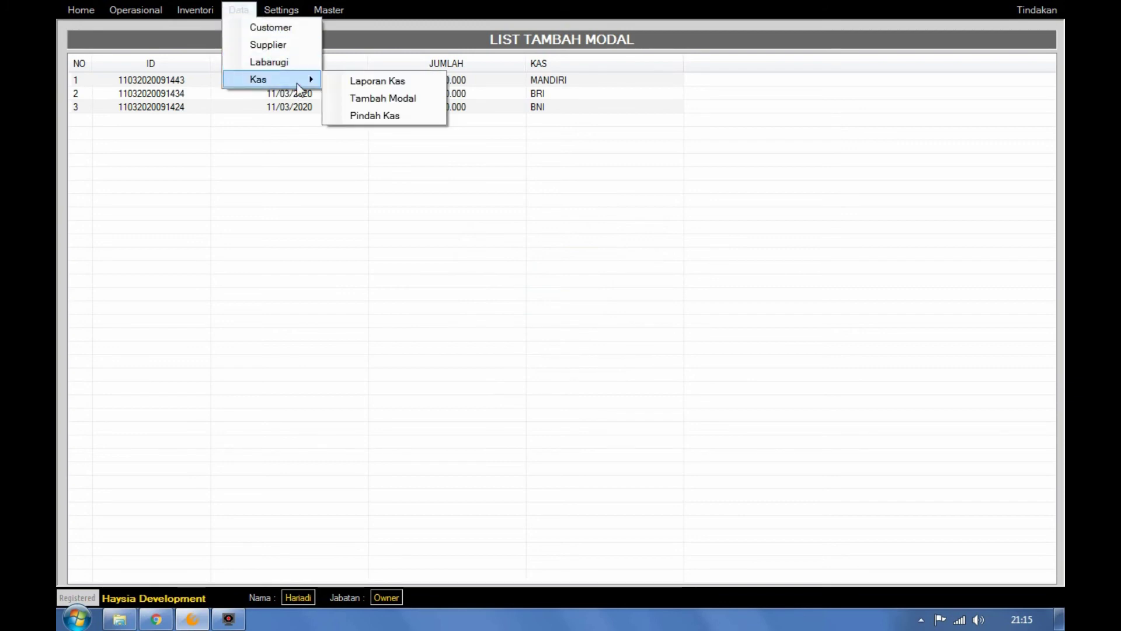
left_click(370, 114)
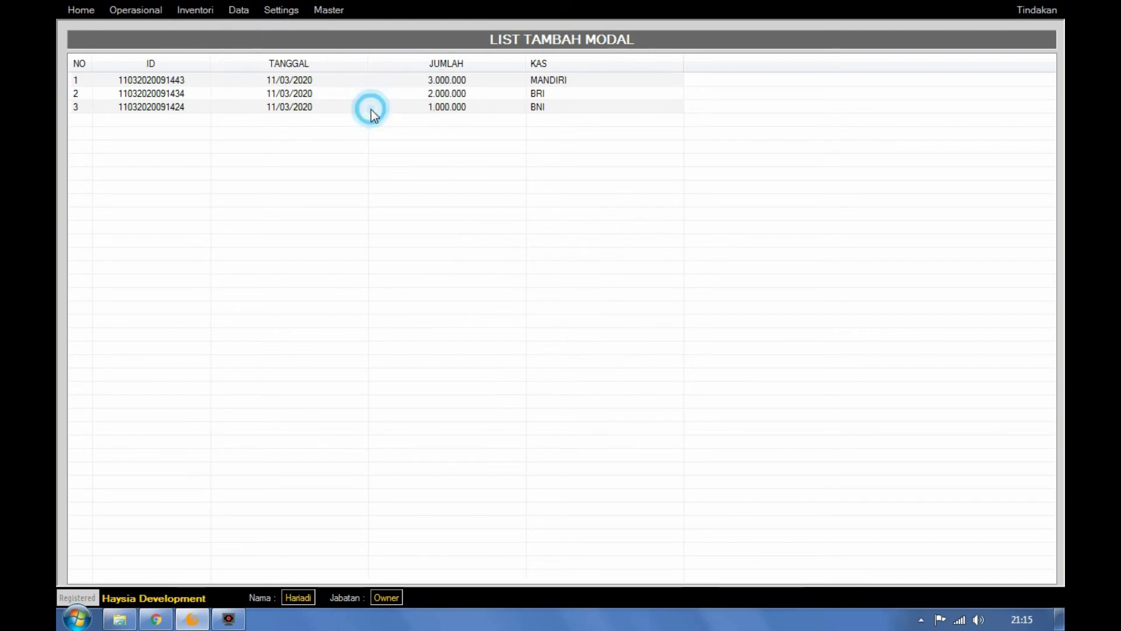
right_click(475, 181)
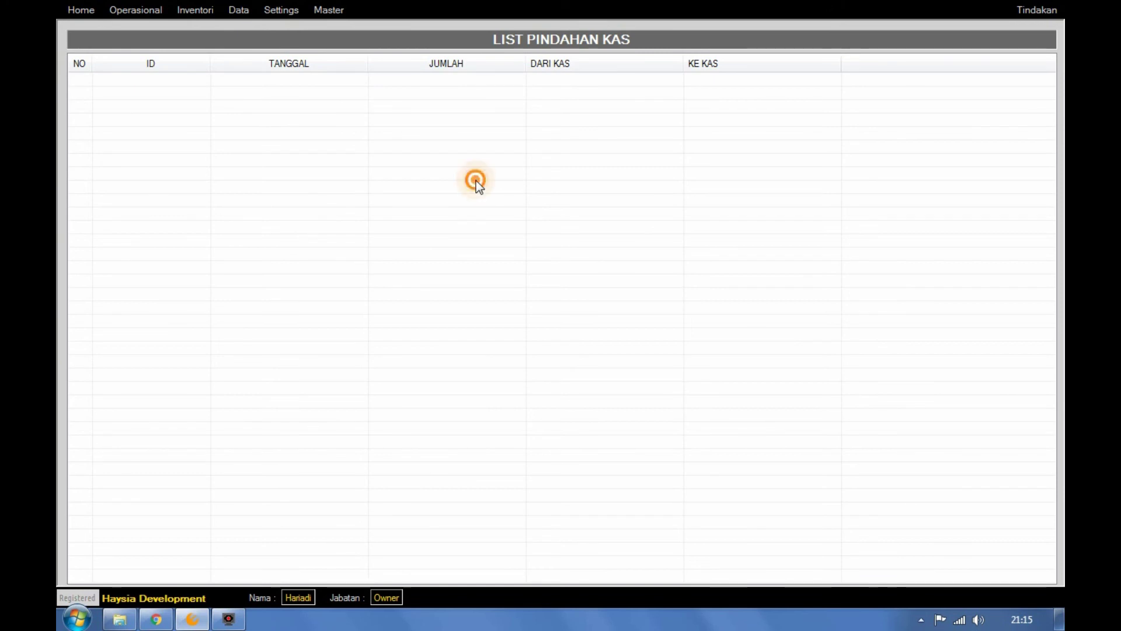
left_click(506, 190)
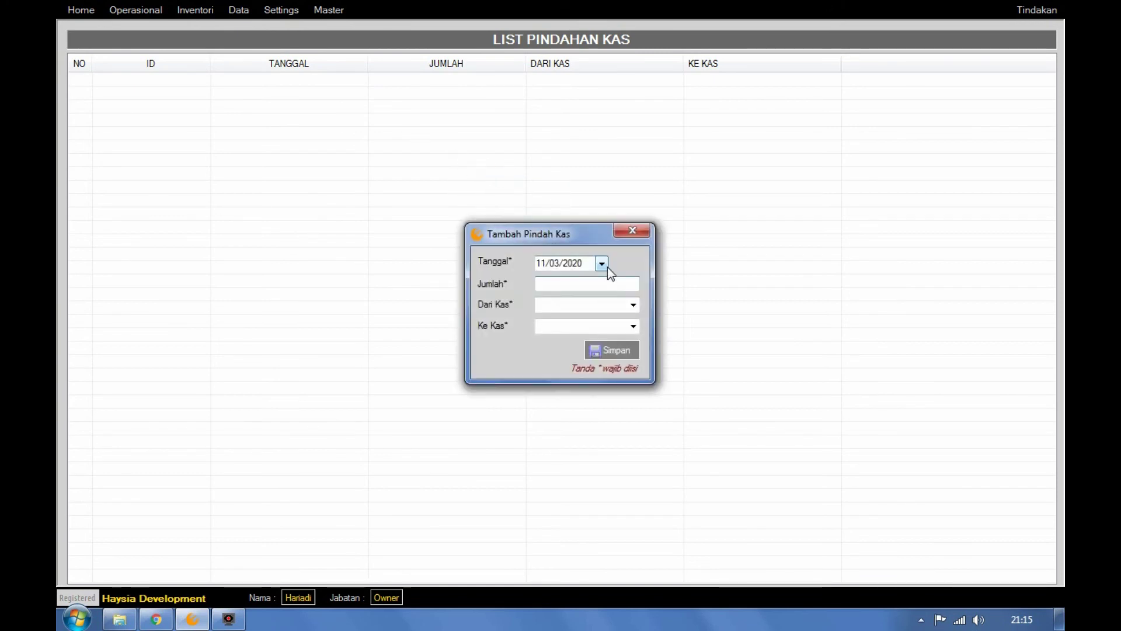
left_click(634, 288)
type("1000000")
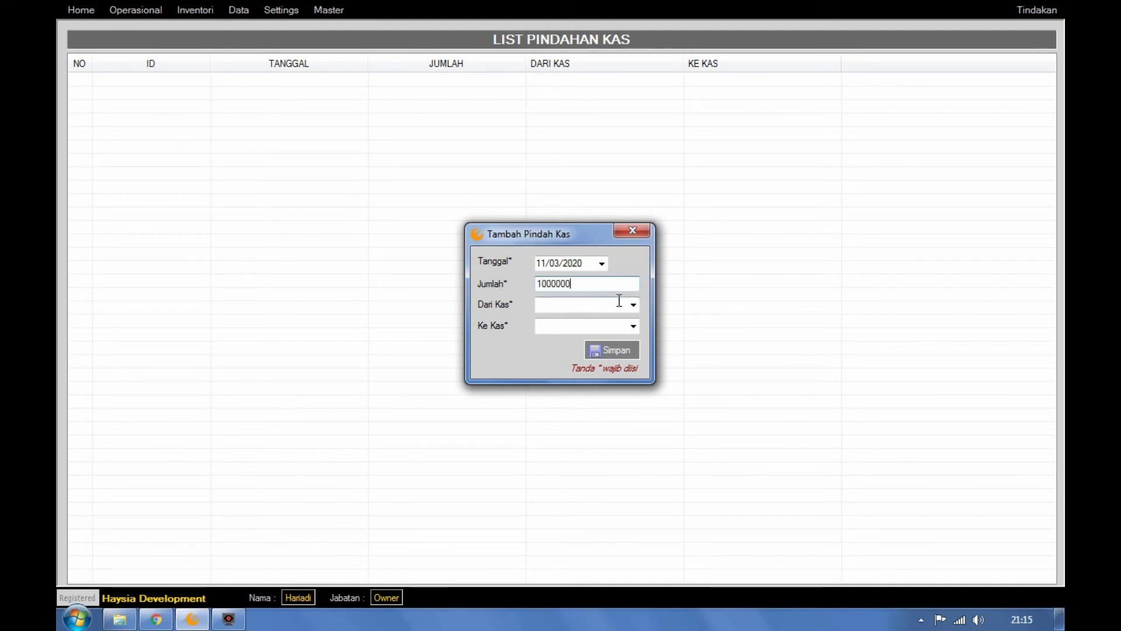
- Set the transfer's Dari Kas to MANDIRI and Ke Kas to TUNAI, and save it
left_click(633, 304)
left_click(561, 337)
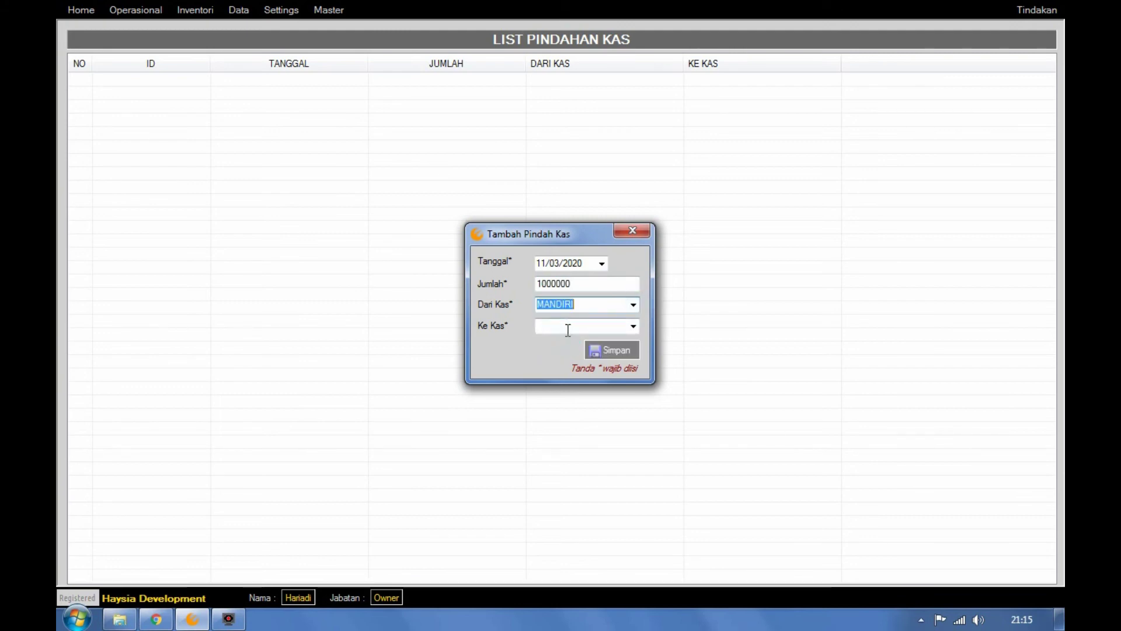
left_click(633, 326)
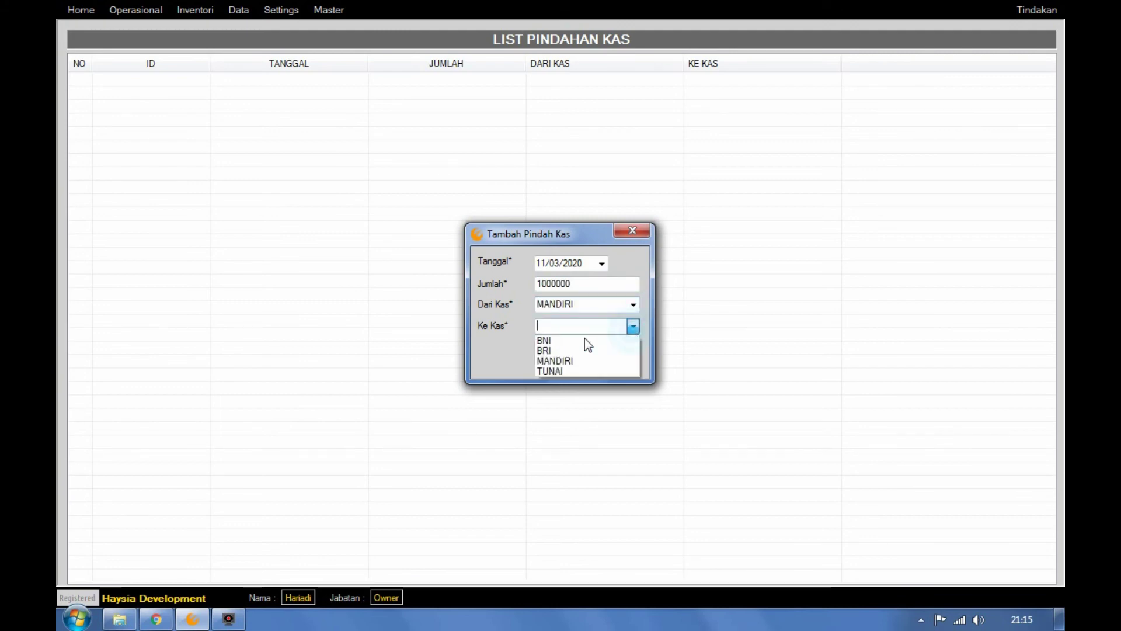
left_click(563, 370)
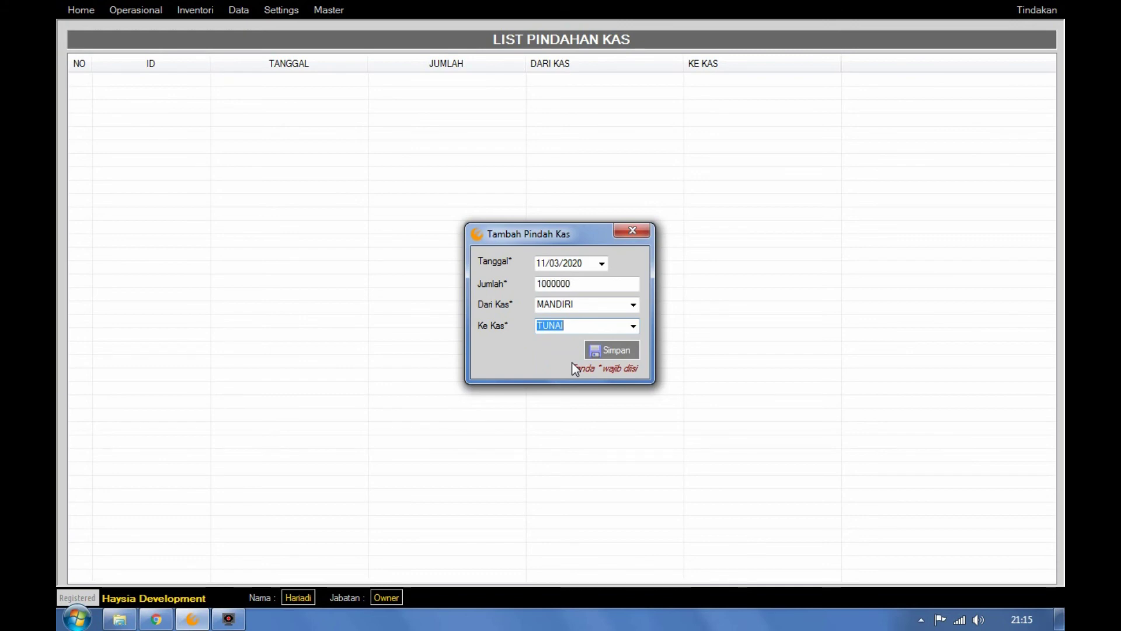
left_click(611, 351)
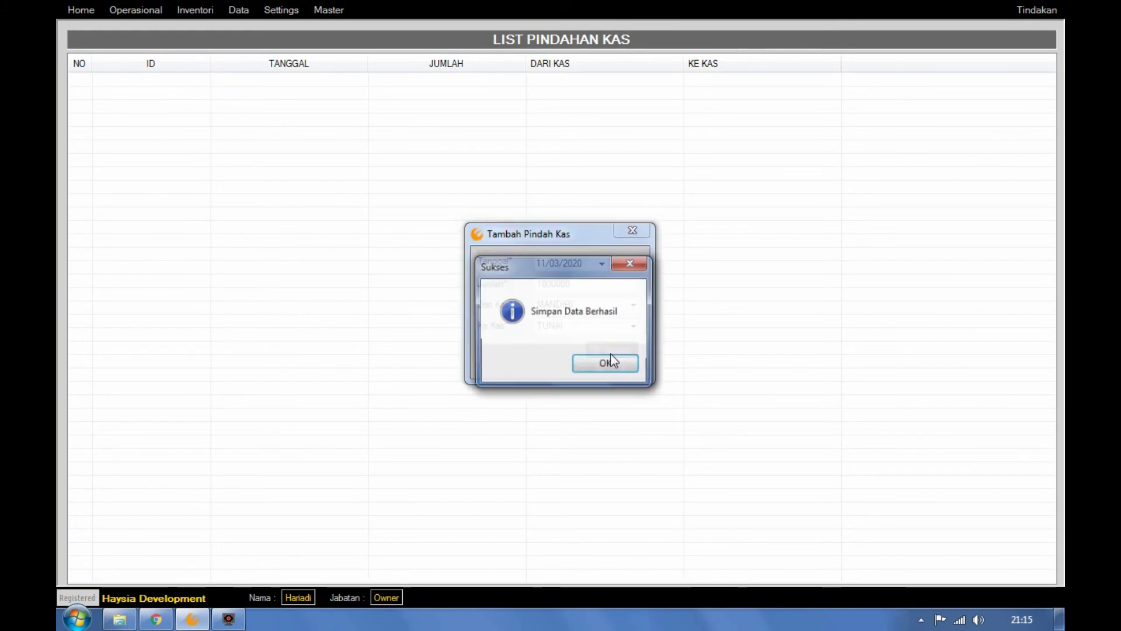
left_click(598, 362)
- Open Laporan Kas and check the incoming and outgoing transfers and the remaining balances of MANDIRI and TUNAI
left_click(239, 10)
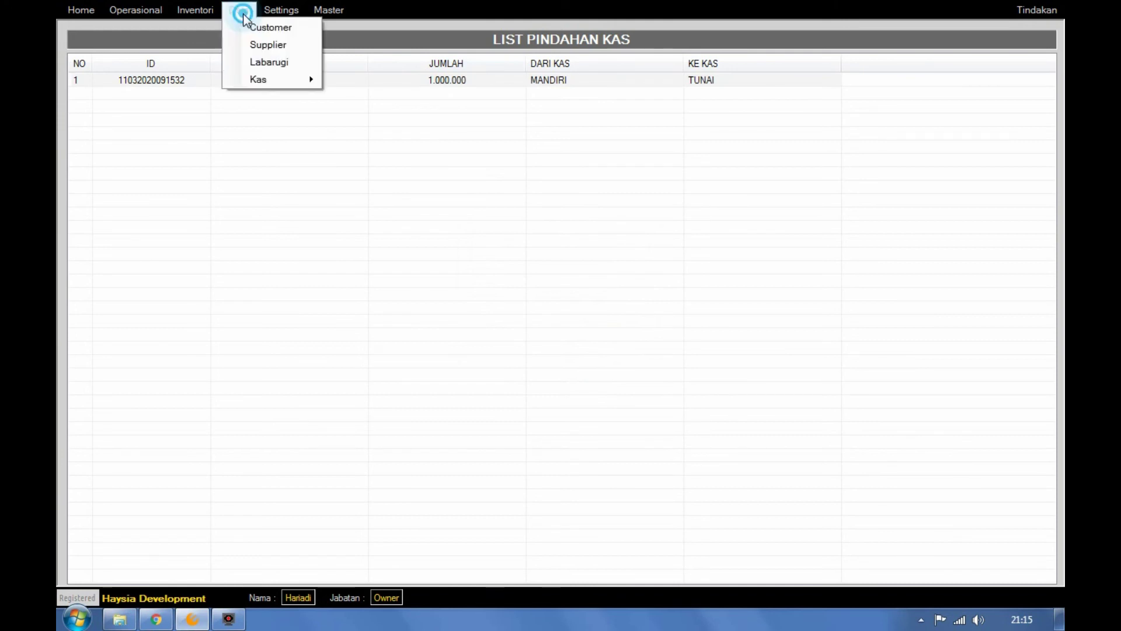
mouse_move(260, 79)
left_click(386, 80)
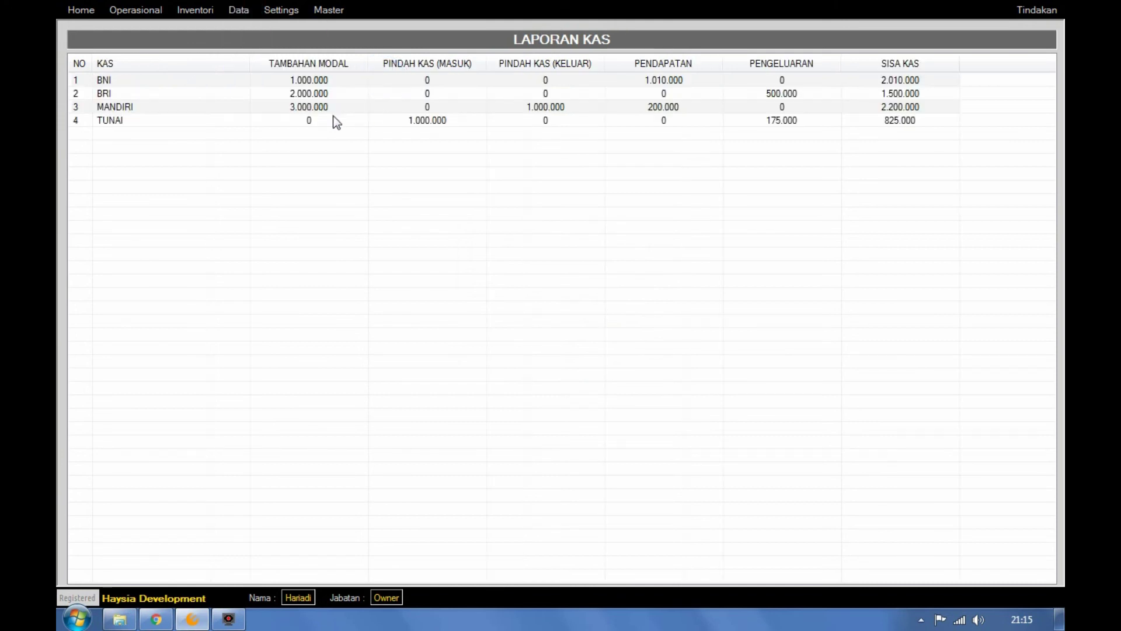
left_click(441, 120)
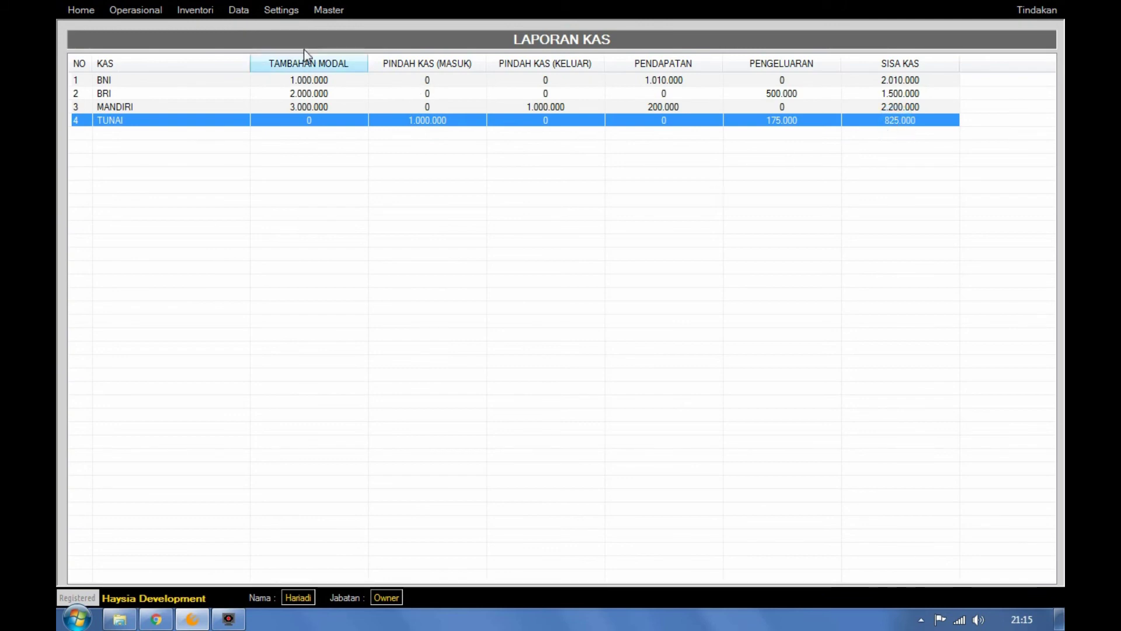
left_click(236, 10)
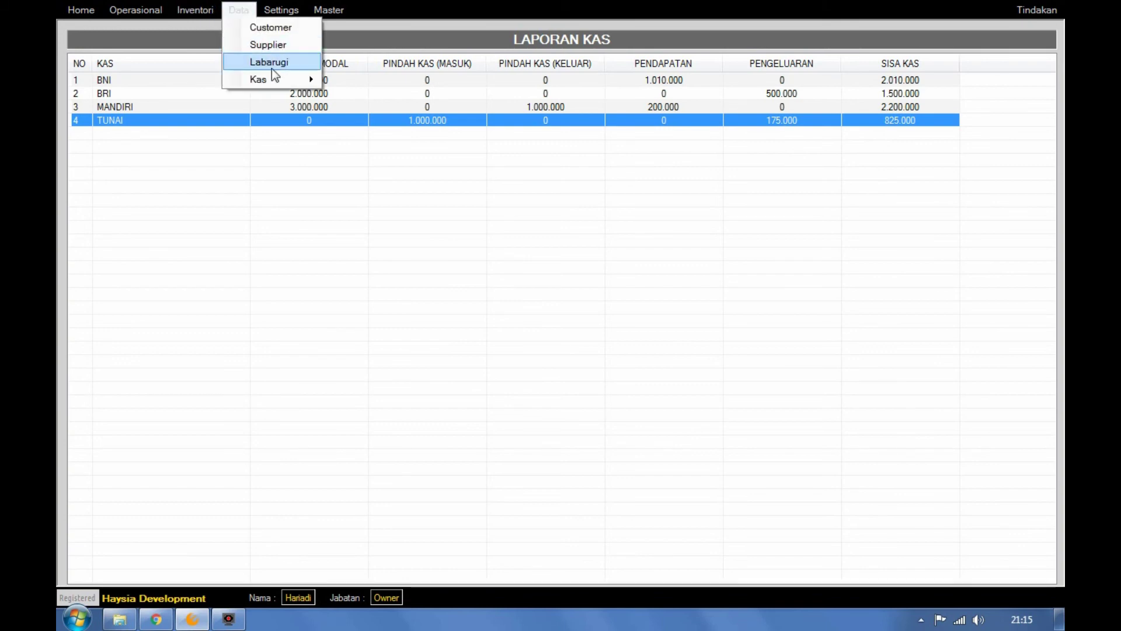
mouse_move(303, 85)
mouse_move(279, 13)
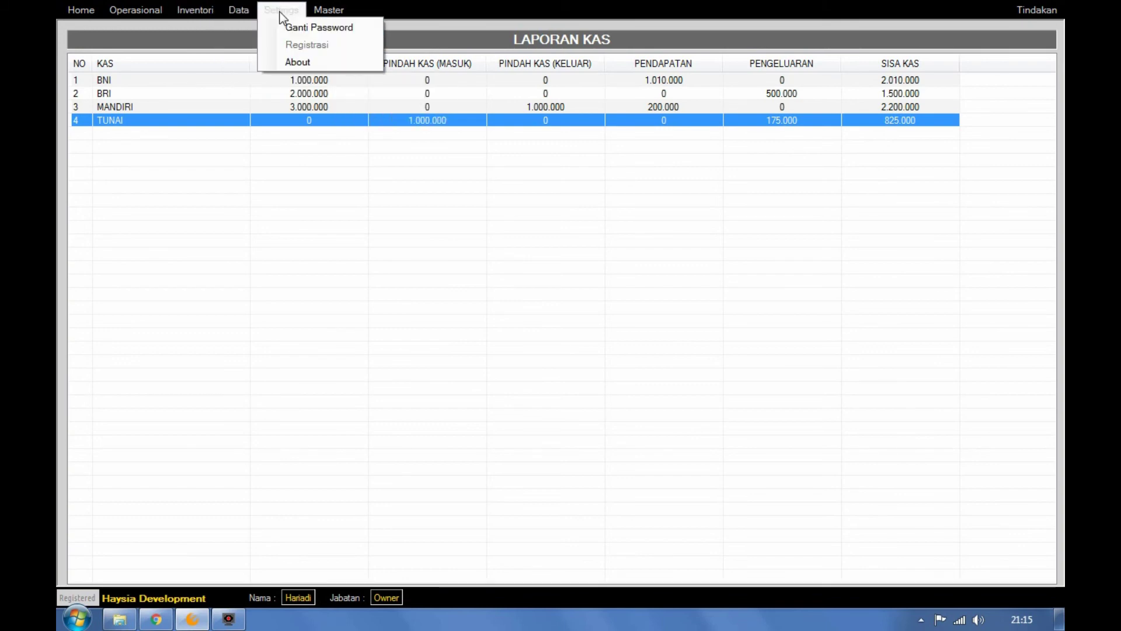
mouse_move(141, 17)
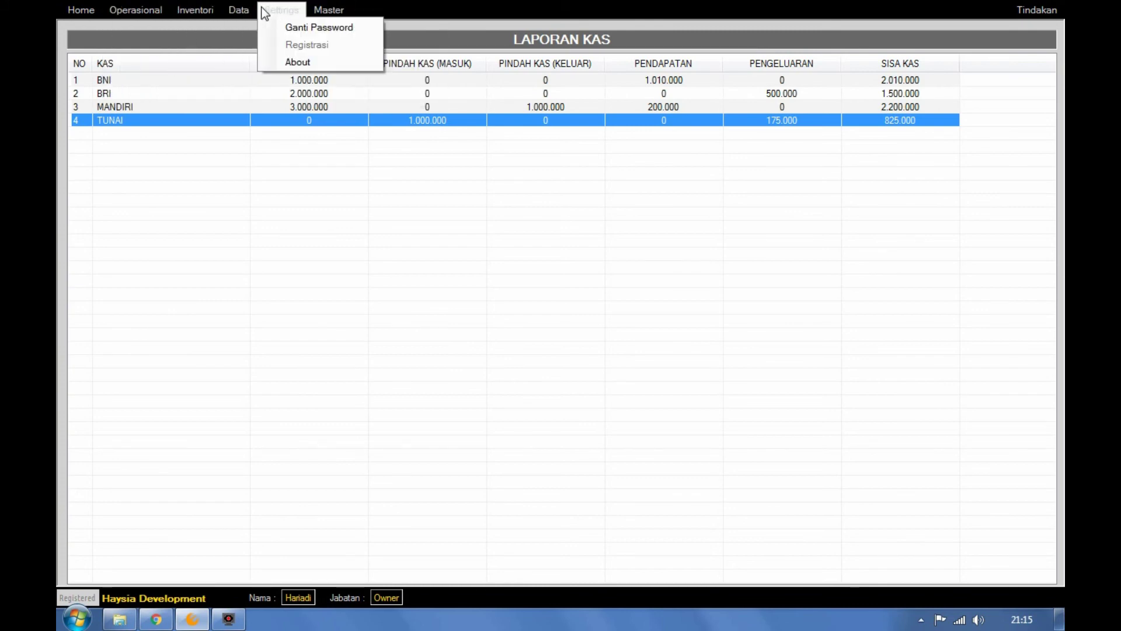
- Start a database backup and list the computer's drives to choose a save location
mouse_move(239, 12)
mouse_move(329, 10)
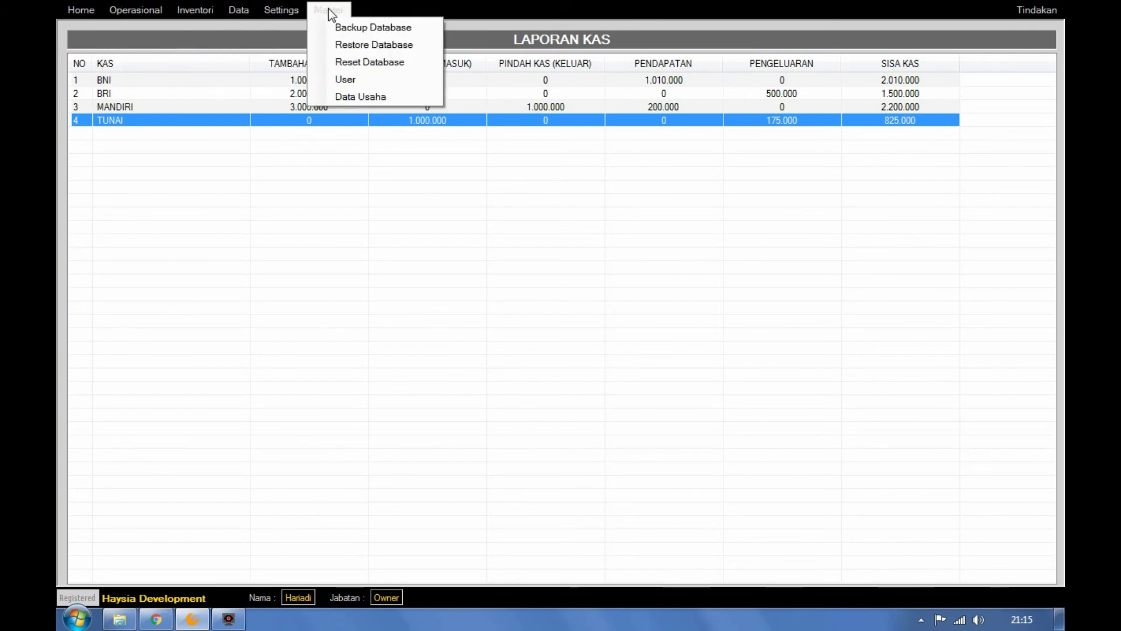
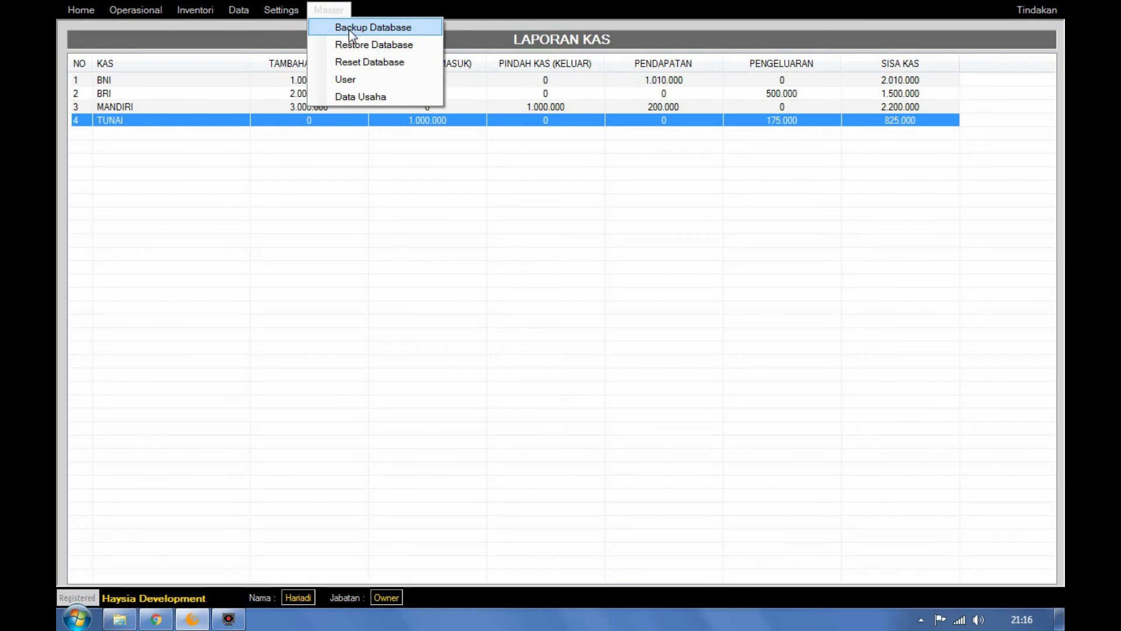
left_click(348, 29)
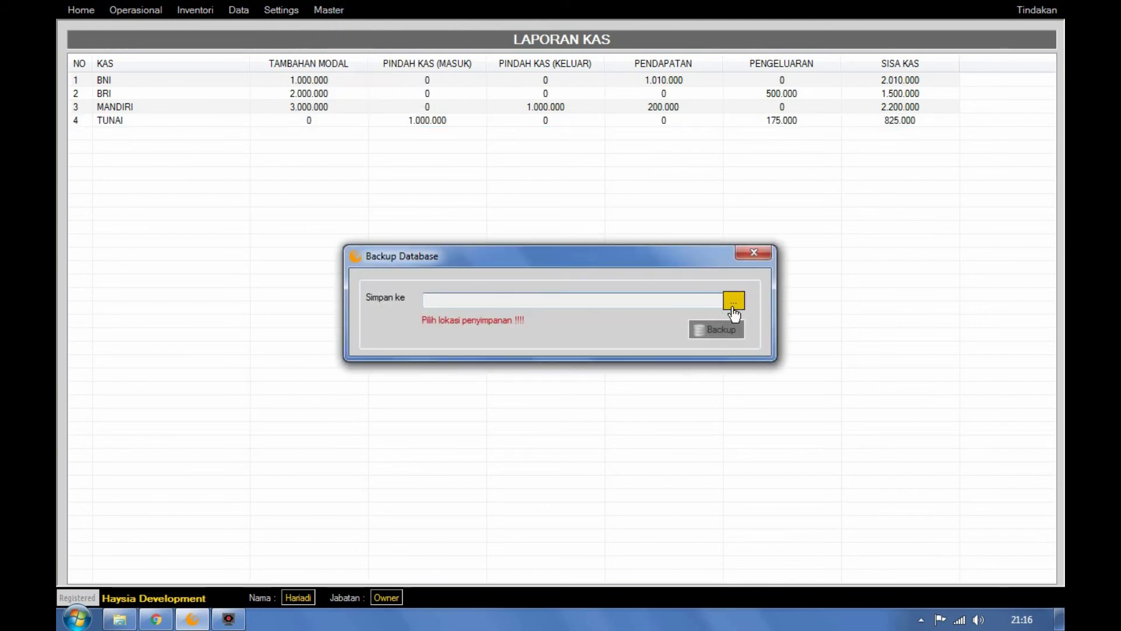
left_click(734, 304)
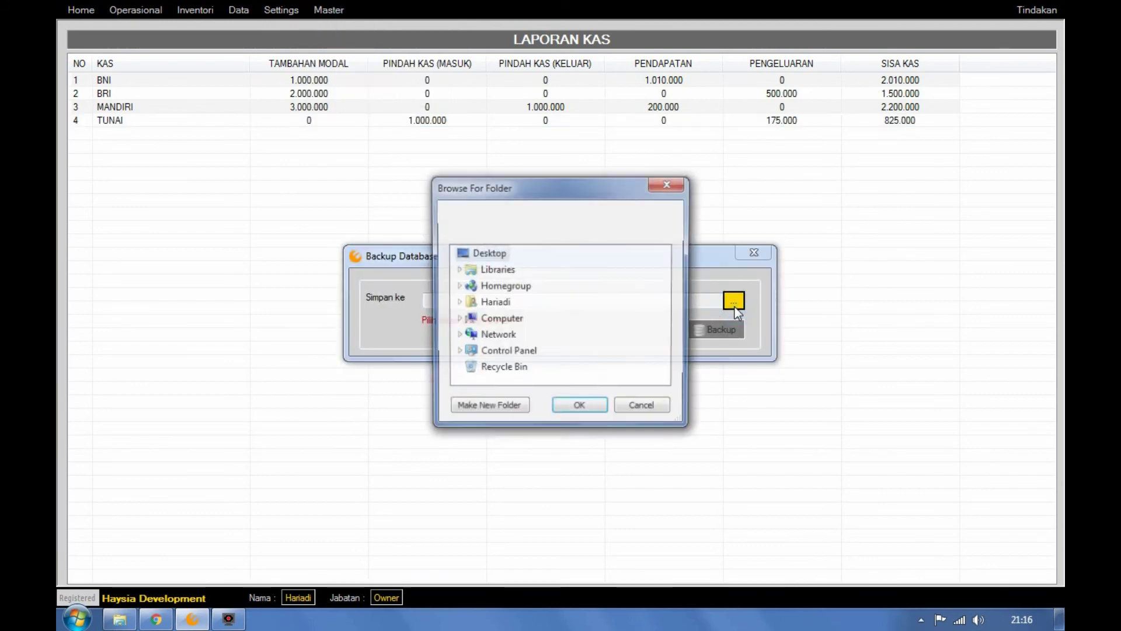
left_click(459, 317)
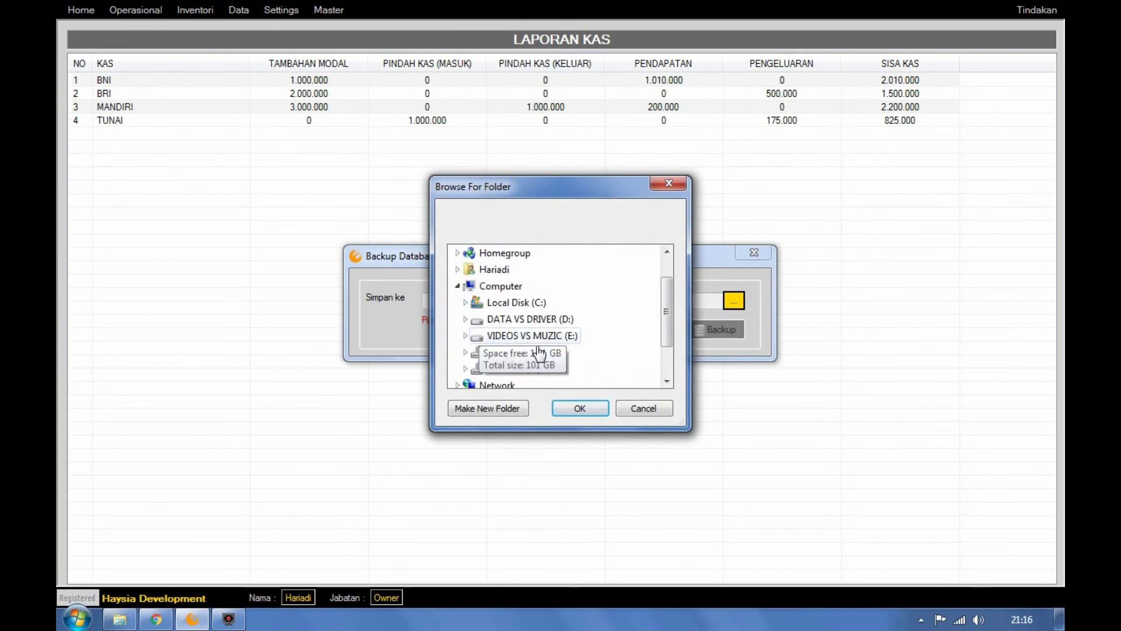
left_click(465, 336)
scroll(541, 333, "down", 10)
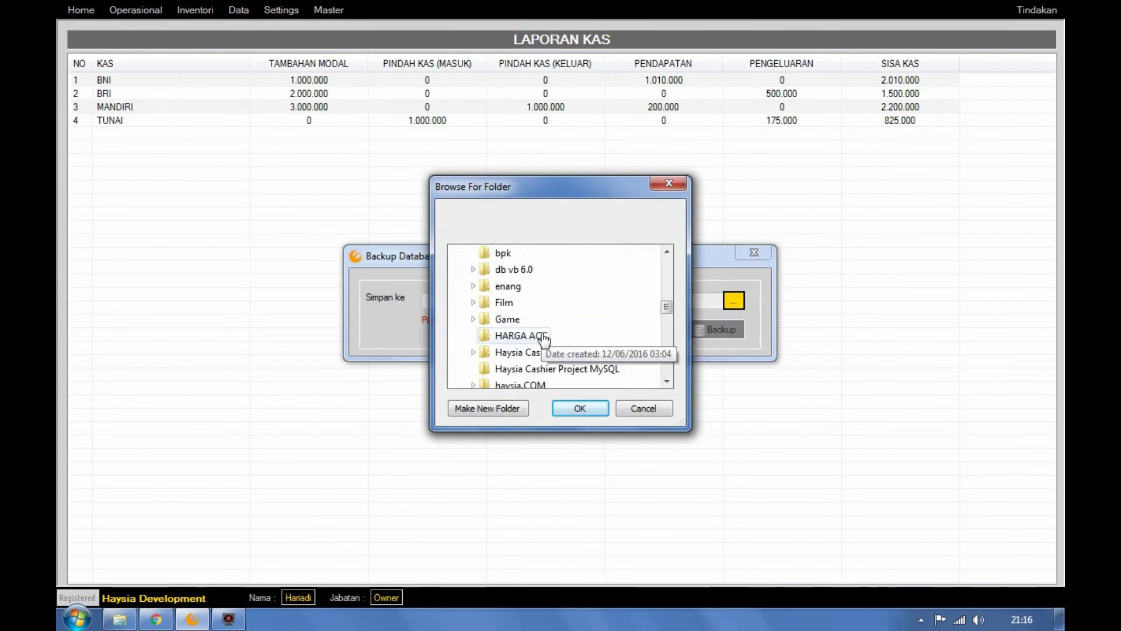
scroll(542, 333, "down", 15)
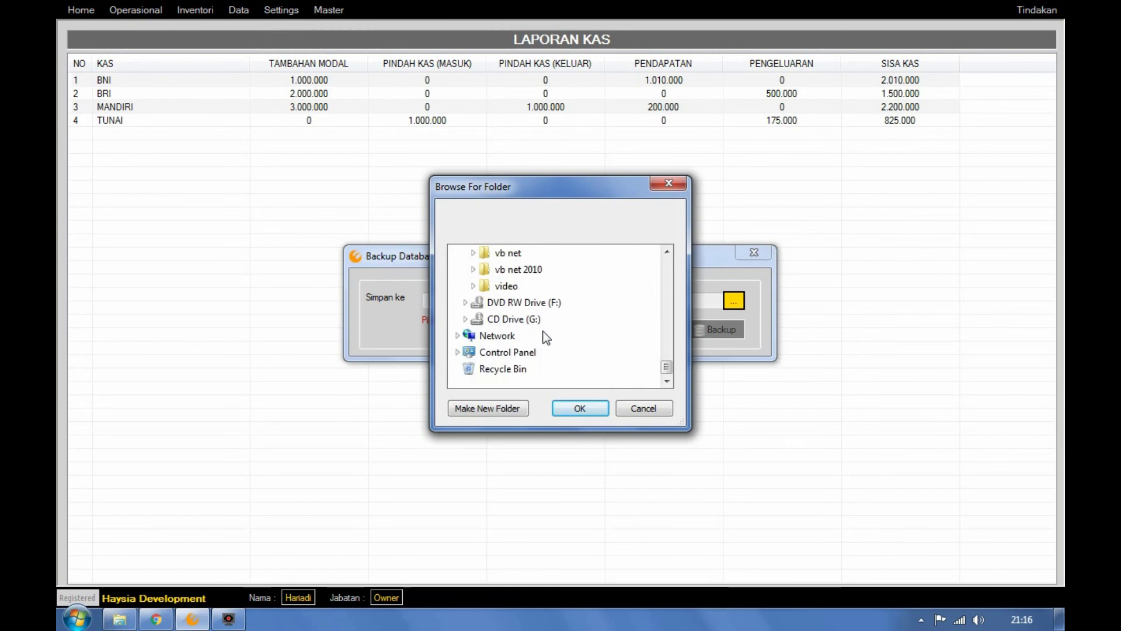
scroll(541, 333, "up", 20)
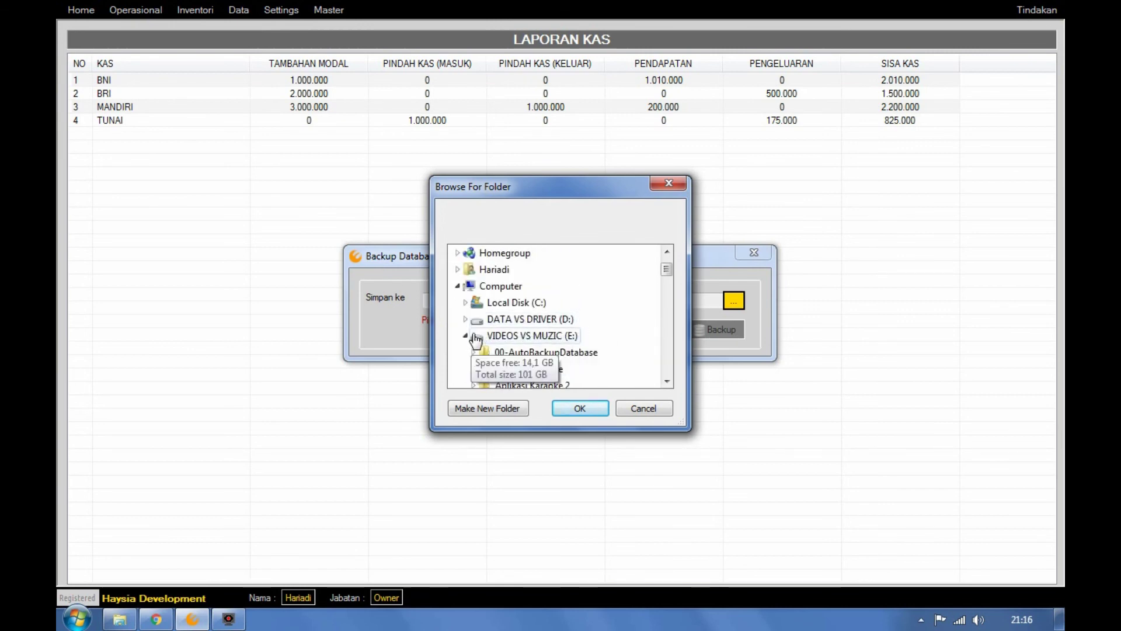
scroll(471, 323, "down", 2)
left_click(470, 324)
scroll(470, 325, "up", 3)
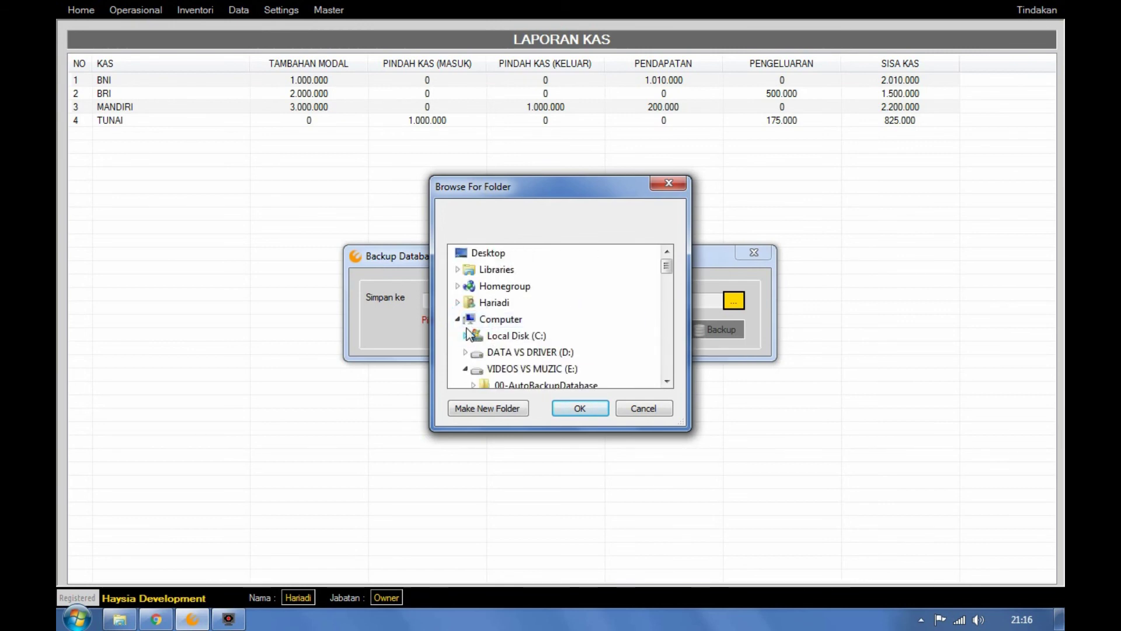
- Set the backup's save location to D:\Video Channel and run the database backup
left_click(465, 352)
scroll(524, 326, "down", 5)
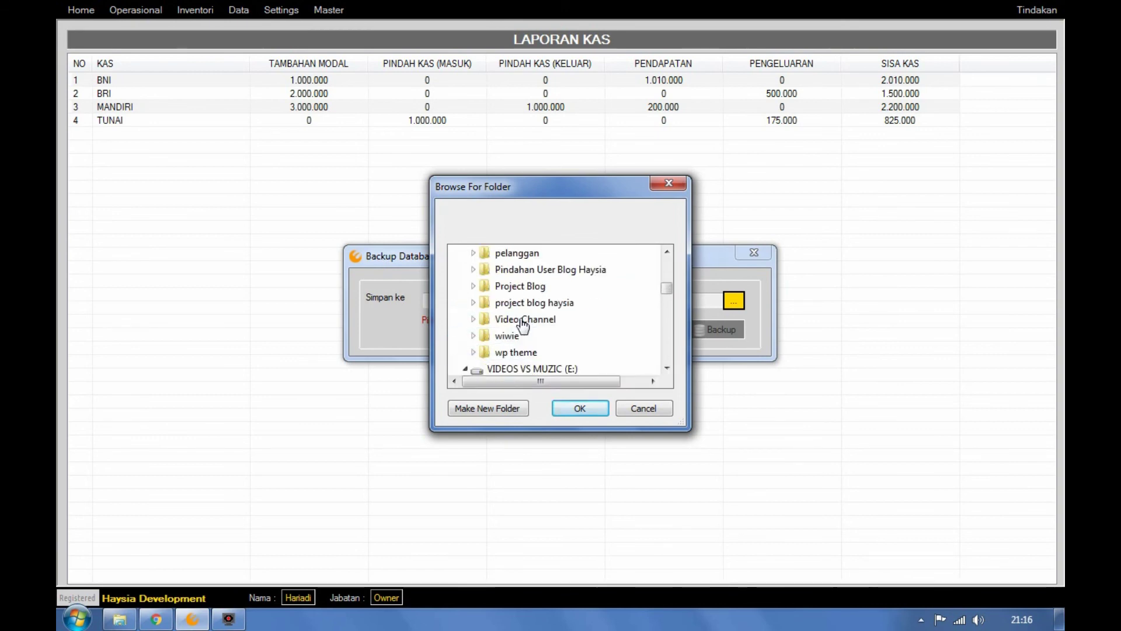
scroll(524, 325, "down", 1)
left_click(526, 269)
scroll(550, 287, "up", 2)
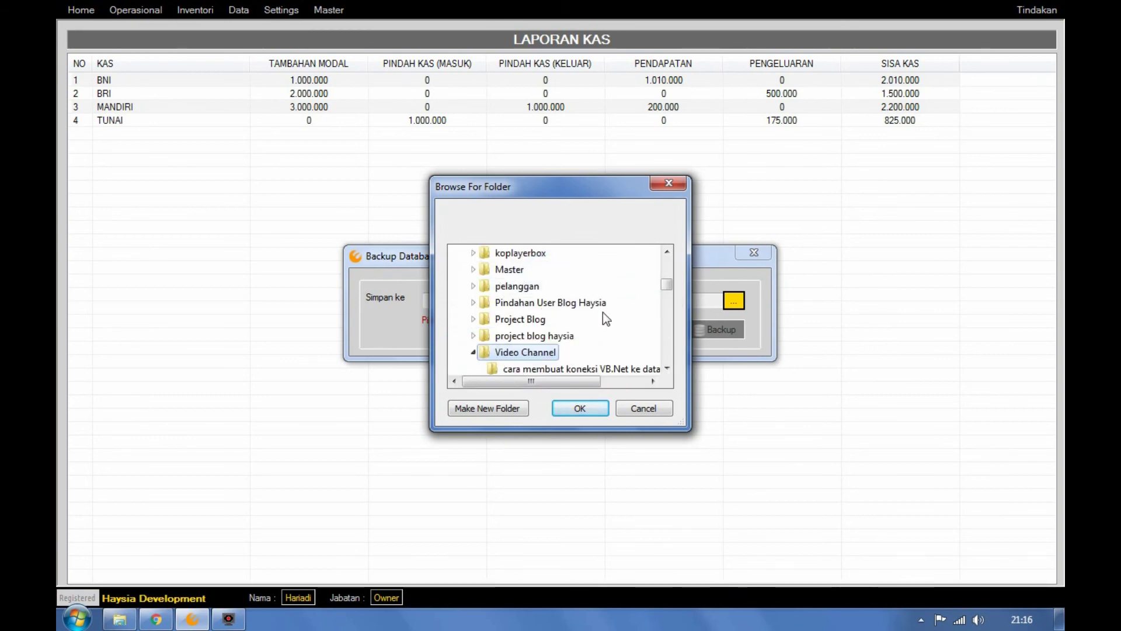
left_click(569, 408)
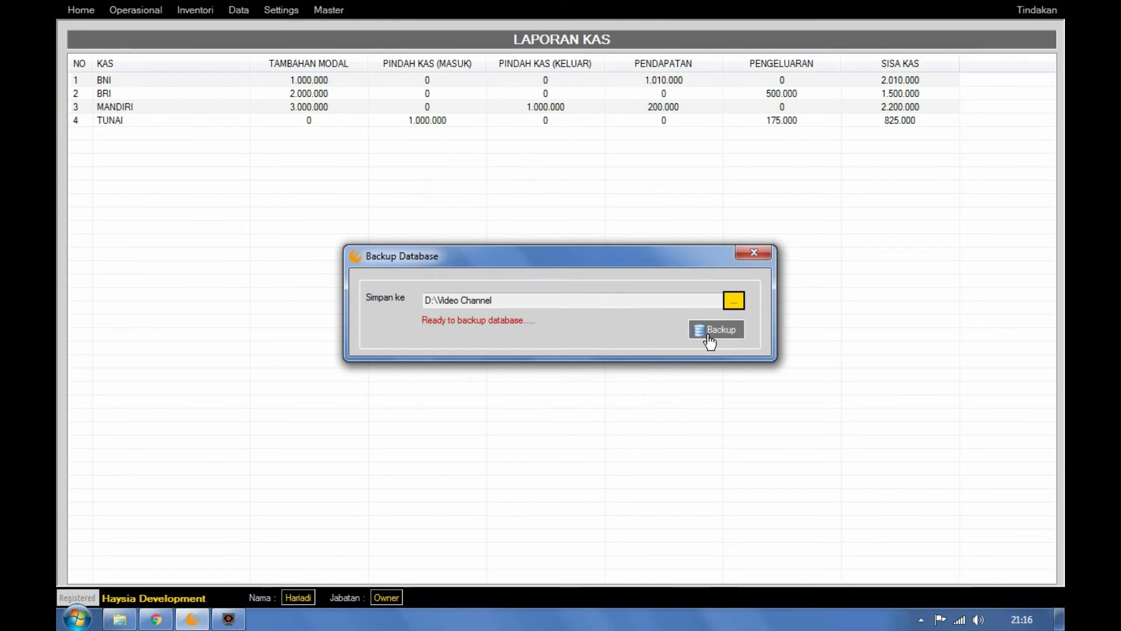
left_click(708, 336)
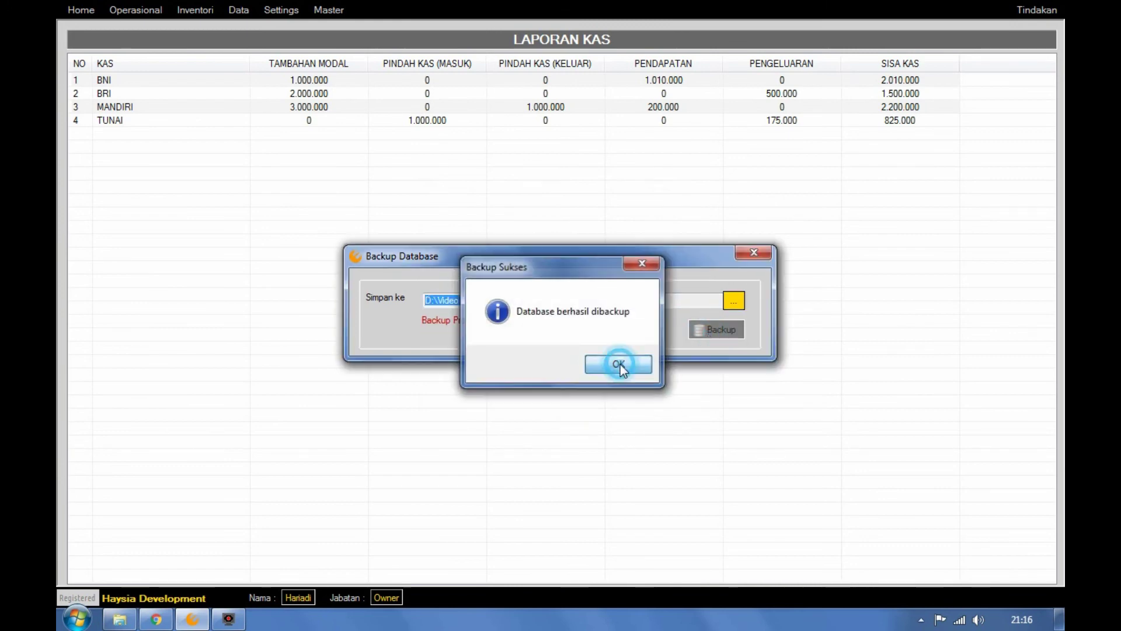
left_click(620, 364)
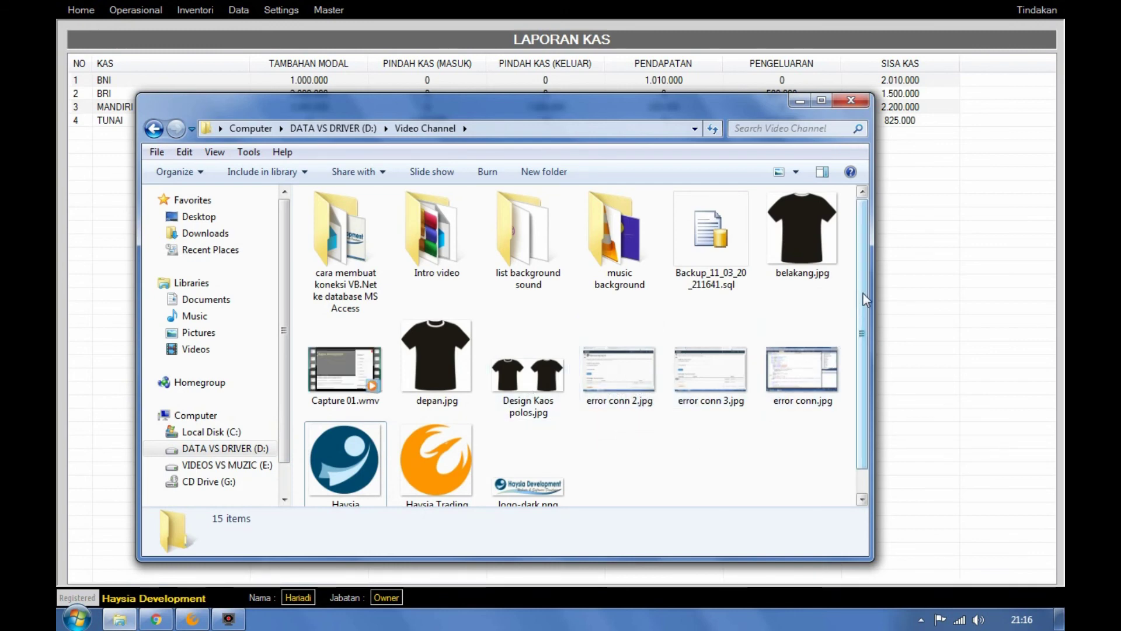
- Check the backup .sql file in the Video Channel folder, and close the folder and the backup dialog
left_click(716, 236)
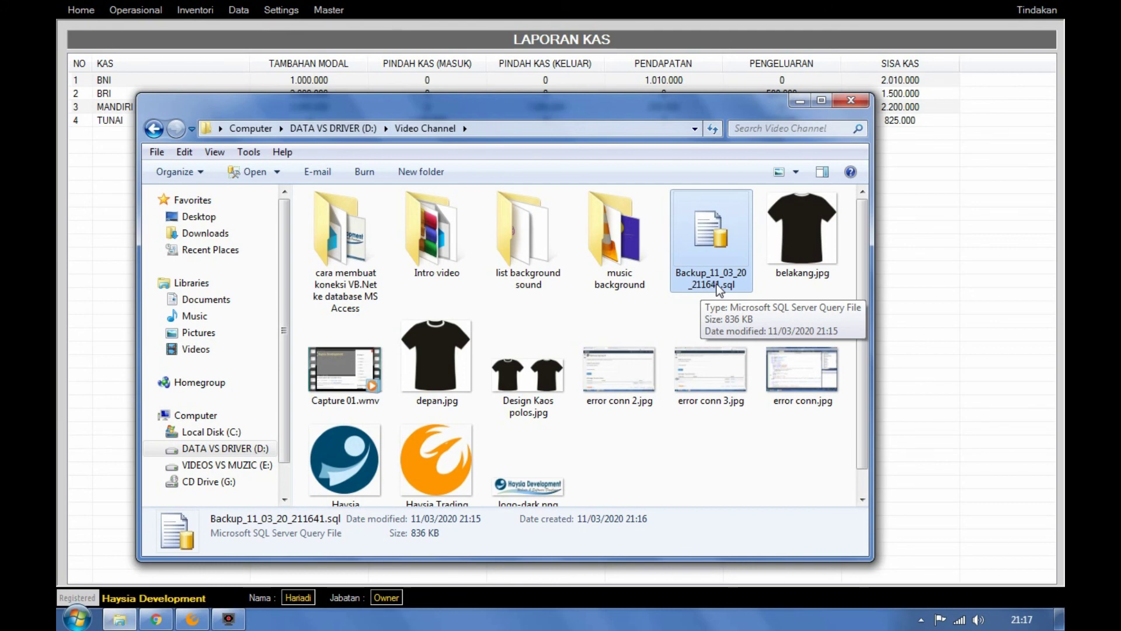
left_click(850, 100)
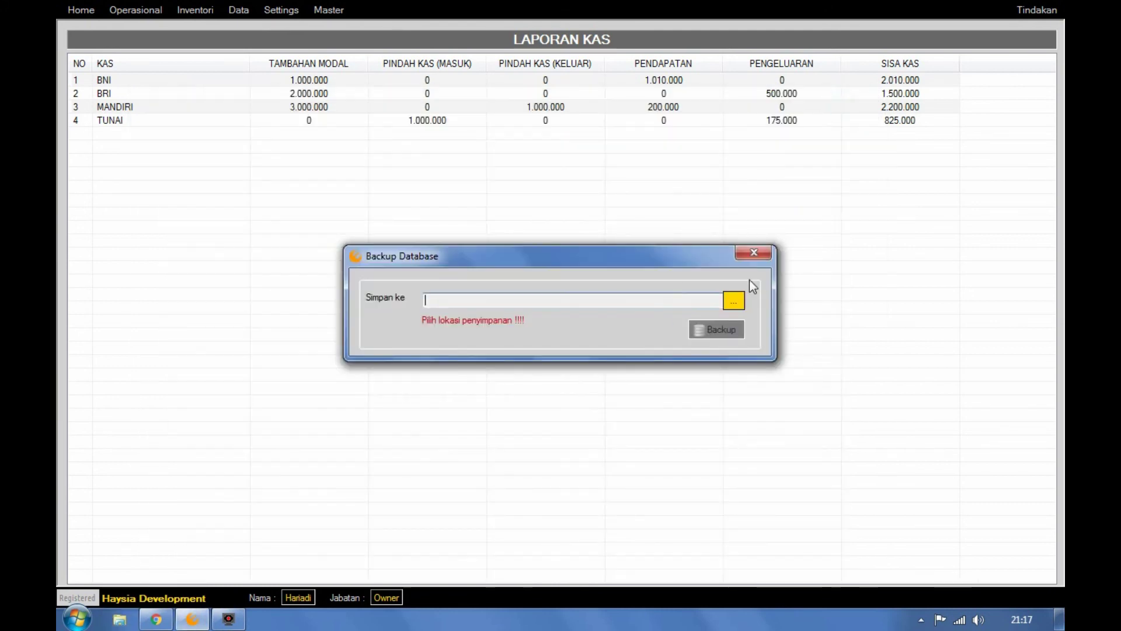
left_click(755, 256)
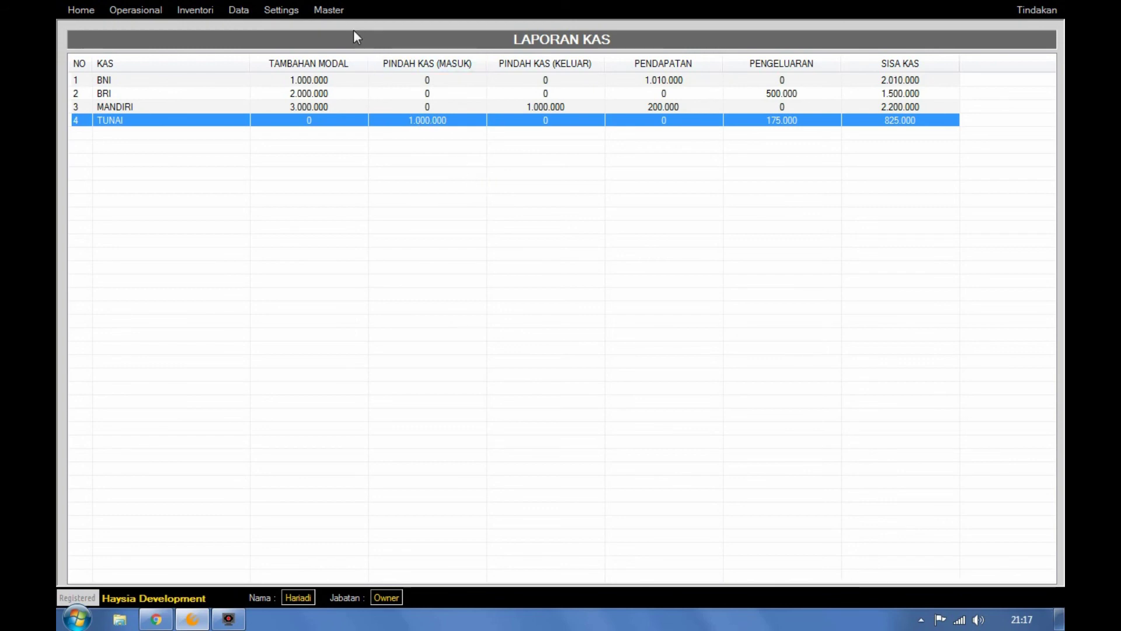
- Select Backup_11_03_20_211641.sql from the Video Channel folder for a database restore, and close the dialog without restoring
left_click(338, 12)
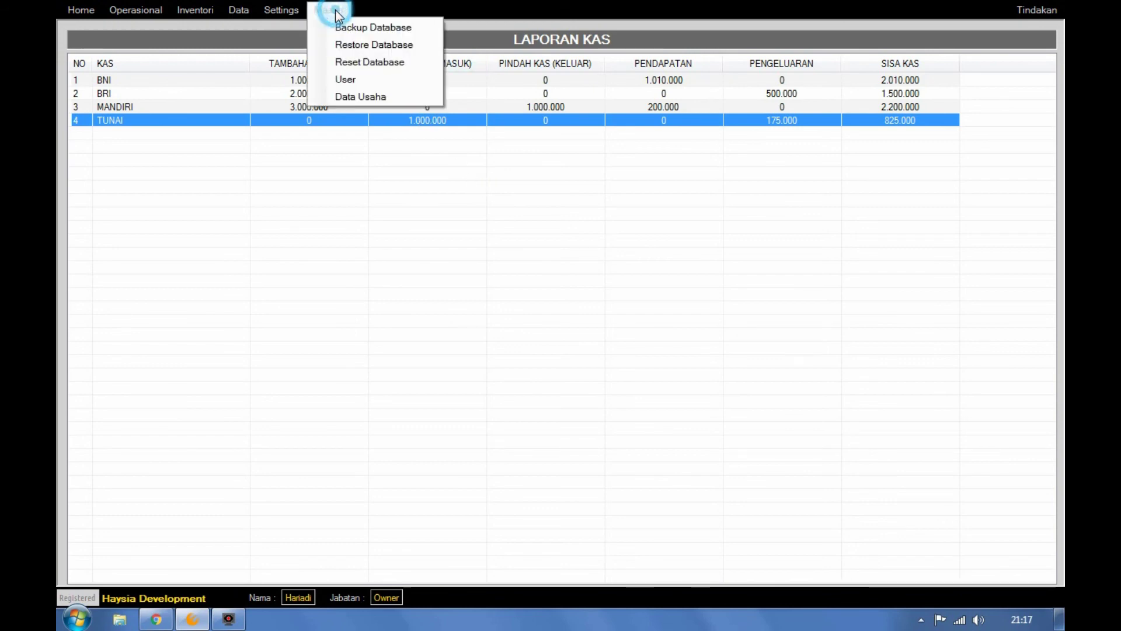
left_click(347, 46)
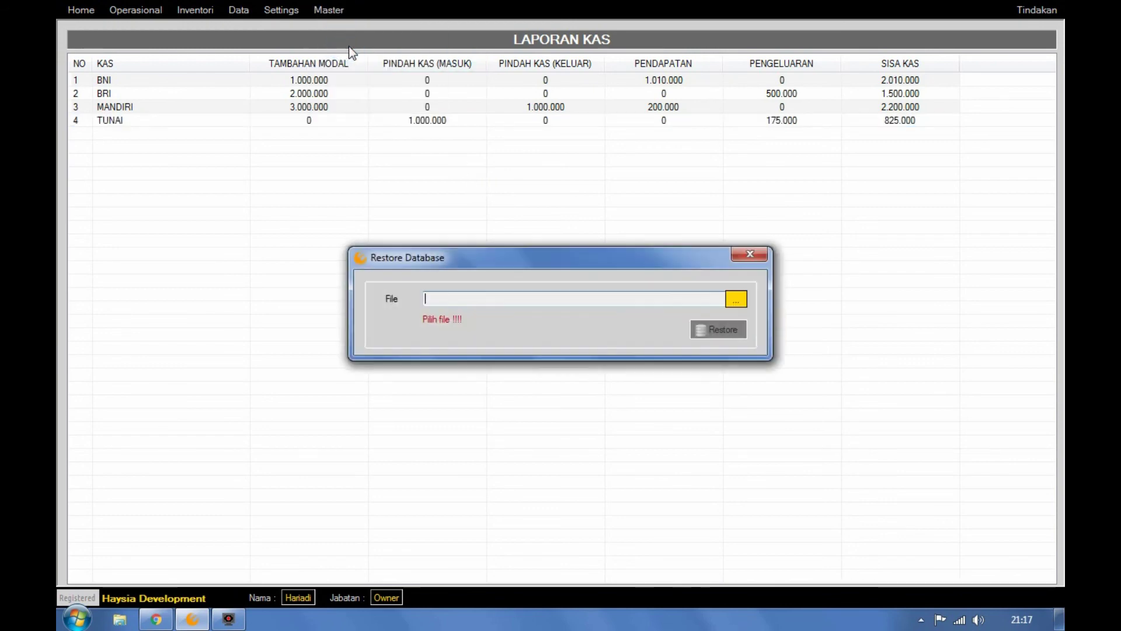
left_click(737, 300)
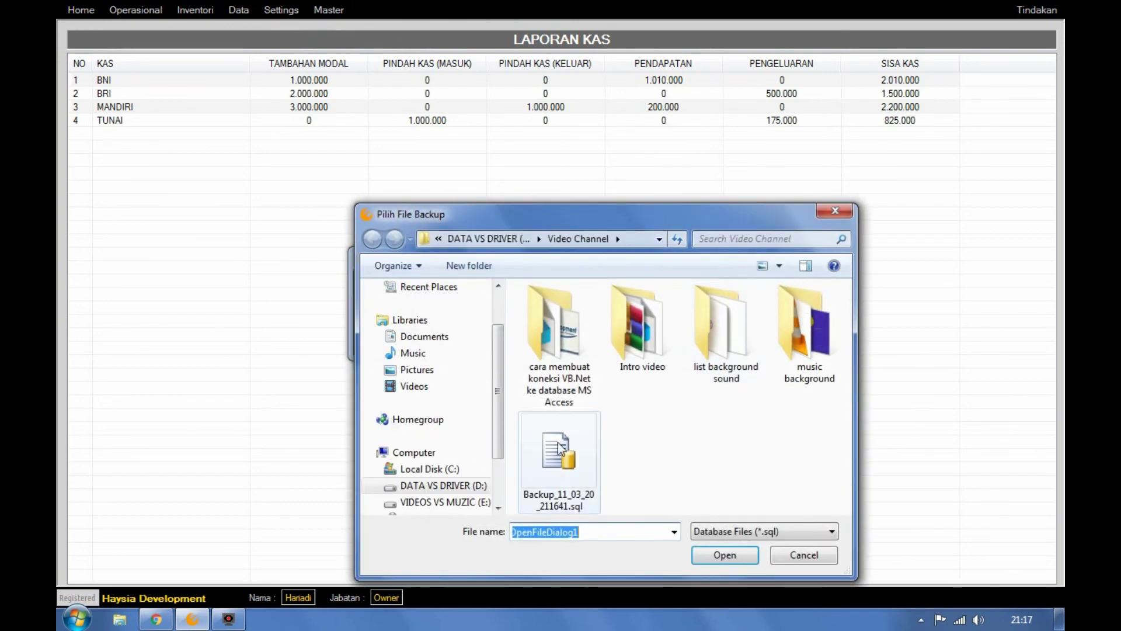
left_click(558, 443)
left_click(724, 554)
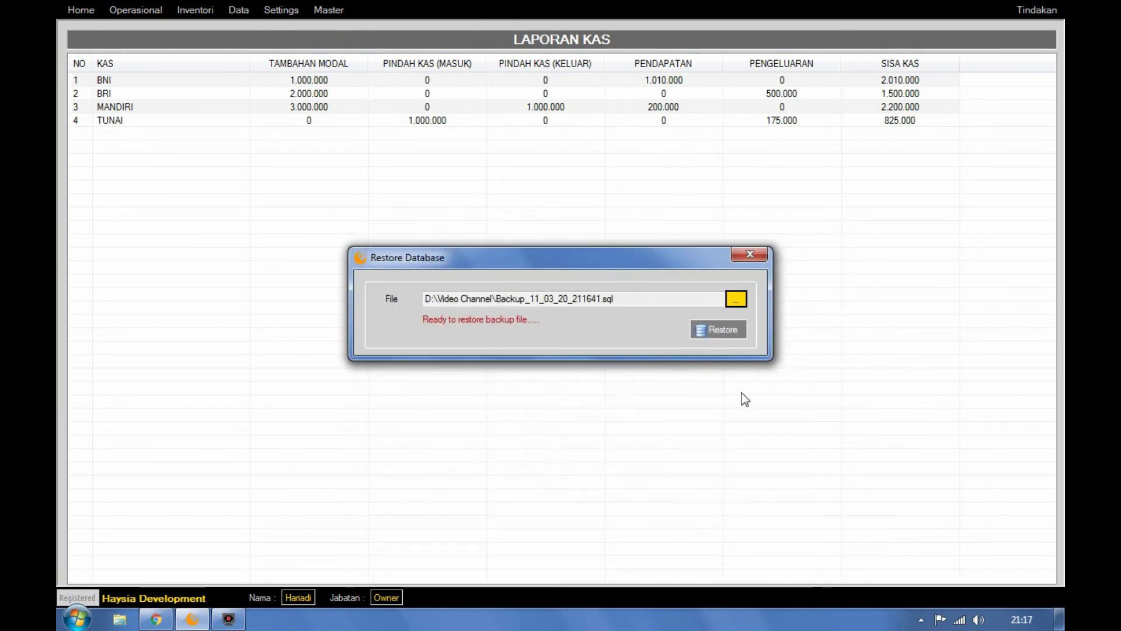
left_click(749, 255)
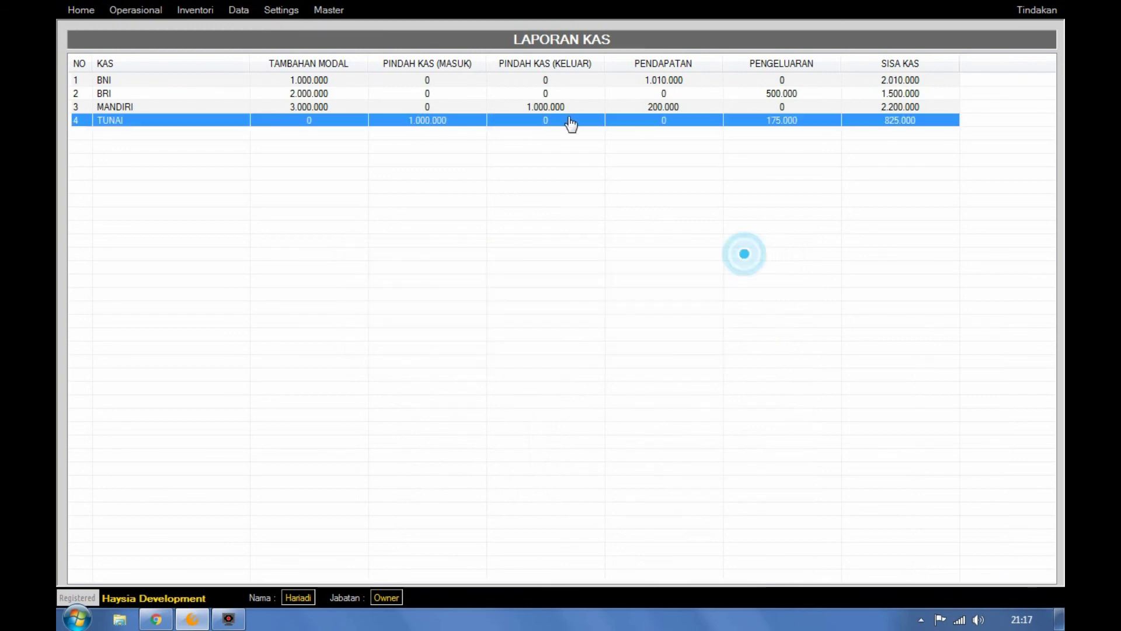
- Call up the database reset and decline it
left_click(331, 12)
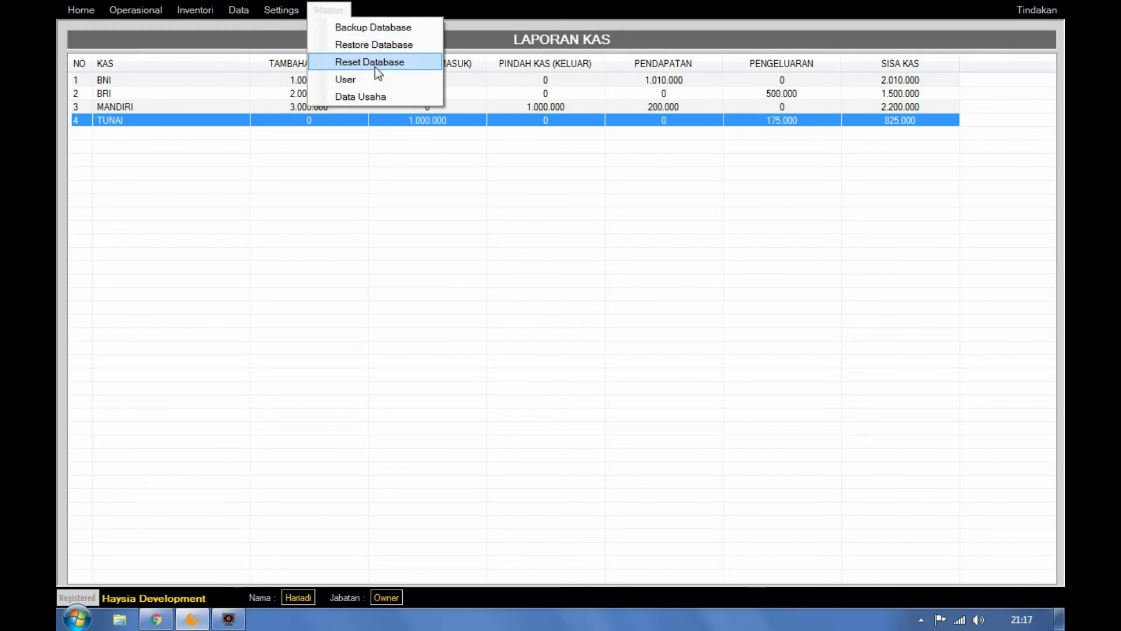
left_click(352, 62)
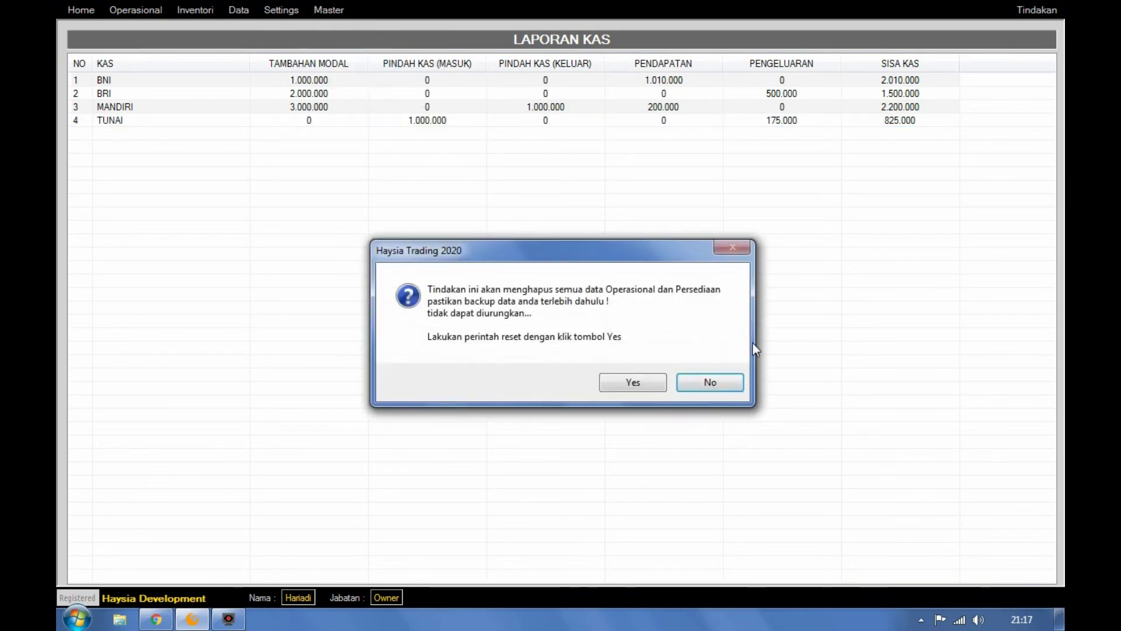
left_click(708, 383)
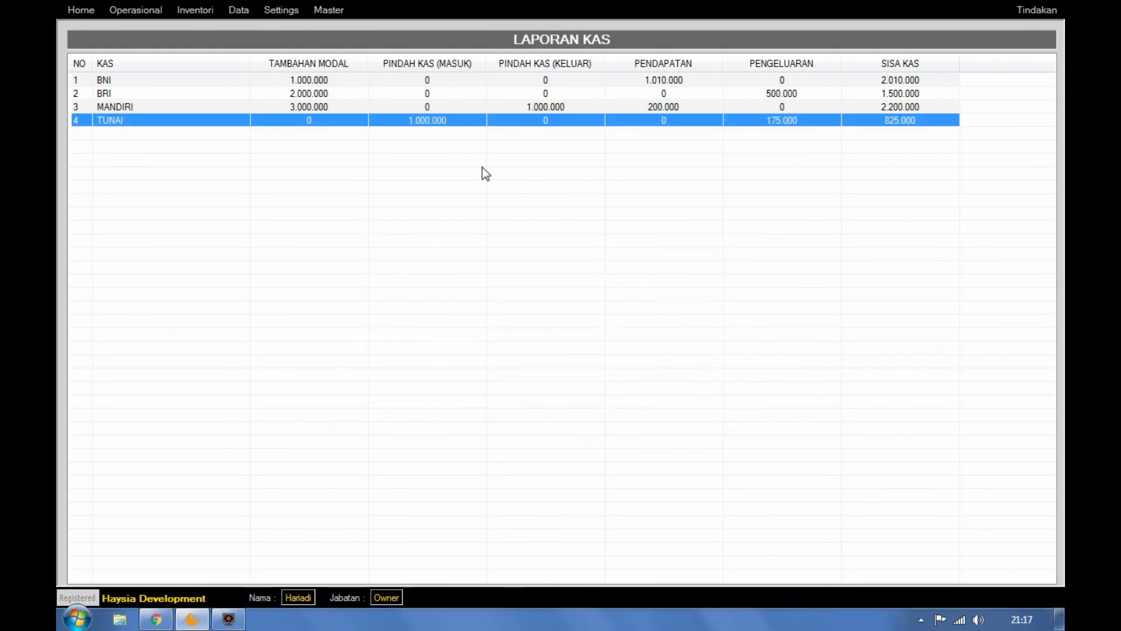
- Change the status of Haysia's T-SHIRT purchase order to Selesai, and filter the purchase order list to Selesai
left_click(118, 13)
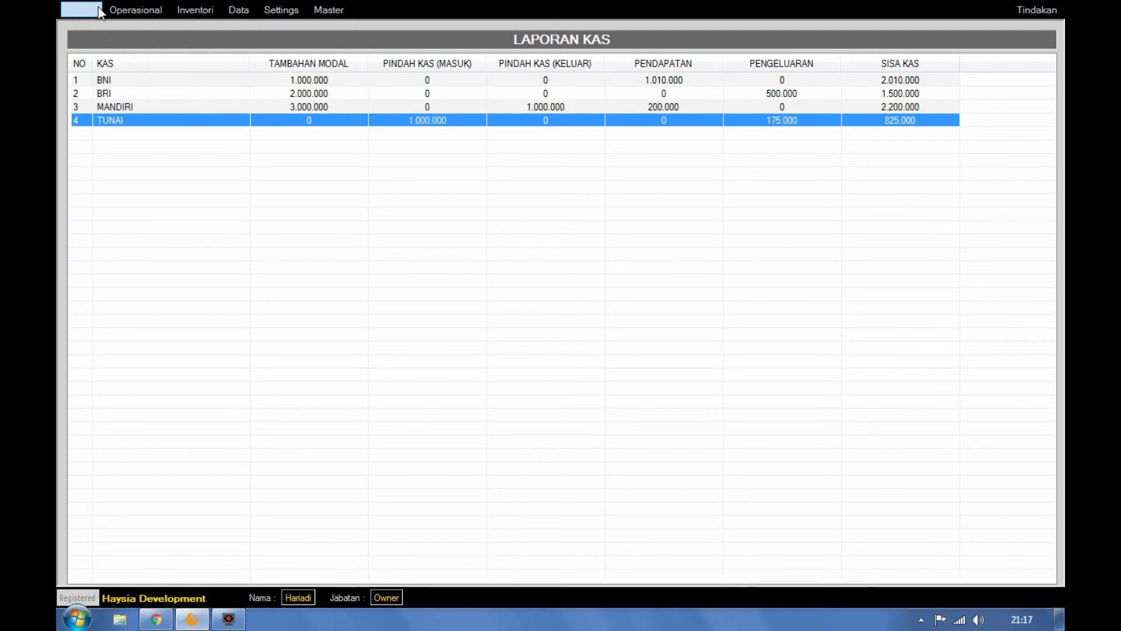
left_click(98, 10)
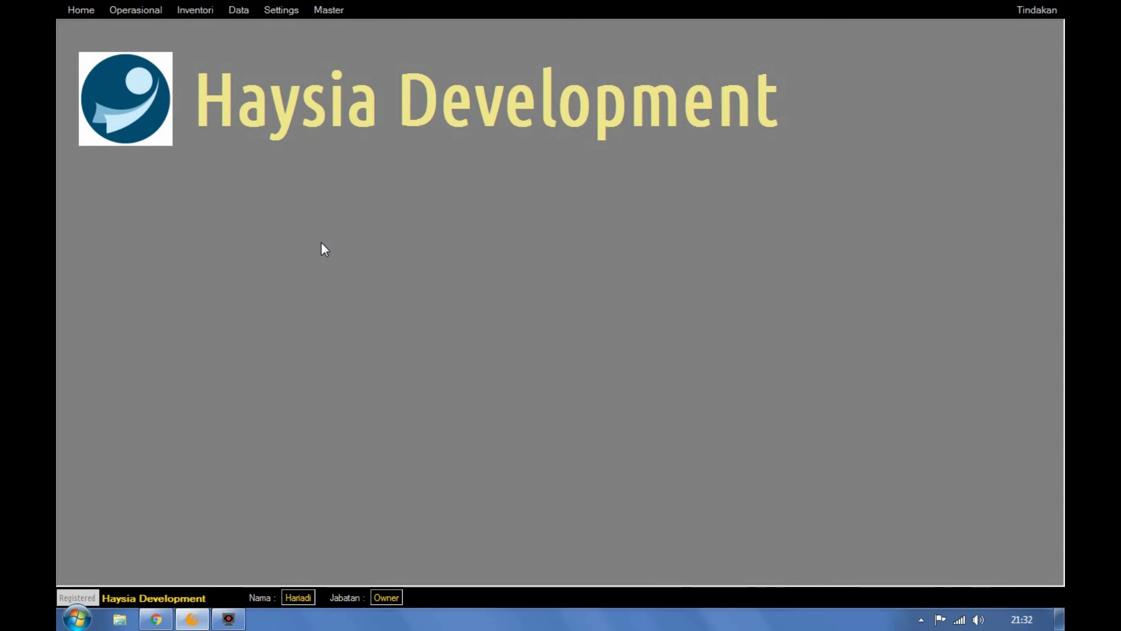
left_click(152, 10)
left_click(157, 27)
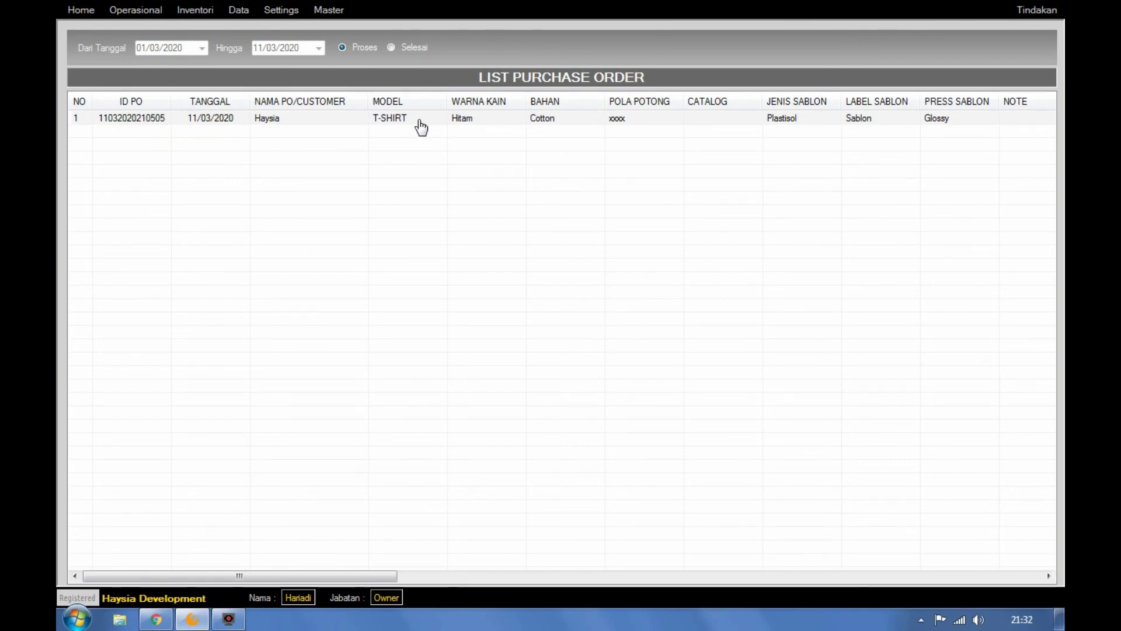
right_click(419, 120)
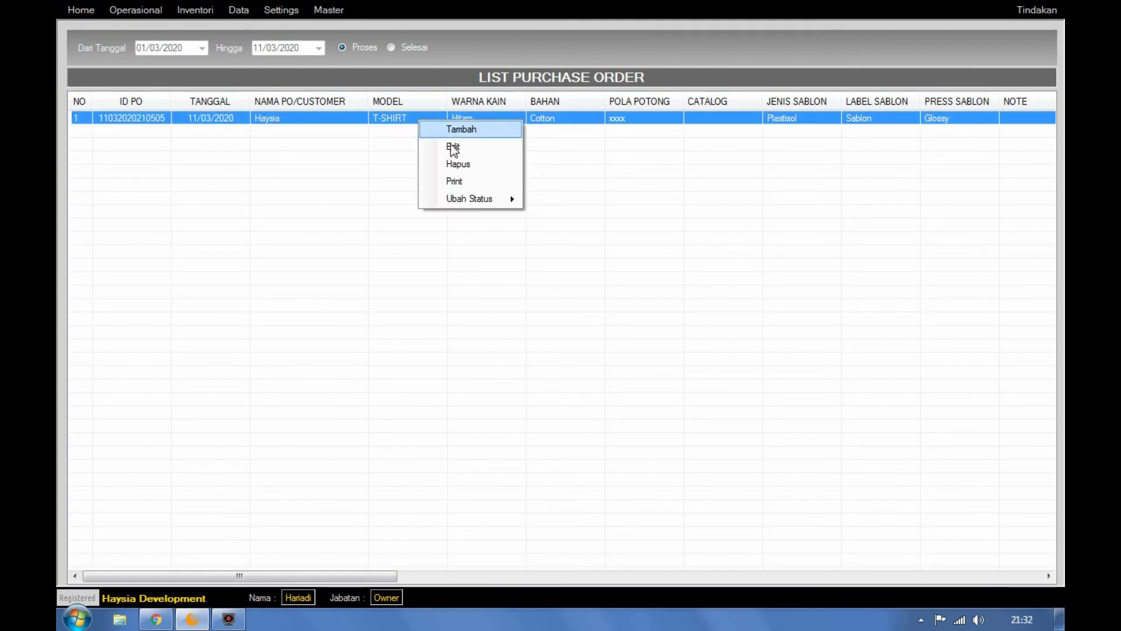
mouse_move(481, 203)
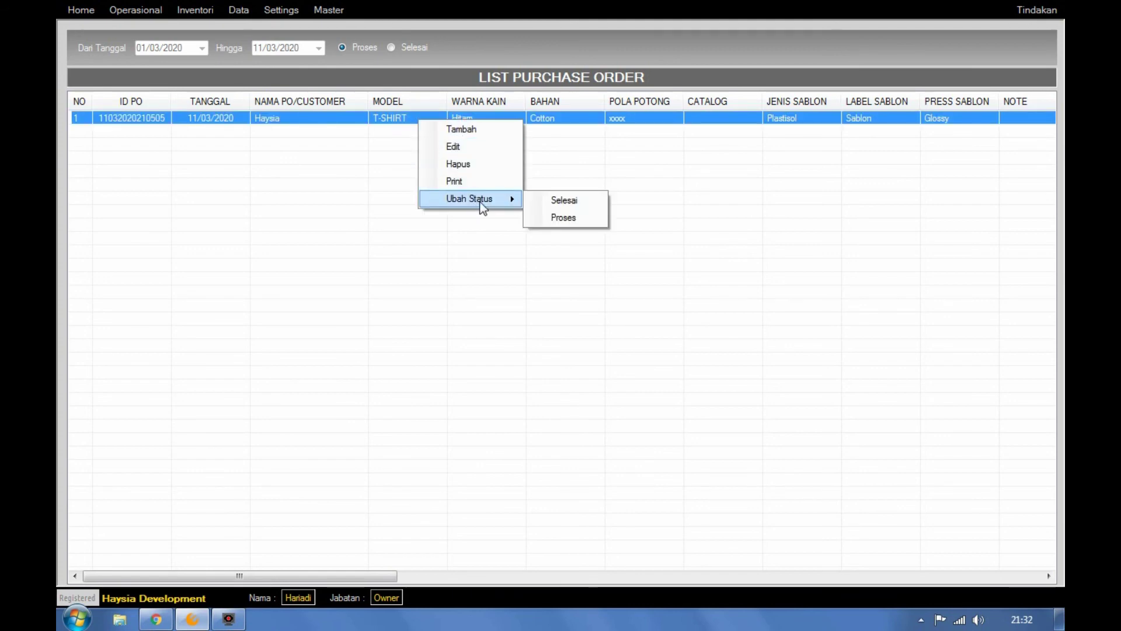
left_click(558, 200)
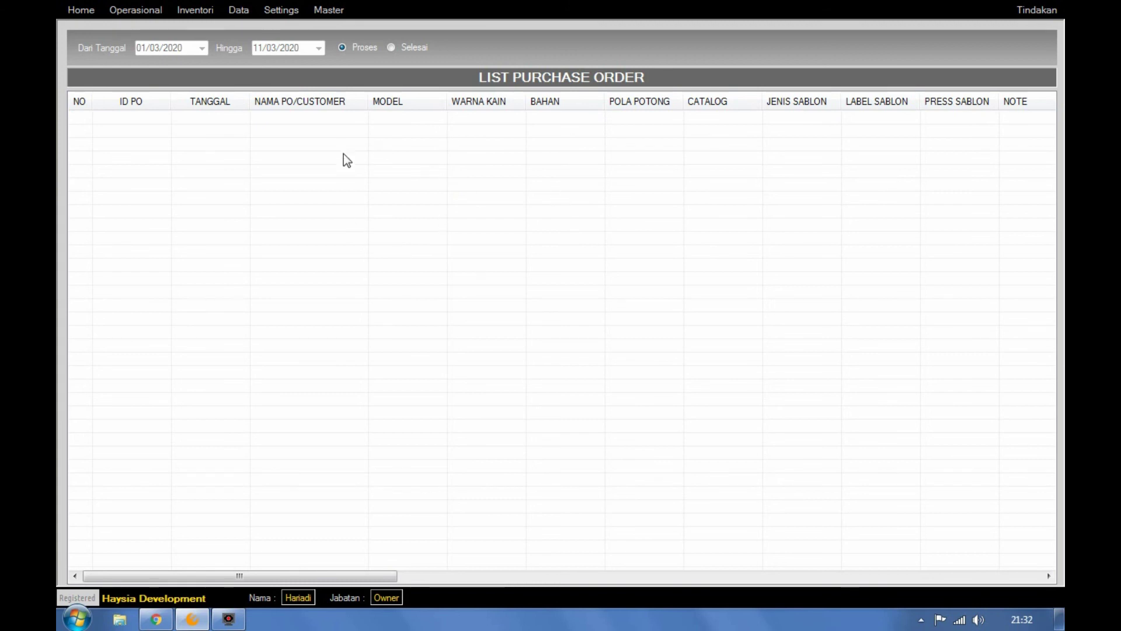
left_click(392, 48)
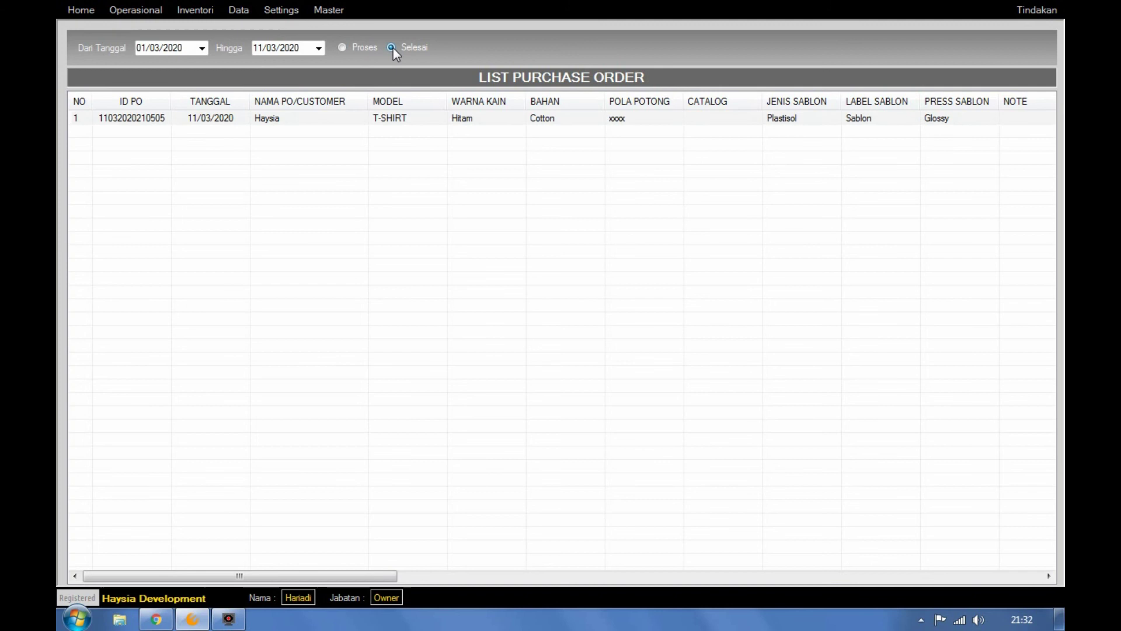
left_click(453, 124)
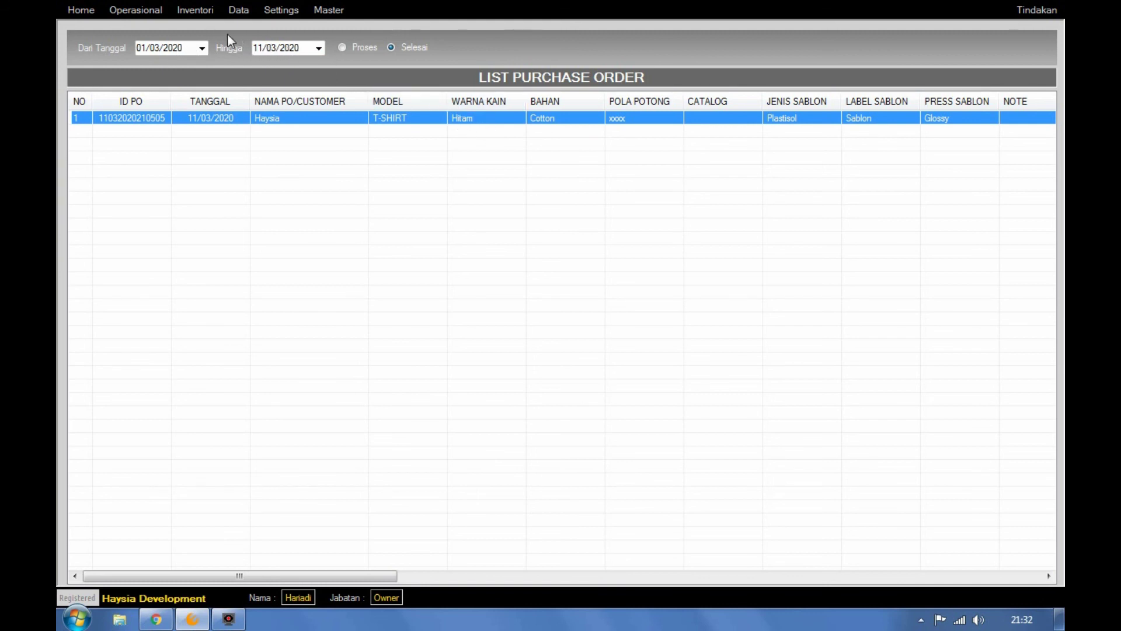
- Open the Labarugi report to view the month's turnover, costs and net profit
left_click(238, 10)
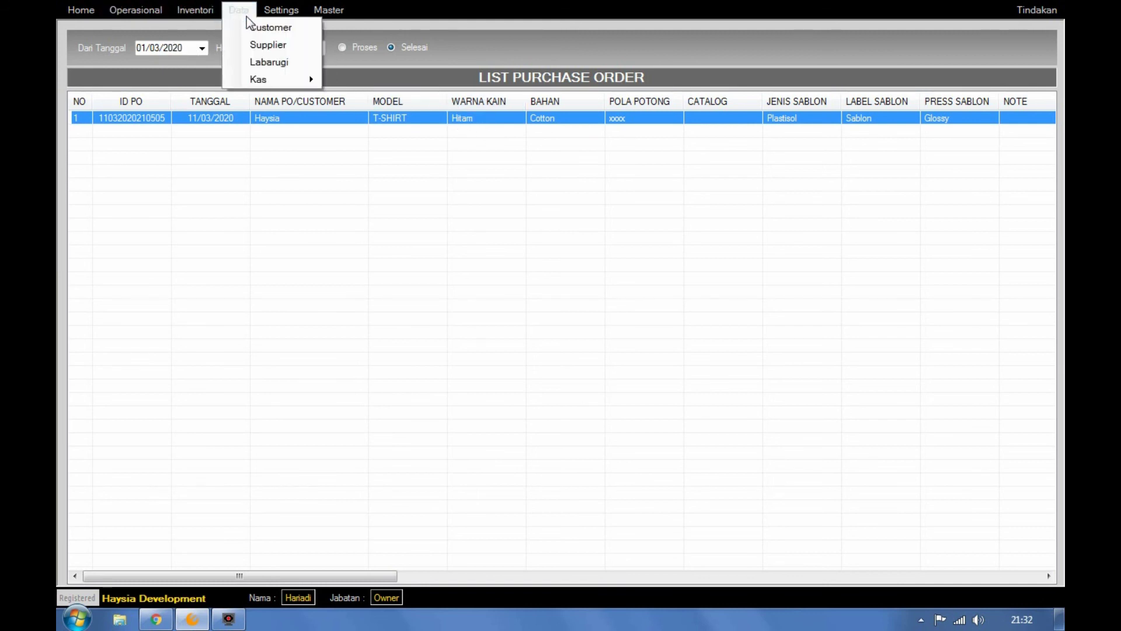
left_click(260, 61)
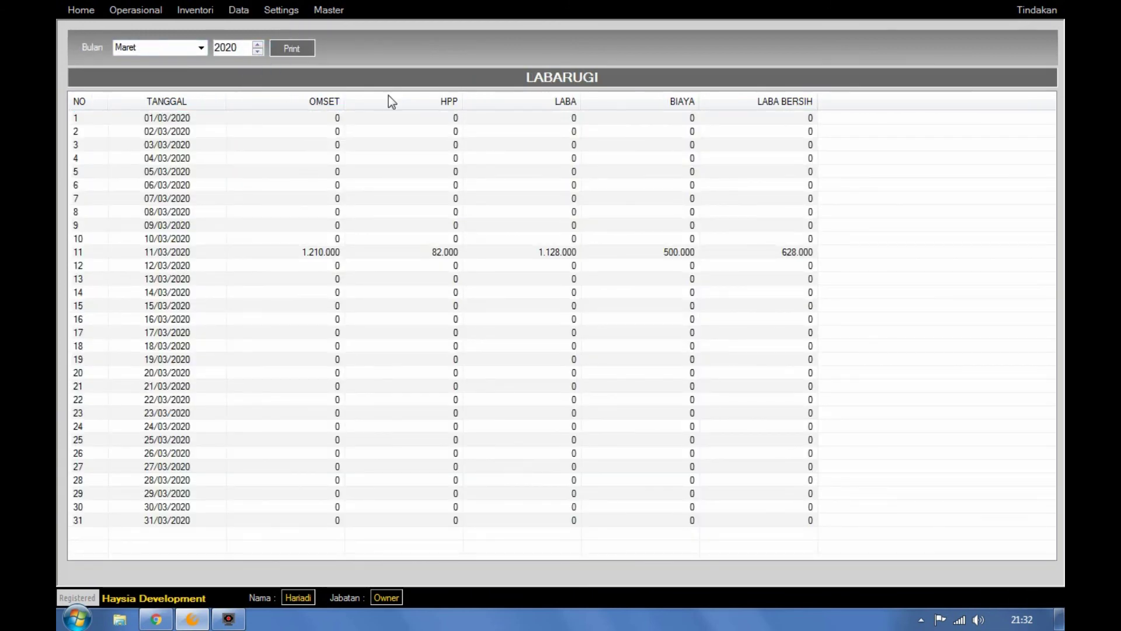
- Select the 11/03/2020 row, check the month choices, and switch the report year to 2019 and back to 2020
left_click(391, 253)
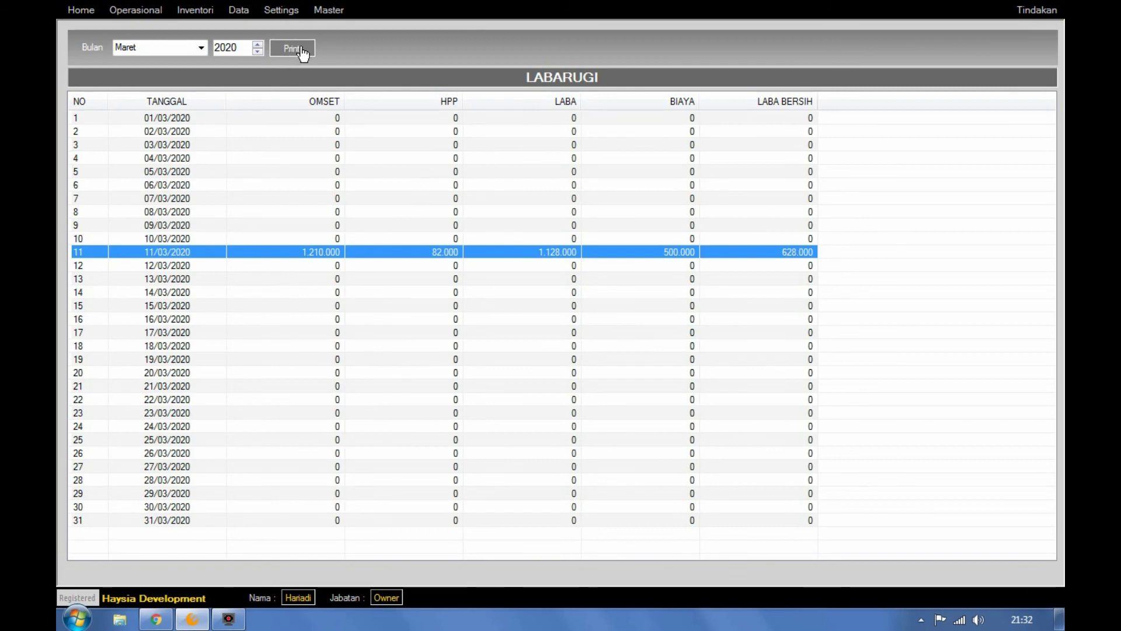
left_click(202, 47)
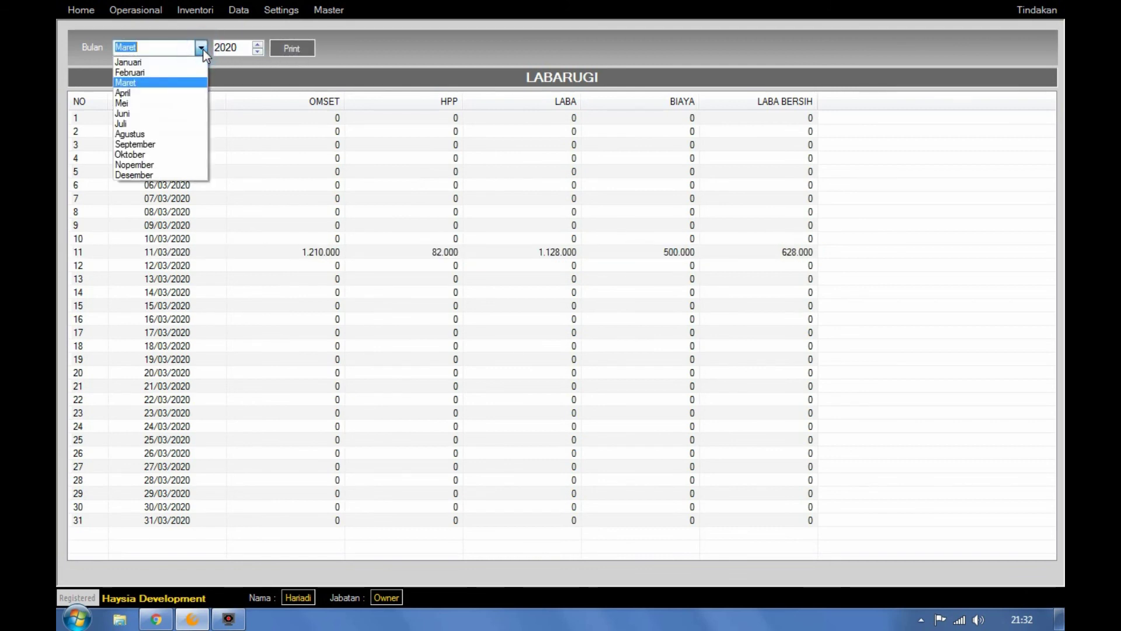
left_click(202, 48)
left_click(258, 50)
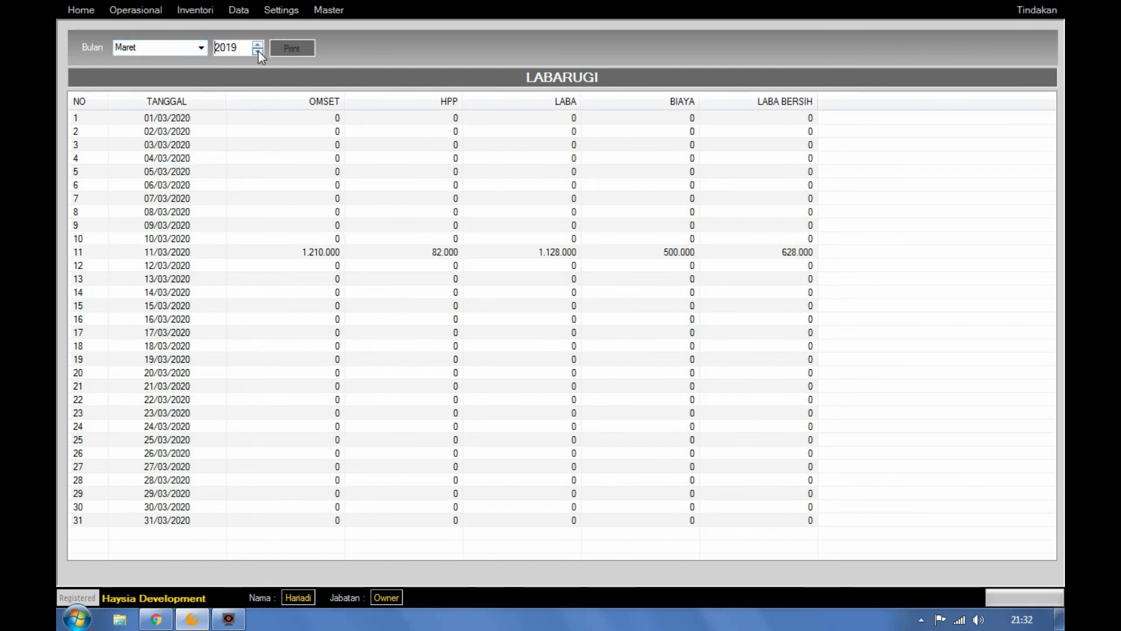
left_click(258, 46)
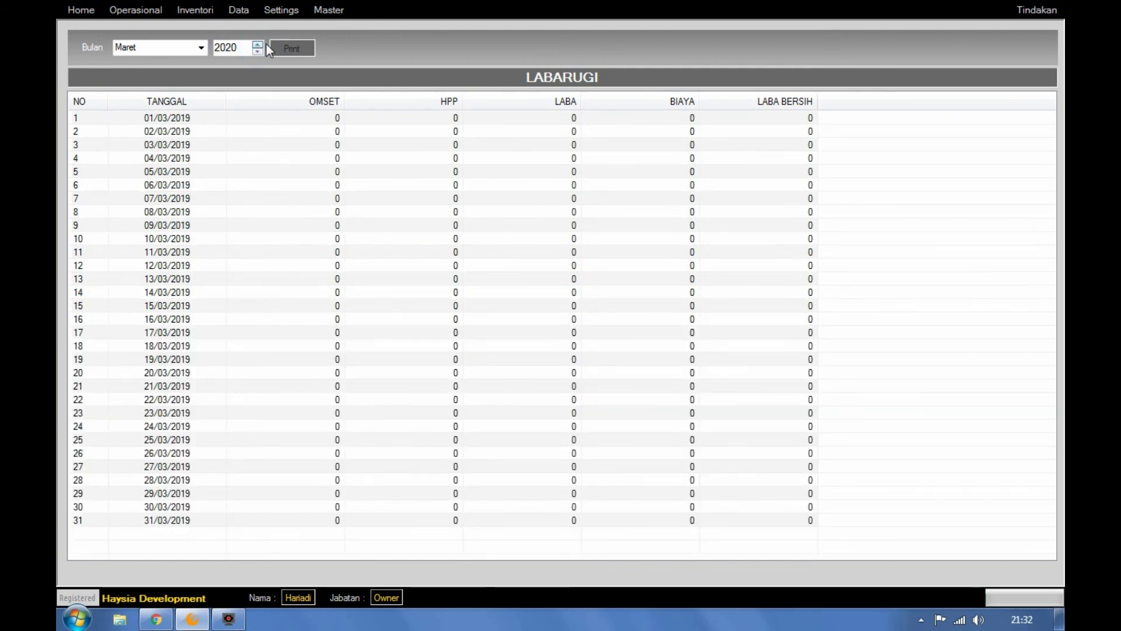
- Preview the Maret 2020 profit and loss printout at Page Width, read down to its totals, and close the preview
left_click(293, 51)
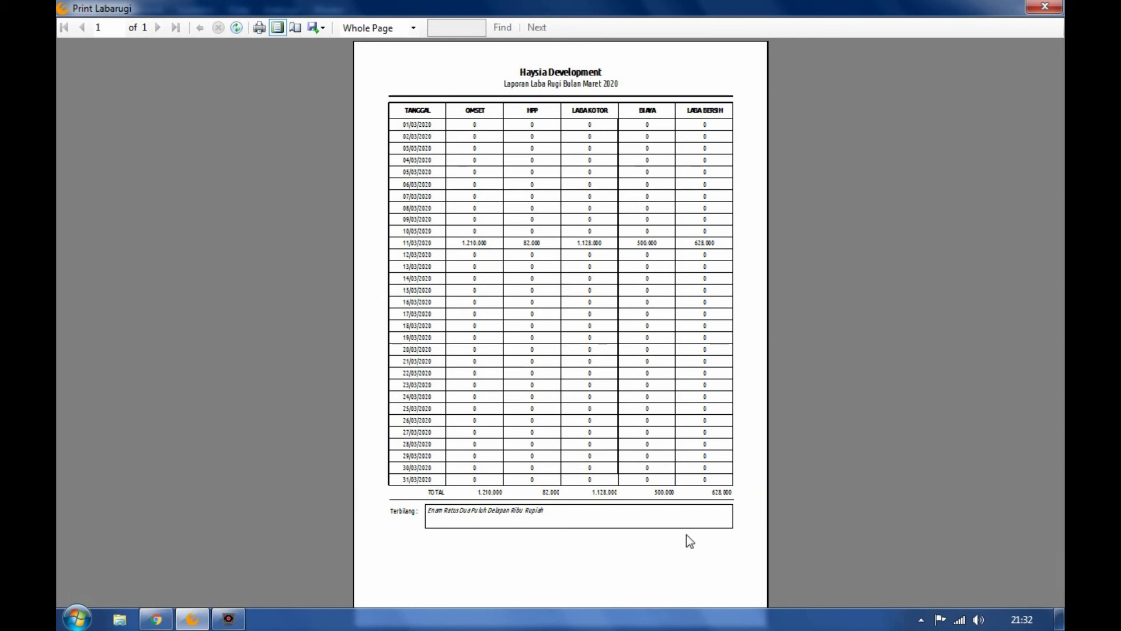
left_click(411, 32)
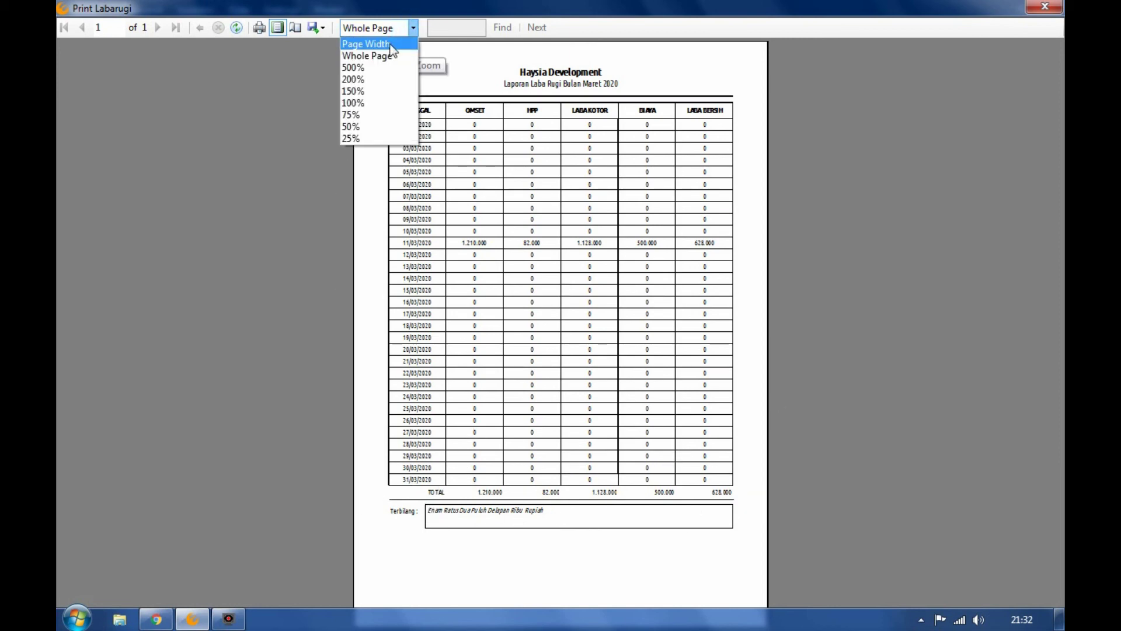
left_click(391, 45)
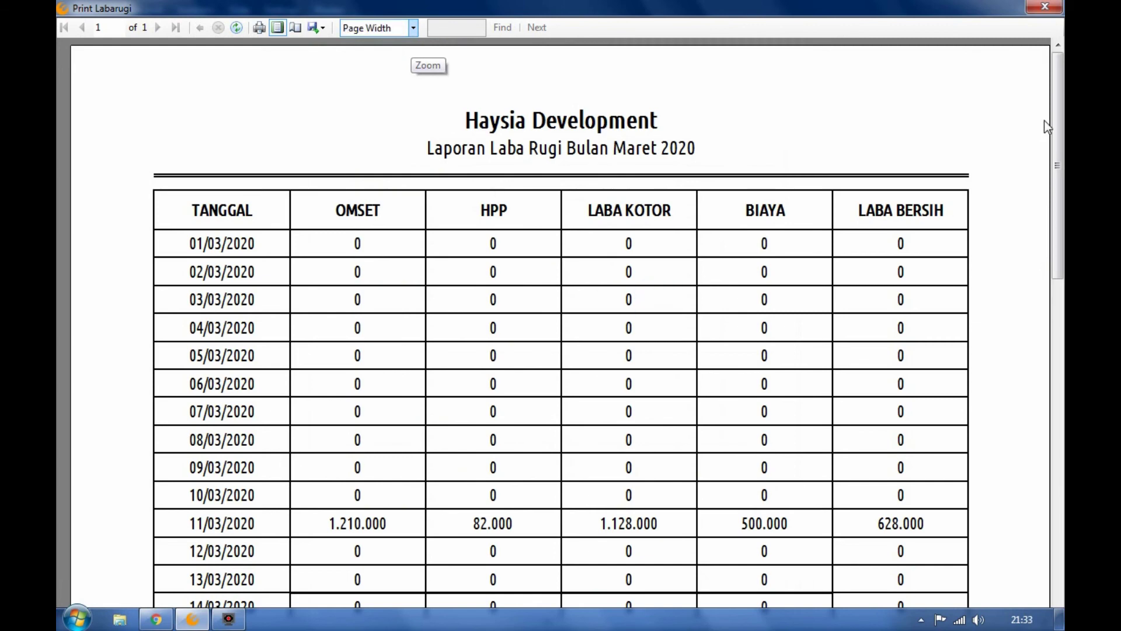
scroll(1047, 127, "down", 12)
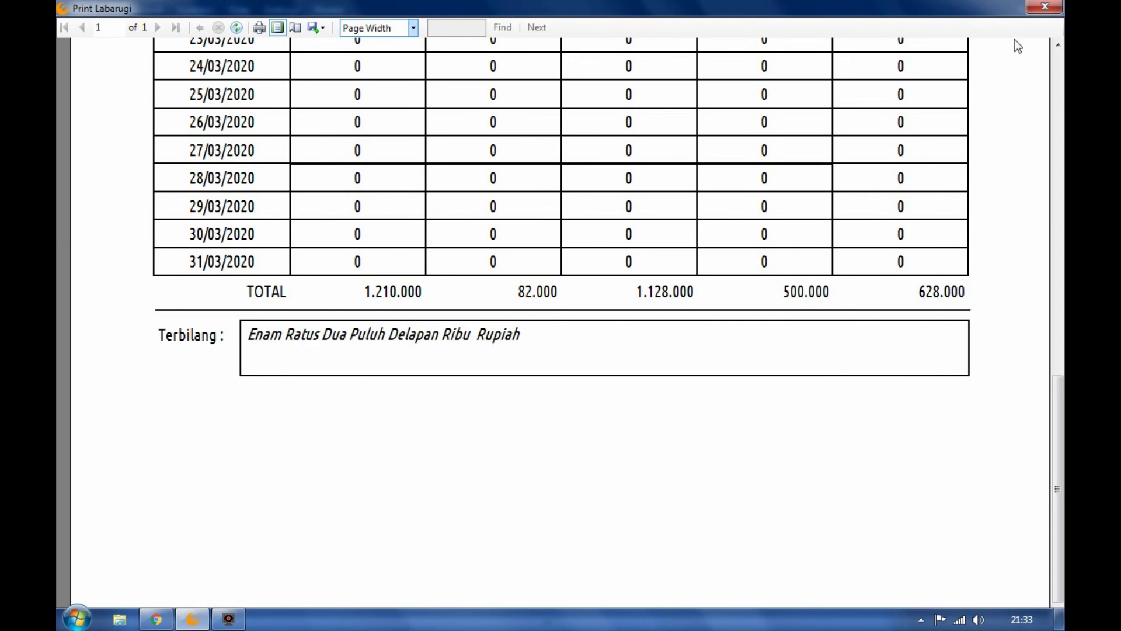
left_click(1045, 7)
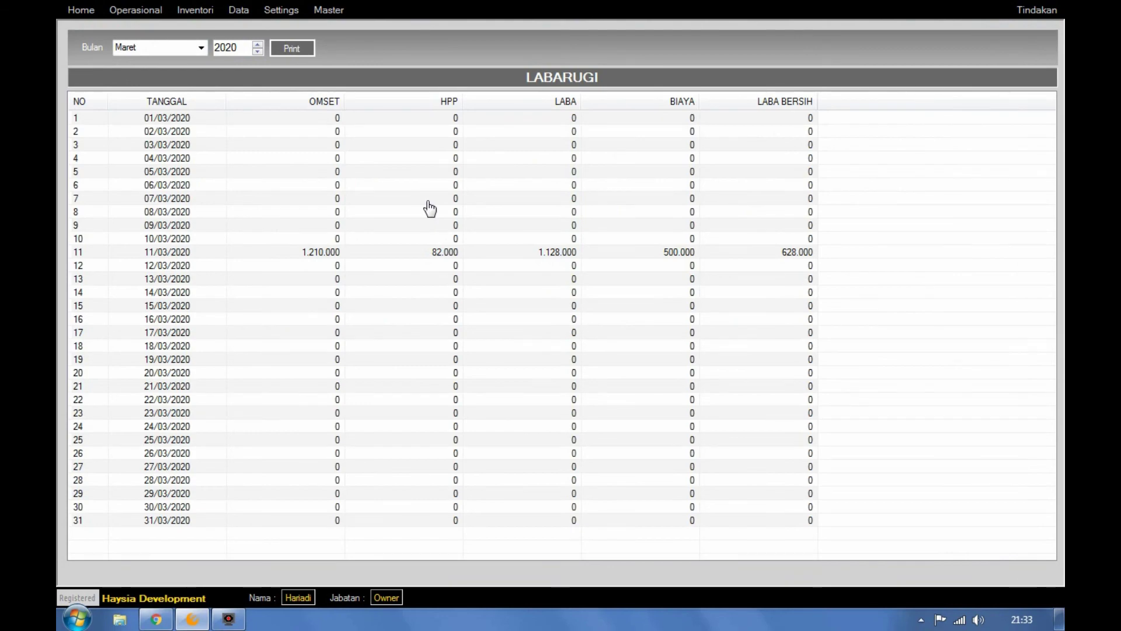